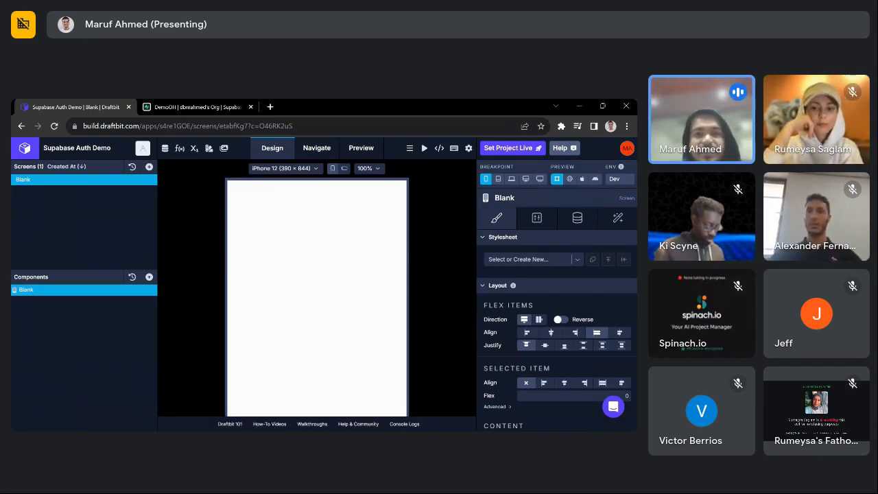
- Open the DemoOH project's general Project Settings page in Supabase
left_click(219, 108)
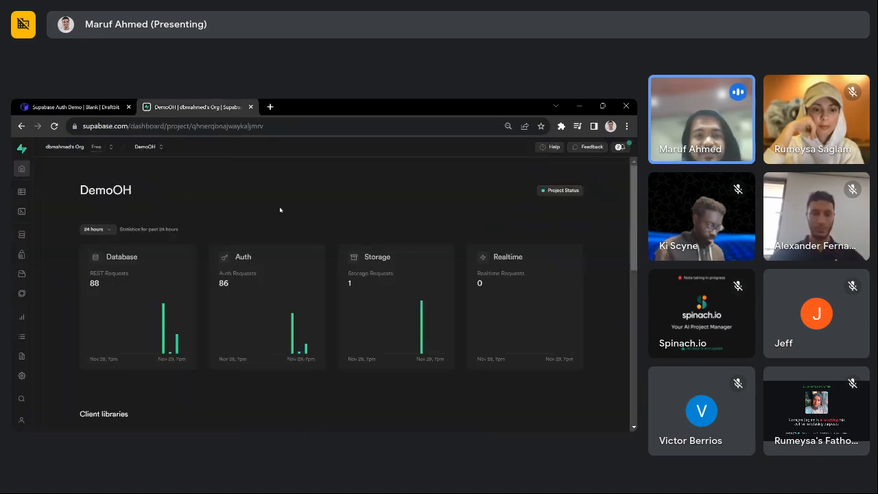
left_click(69, 106)
left_click(178, 108)
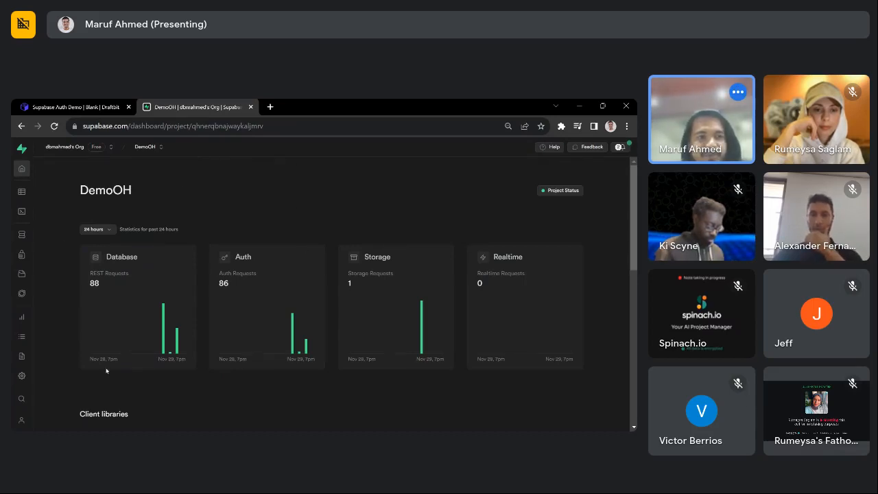
scroll(106, 371, "down", 3)
scroll(82, 295, "up", 3)
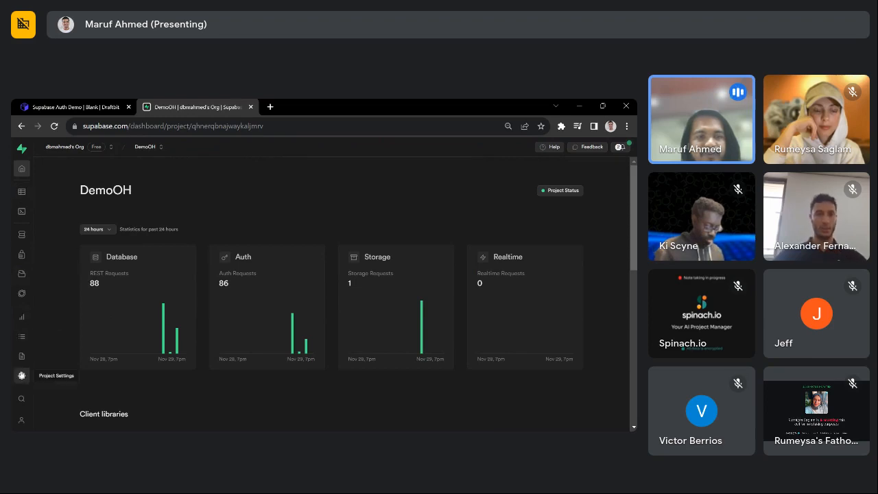
left_click(21, 376)
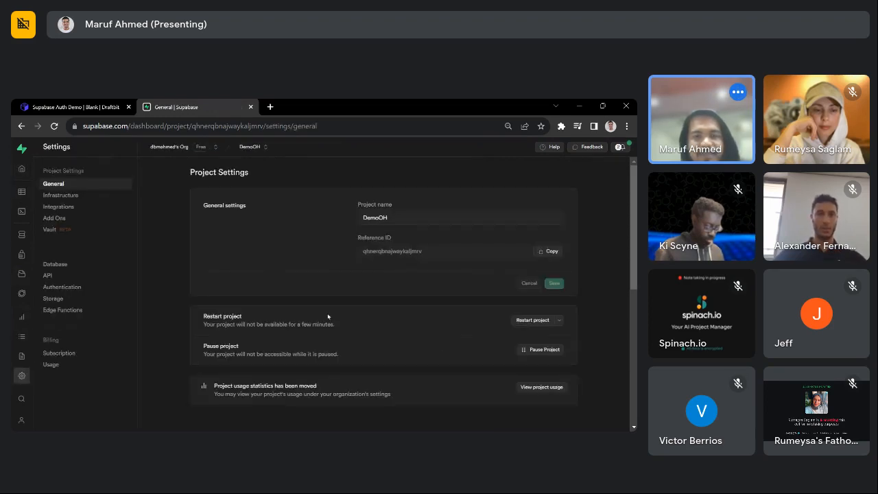
- Glance between the Draftbit editor and Supabase's DemoOH Project Settings page
left_click(68, 107)
left_click(176, 107)
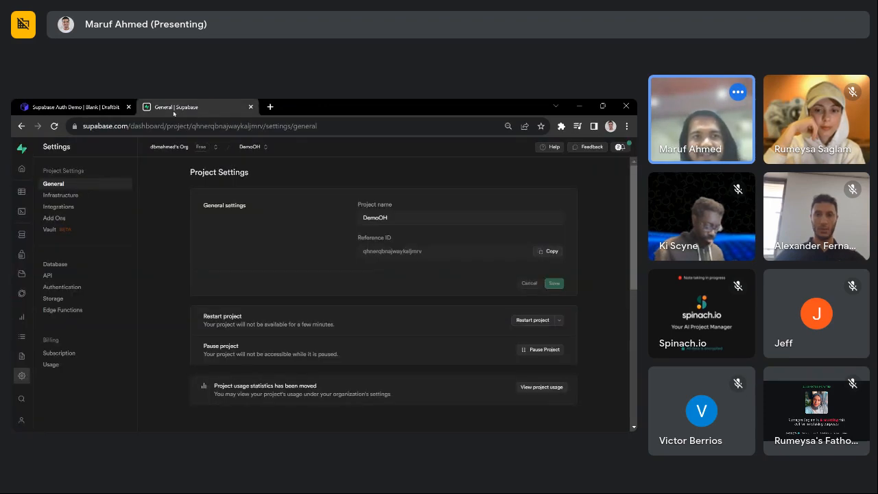
left_click(72, 107)
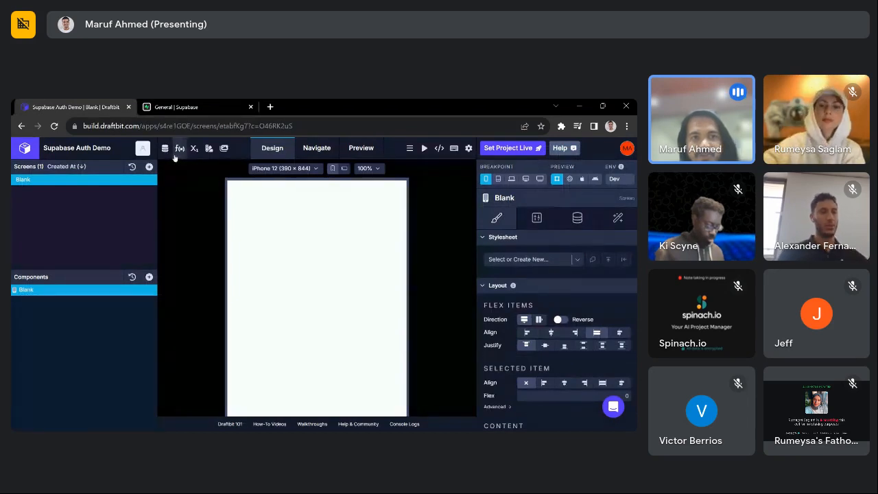
left_click(176, 107)
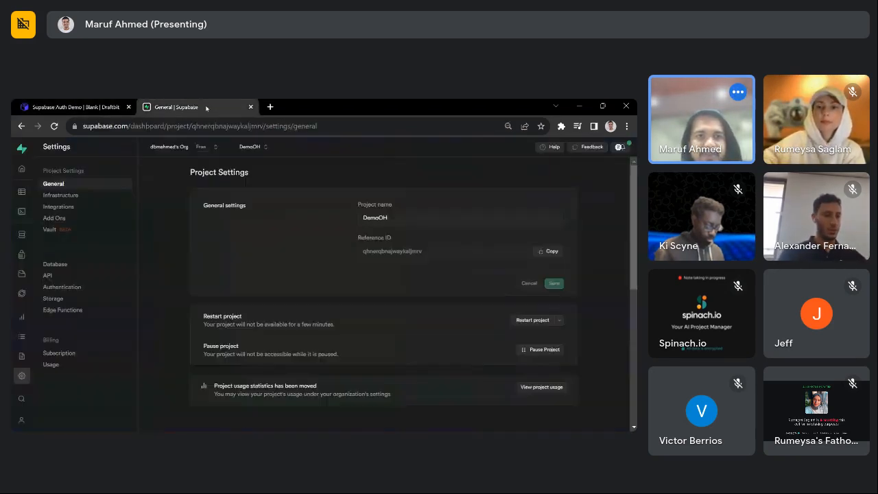
scroll(378, 284, "down", 1)
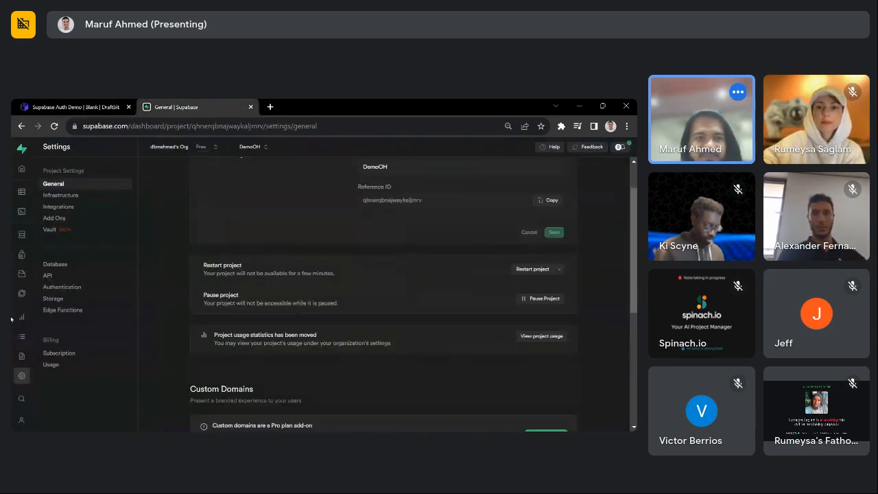
- Review the DemoOH project URL, API keys and JWT settings on the API page
left_click(58, 274)
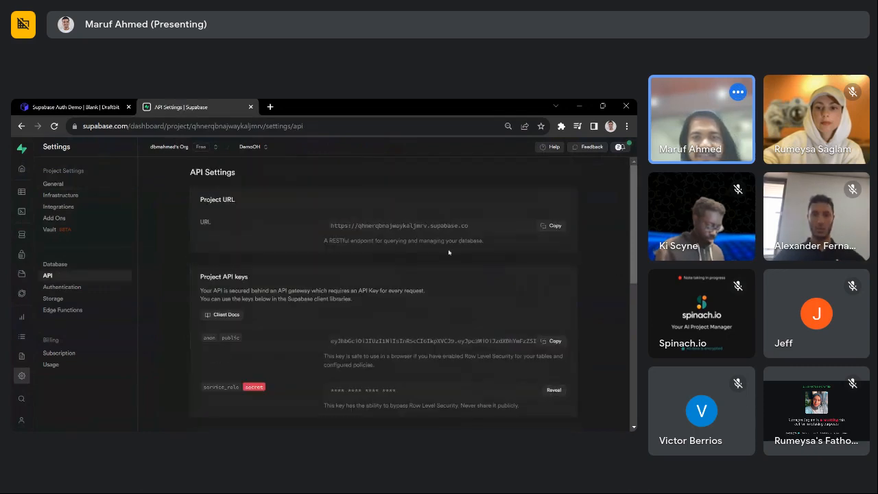
scroll(321, 310, "down", 5)
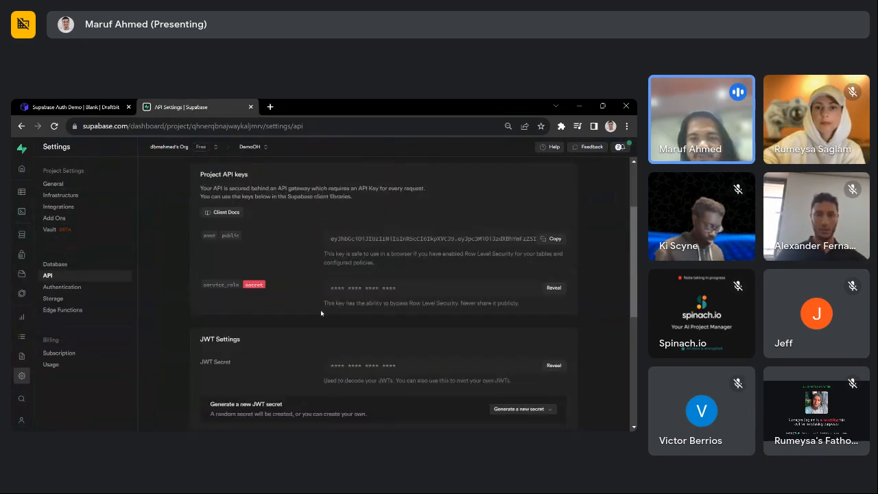
scroll(487, 294, "up", 5)
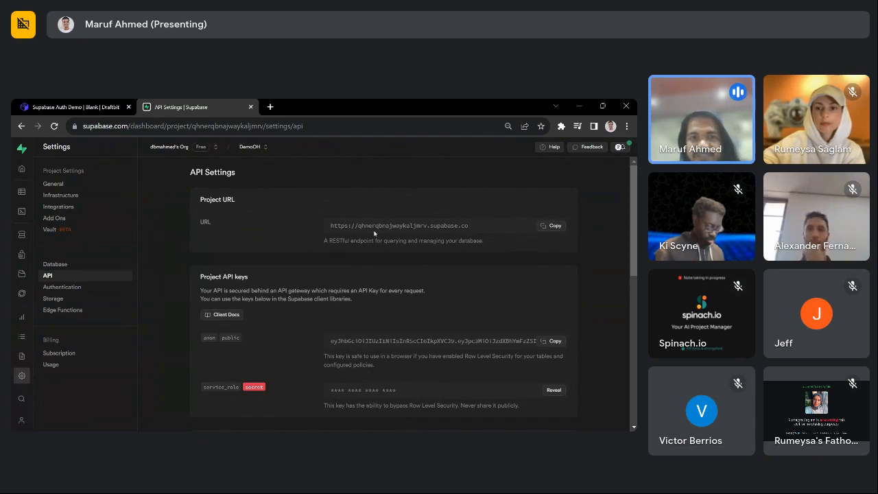
scroll(374, 233, "down", 1)
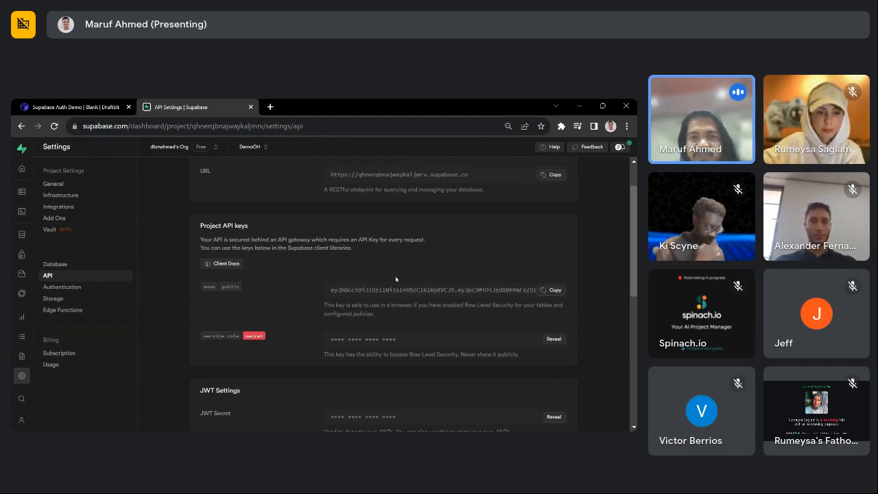
scroll(396, 278, "up", 1)
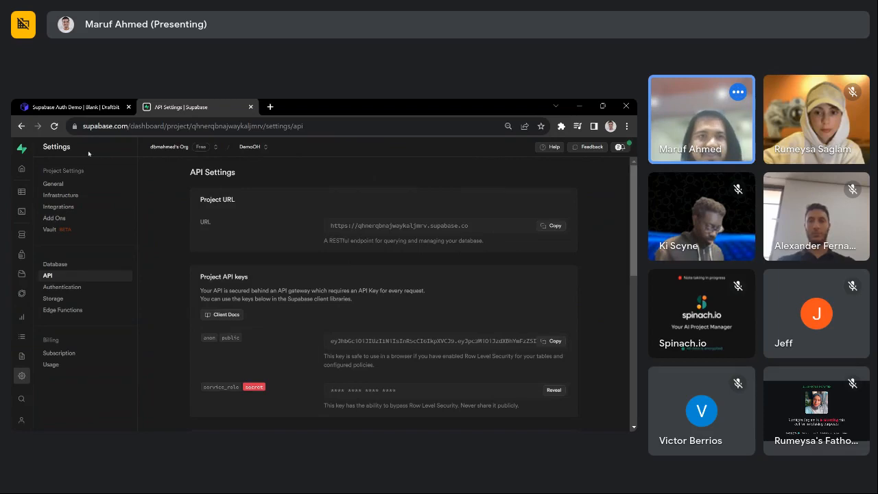
left_click(99, 109)
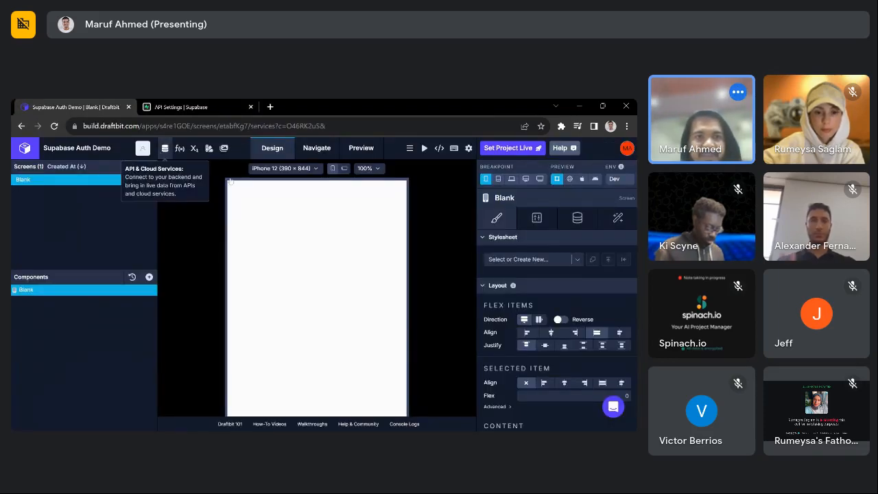
- Inspect the Dev URL and headers of Draftbit's Supabase REST API service
left_click(165, 148)
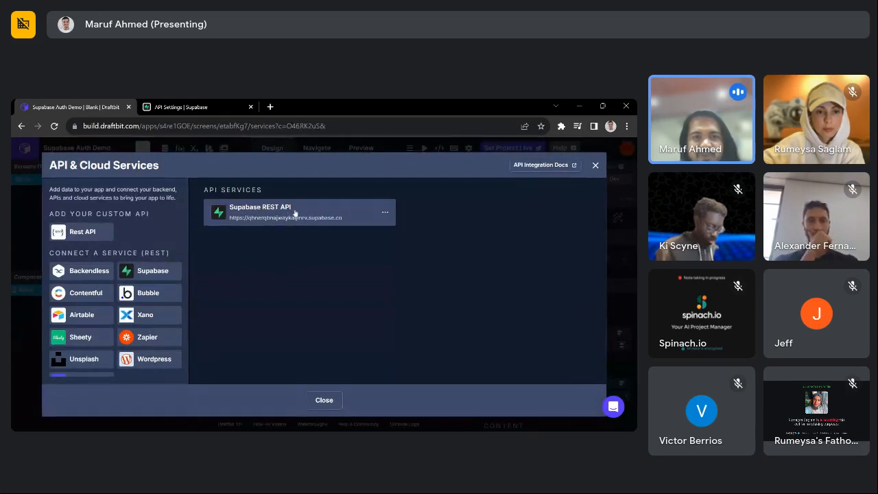
left_click(319, 211)
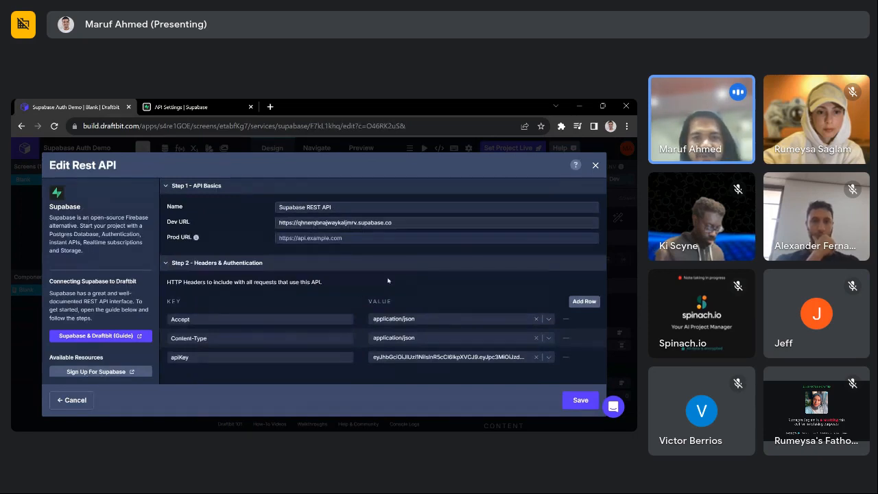
left_click(392, 222)
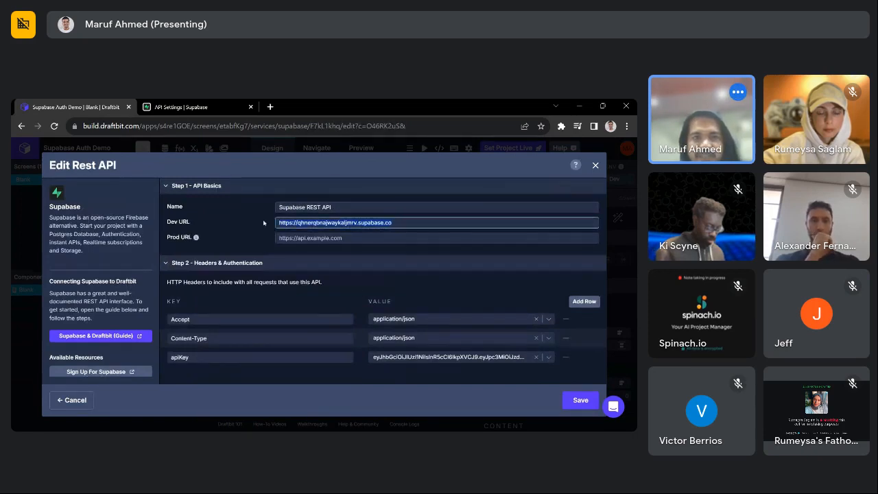
key("ctrl+Tab")
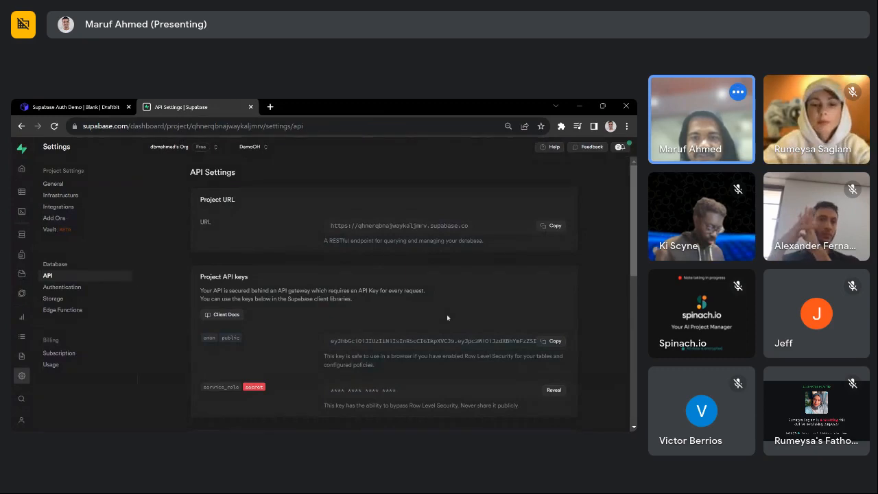
- Copy the DemoOH project URL from Supabase's API settings
left_click(554, 225)
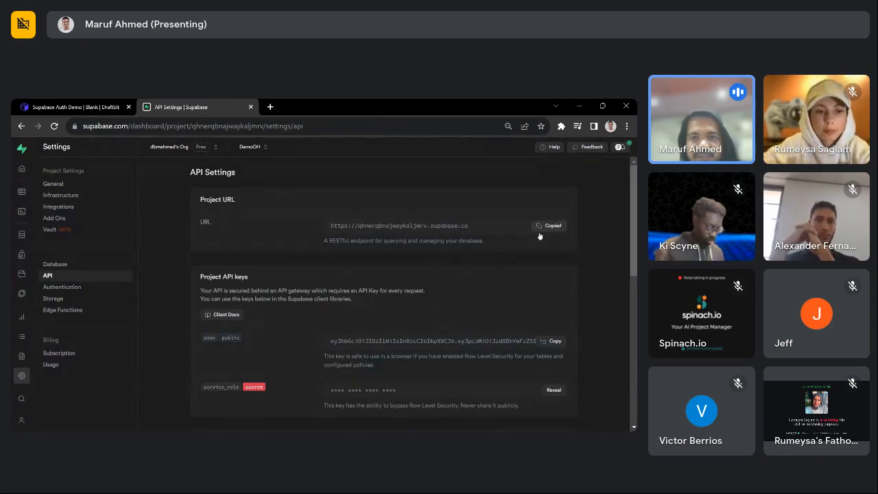
left_click(94, 101)
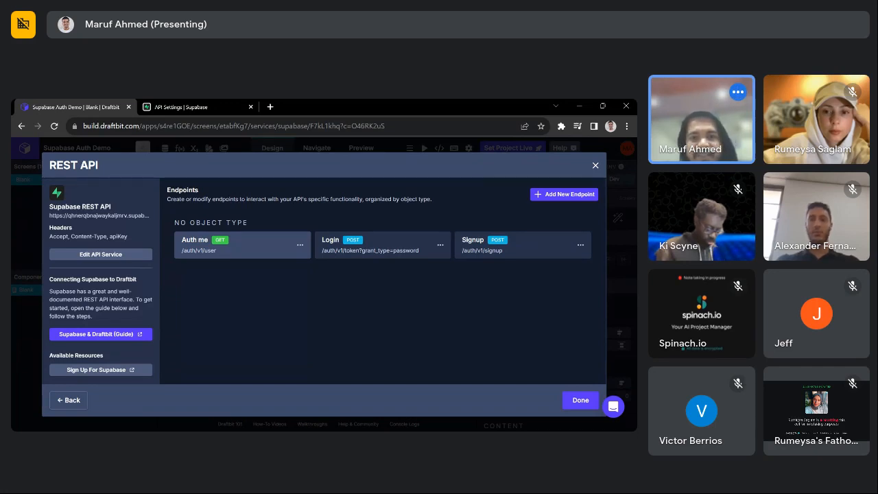
- Review the Auth me endpoint's Me role and /auth/v1/user path
left_click(265, 245)
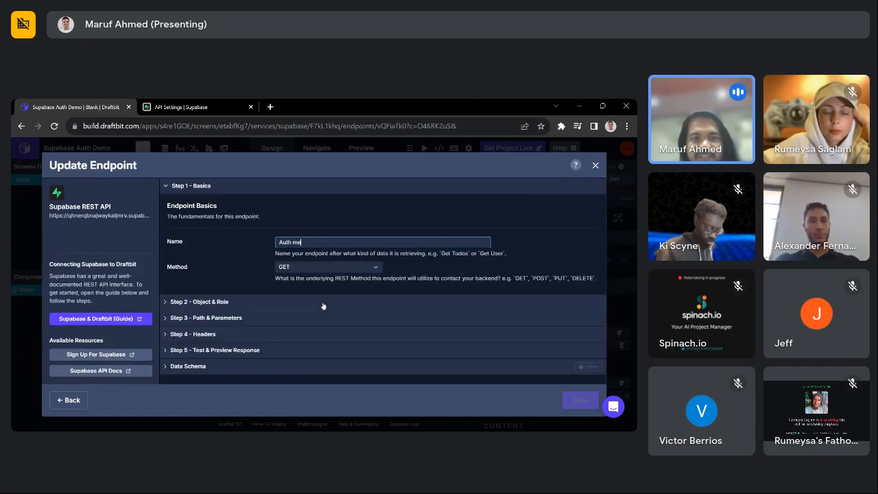
left_click(272, 300)
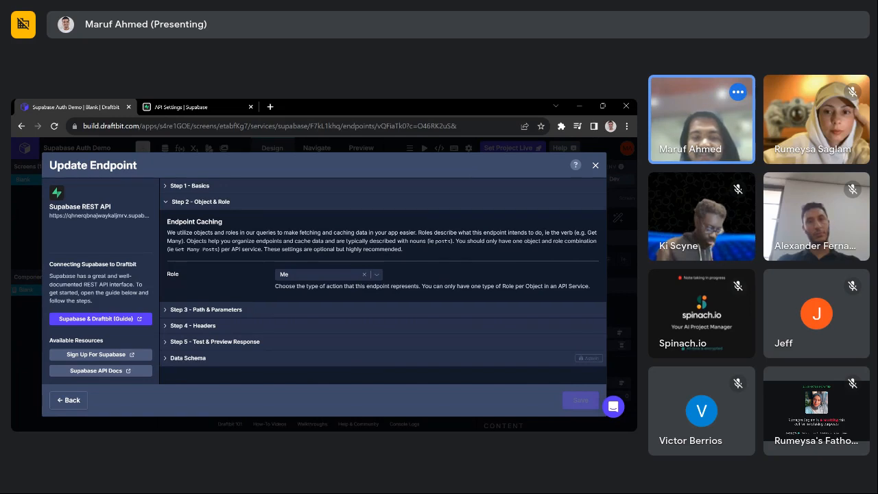
left_click(289, 278)
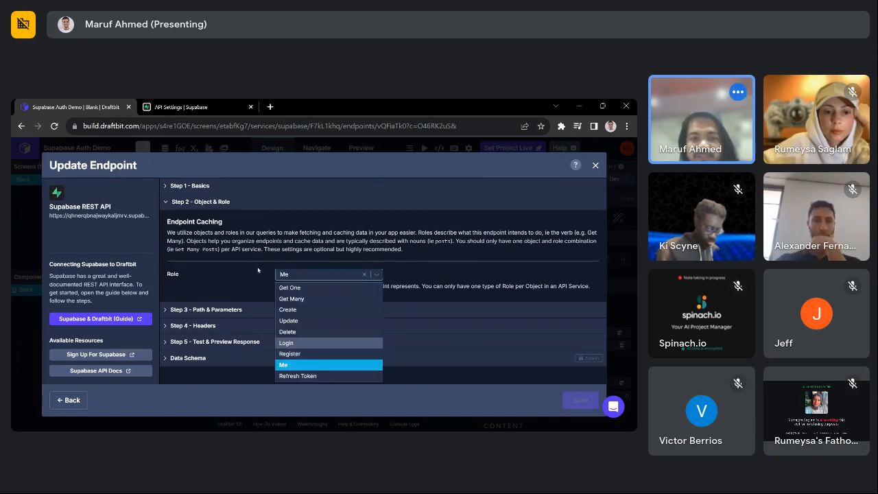
left_click(264, 270)
left_click(231, 310)
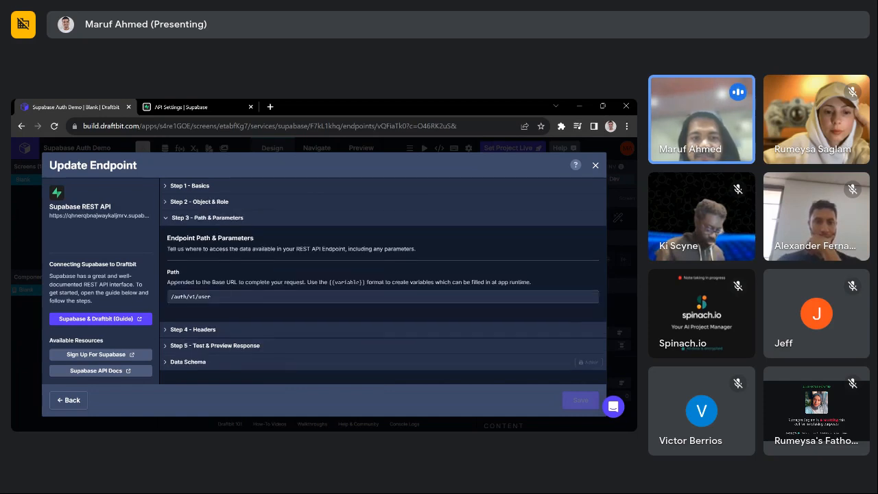
triple_click(232, 297)
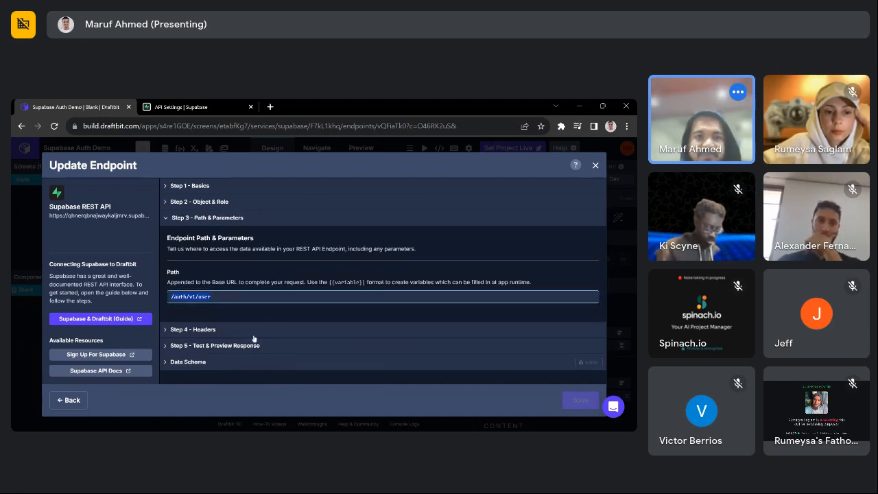
left_click(180, 106)
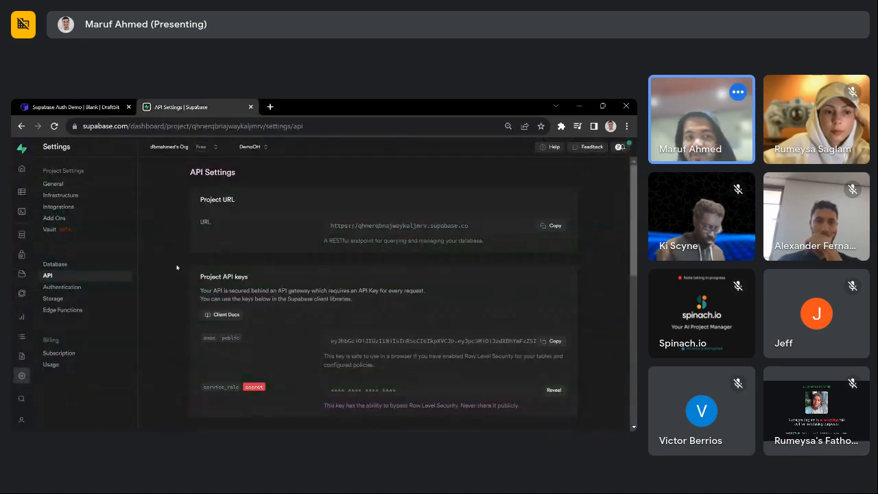
- Open the DemoOH API Docs introduction and switch its code samples to Bash
left_click(23, 358)
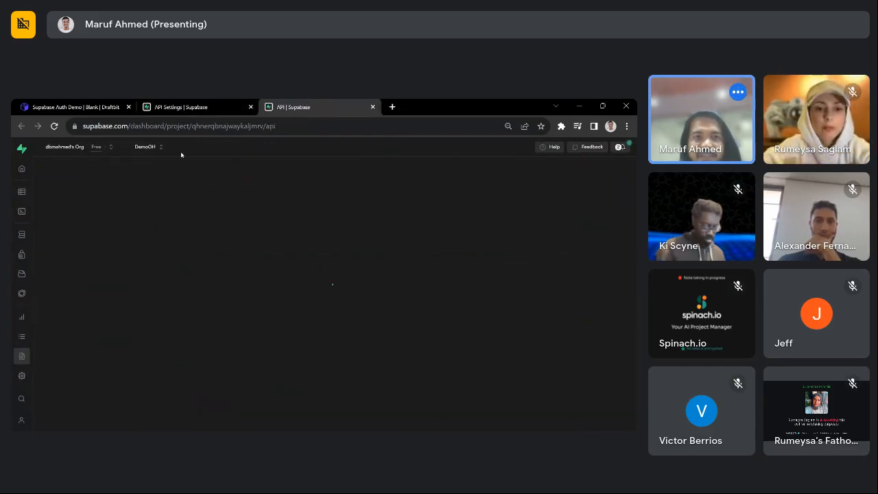
left_click(200, 105)
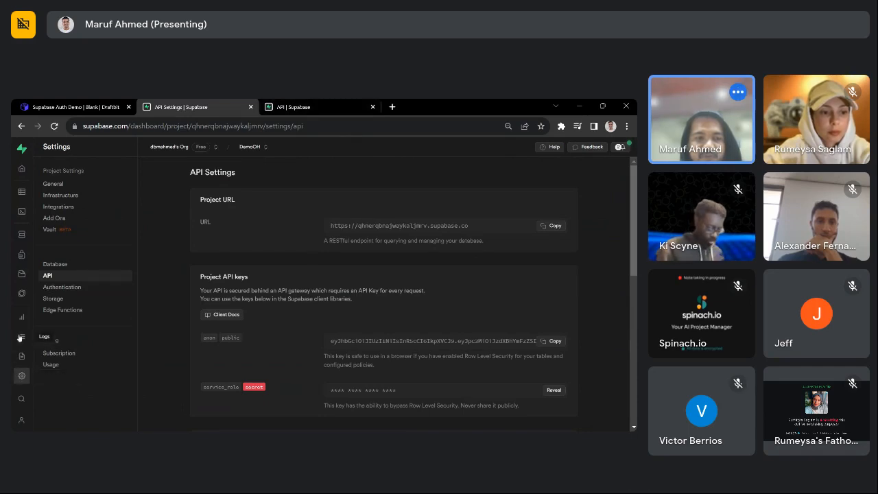
left_click(296, 108)
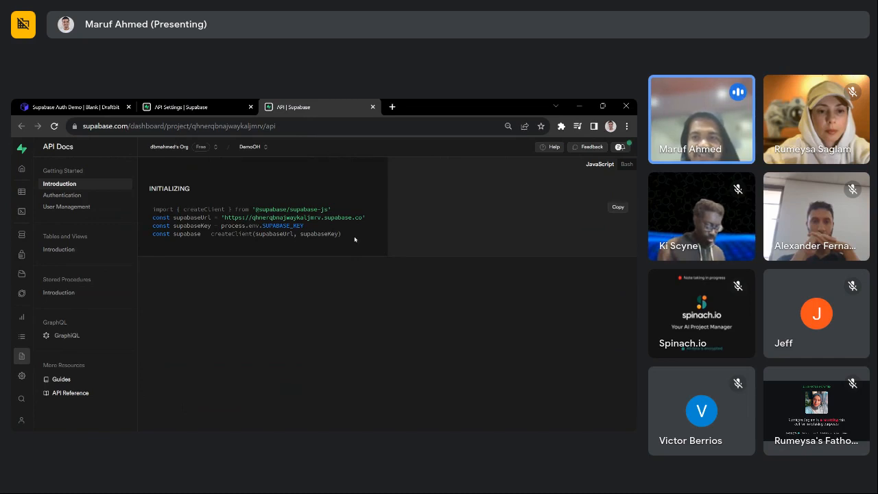
left_click(626, 164)
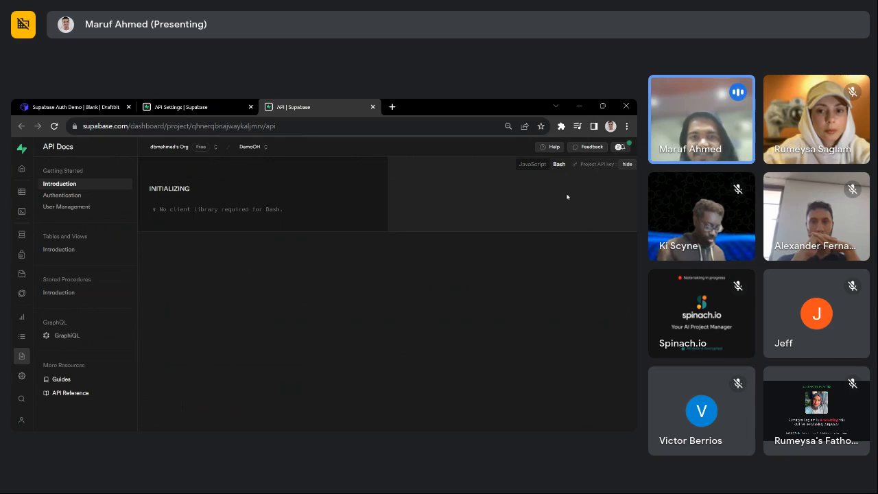
- Examine the apikey header with SUPABASE_CLIENT_API_KEY in the Authentication curl examples
left_click(87, 195)
scroll(287, 318, "down", 1)
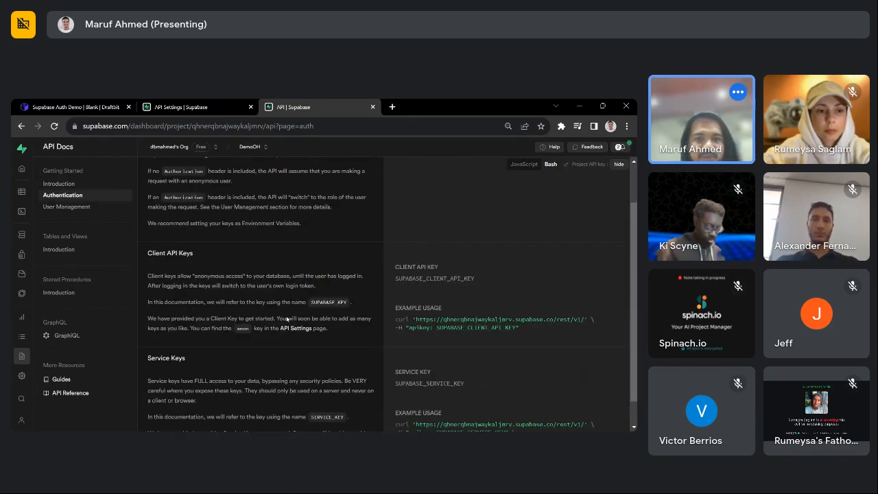
scroll(287, 318, "down", 1)
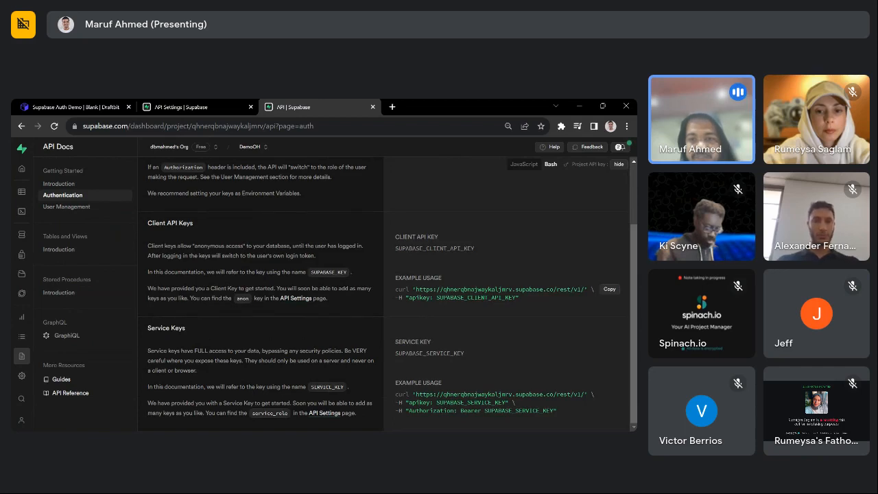
left_click_drag(516, 297, 436, 297)
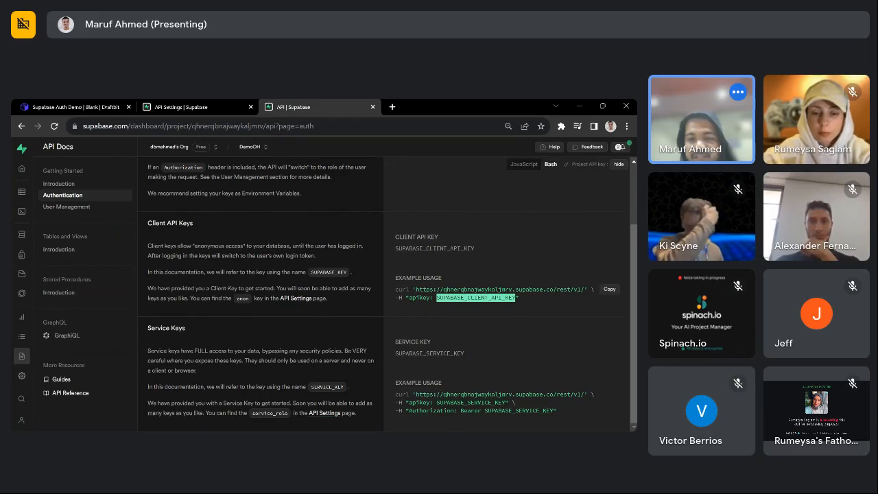
left_click(446, 299)
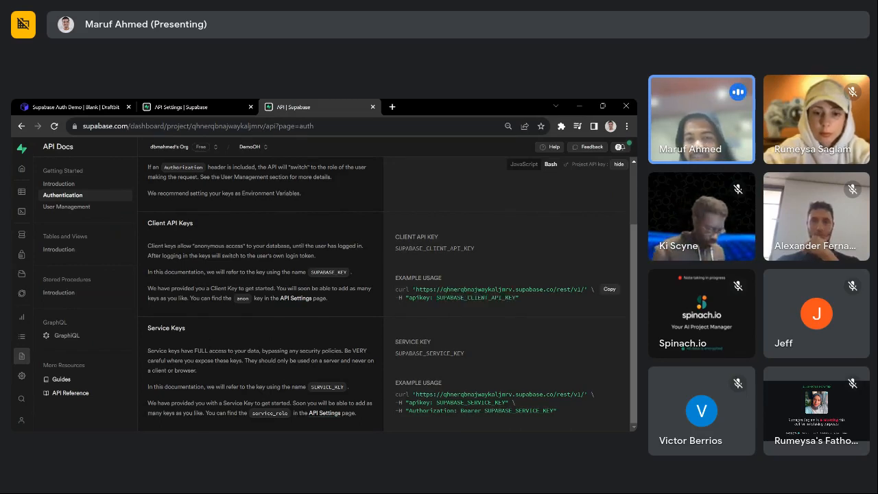
double_click(420, 298)
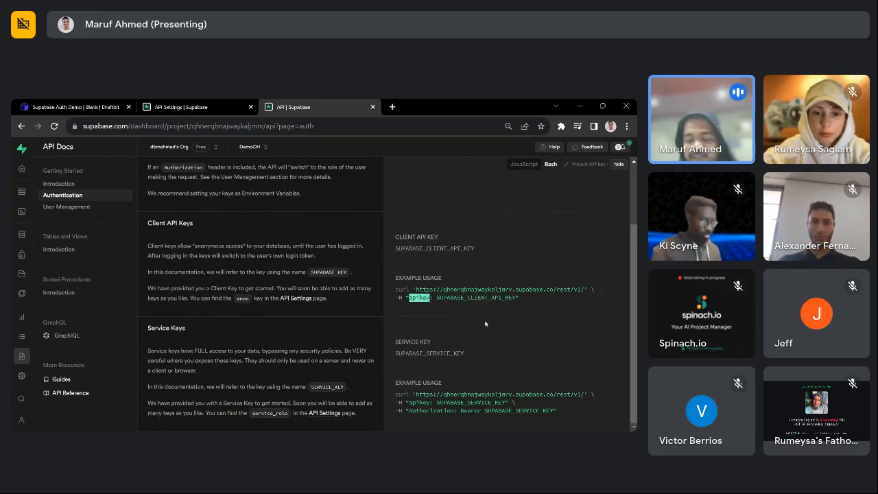
double_click(476, 297)
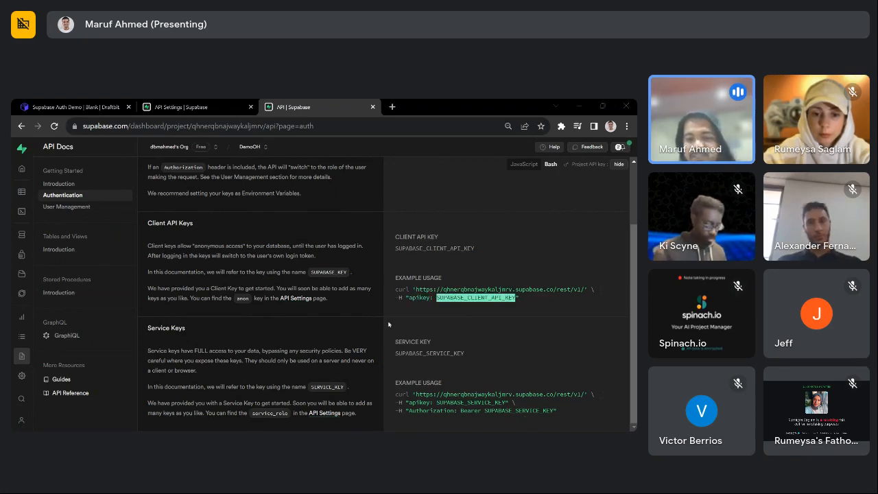
- Highlight the service key's Authorization Bearer header, then open the User Management docs
double_click(431, 411)
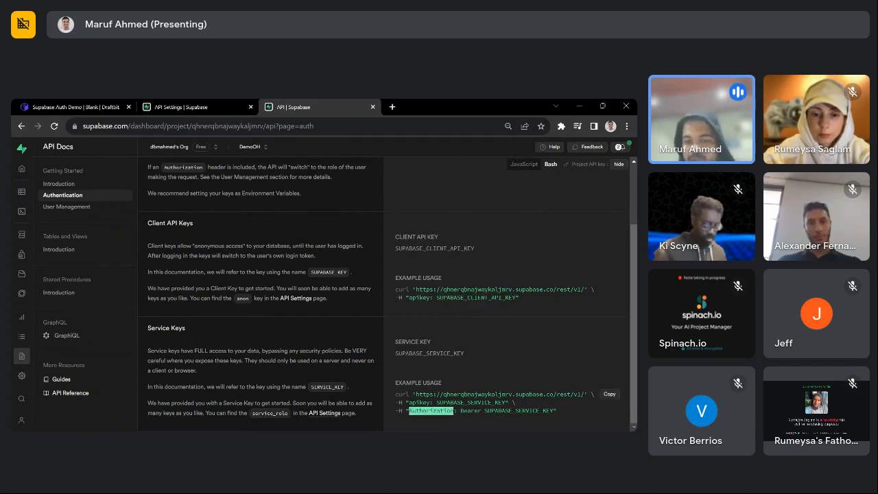
triple_click(430, 410)
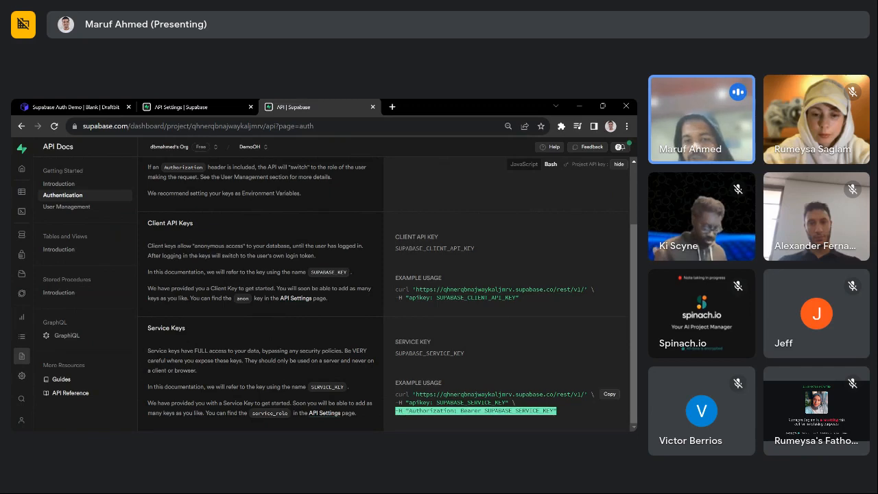
double_click(430, 410)
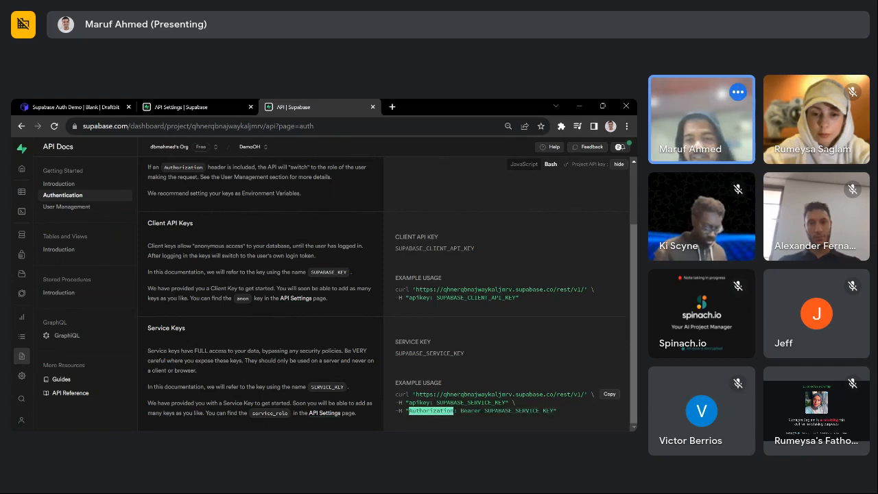
left_click(559, 410)
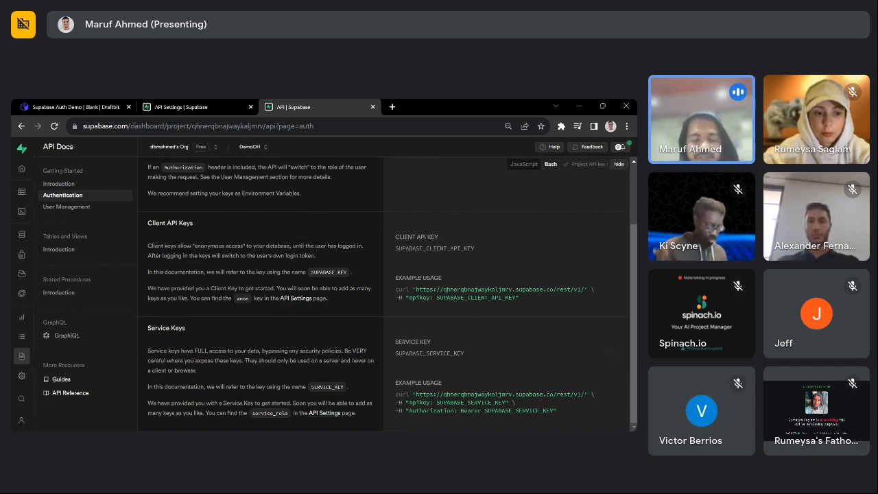
left_click(84, 211)
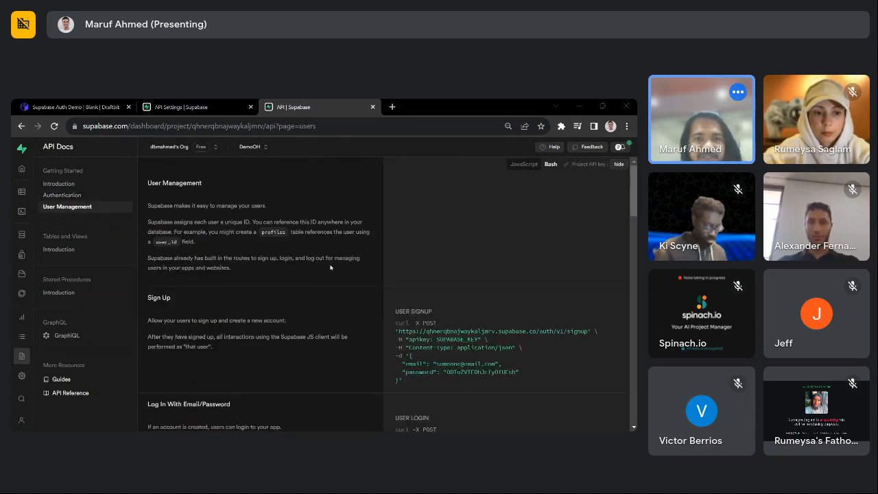
scroll(222, 350, "down", 3)
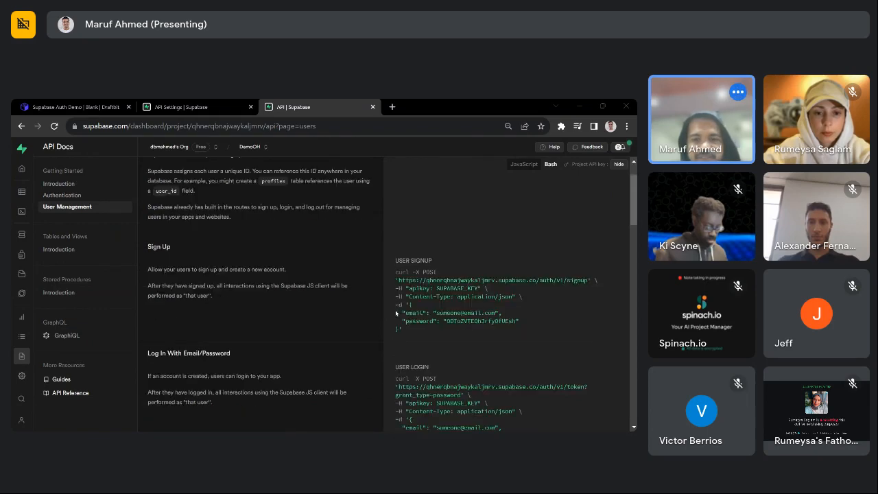
- Scroll the User Management docs past the Send A User An Invite Over Email section
scroll(222, 350, "down", 10)
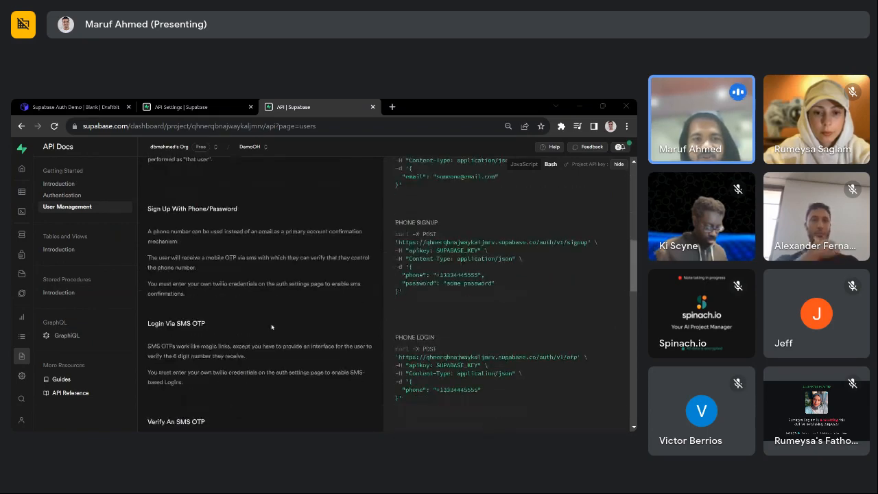
scroll(470, 332, "down", 1)
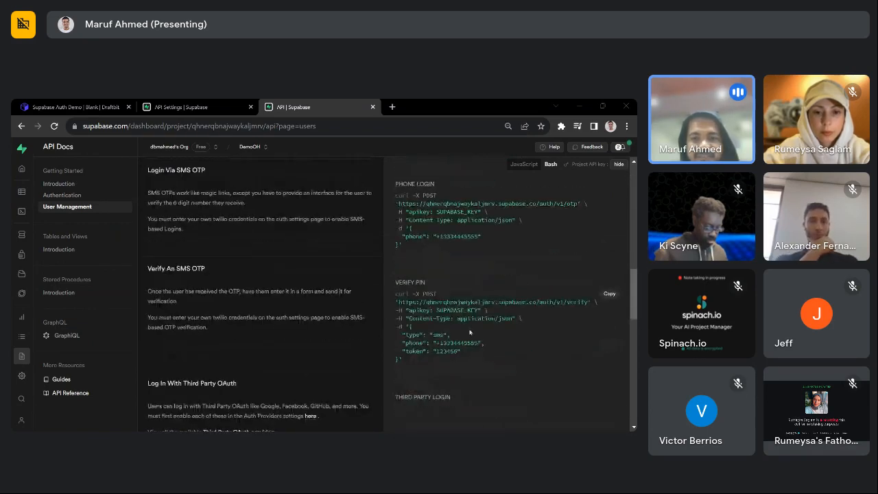
scroll(278, 310, "down", 4)
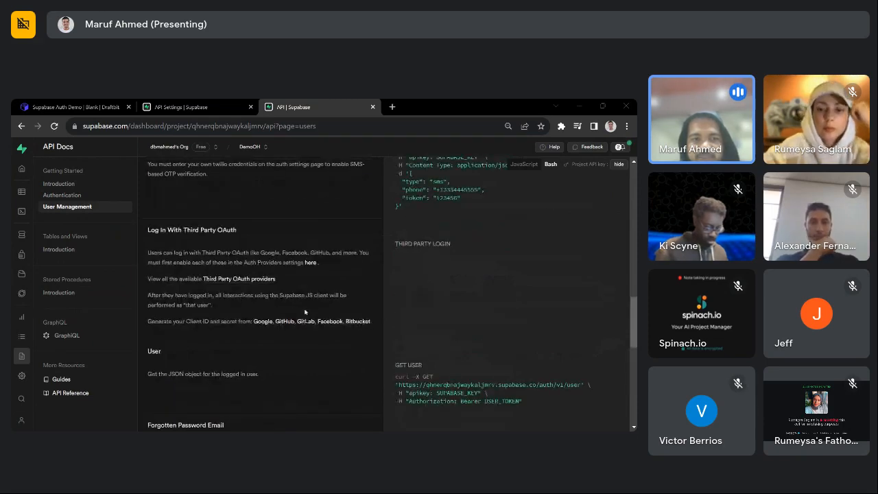
scroll(305, 312, "down", 5)
scroll(306, 312, "down", 3)
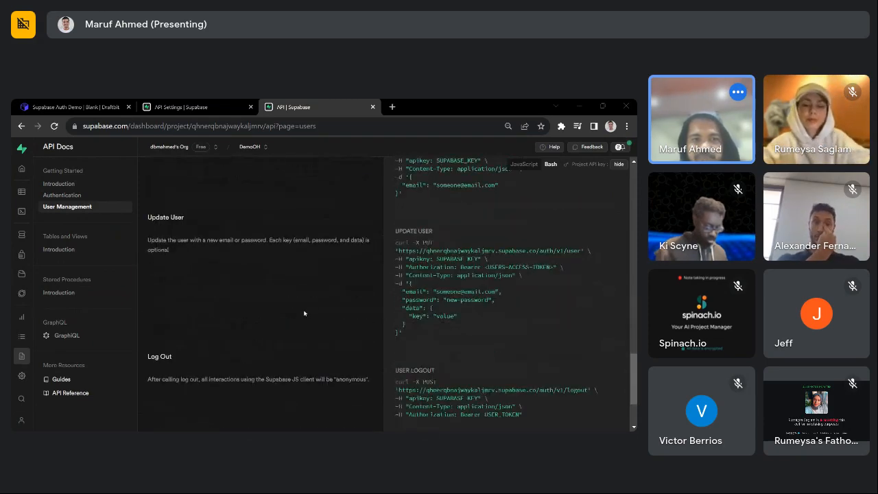
scroll(304, 313, "down", 3)
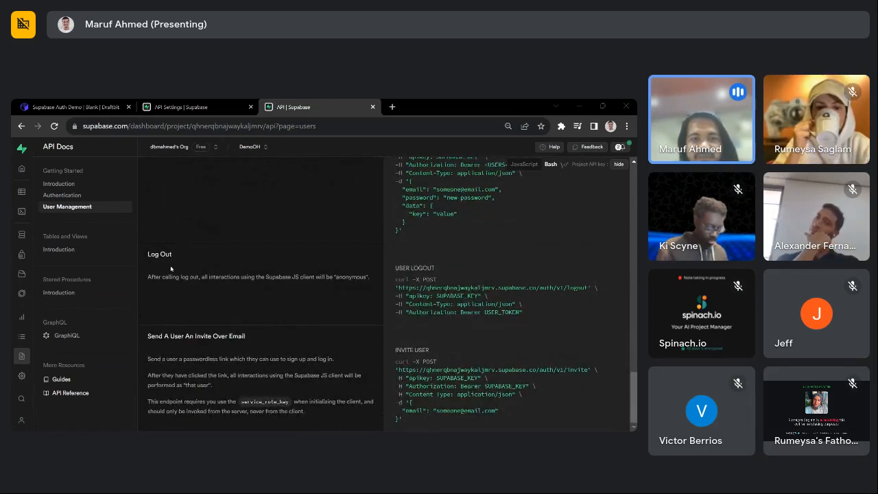
left_click_drag(245, 336, 145, 339)
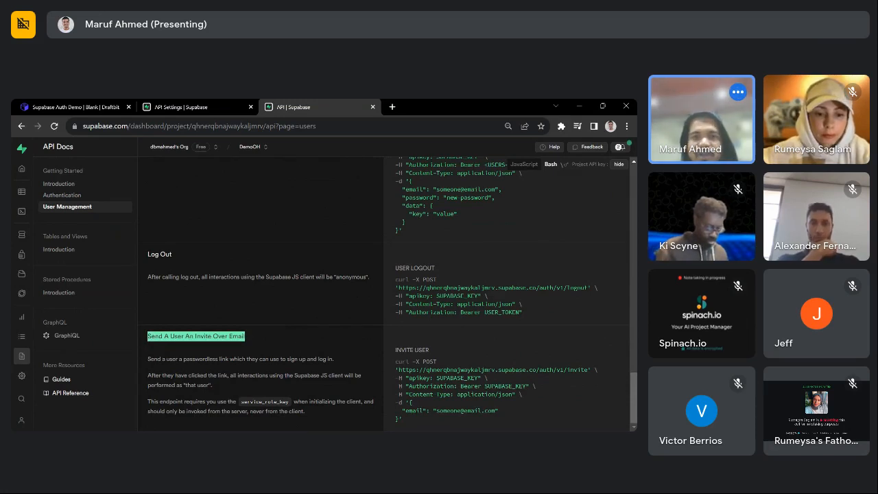
scroll(263, 291, "up", 10)
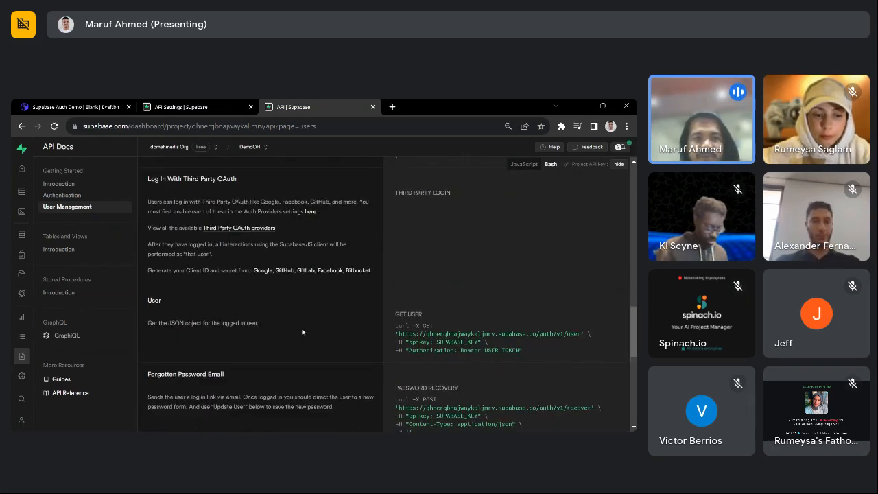
scroll(263, 292, "up", 10)
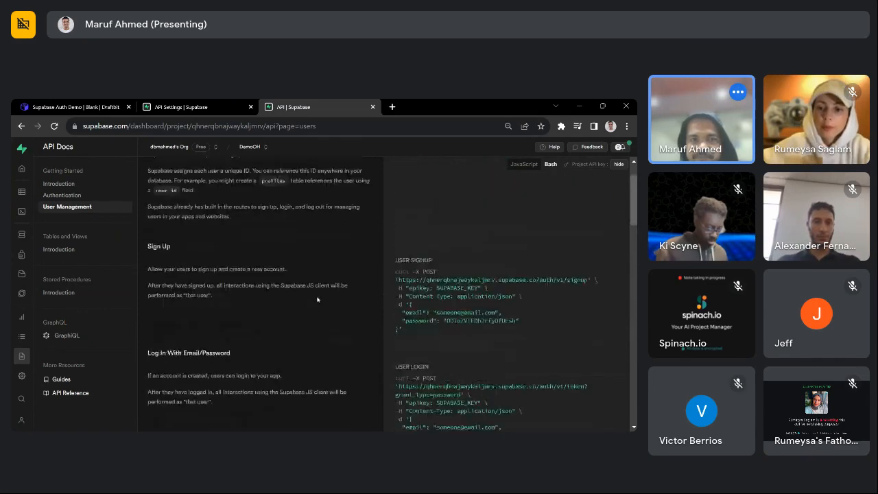
- Find the Get User curl example: GET /auth/v1/user with Bearer USER_TOKEN
scroll(318, 299, "down", 1)
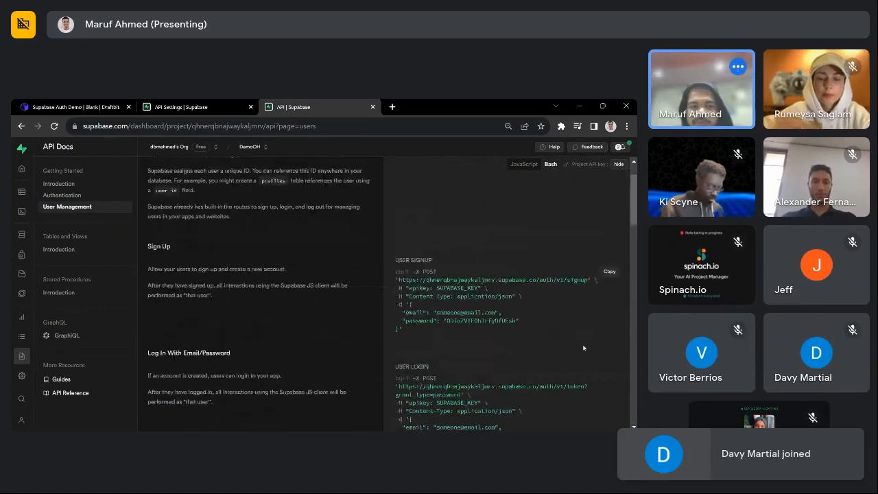
scroll(281, 320, "down", 1)
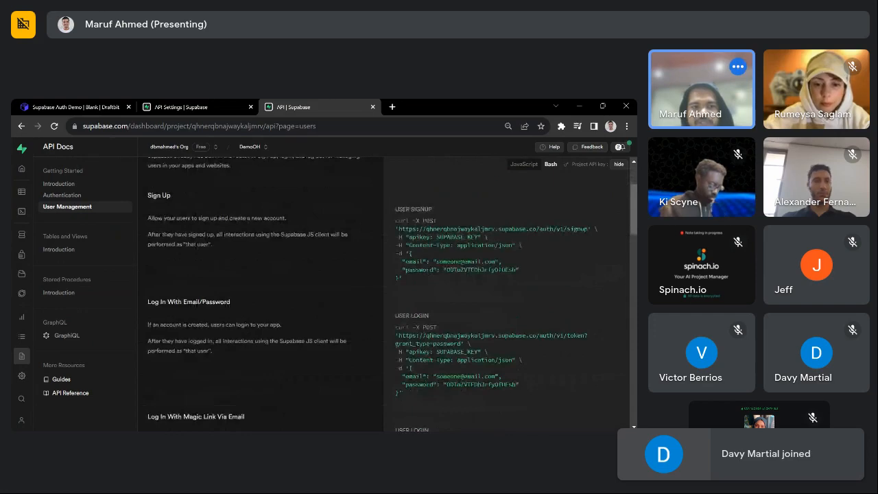
scroll(238, 345, "down", 8)
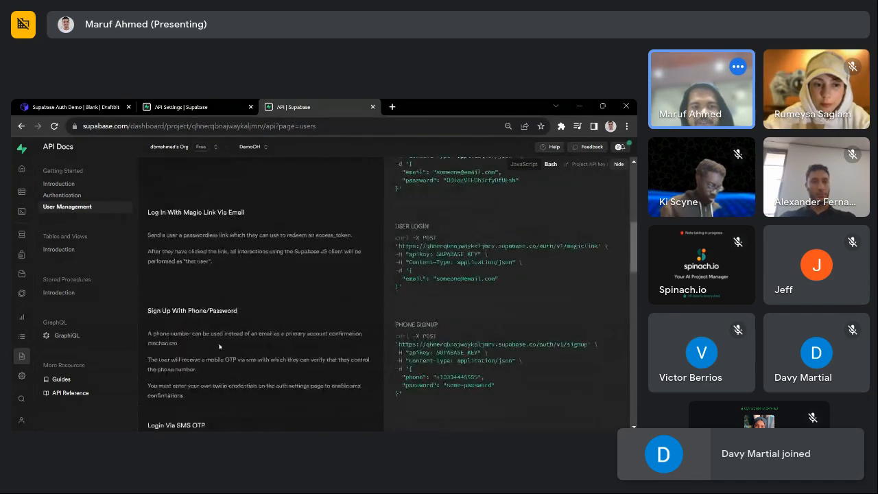
scroll(238, 345, "down", 6)
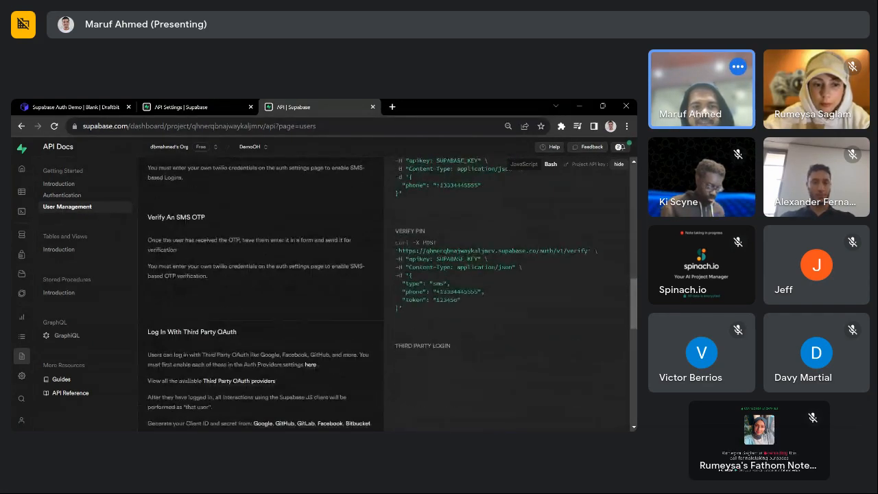
scroll(236, 284, "down", 1)
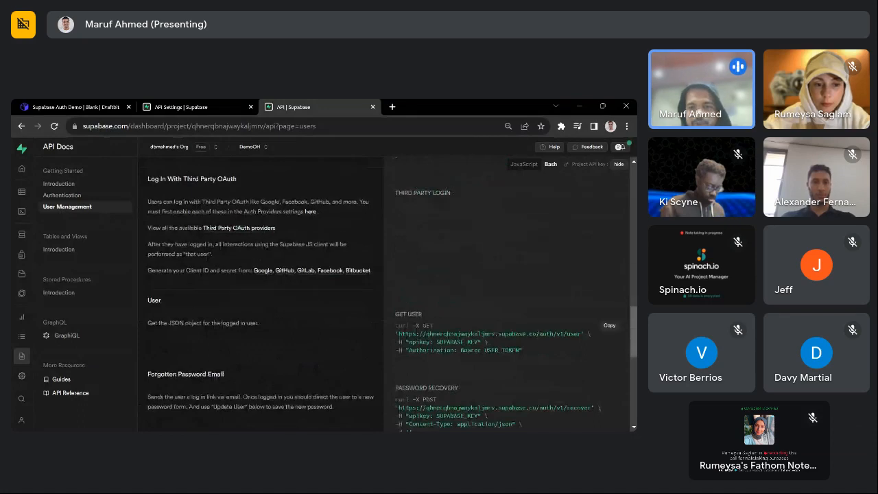
left_click_drag(526, 351, 406, 333)
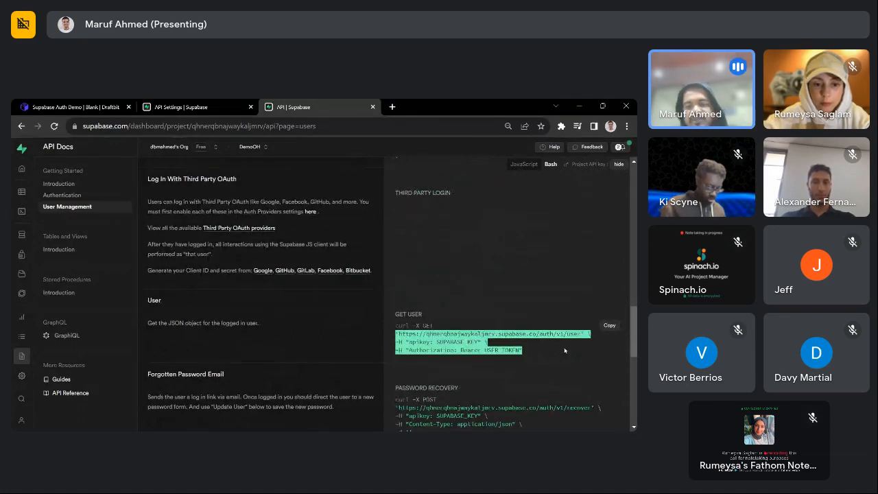
left_click(484, 259)
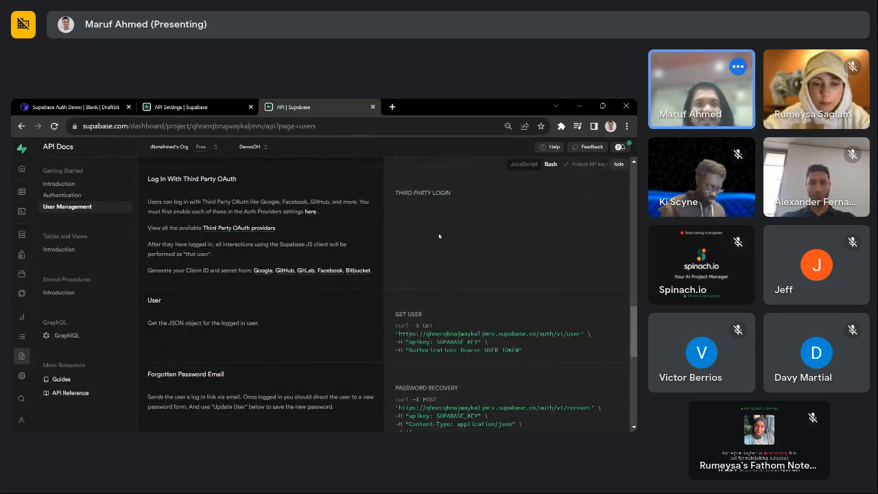
left_click(70, 106)
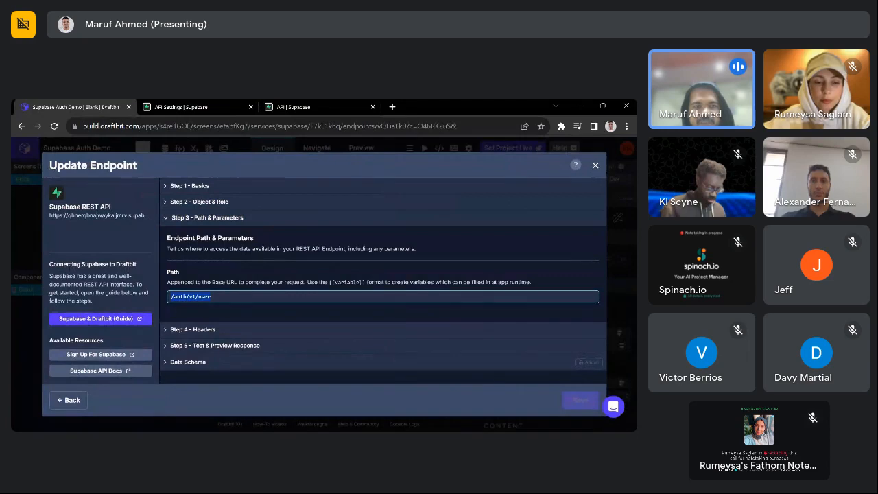
- Recheck the Supabase REST API service's Dev URL, leaving it unchanged
left_click(73, 400)
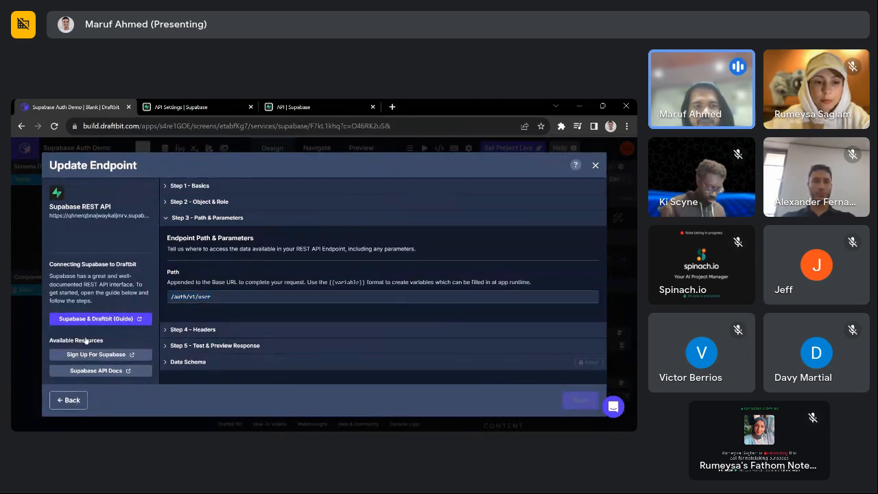
left_click(103, 256)
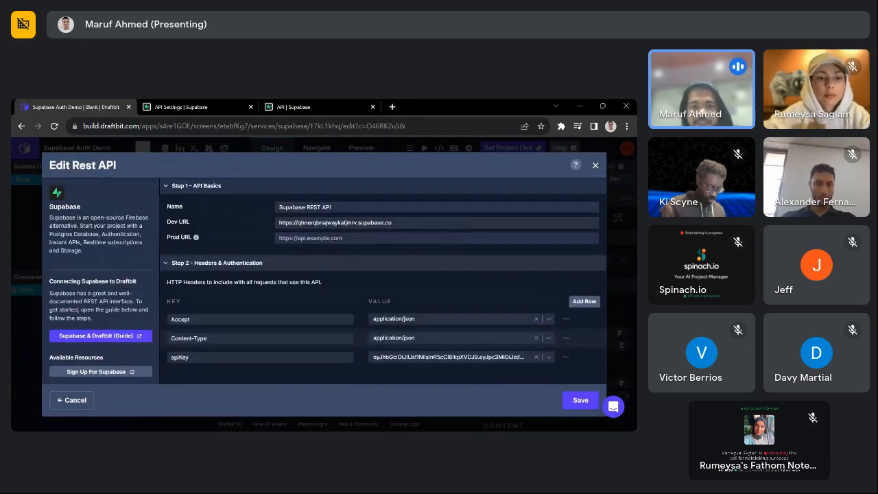
left_click_drag(405, 223, 270, 220)
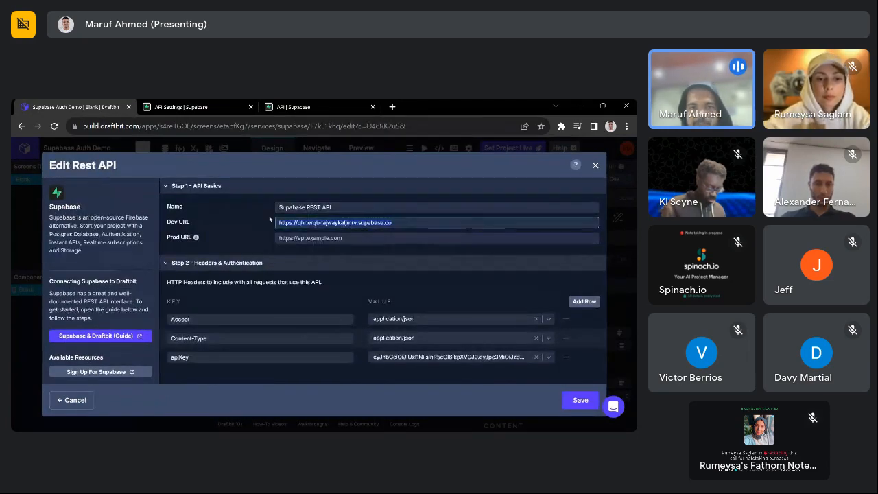
left_click(73, 399)
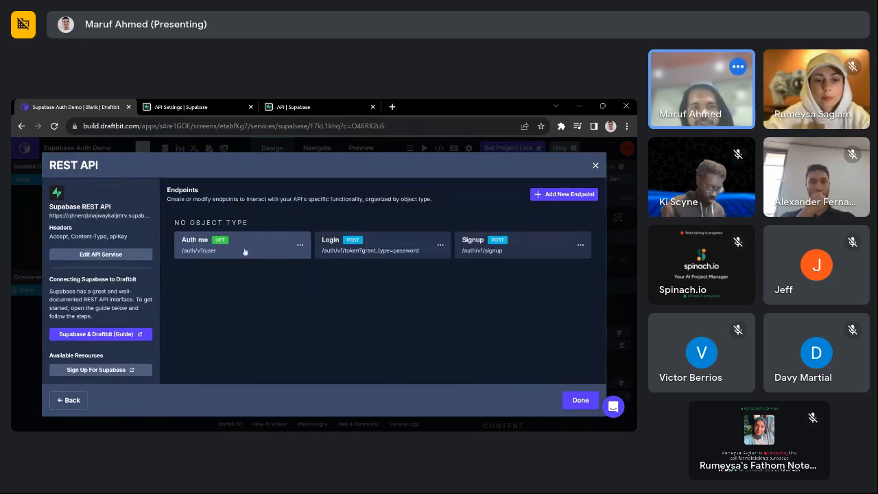
- Test the Auth me endpoint with its headers, which fails with 401 Unauthorized
left_click(244, 251)
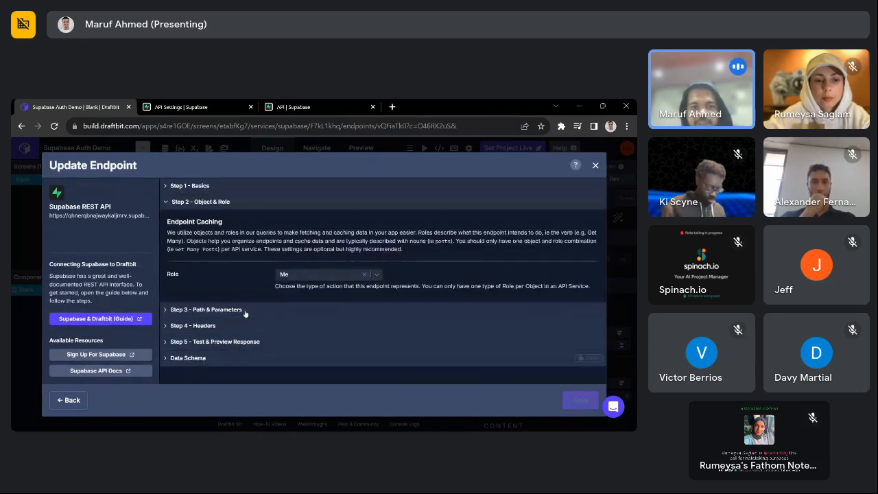
left_click(214, 327)
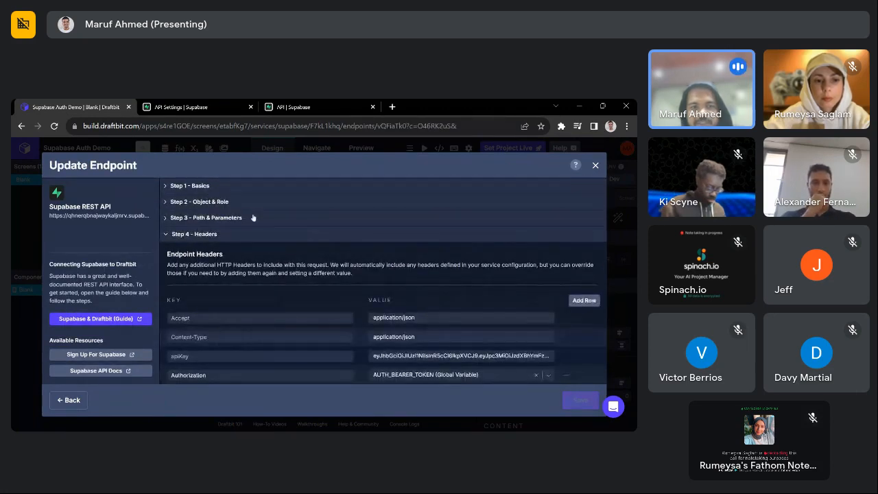
scroll(260, 327, "down", 1)
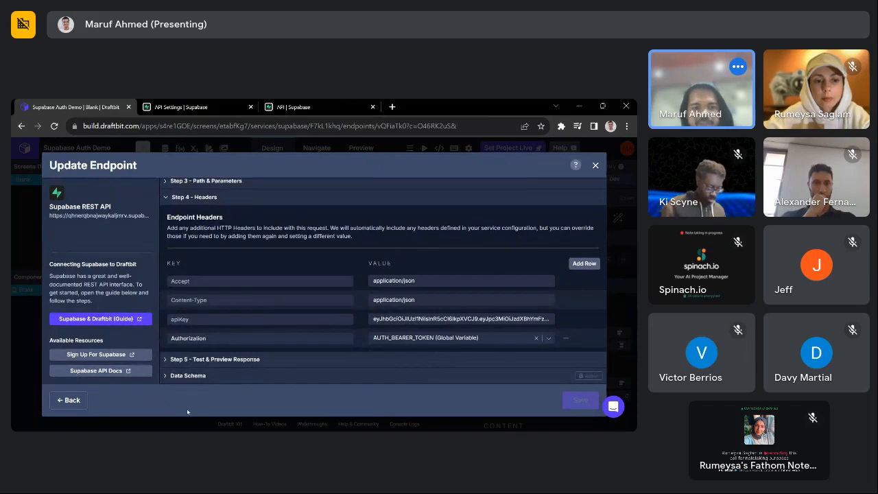
left_click(215, 359)
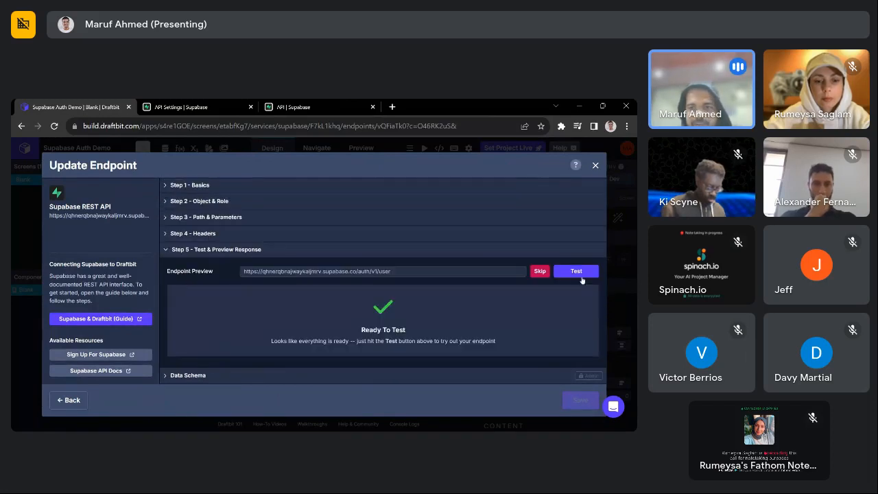
left_click(575, 271)
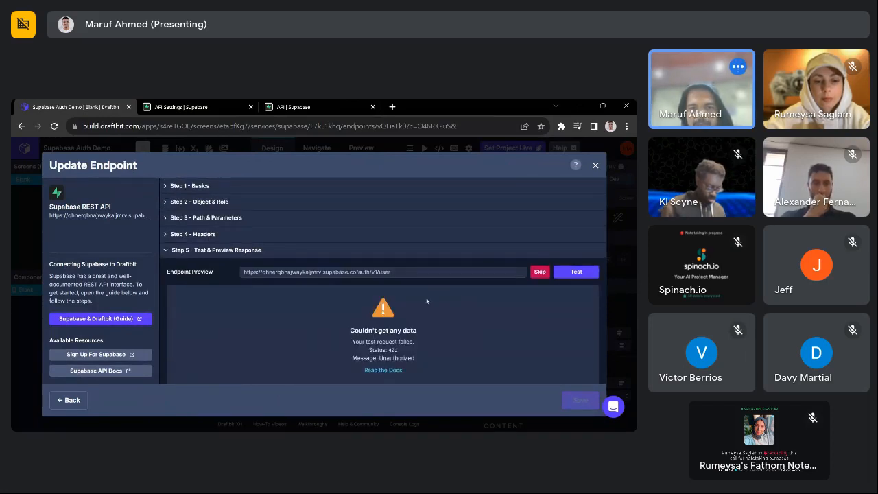
left_click(86, 402)
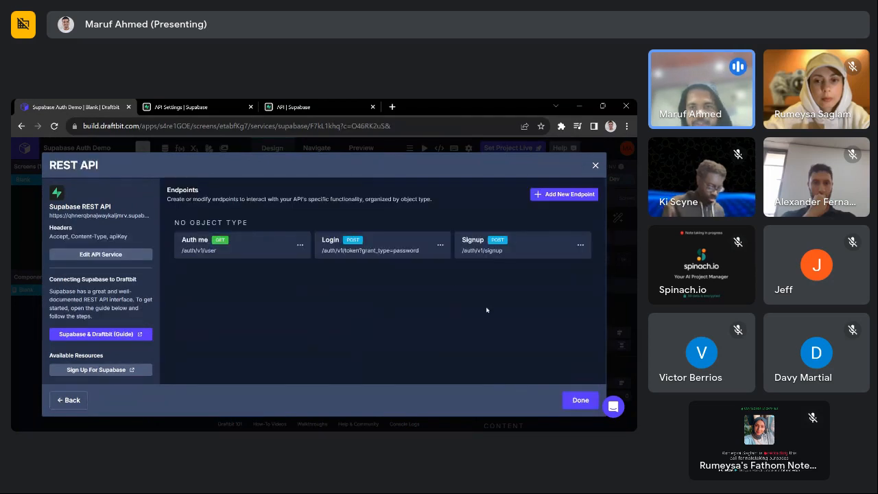
- Open the Login endpoint and review its name, method, request body and Login role
left_click(192, 252)
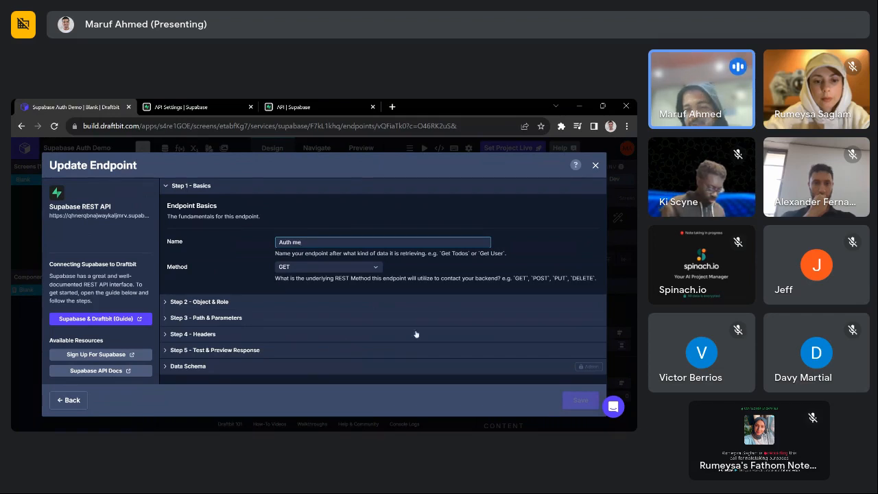
left_click(50, 400)
left_click(357, 249)
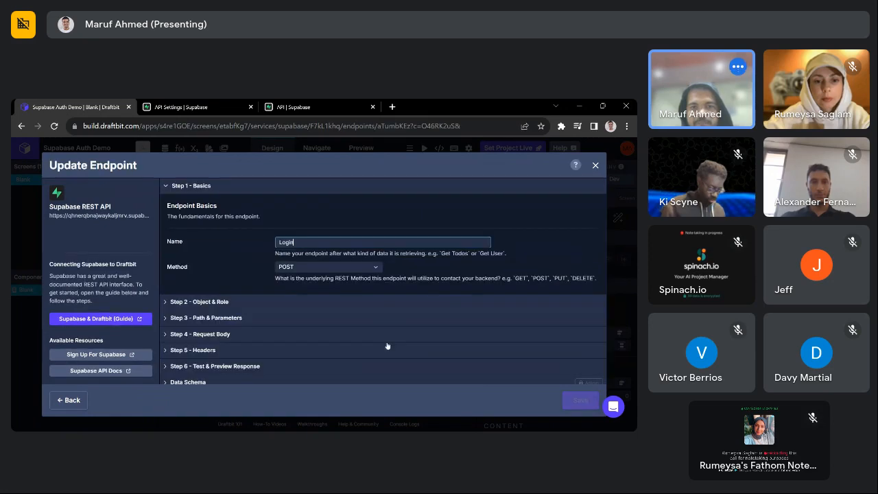
scroll(388, 346, "down", 1)
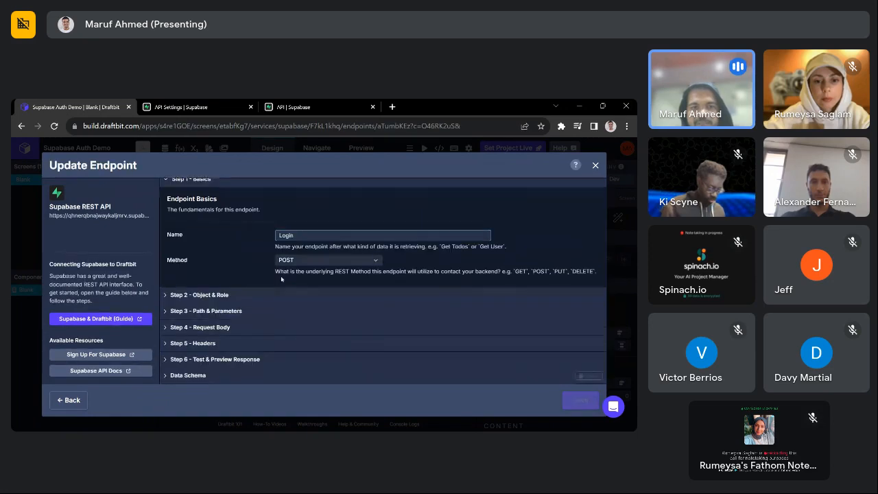
left_click(244, 331)
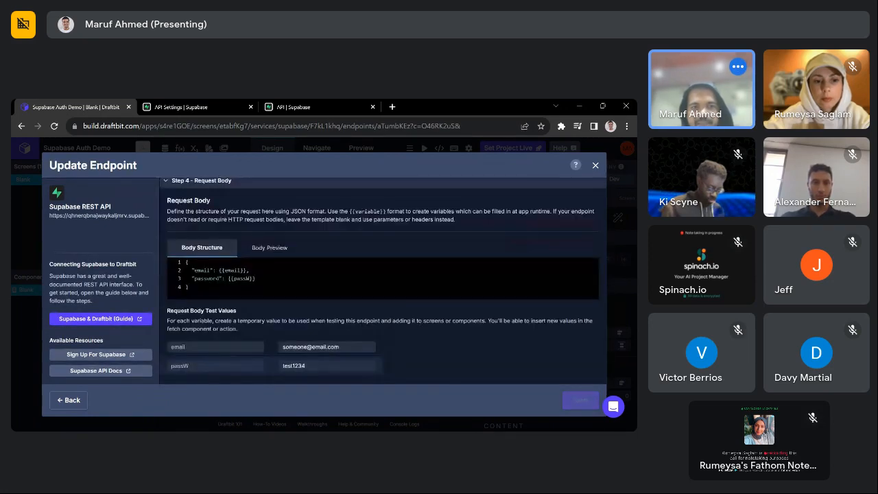
scroll(382, 281, "up", 2)
left_click(233, 201)
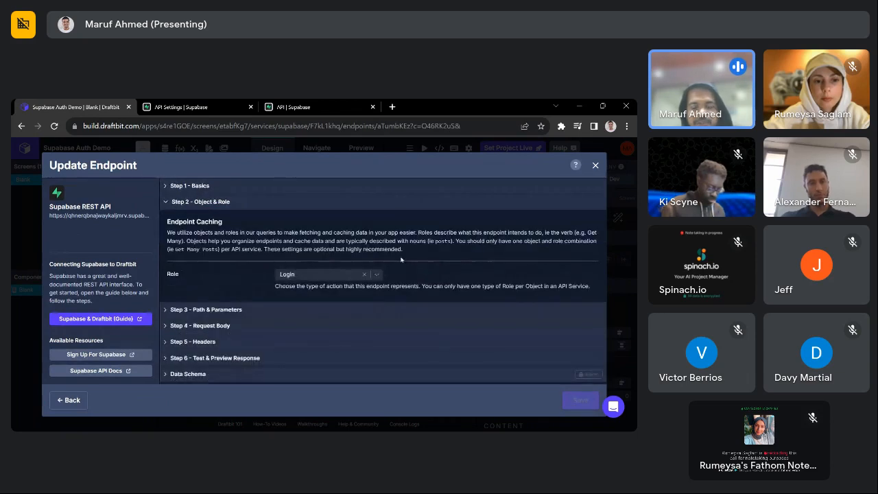
left_click(246, 187)
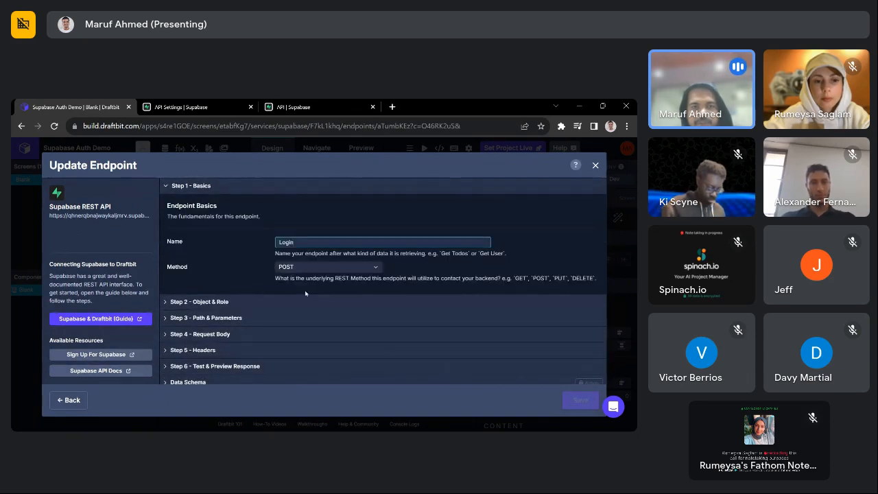
left_click(268, 302)
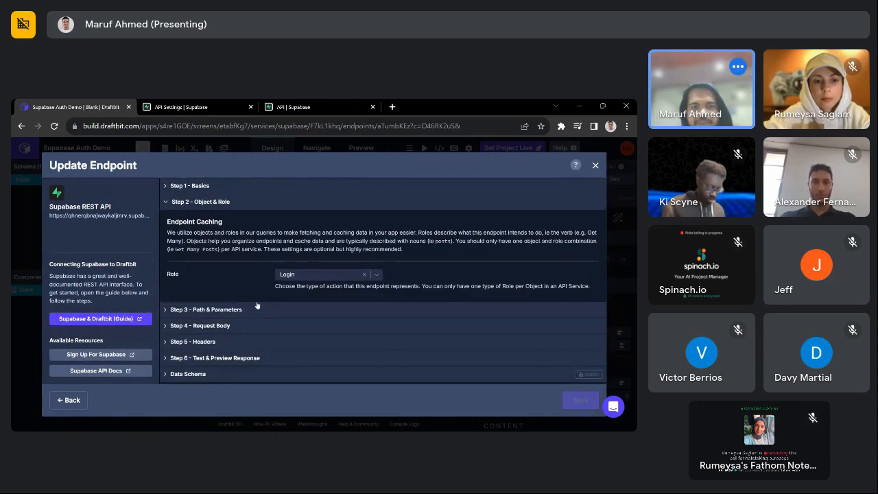
left_click(318, 275)
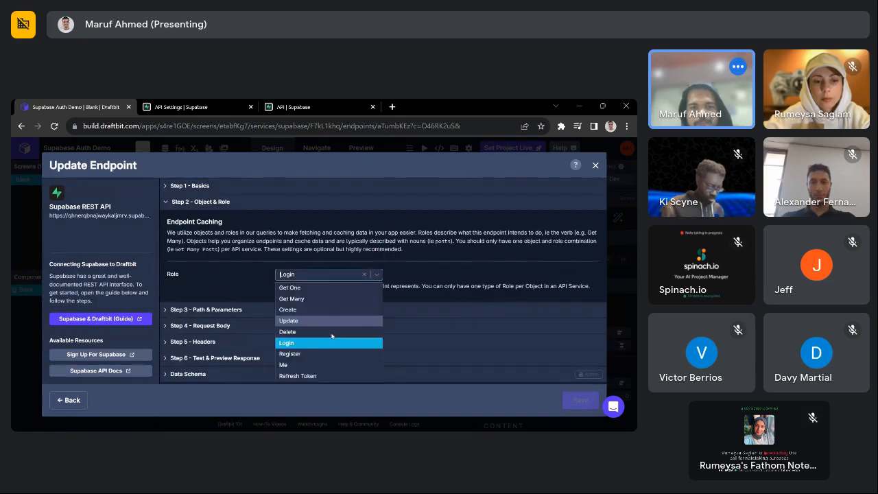
left_click(245, 278)
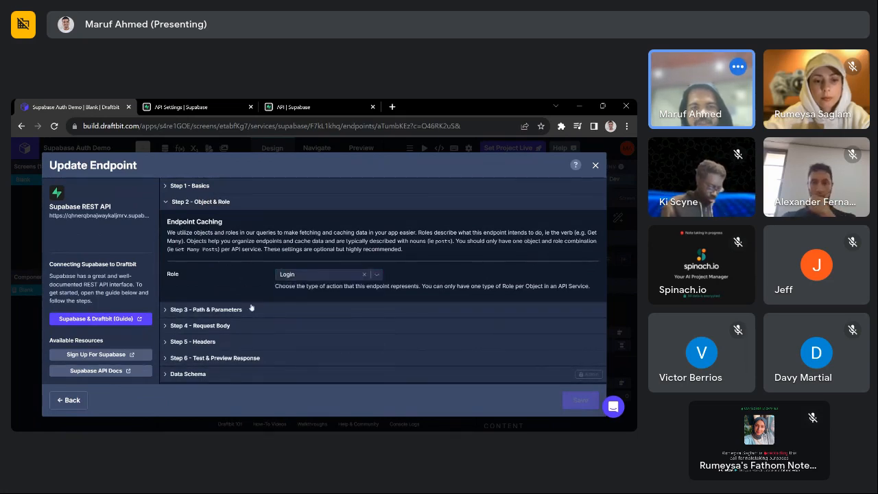
- Review the Login path's grant_type parameter and the request body test values
left_click(251, 308)
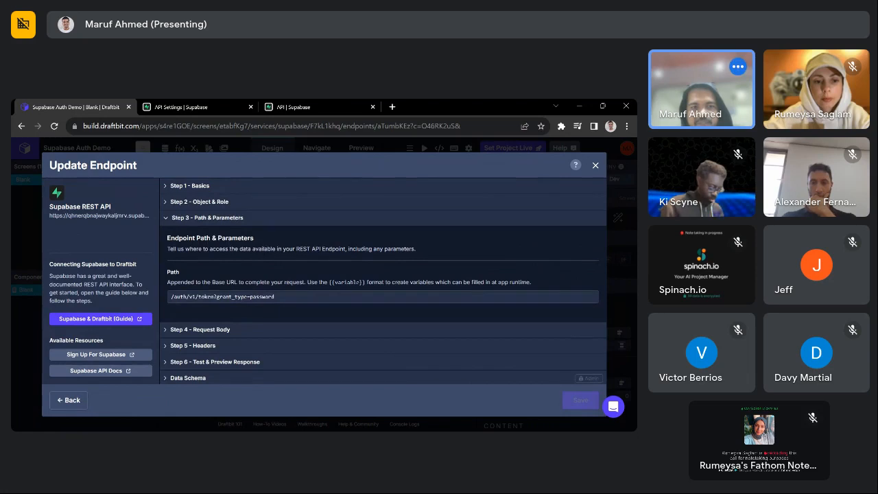
double_click(233, 297)
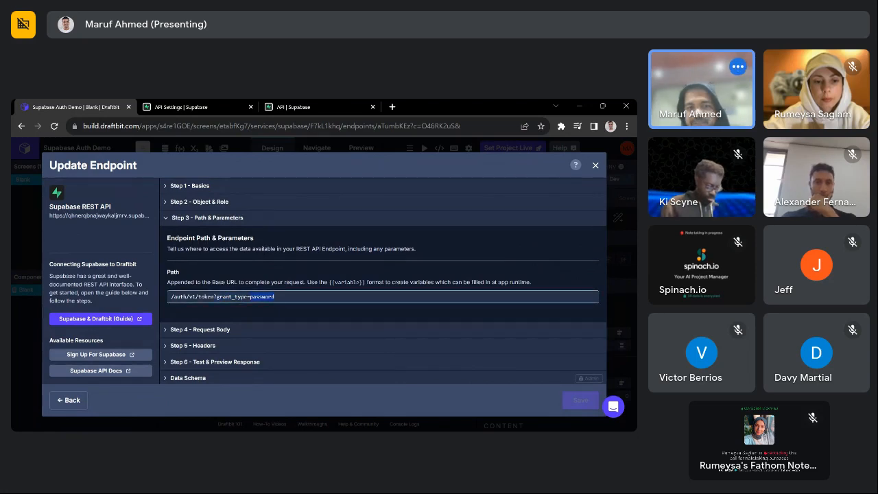
scroll(315, 310, "down", 1)
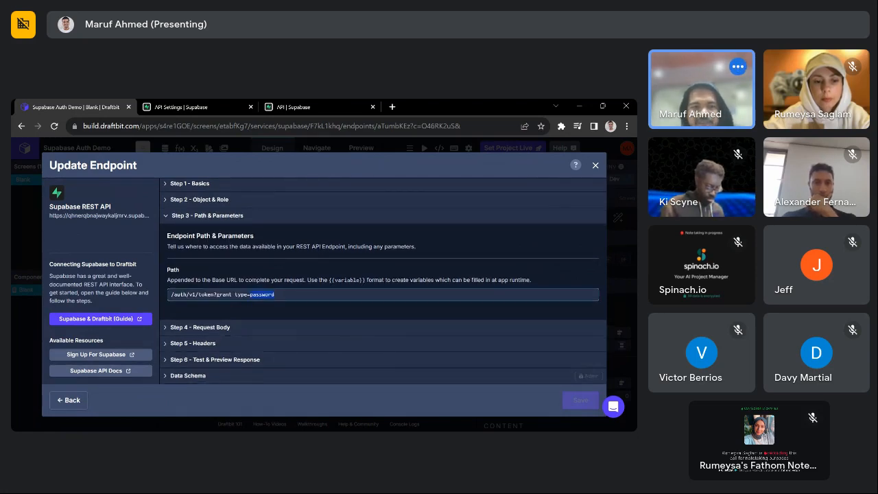
left_click(210, 328)
scroll(274, 309, "down", 3)
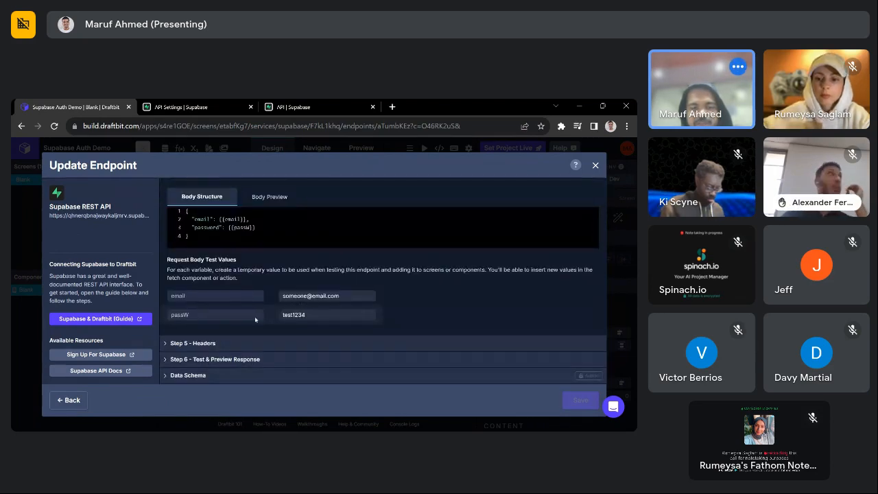
left_click(264, 359)
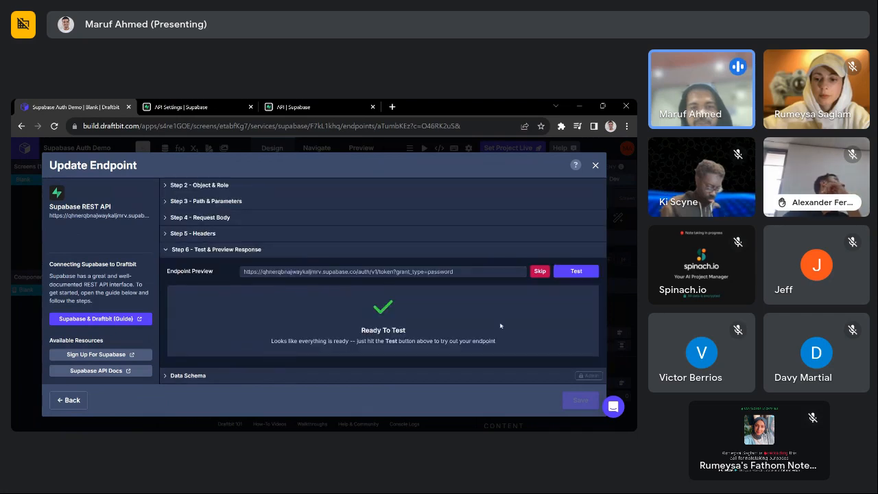
- Test the Login endpoint for a 200 OK response and select the returned access_token
left_click(576, 272)
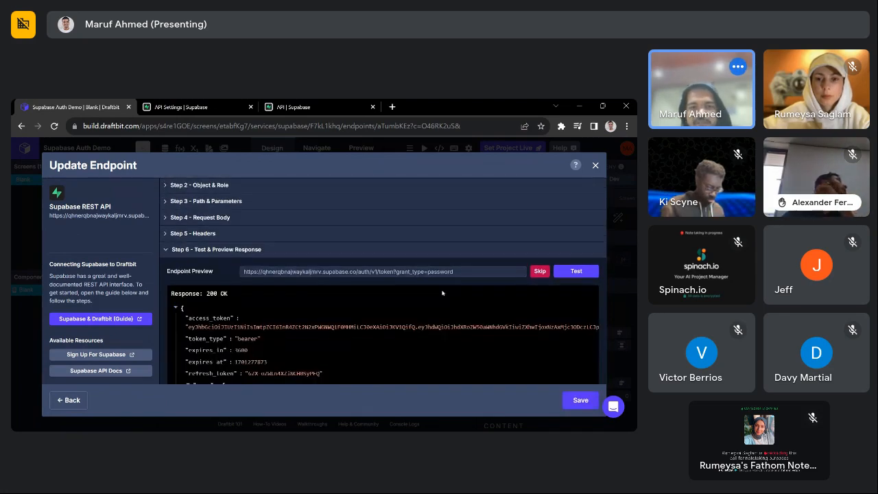
scroll(206, 341, "down", 5)
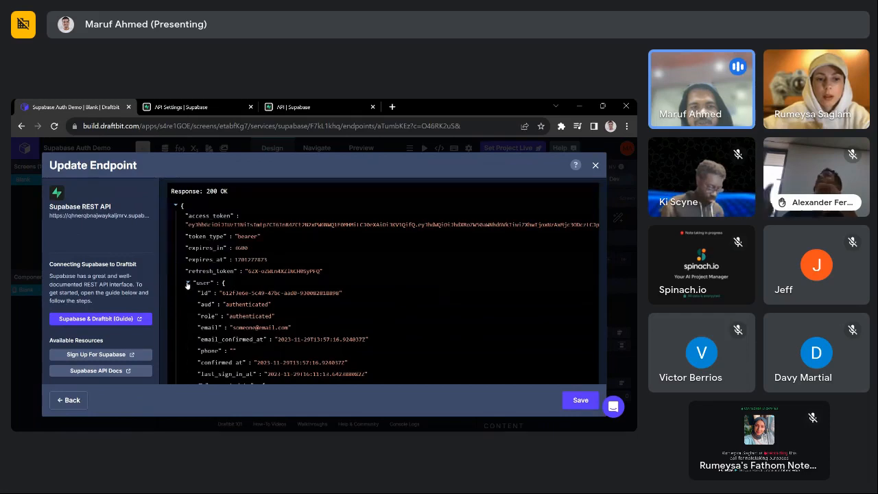
left_click(188, 282)
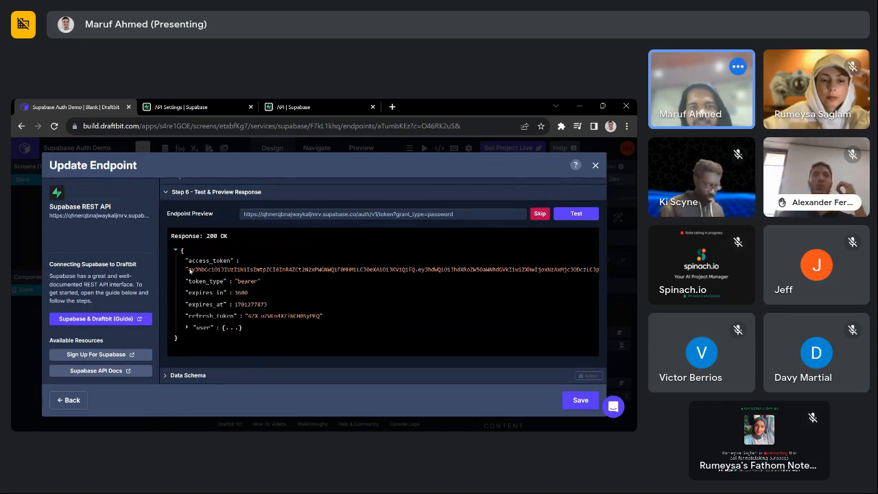
left_click_drag(189, 270, 387, 383)
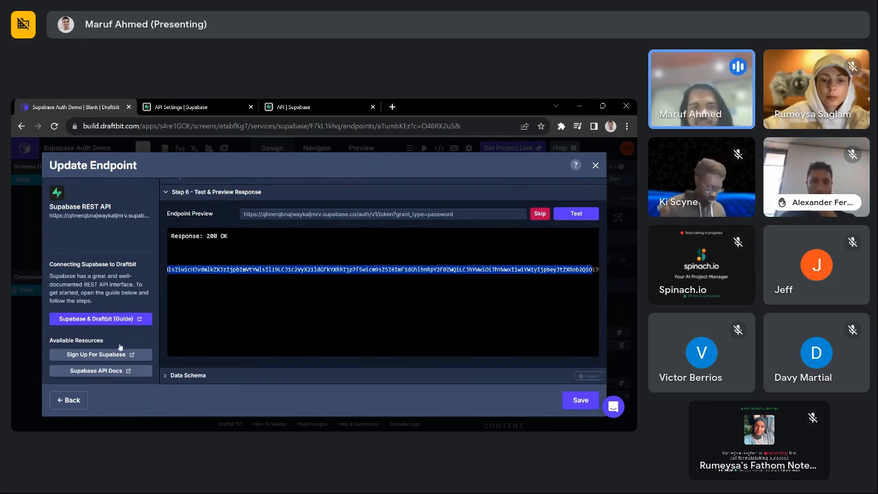
left_click(221, 299)
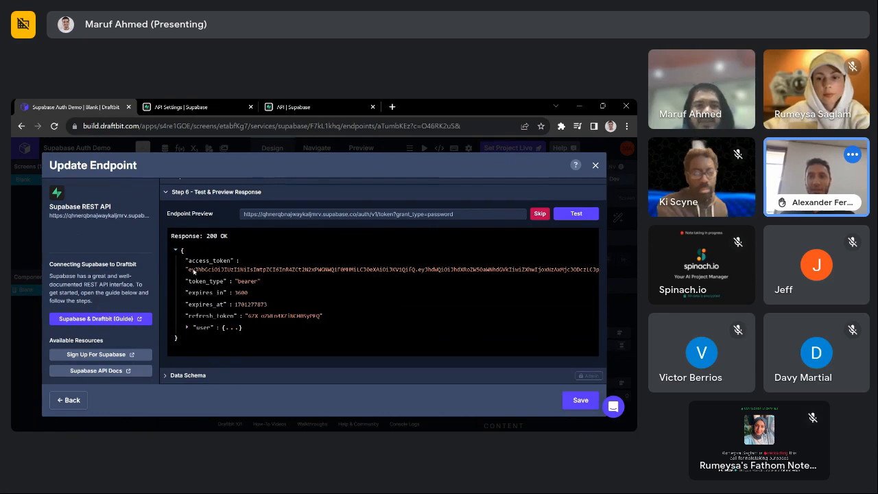
left_click_drag(287, 268, 634, 277)
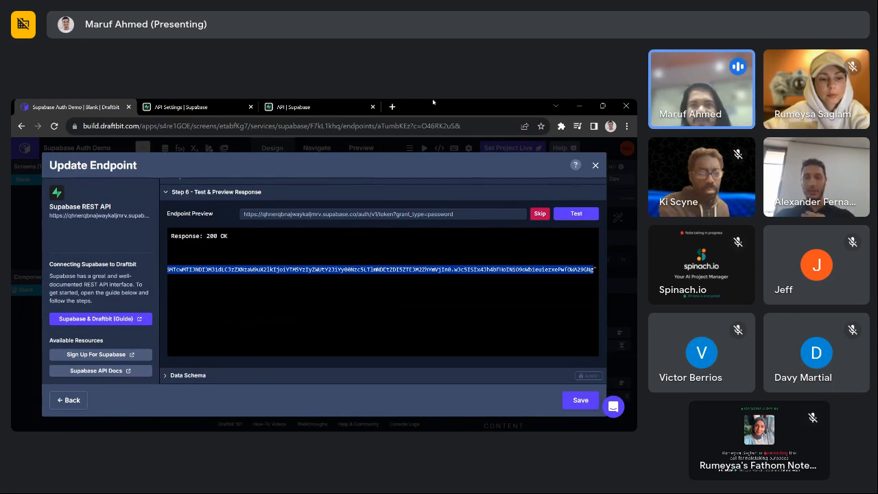
- Open jwt.io and paste the Supabase access token in place of the example token
left_click(392, 106)
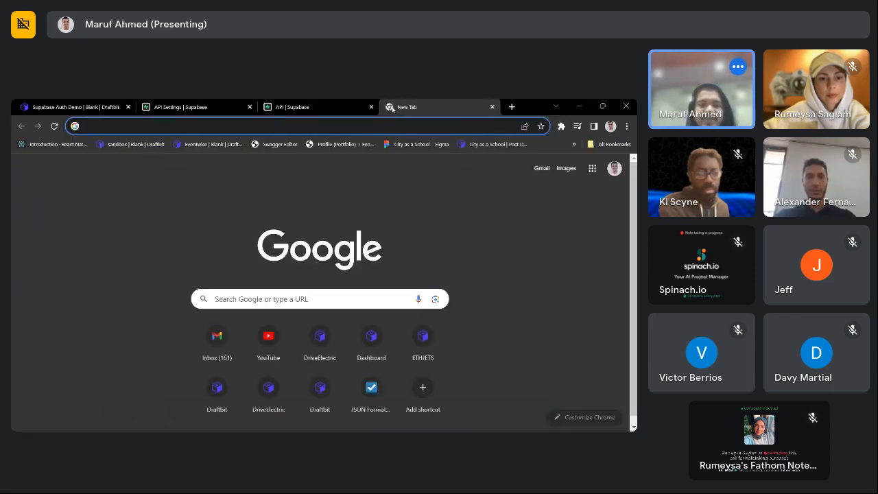
type("jwt")
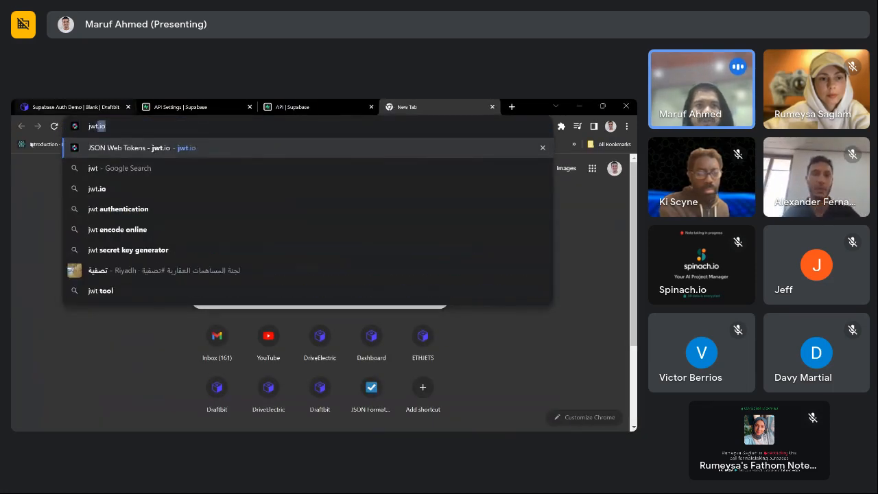
key("Return")
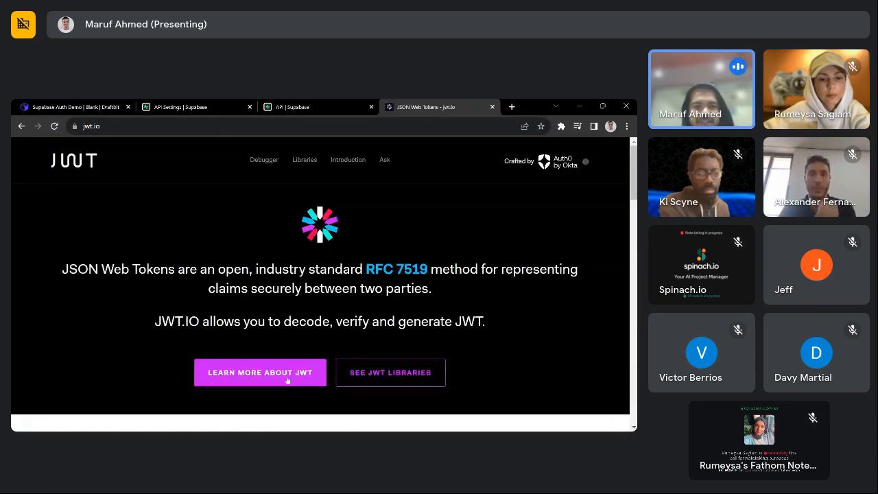
scroll(287, 380, "down", 5)
key("ctrl+a")
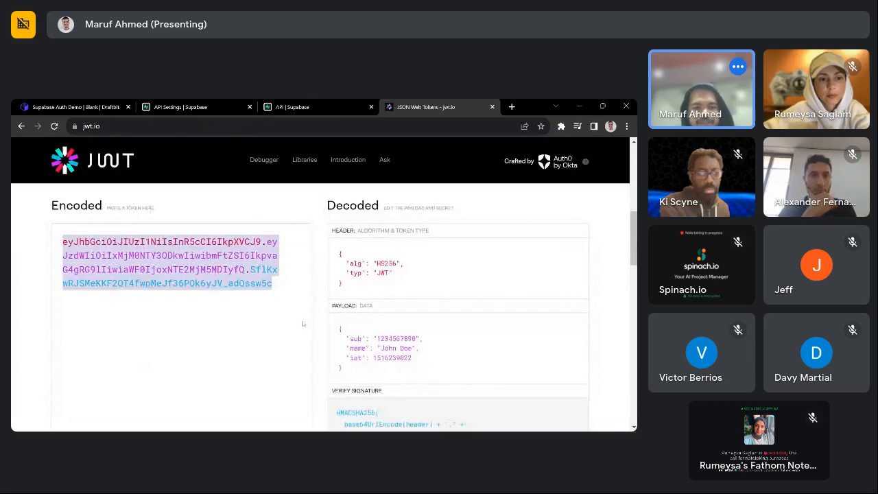
key("ctrl+v")
- Review the decoded payload's issuer URL and claims, then return to Draftbit
scroll(303, 308, "down", 1)
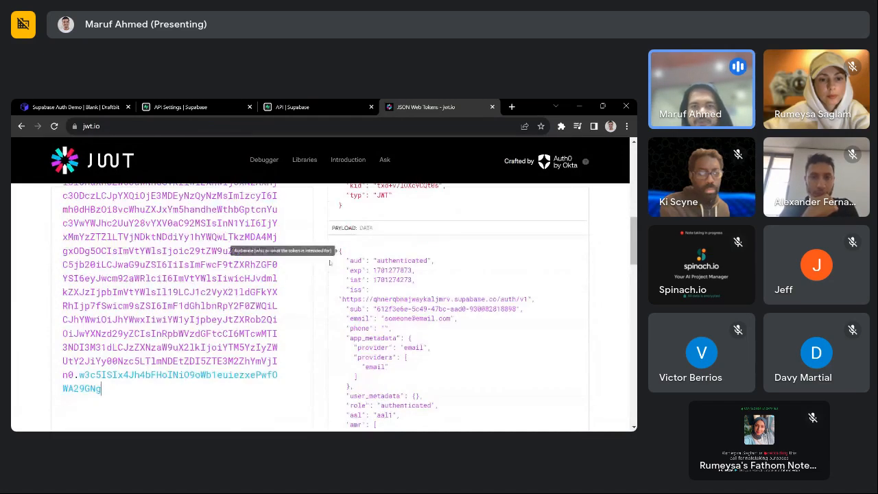
scroll(303, 245, "up", 1)
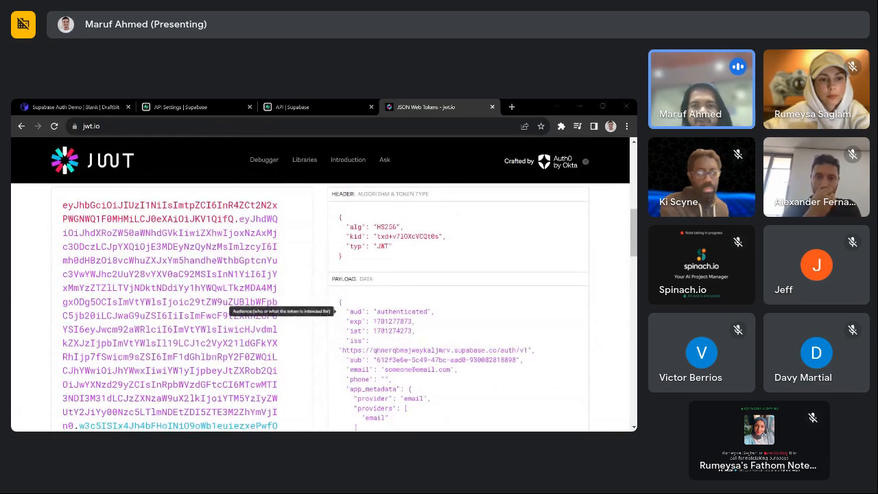
scroll(302, 245, "down", 1)
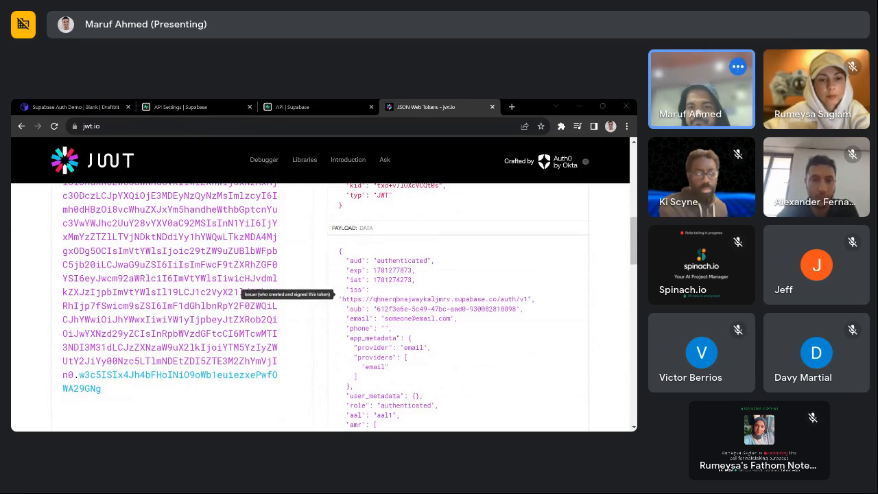
left_click_drag(342, 299, 535, 298)
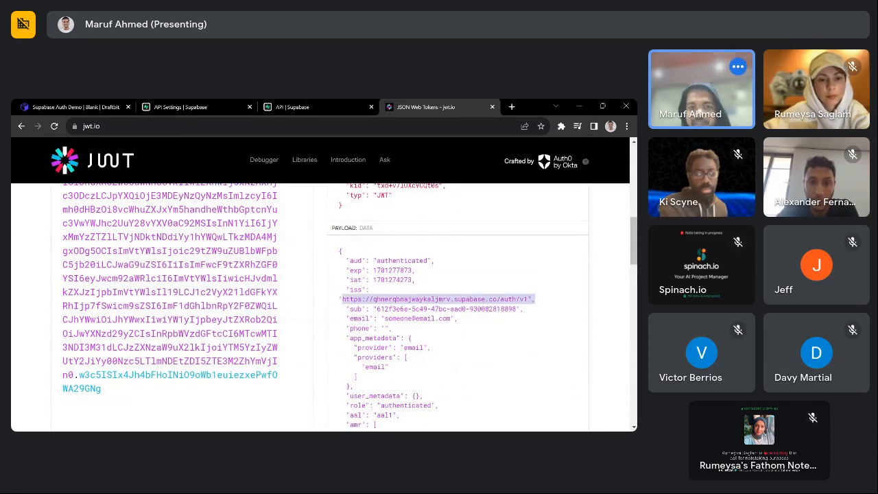
left_click_drag(380, 318, 454, 318)
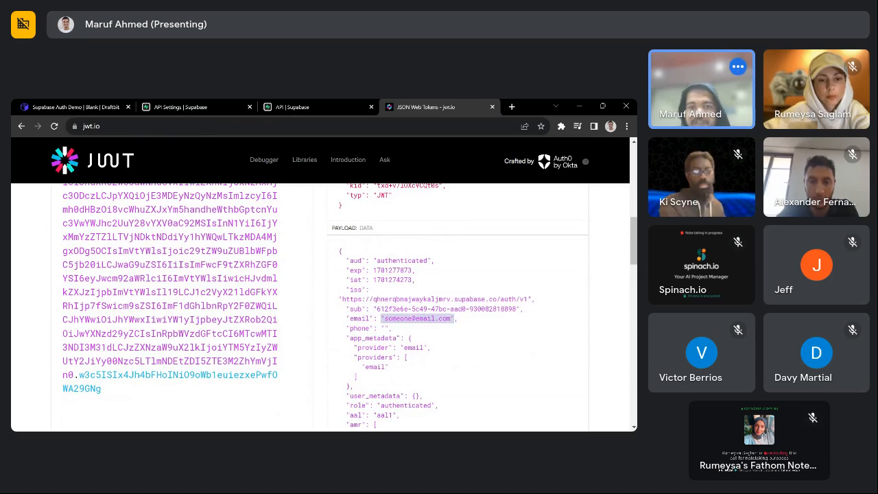
scroll(454, 318, "down", 3)
scroll(321, 307, "up", 1)
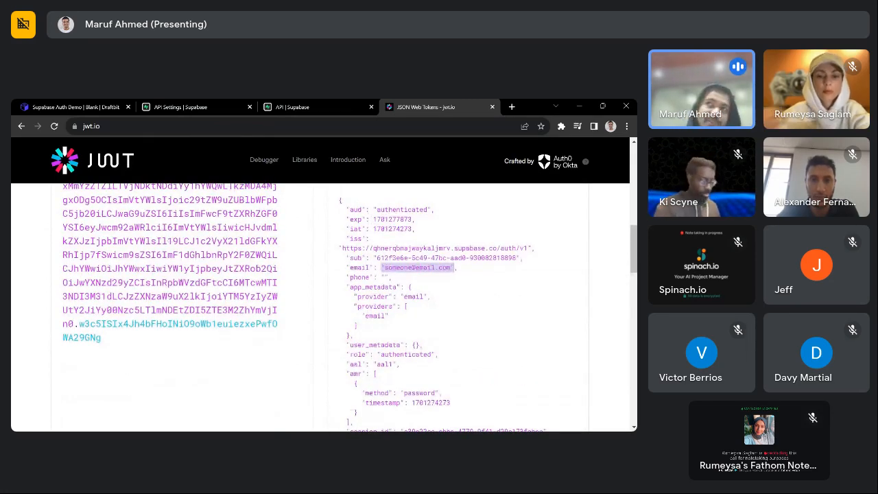
scroll(321, 307, "down", 1)
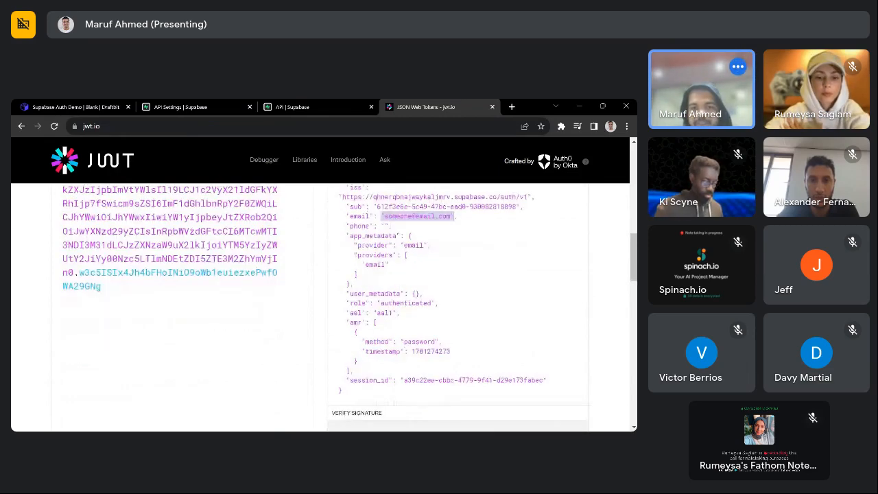
scroll(320, 307, "up", 2)
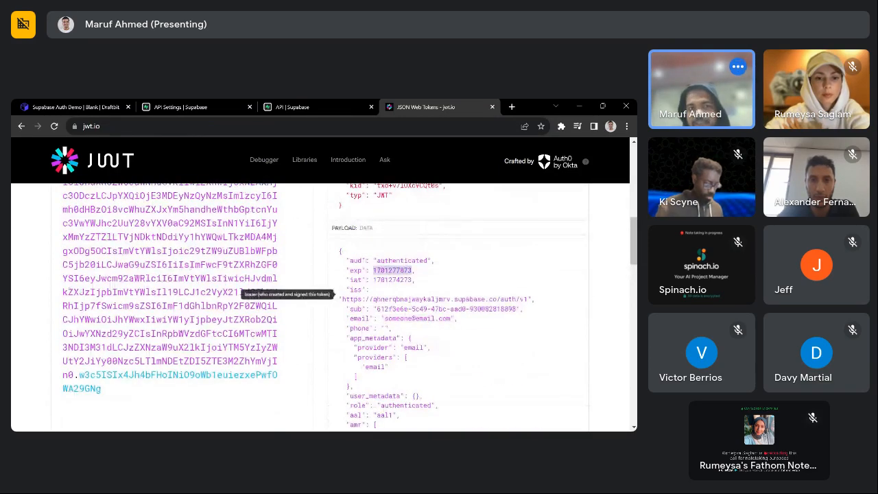
left_click(88, 107)
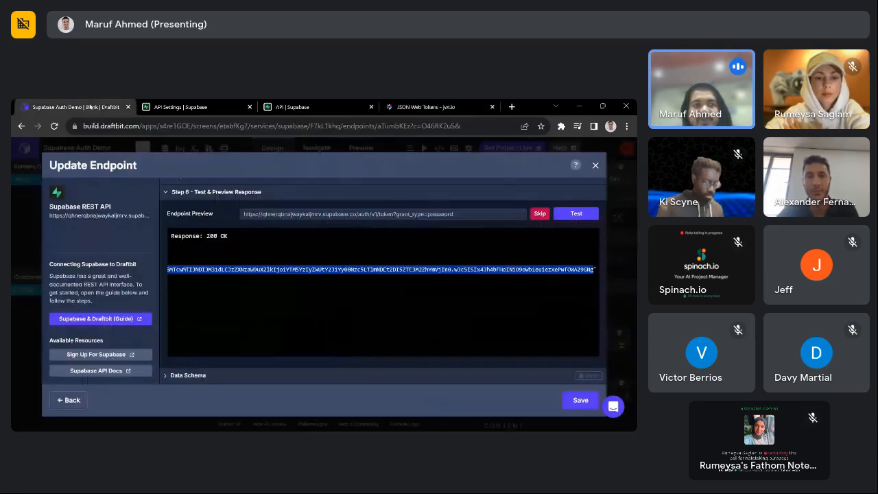
- Examine the access_token line in Draftbit's Login test response, then go back to jwt.io
left_click(366, 325)
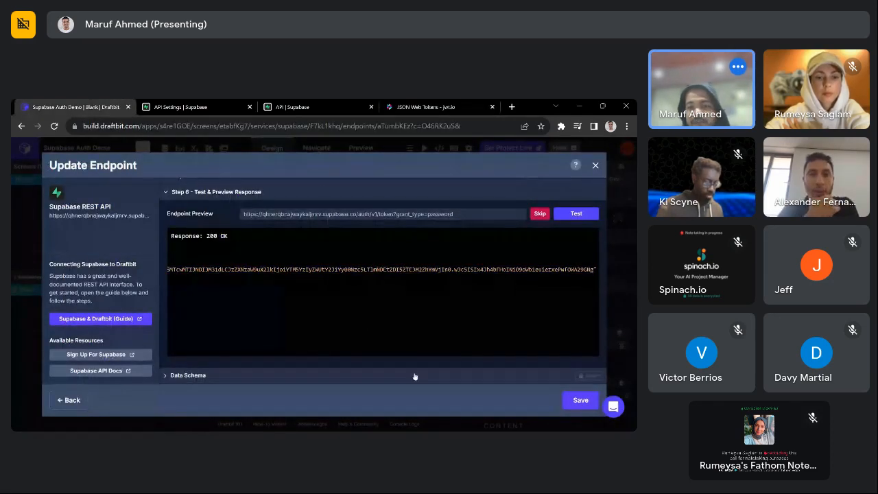
left_click_drag(594, 269, 188, 269)
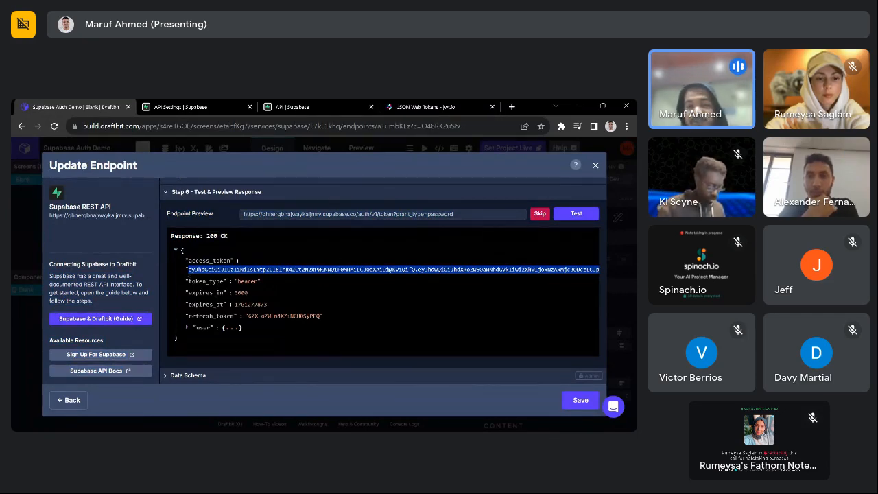
left_click(409, 109)
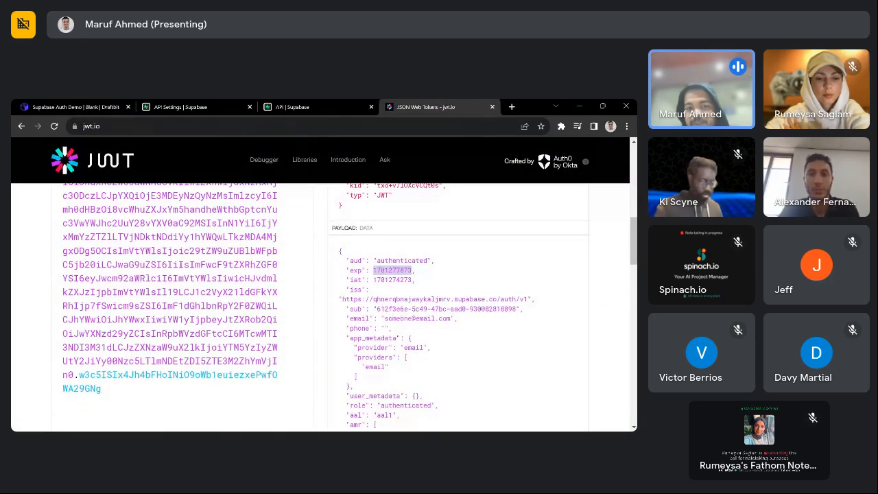
- Check the decoded email claim and compare the iat and exp timestamps before returning to Draftbit
left_click_drag(385, 318, 450, 319)
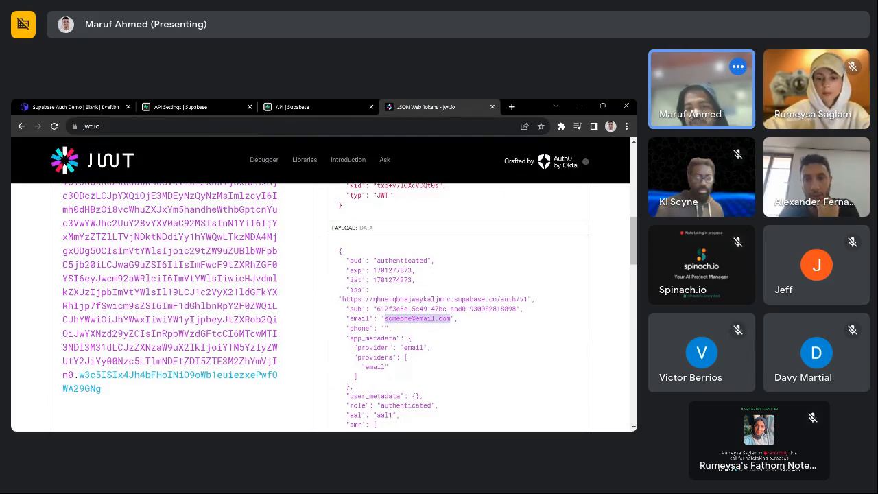
left_click_drag(450, 319, 413, 318)
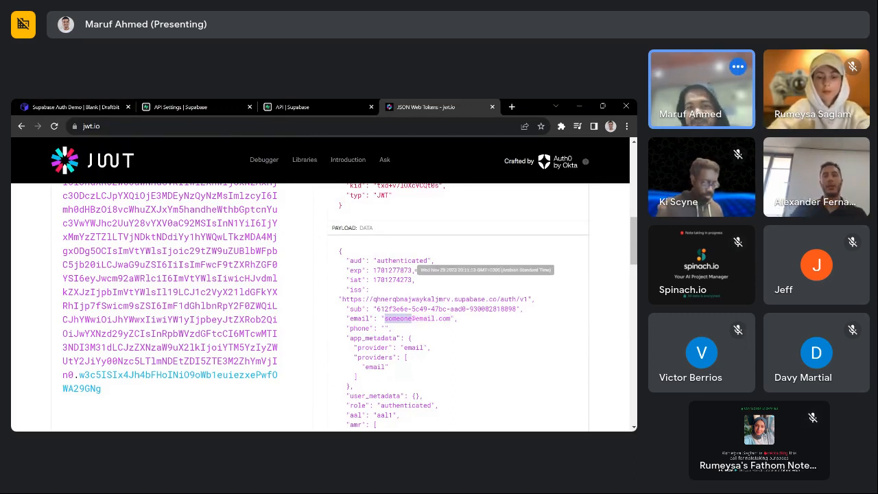
double_click(403, 280)
double_click(397, 270)
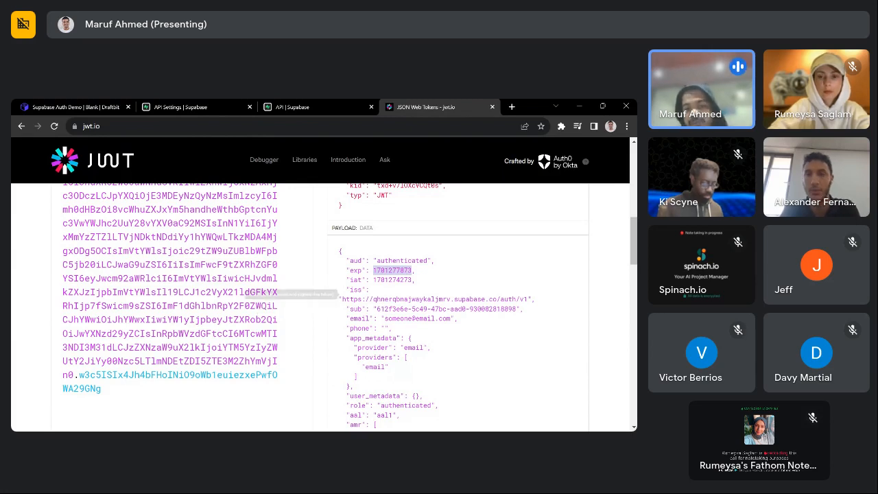
left_click(41, 107)
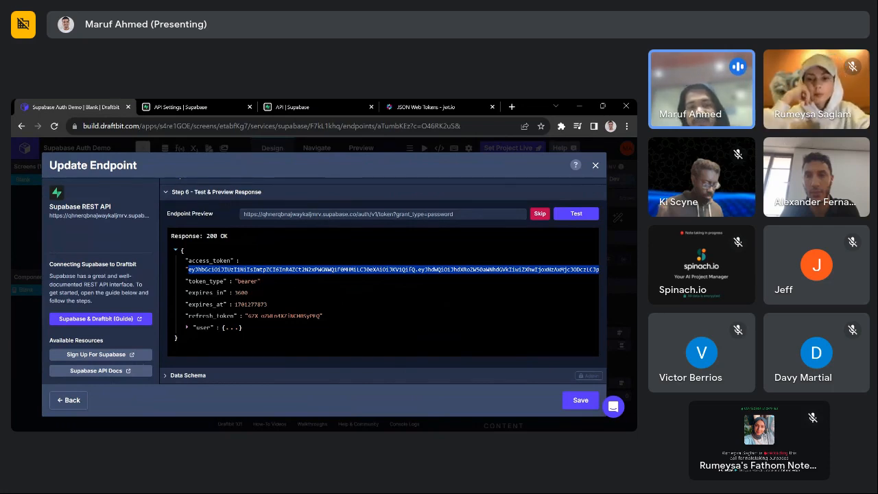
- Highlight the expires_in value of 3600 in the Login test response
left_click(387, 302)
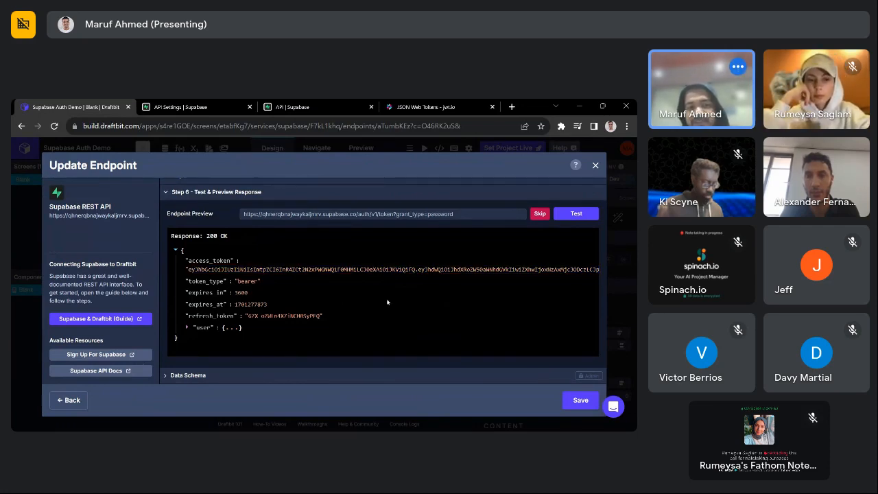
double_click(241, 294)
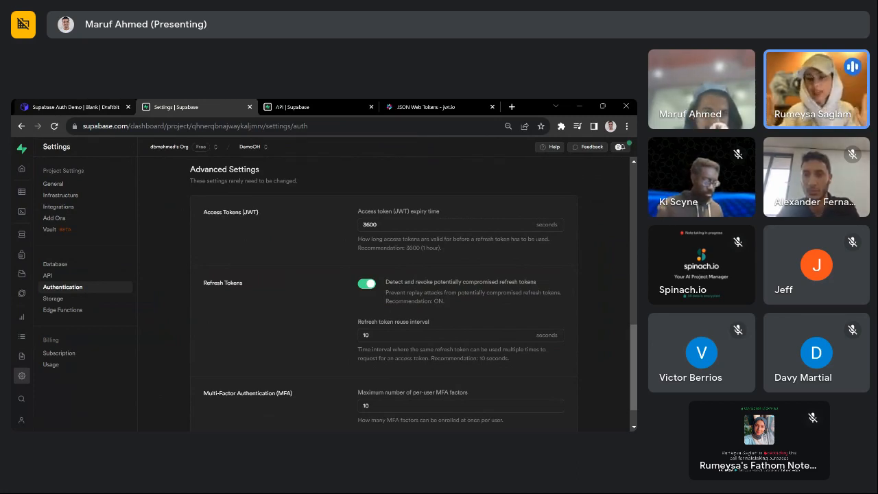
left_click(83, 107)
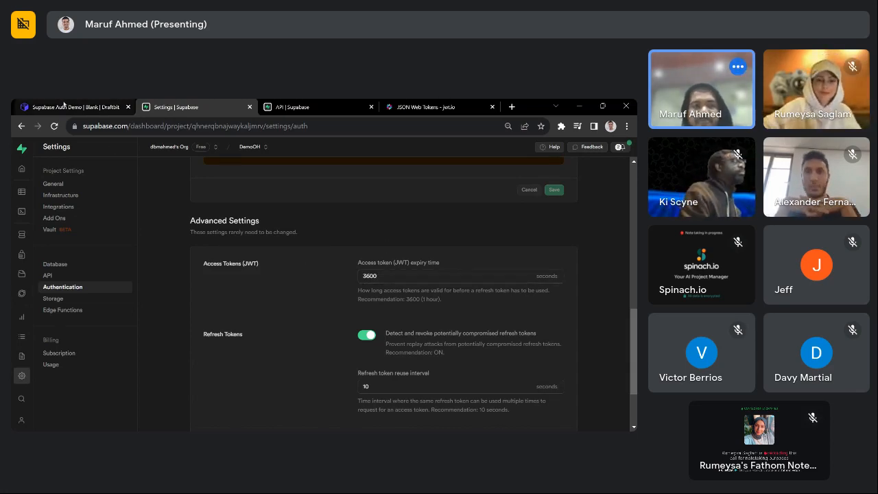
- Back in Draftbit's Login test response, highlight the refresh_token value
left_click(64, 106)
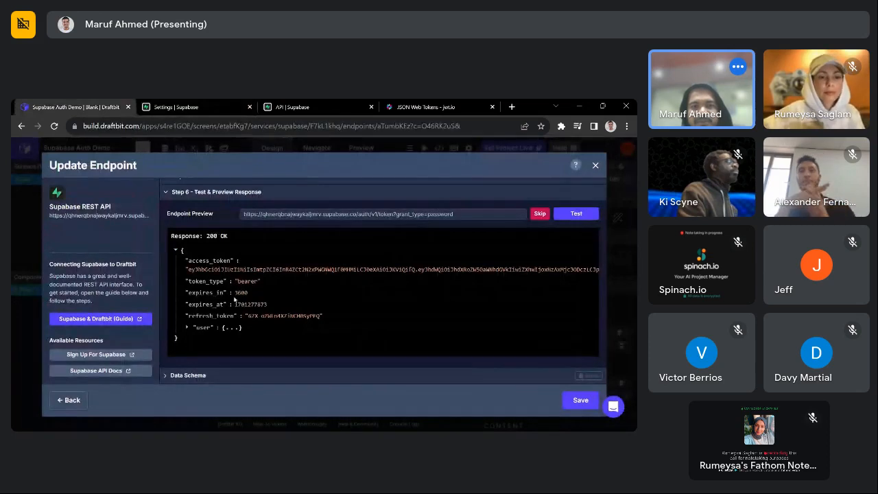
scroll(309, 312, "up", 3)
scroll(308, 311, "down", 3)
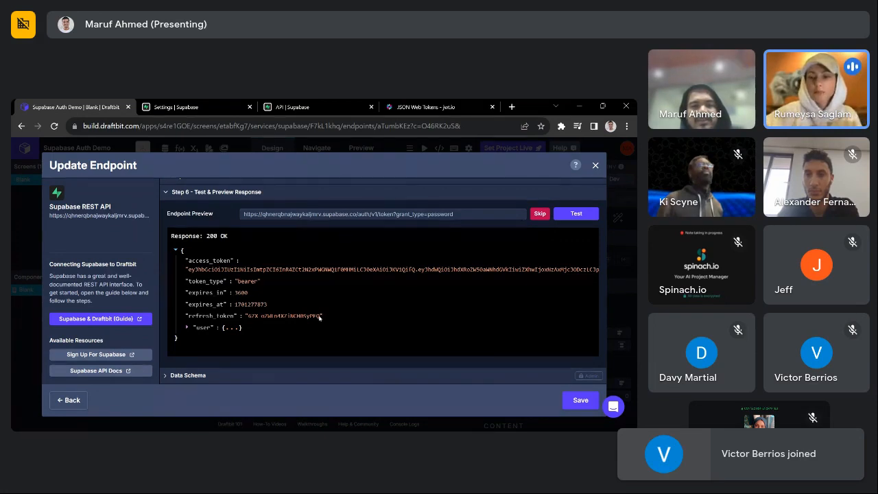
left_click_drag(321, 316, 248, 316)
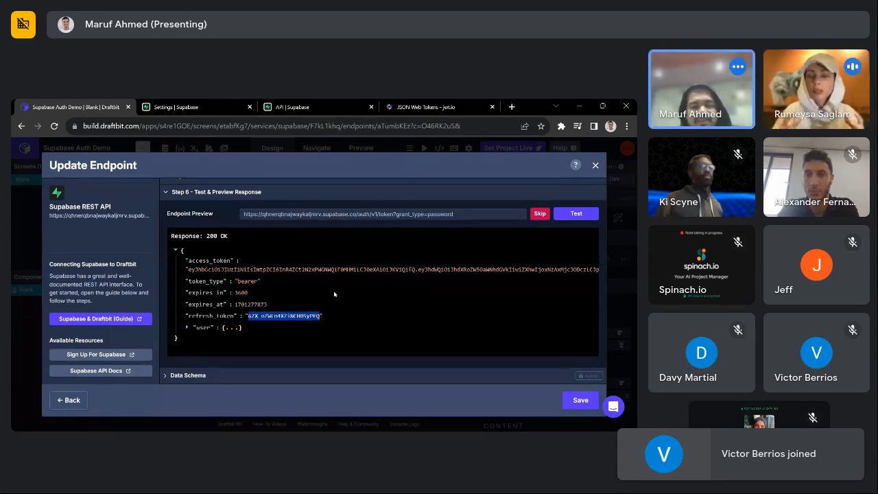
left_click(336, 293)
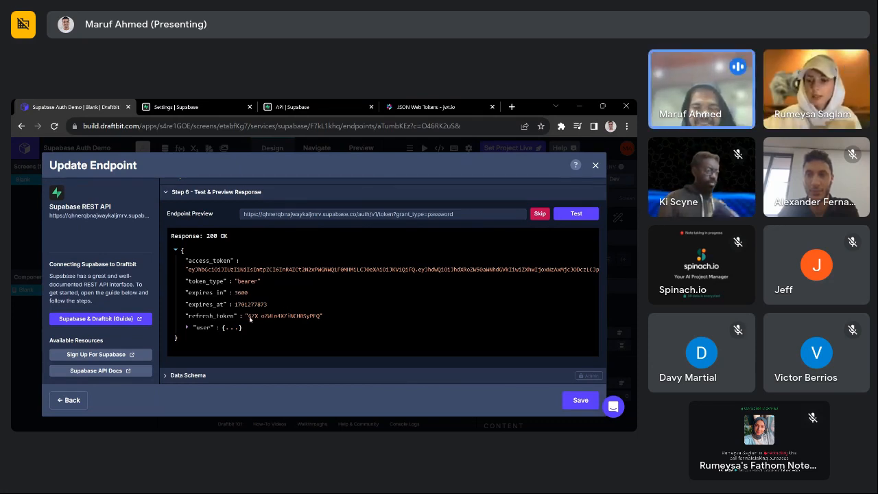
left_click_drag(248, 315, 323, 317)
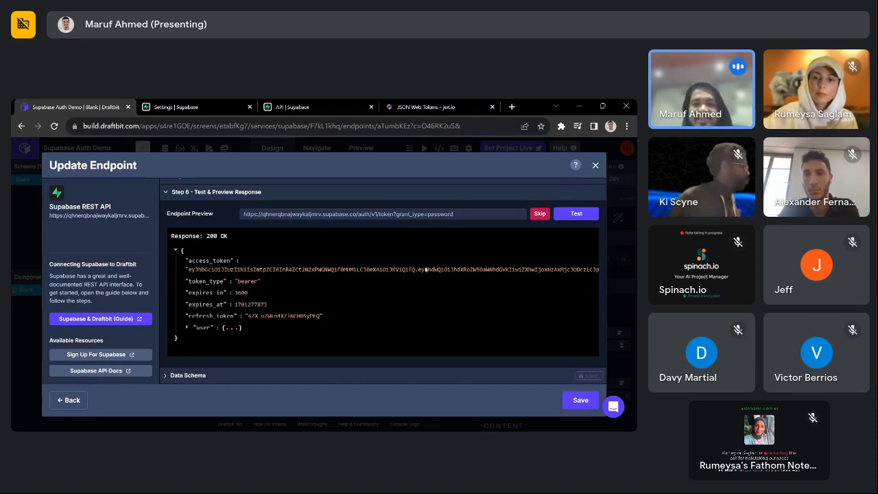
- Highlight the access_token's header and payload segments in the response
left_click_drag(414, 269, 188, 269)
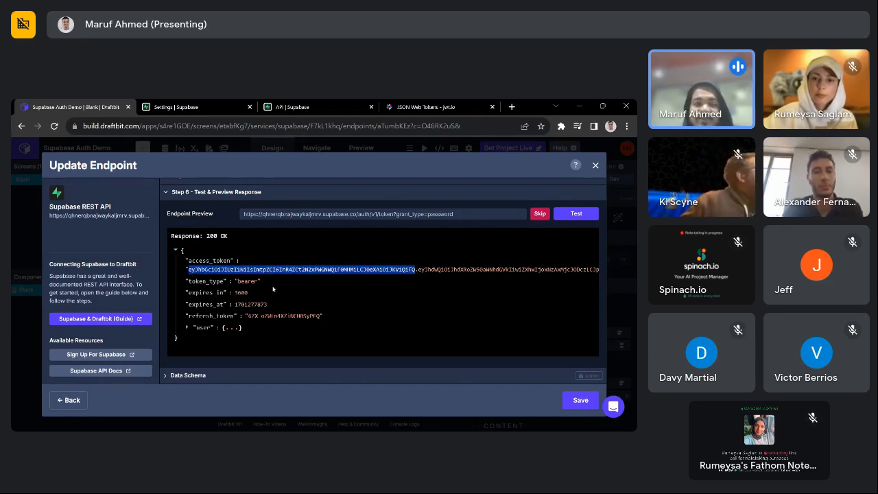
double_click(435, 269)
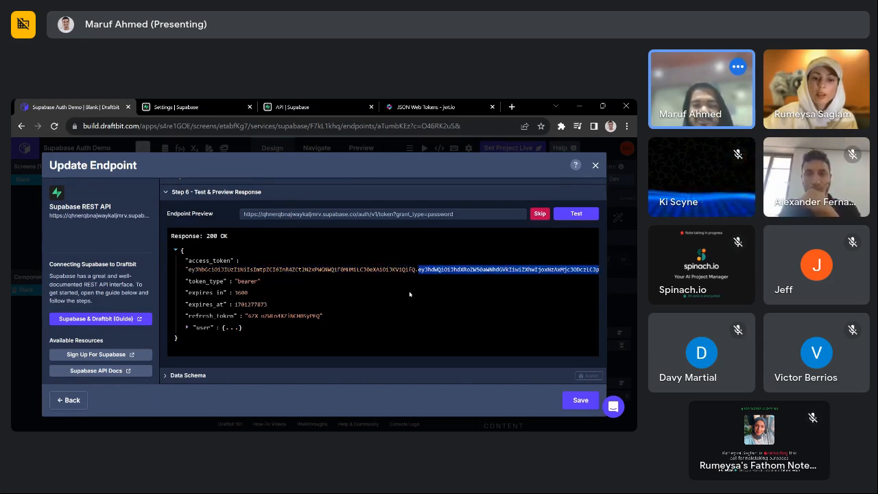
left_click(269, 312)
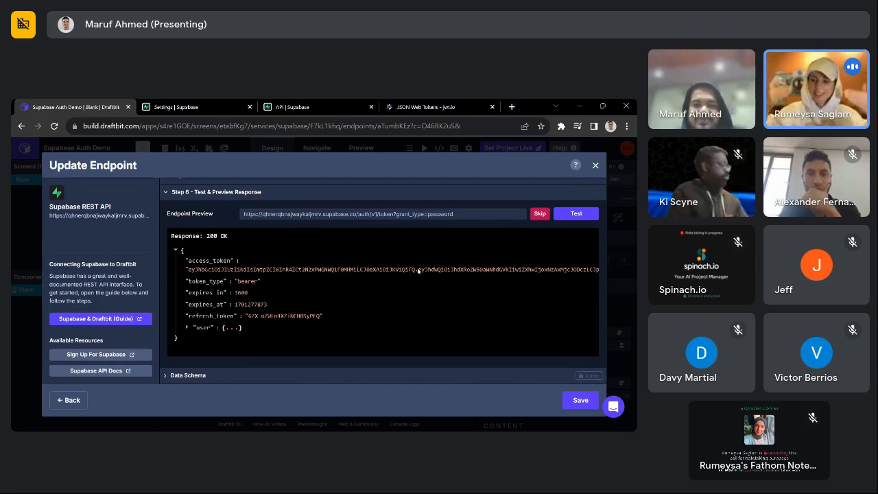
left_click_drag(419, 270, 452, 284)
left_click(387, 324)
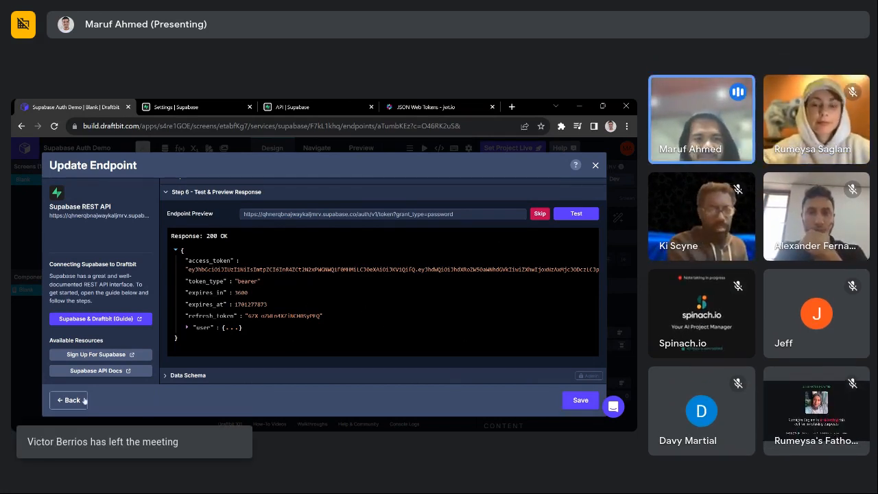
- Open the Signup endpoint and review its request headers and body
left_click(59, 402)
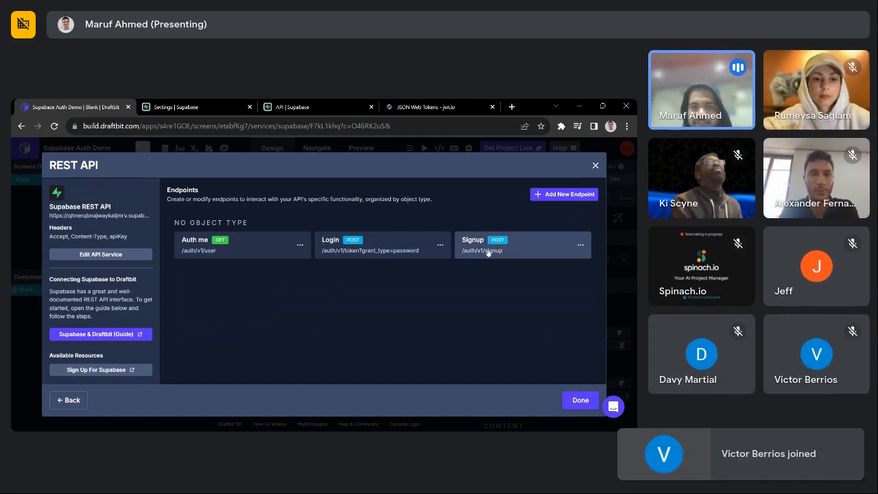
left_click(466, 251)
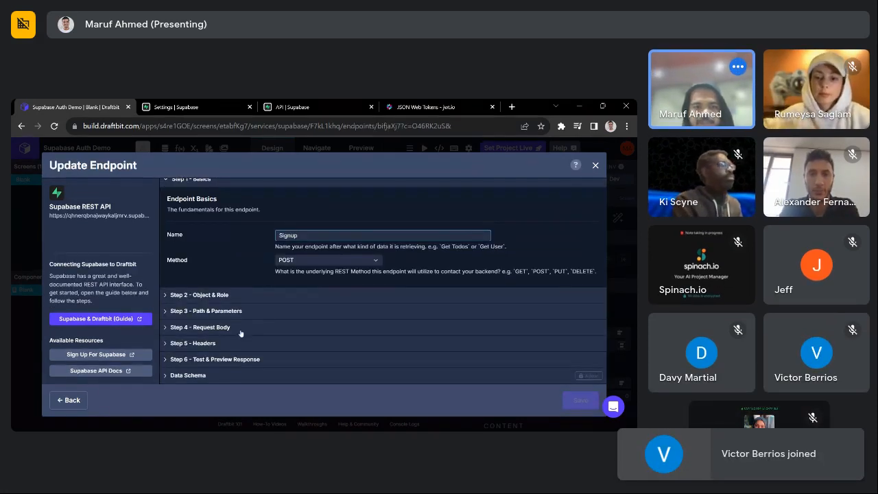
left_click(236, 343)
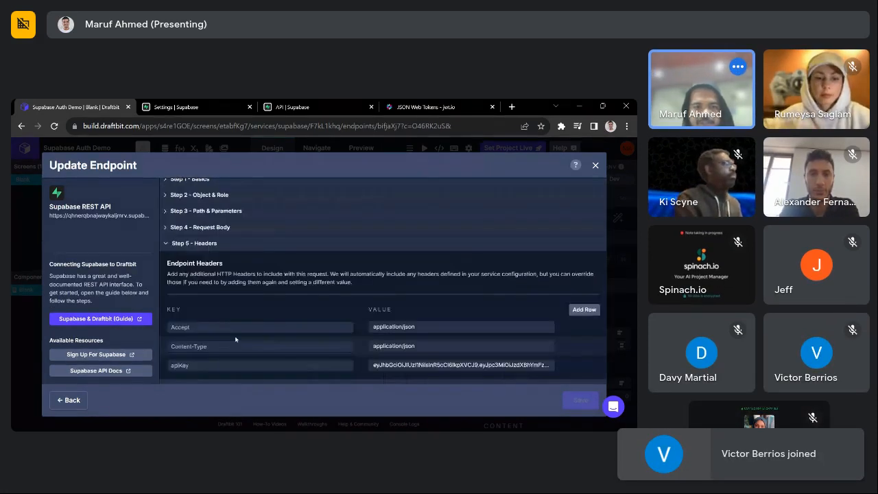
left_click(206, 234)
scroll(341, 357, "down", 2)
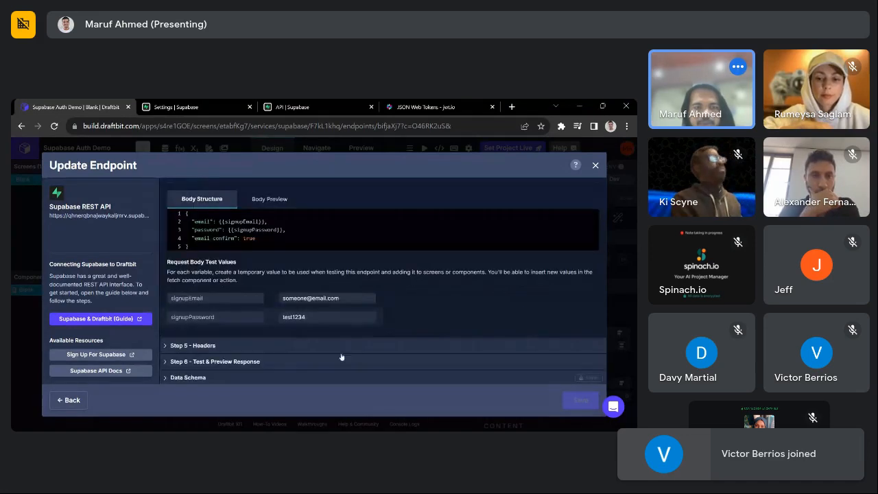
scroll(341, 356, "up", 3)
scroll(293, 303, "down", 3)
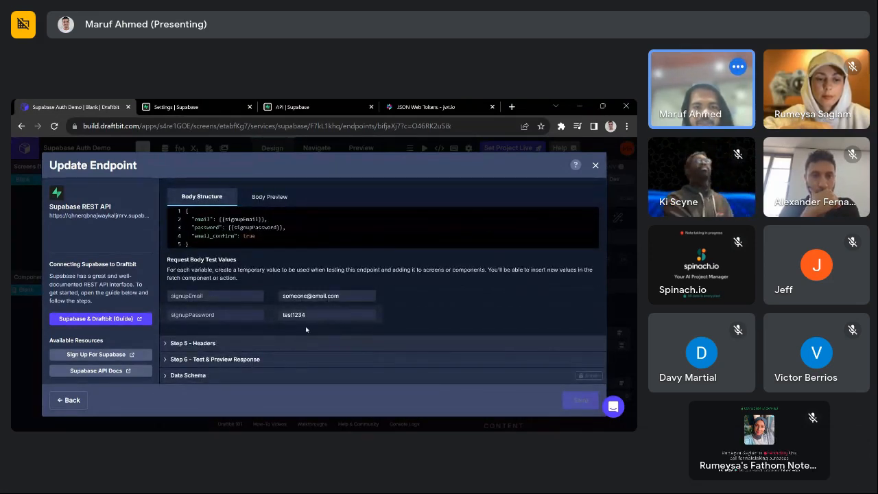
scroll(306, 329, "up", 3)
scroll(376, 245, "down", 1)
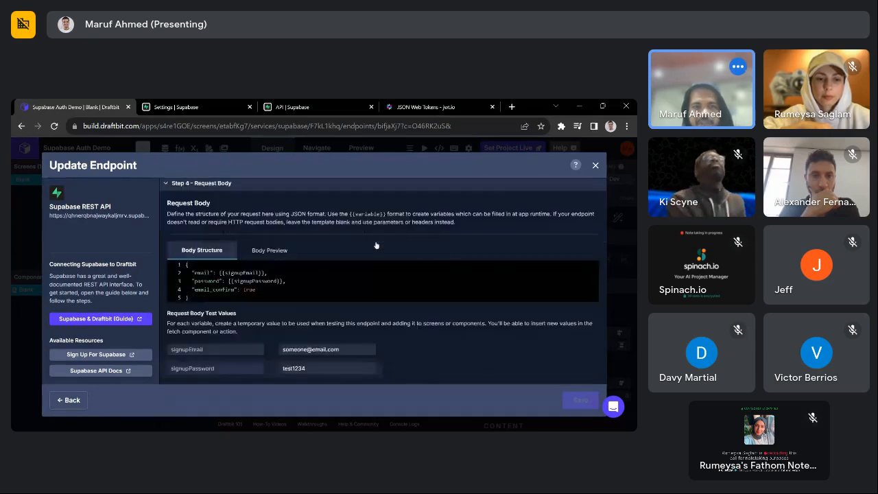
scroll(375, 245, "down", 2)
- Run a test request against the Signup endpoint, which fails
left_click(281, 364)
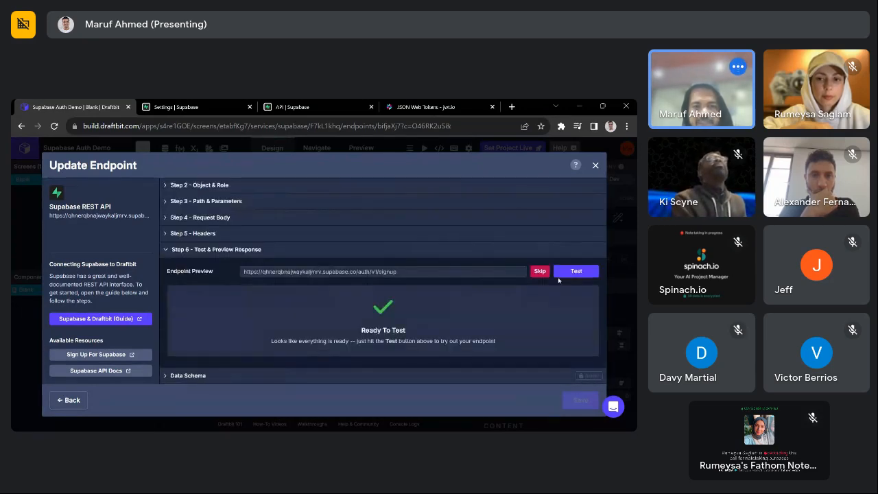
left_click(568, 272)
scroll(444, 321, "down", 1)
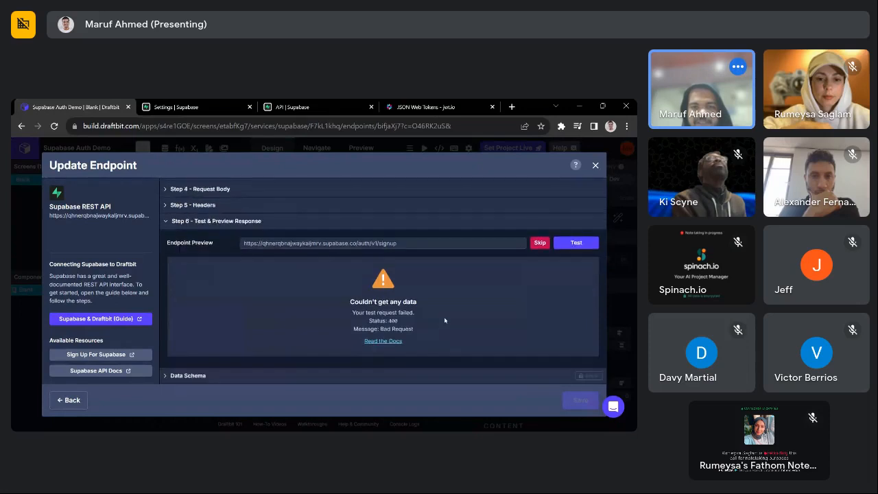
scroll(410, 304, "up", 2)
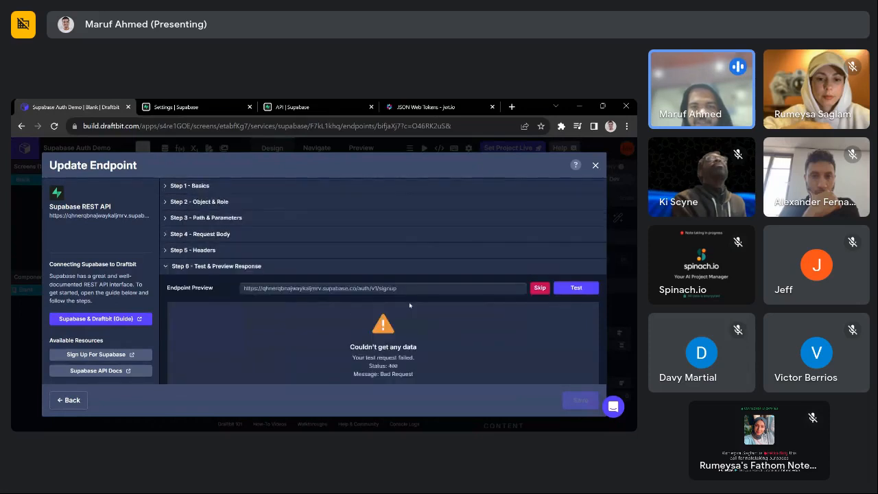
- Add a 3 to the signupEmail test value and rerun the Signup test
left_click(242, 235)
scroll(300, 306, "down", 3)
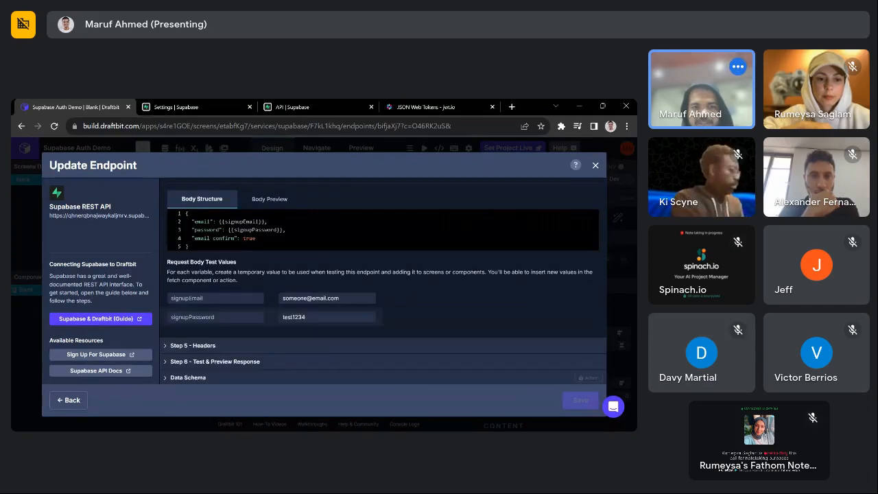
left_click(307, 298)
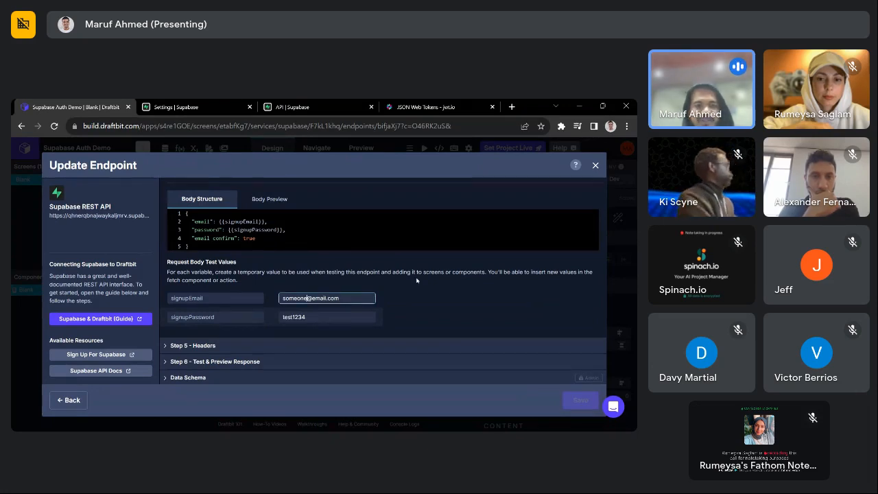
scroll(558, 262, "down", 1)
left_click(366, 359)
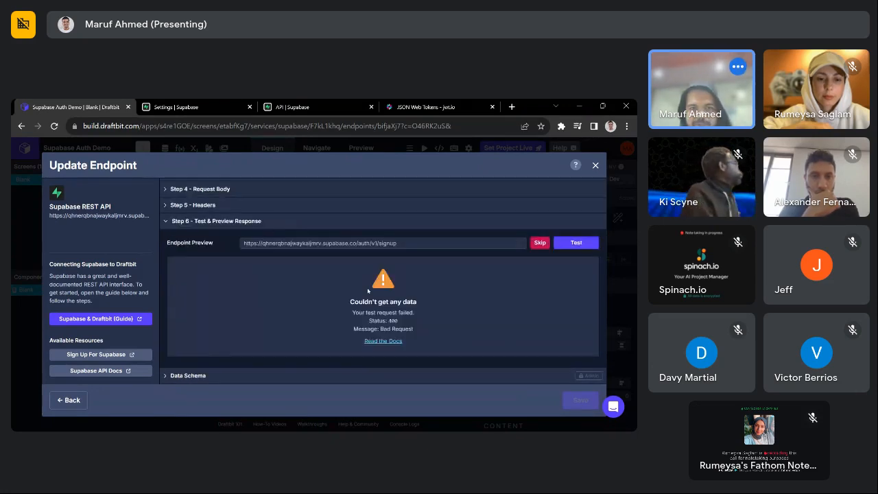
scroll(367, 291, "up", 2)
left_click(252, 236)
scroll(252, 313, "down", 1)
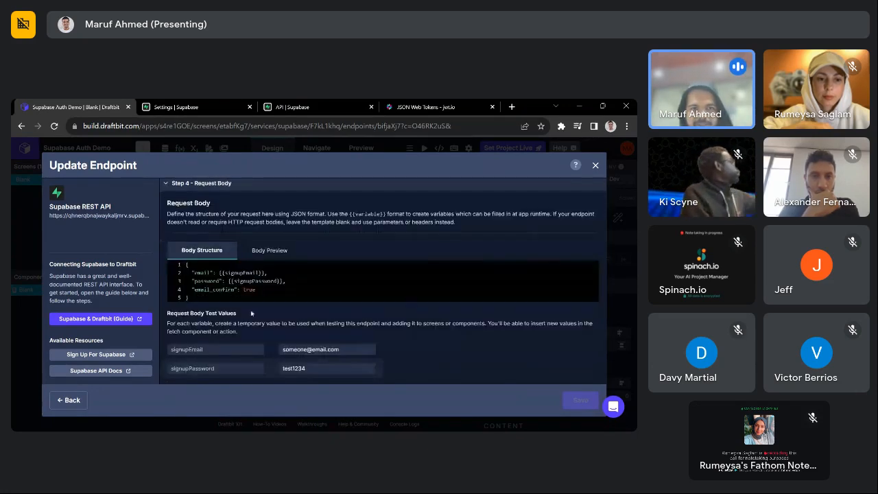
left_click(309, 349)
type("3")
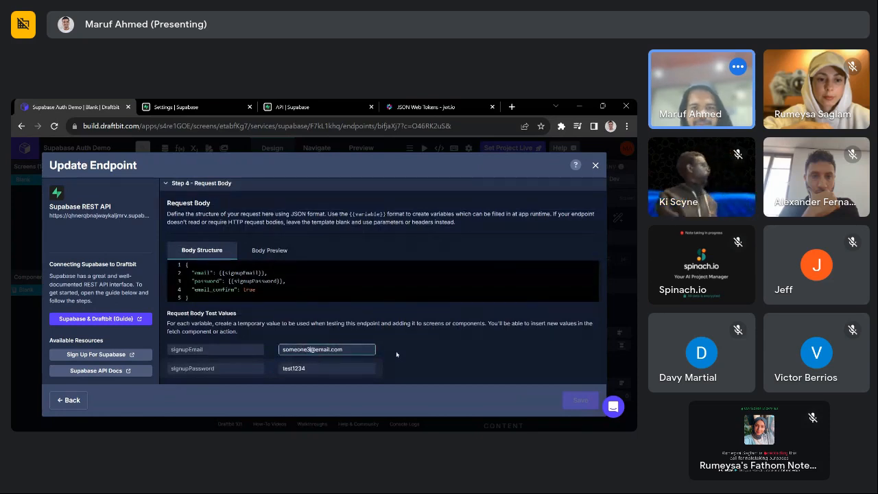
scroll(395, 354, "down", 2)
left_click(237, 360)
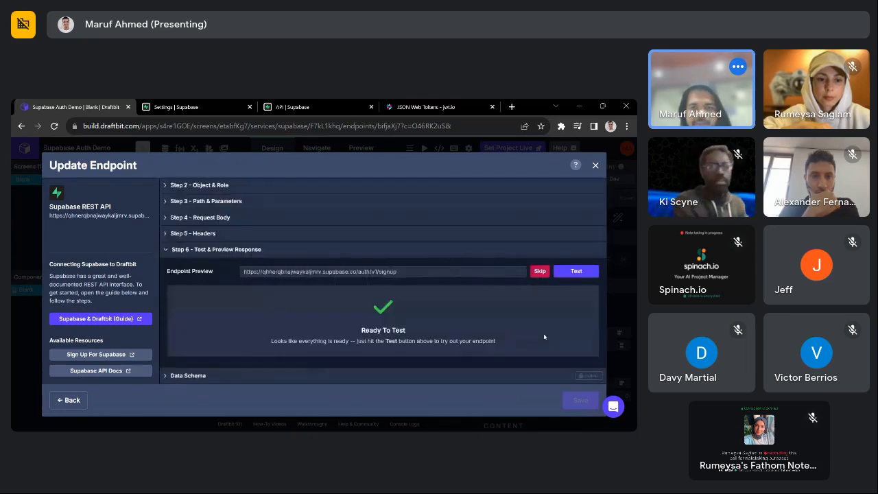
left_click(576, 281)
- Inspect the successful response's access_token and user object, then close the endpoint editor
scroll(446, 330, "down", 2)
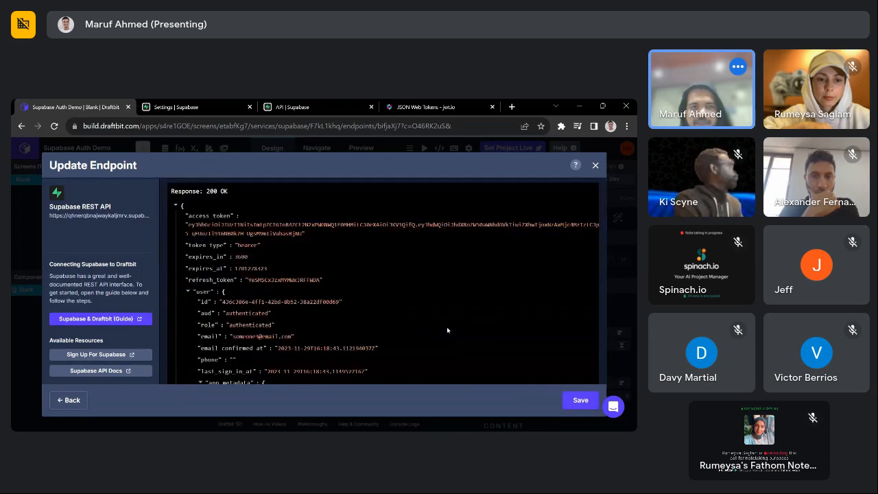
left_click(187, 290)
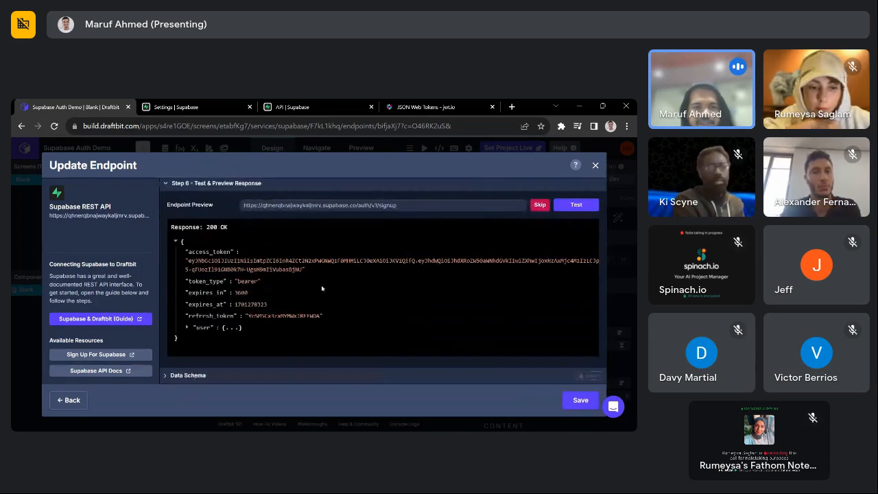
scroll(294, 316, "up", 1)
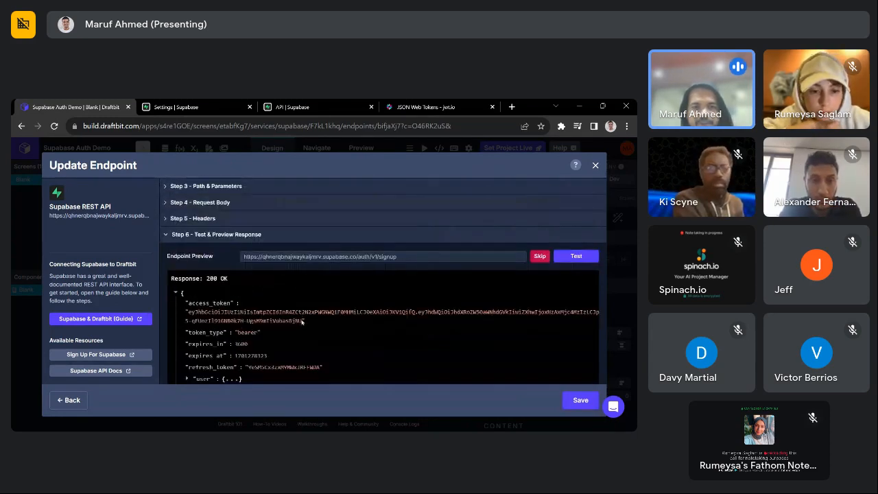
left_click_drag(302, 320, 198, 312)
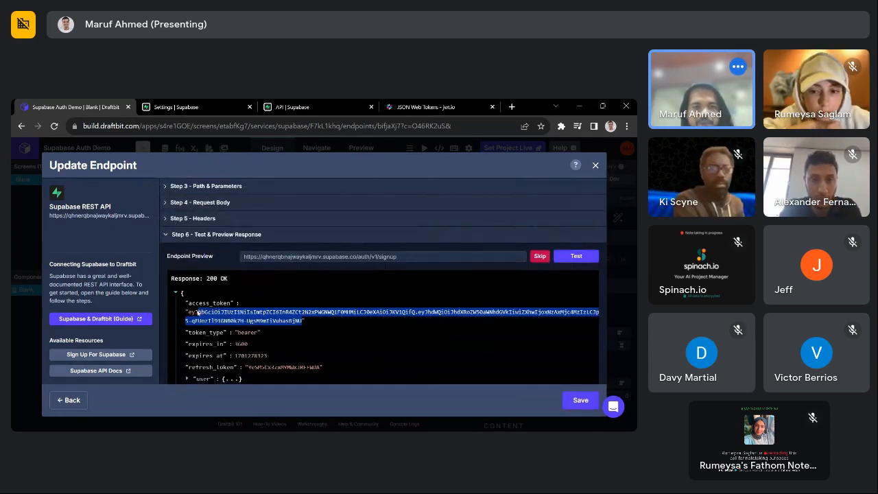
left_click(313, 332)
left_click_drag(306, 320, 190, 312)
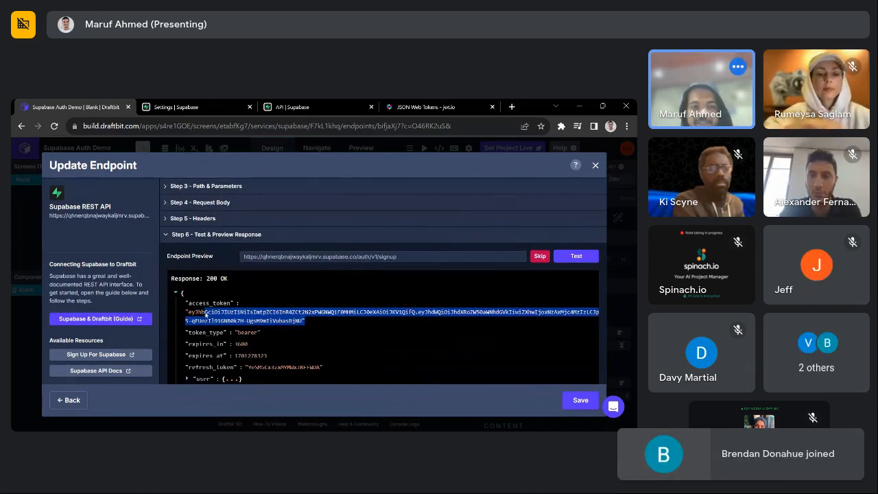
scroll(254, 301, "down", 1)
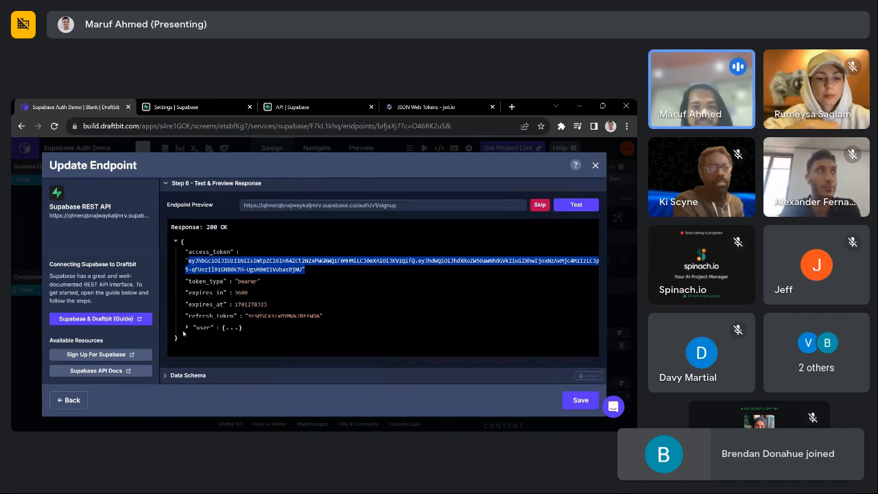
left_click(186, 328)
scroll(343, 292, "down", 5)
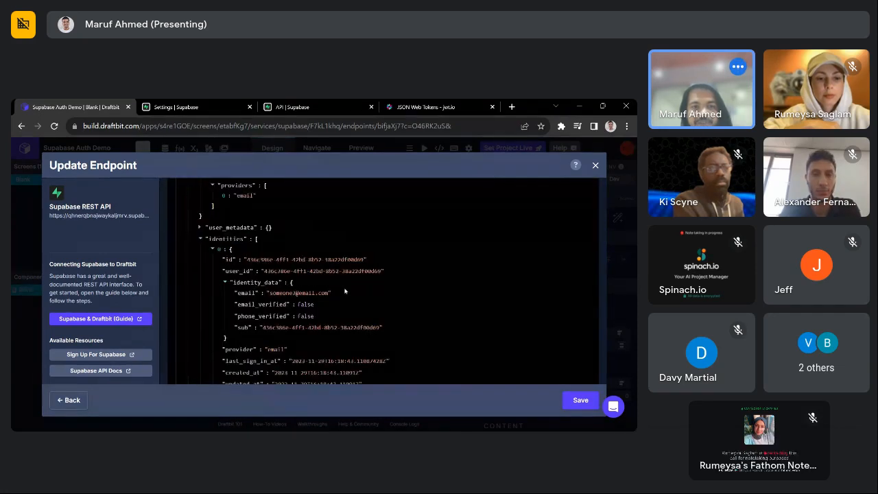
scroll(344, 290, "up", 2)
scroll(345, 289, "down", 2)
scroll(345, 288, "down", 2)
scroll(536, 316, "up", 10)
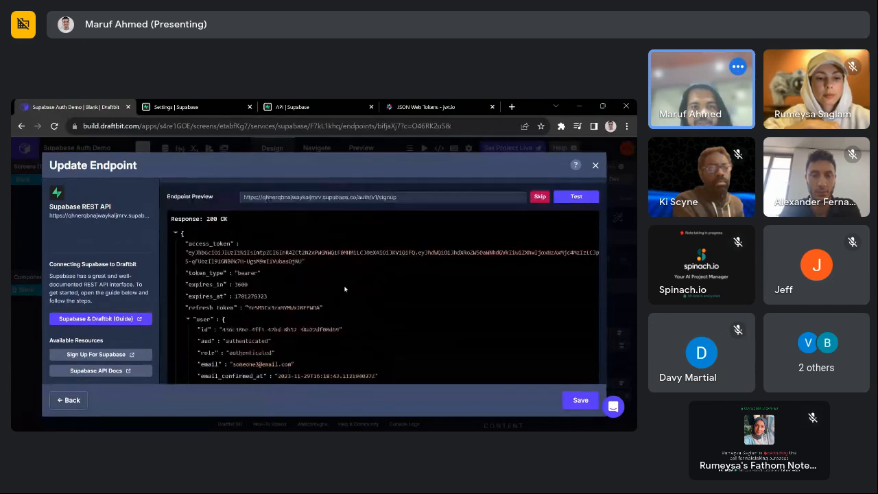
left_click(595, 165)
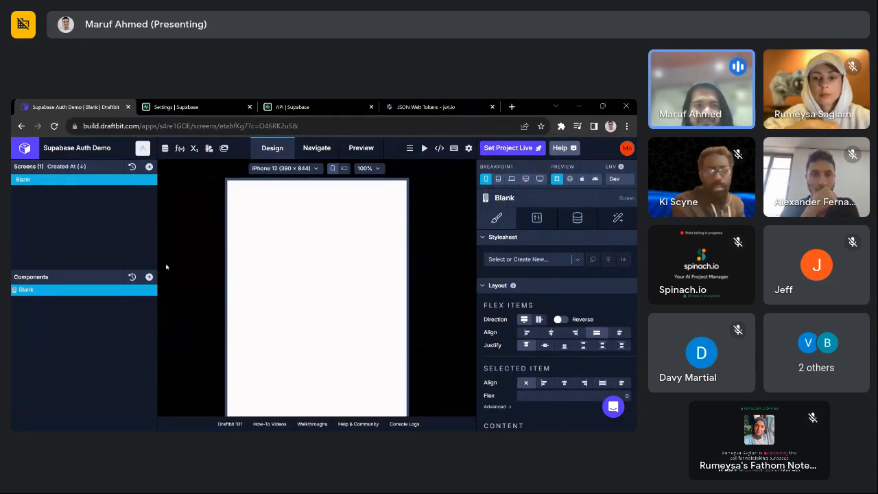
- Search the example screen templates for 'log' and add the login template
left_click(148, 167)
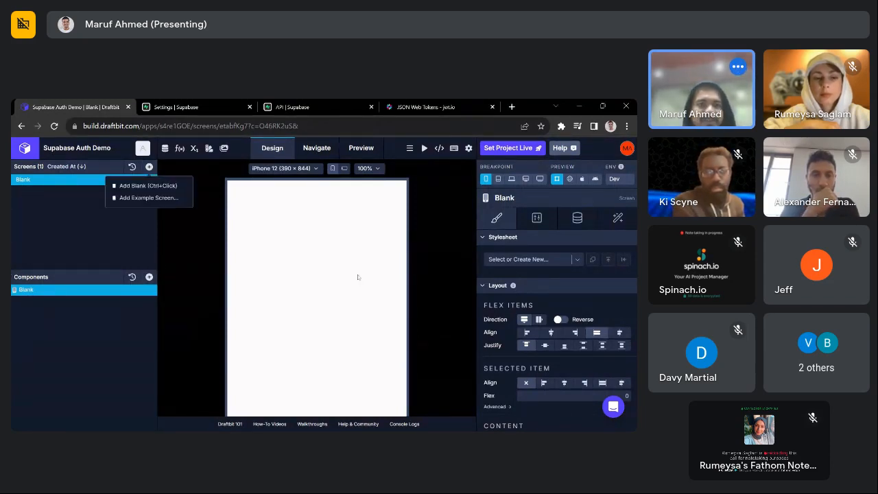
left_click(156, 199)
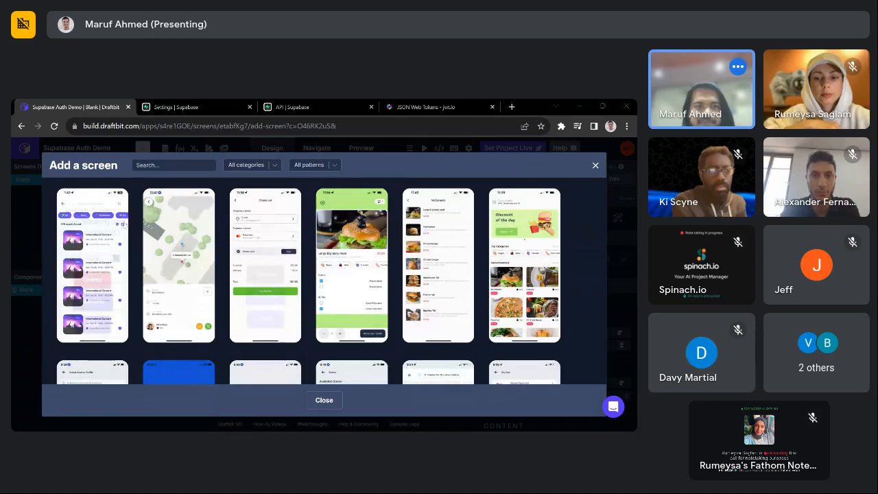
left_click(173, 165)
type("log")
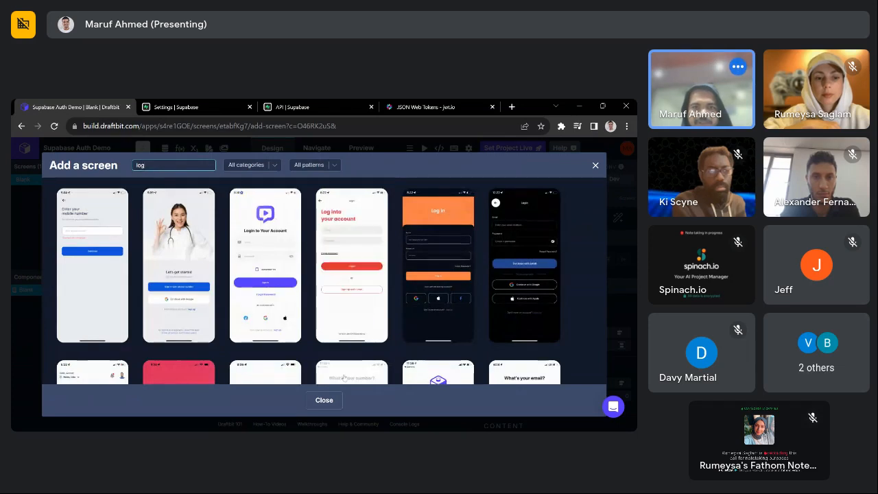
mouse_move(344, 322)
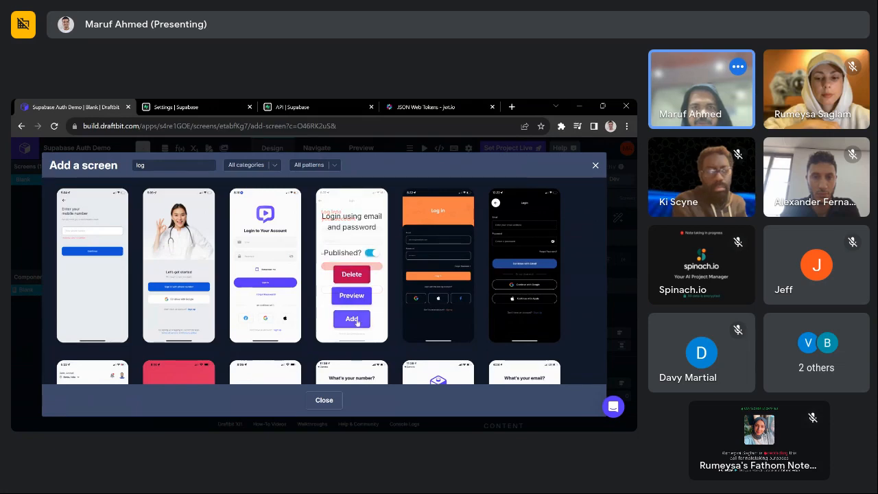
left_click(357, 322)
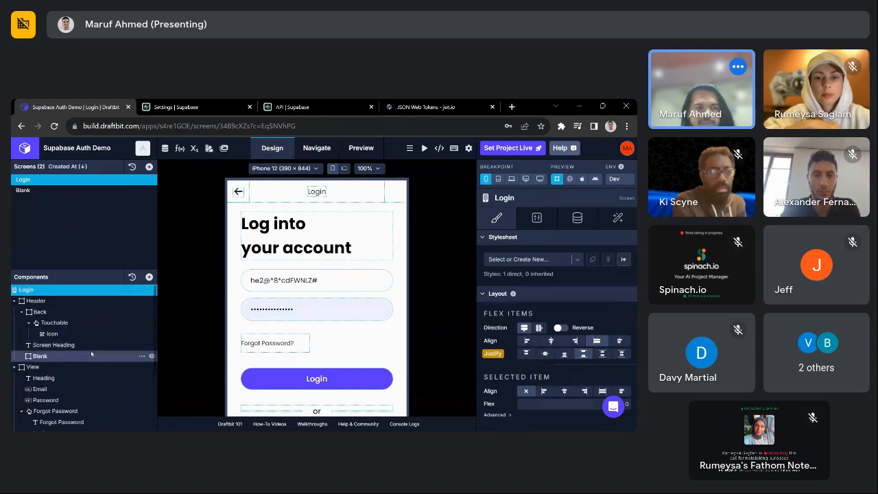
- Select the Email input and begin a new screen variable, first typed as 'password', in its Data Source
left_click(78, 388)
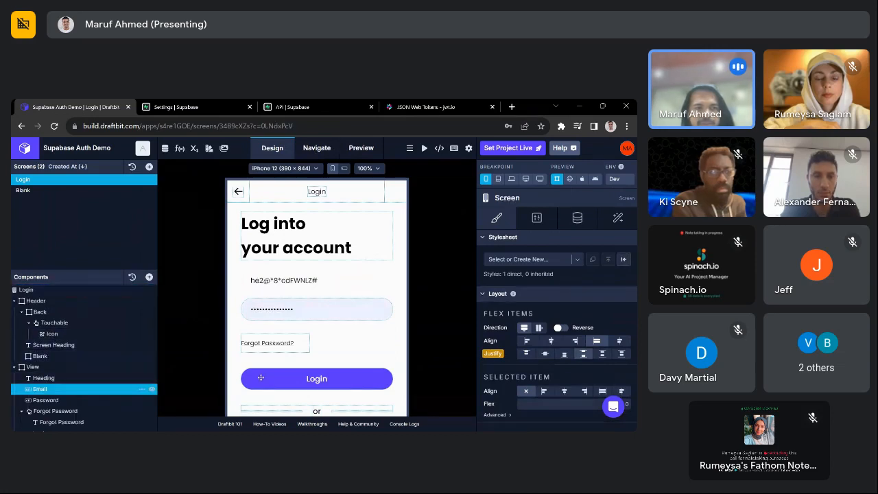
left_click(584, 218)
scroll(507, 322, "down", 2)
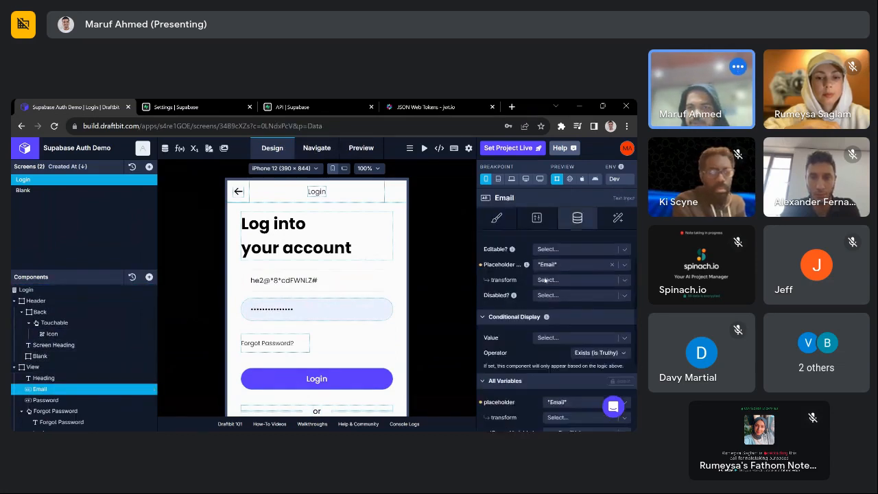
scroll(507, 322, "up", 2)
left_click(550, 257)
type("password")
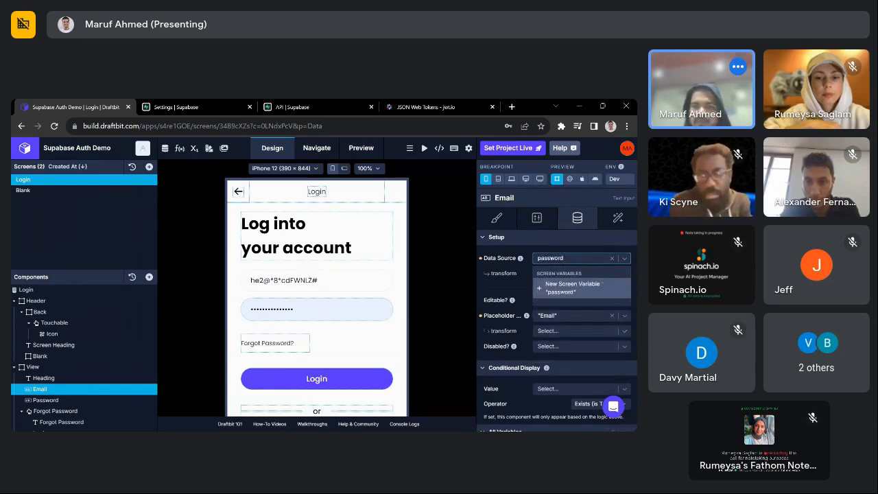
left_click(566, 288)
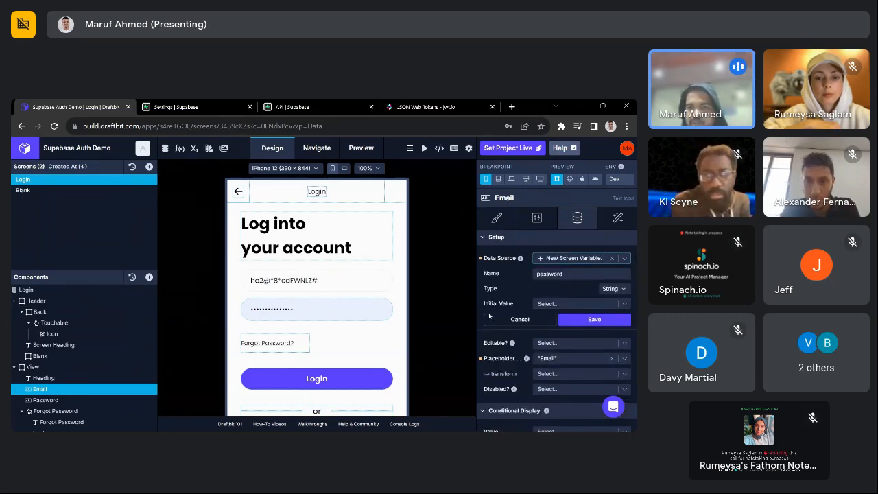
scroll(106, 384, "down", 1)
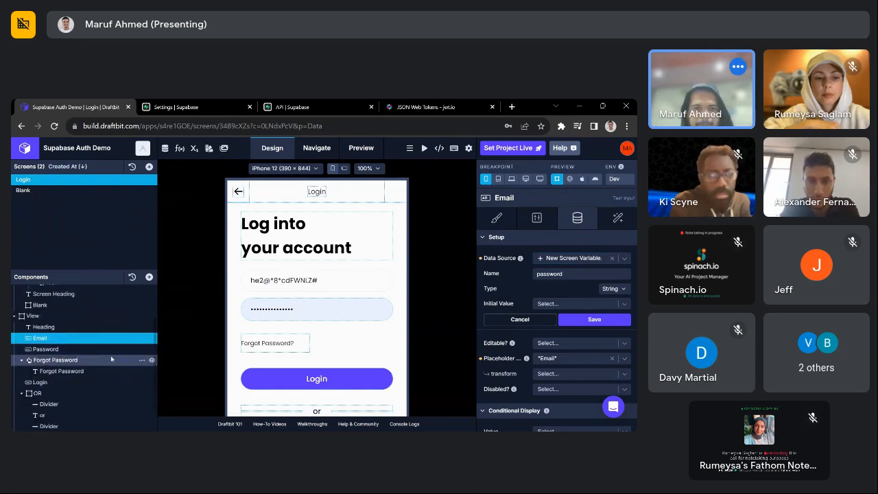
left_click(85, 349)
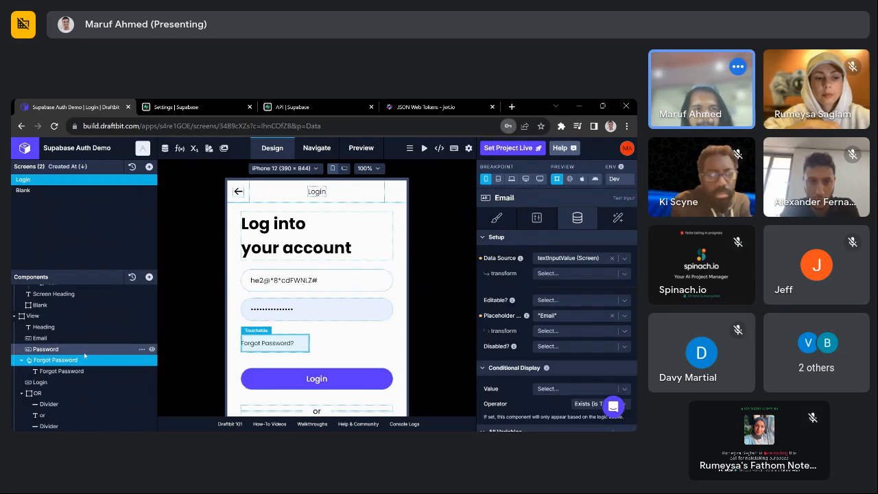
left_click(83, 340)
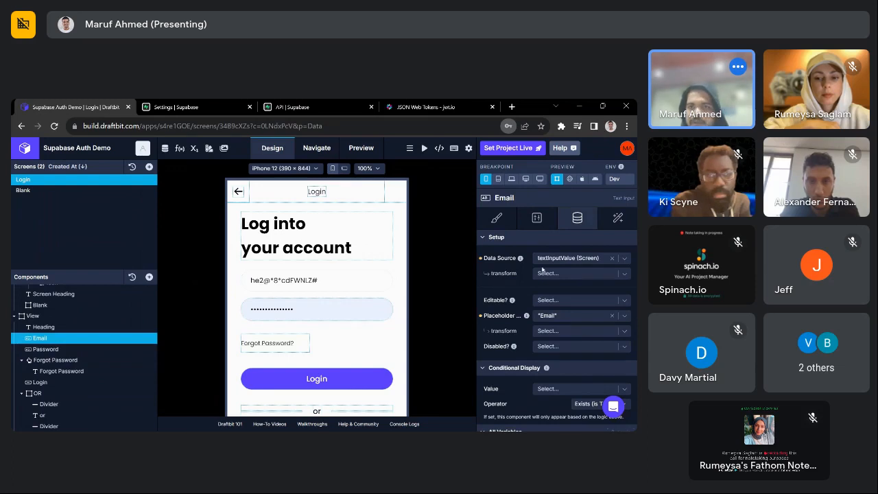
- Create and save the emailInput screen variable as the Email input's data source
left_click(566, 259)
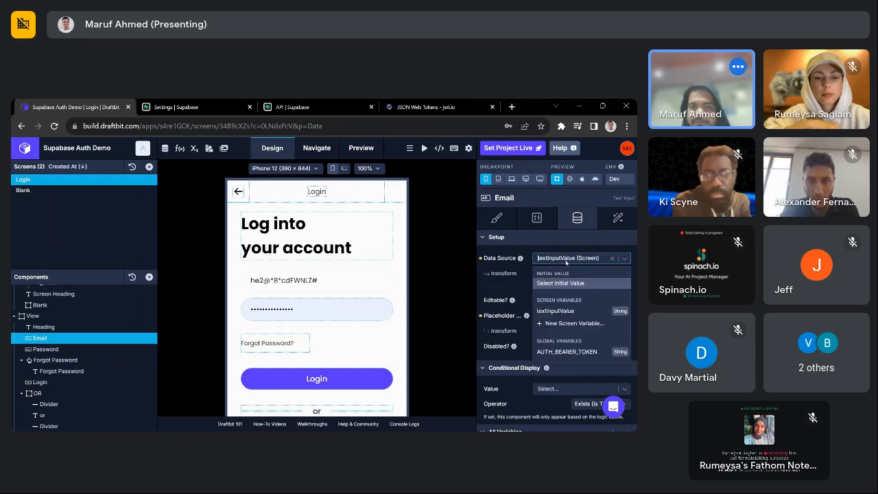
type("emai")
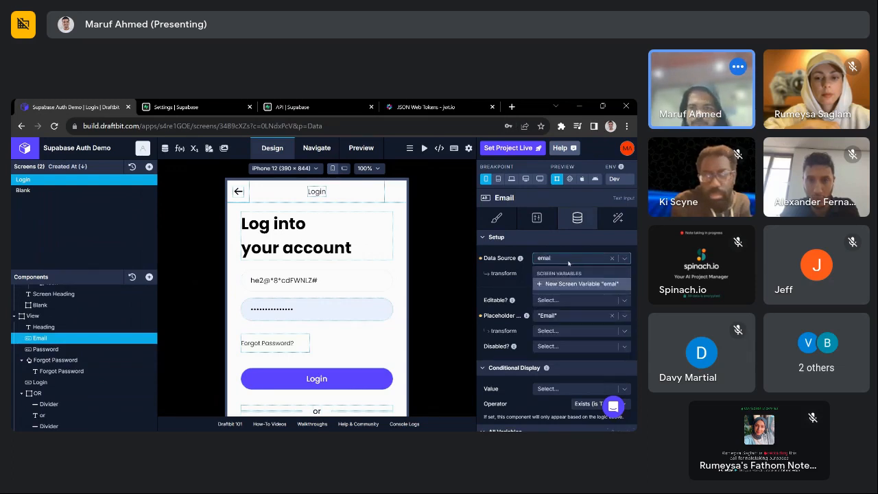
type("lInput")
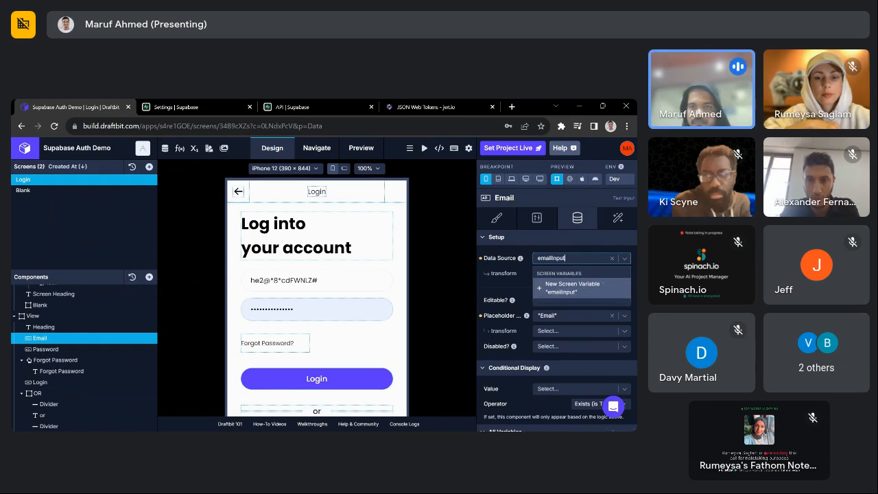
key("Return")
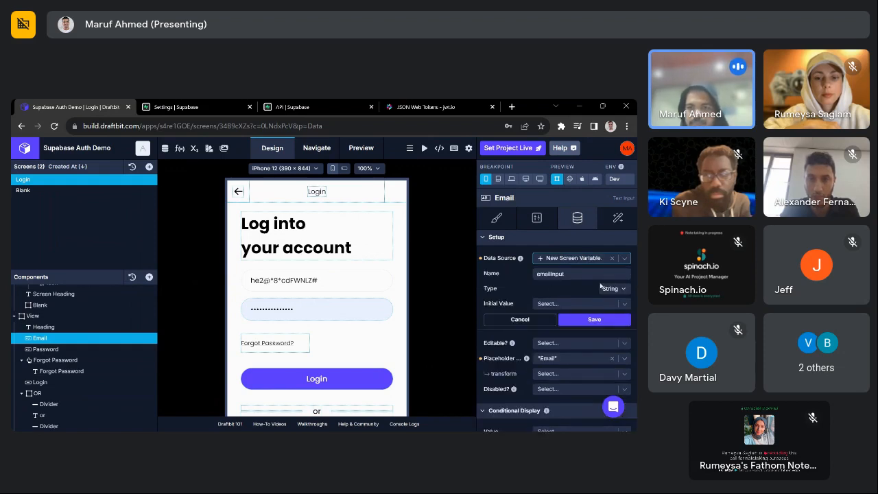
left_click(594, 318)
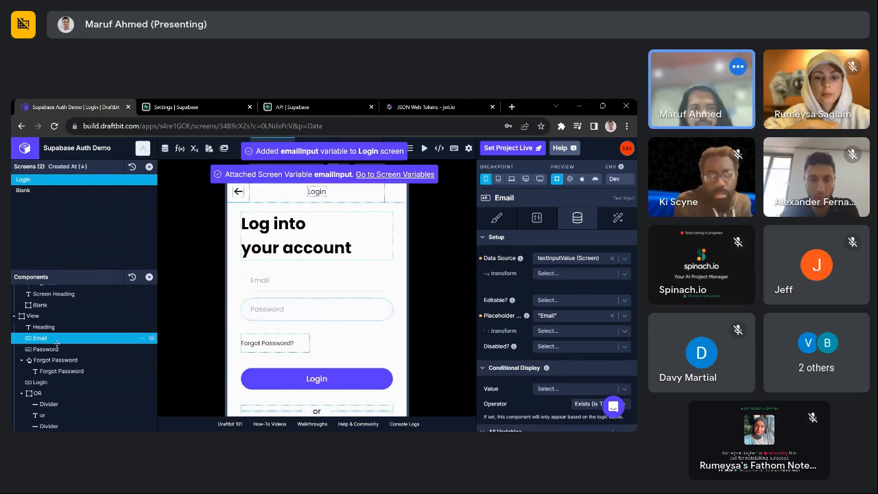
left_click(103, 348)
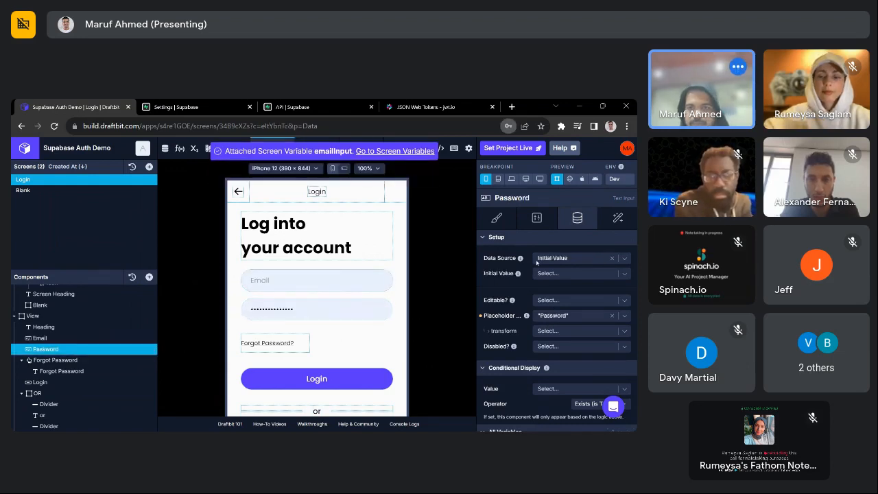
- Bind the Password input to a new passwordInput screen variable and save it
left_click(561, 260)
type("pa")
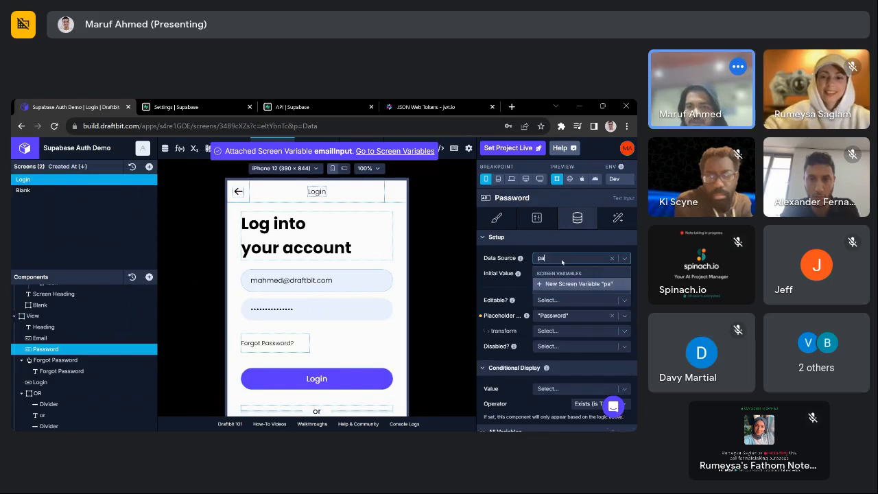
type("sswordInput")
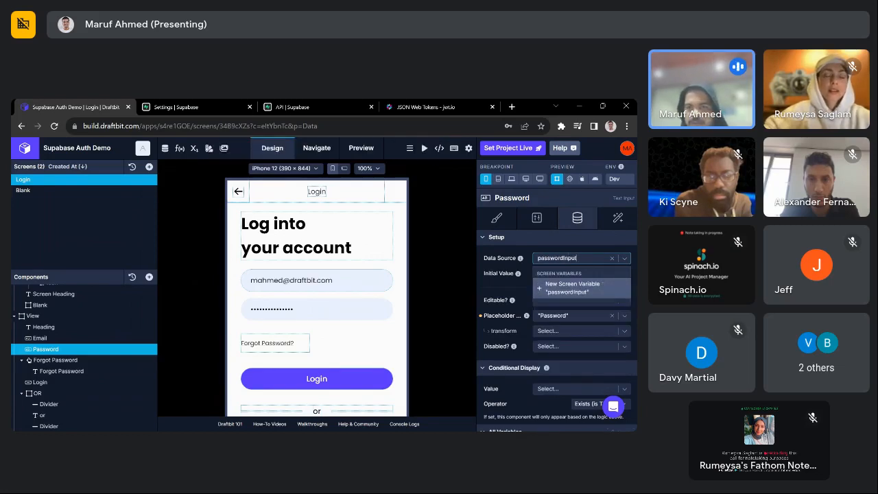
key("Return")
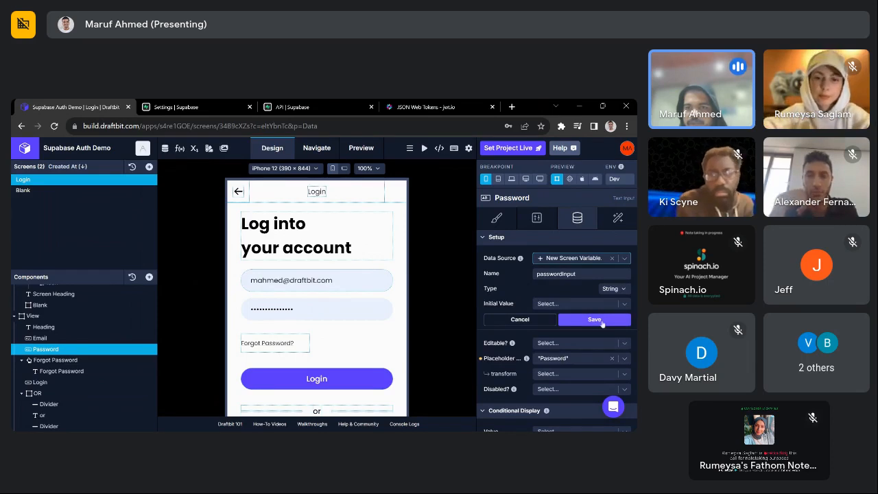
left_click(598, 318)
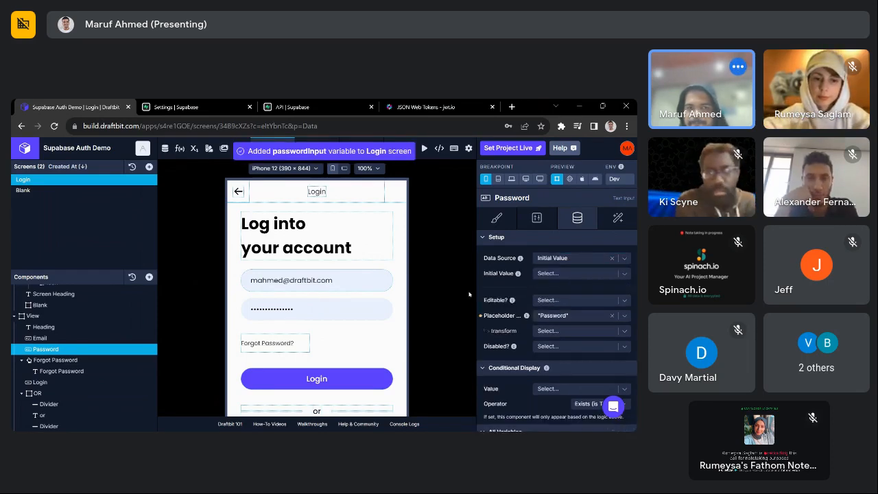
- Hide the Forgot Password link on the Login screen
scroll(76, 326, "down", 1)
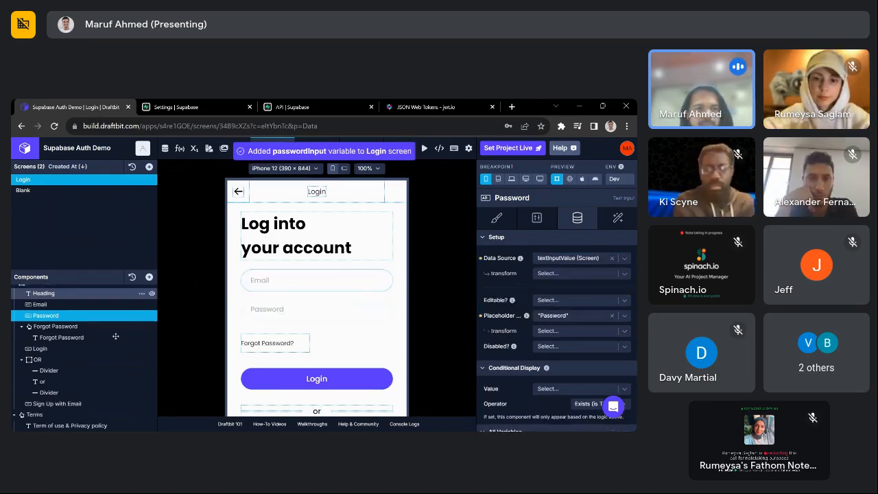
left_click(76, 326)
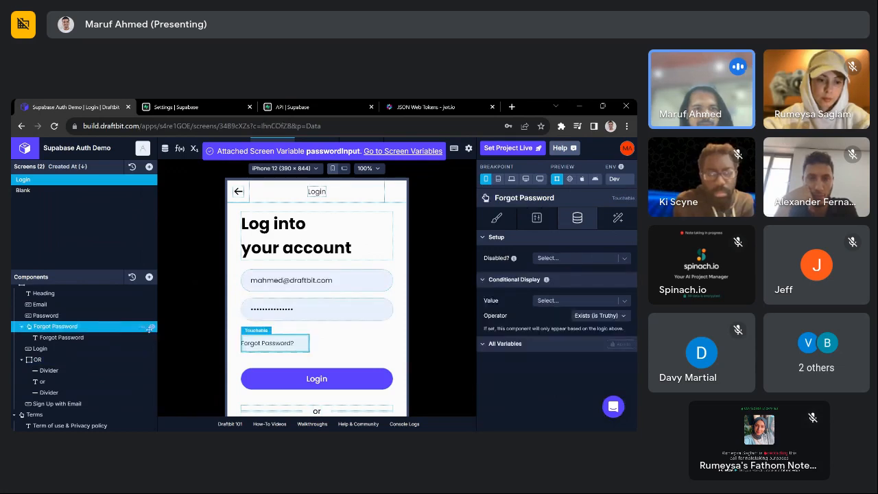
left_click(151, 326)
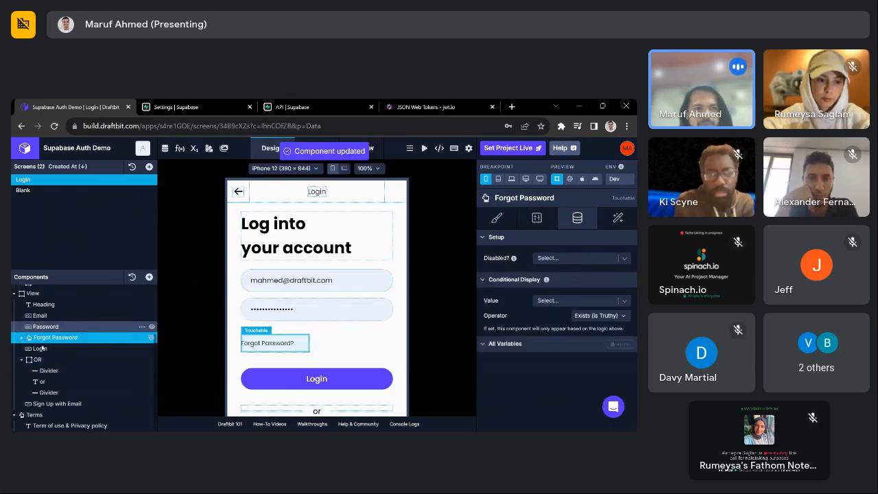
- Open the Login button's On Press workflow from its Interactions
left_click(44, 348)
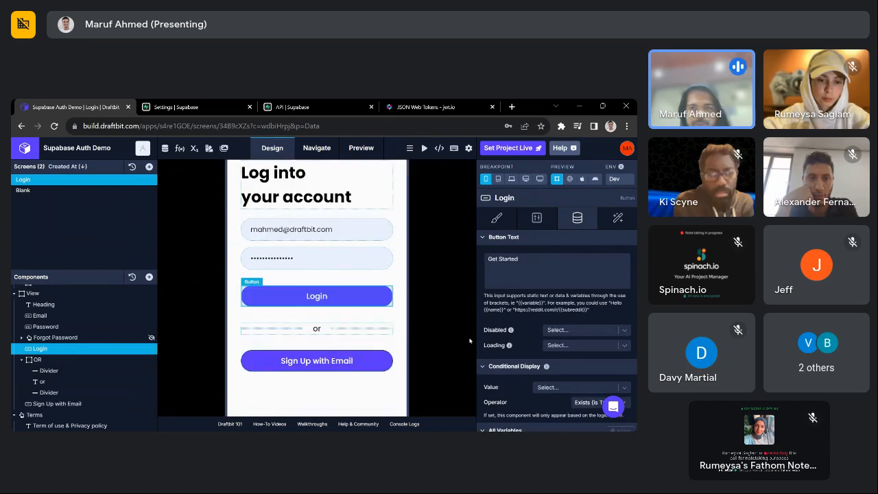
left_click(617, 217)
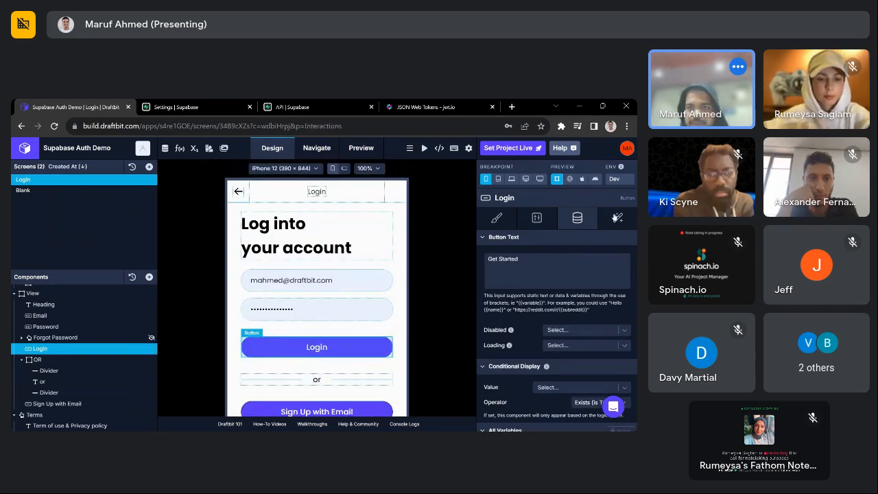
left_click(598, 261)
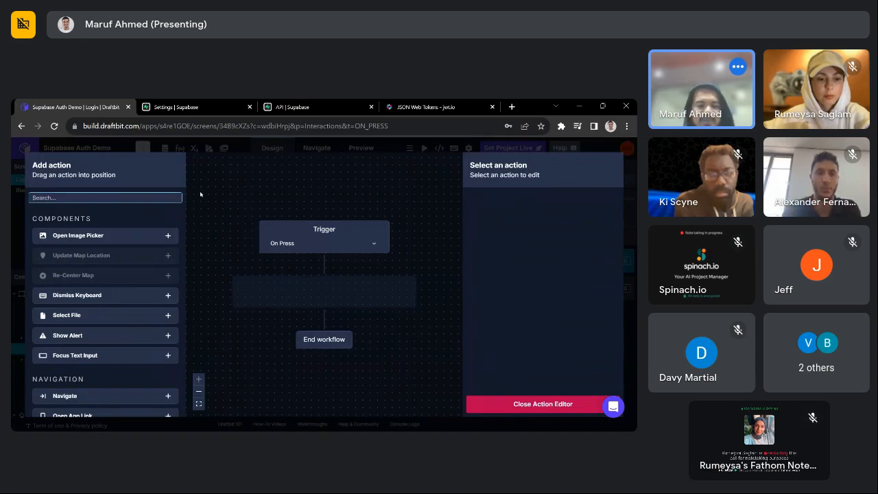
- Add an API Request action calling the Supabase REST API Login (POST) endpoint
type("a")
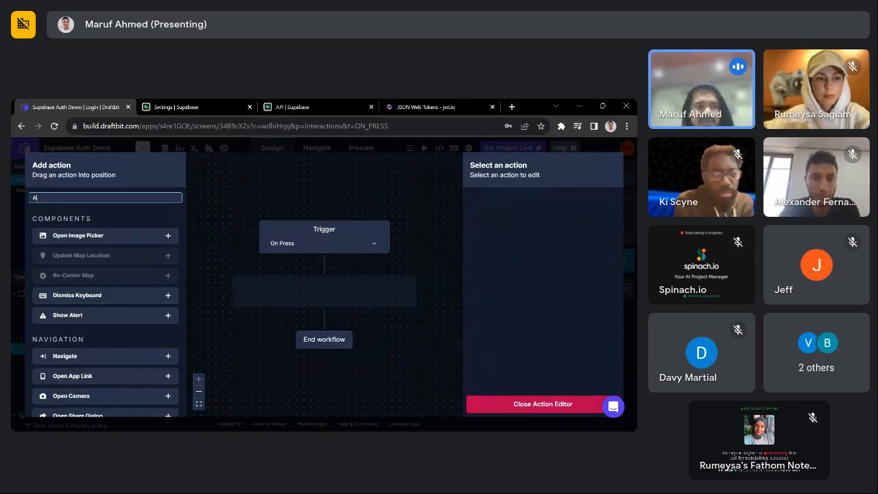
key("BackSpace")
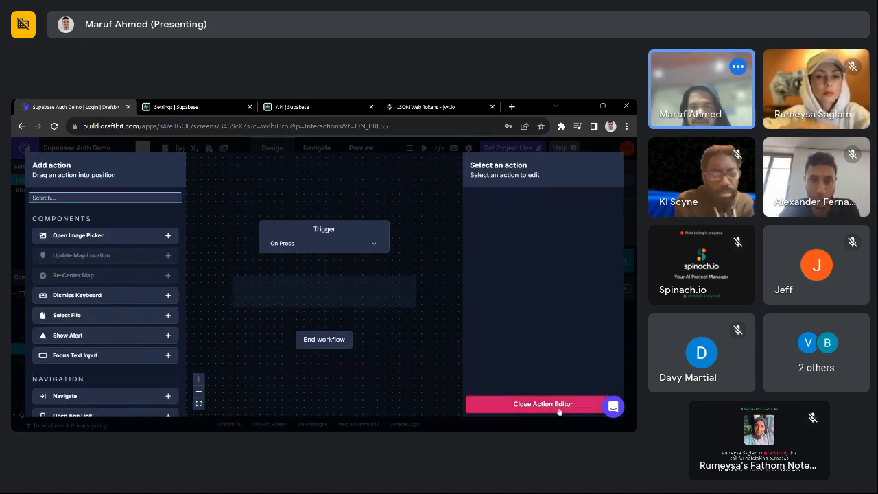
type("api")
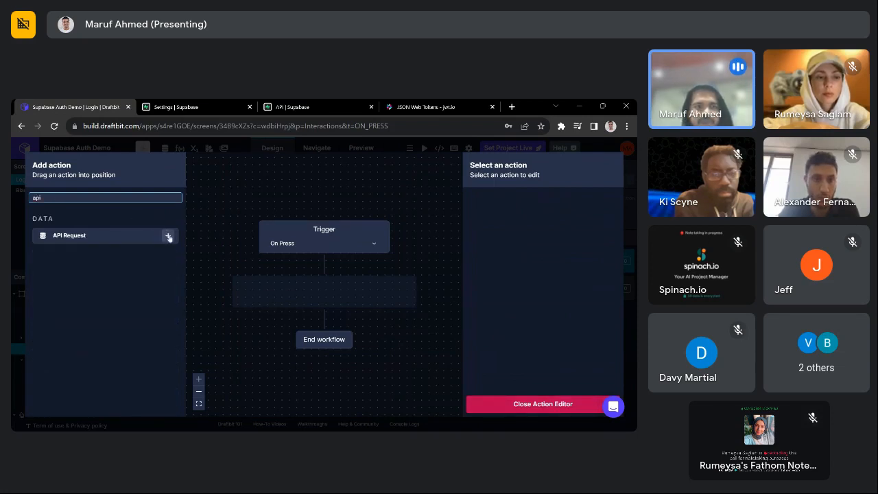
left_click(167, 235)
left_click(579, 216)
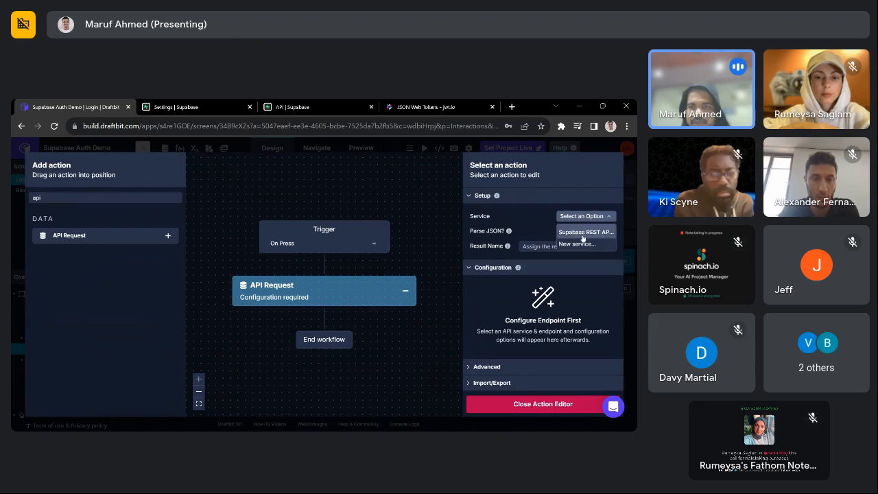
left_click(583, 232)
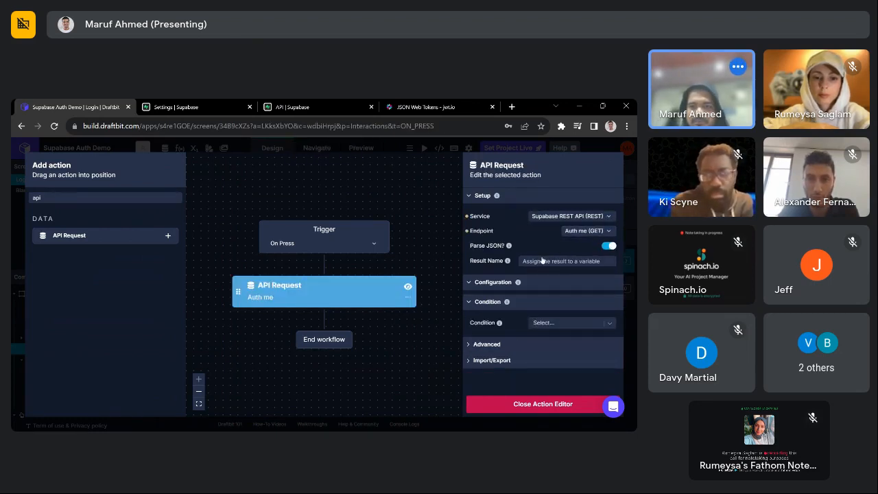
left_click(587, 231)
left_click(581, 261)
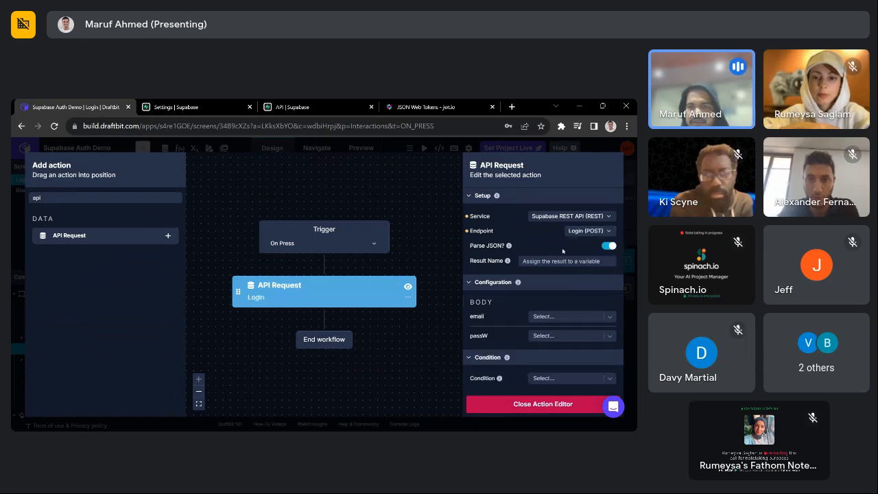
- Set the request's email field to emailInput and passW to passwordInput
scroll(556, 274, "down", 1)
left_click(559, 264)
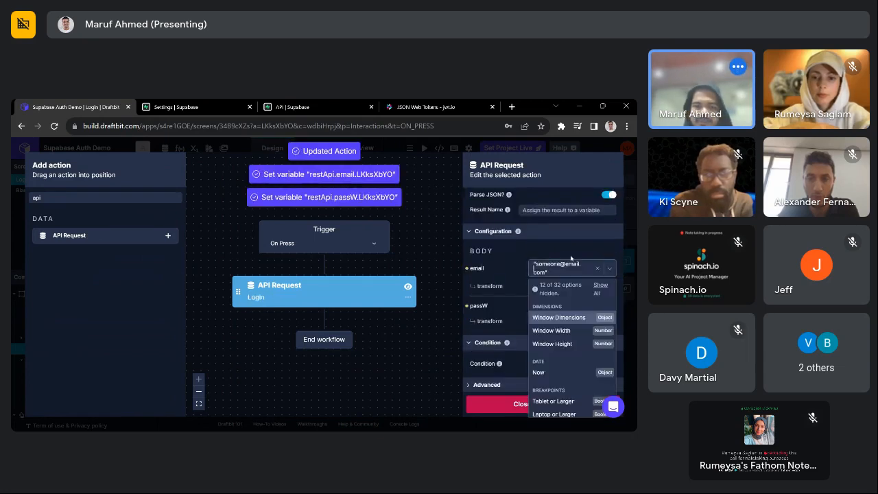
type("eem")
key("BackSpace")
key("BackSpace")
type("mail")
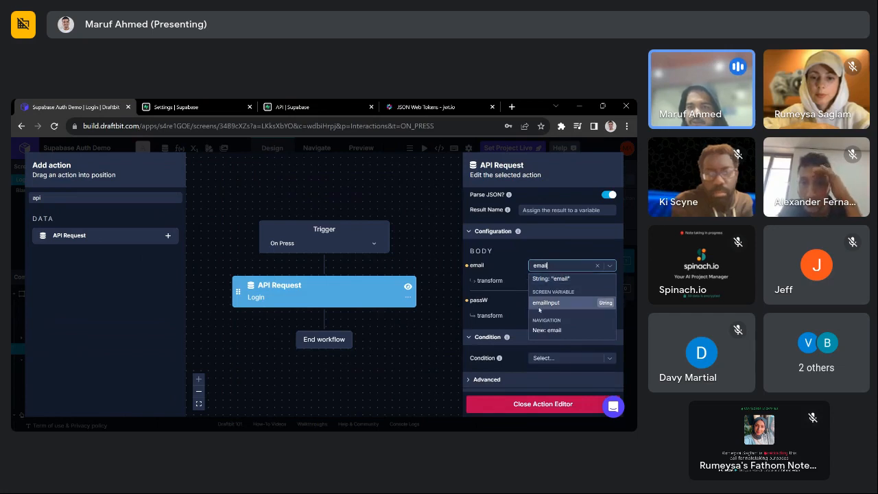
left_click(539, 304)
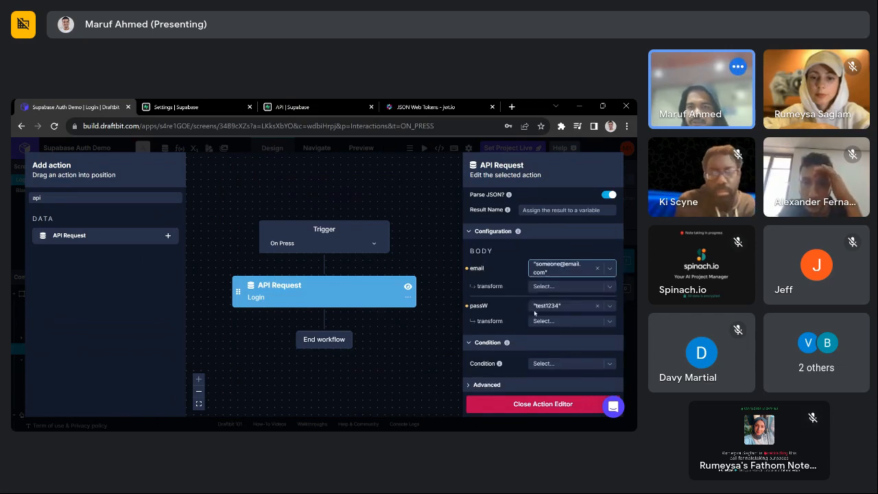
left_click(559, 300)
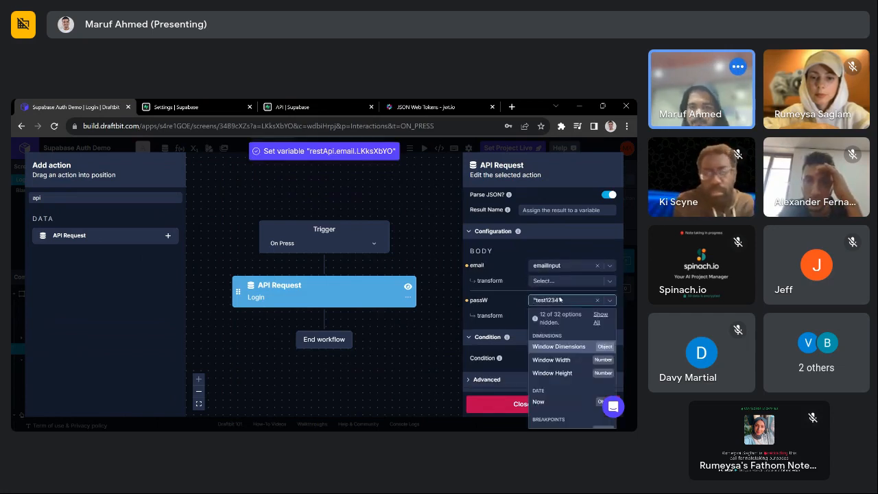
type("pass")
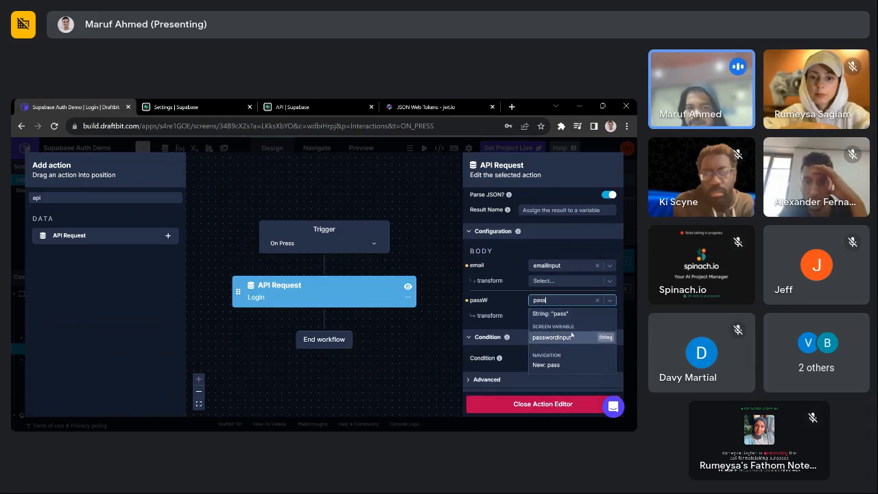
left_click(595, 336)
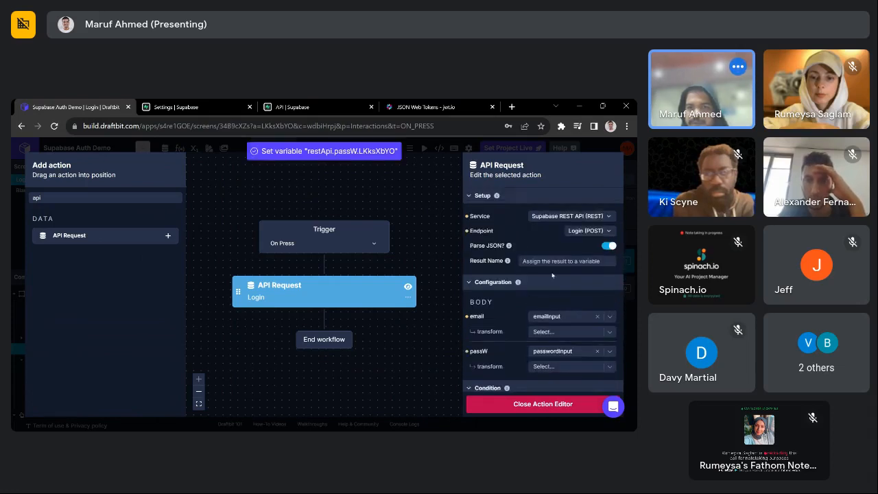
- Name the login request's result loginRes
left_click(551, 262)
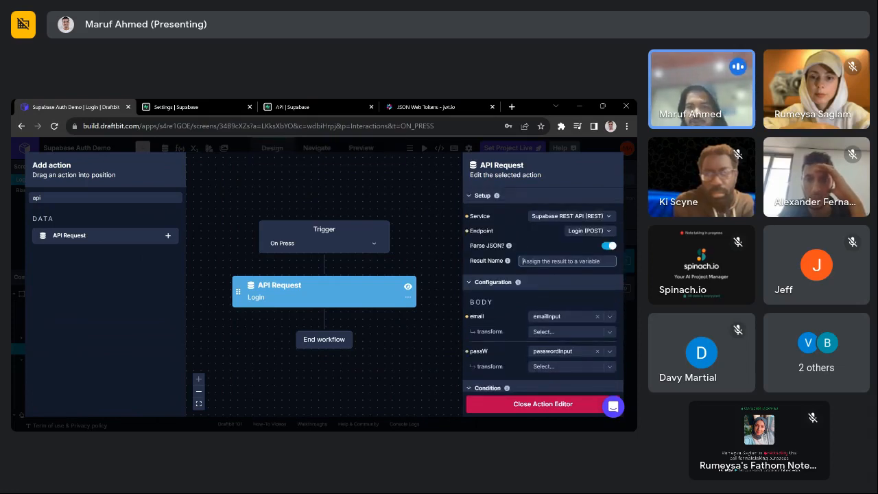
type("re")
key("BackSpace")
type("loginRes")
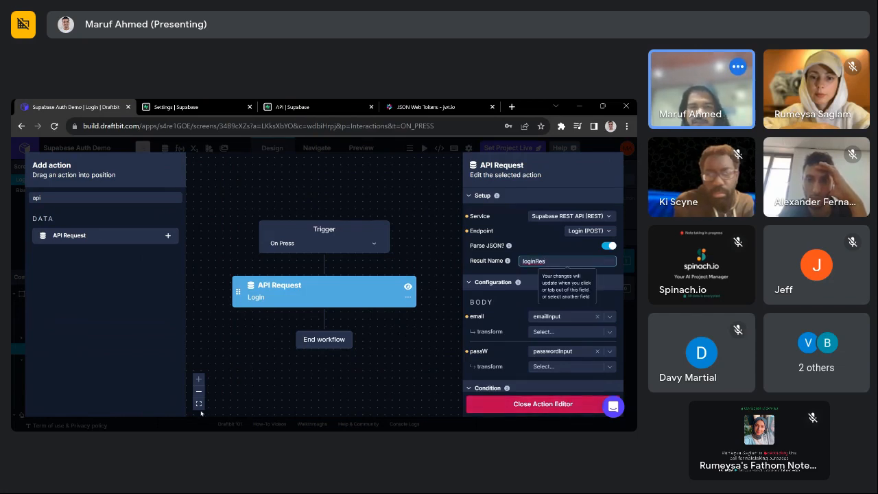
left_click(375, 354)
scroll(519, 319, "down", 2)
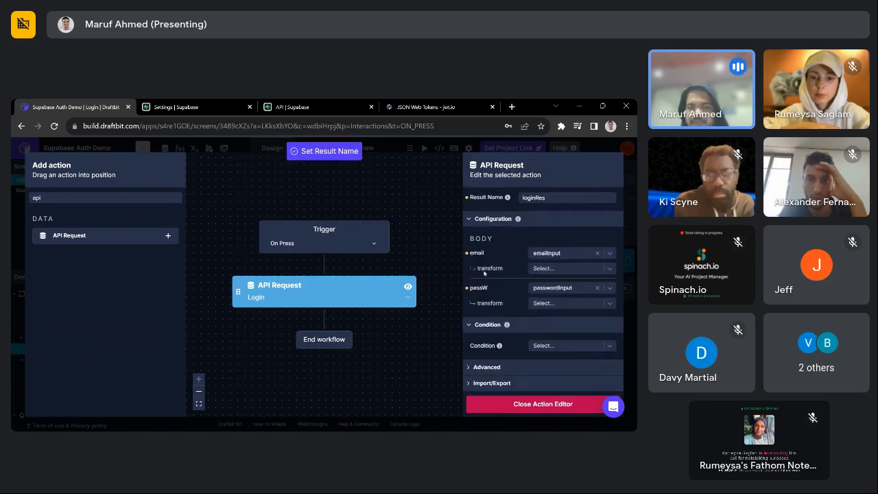
scroll(393, 286, "up", 5)
scroll(376, 316, "down", 4)
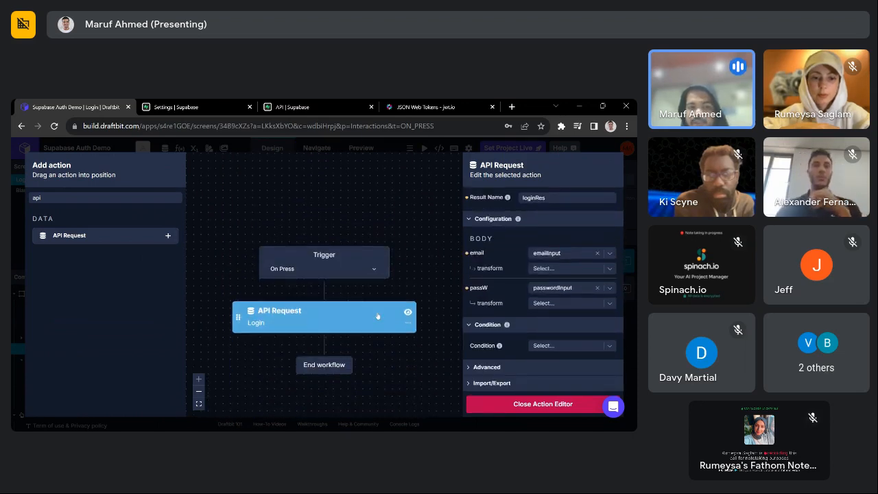
left_click(124, 198)
- Add an Extract Key action after the login API Request
key("BackSpace")
key("BackSpace")
key("BackSpace")
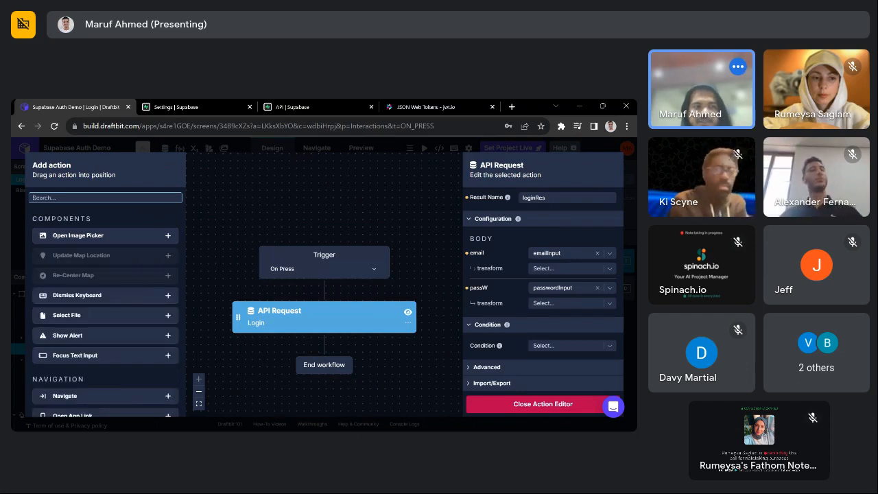
type("e")
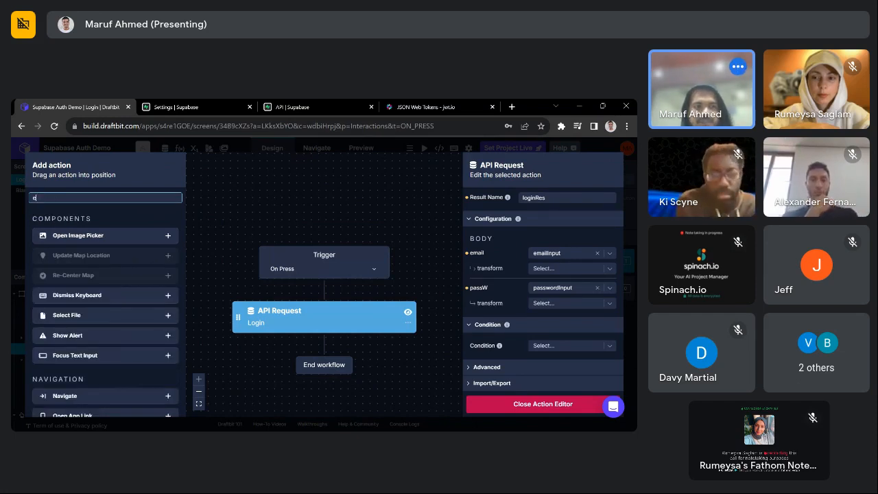
type("xtr")
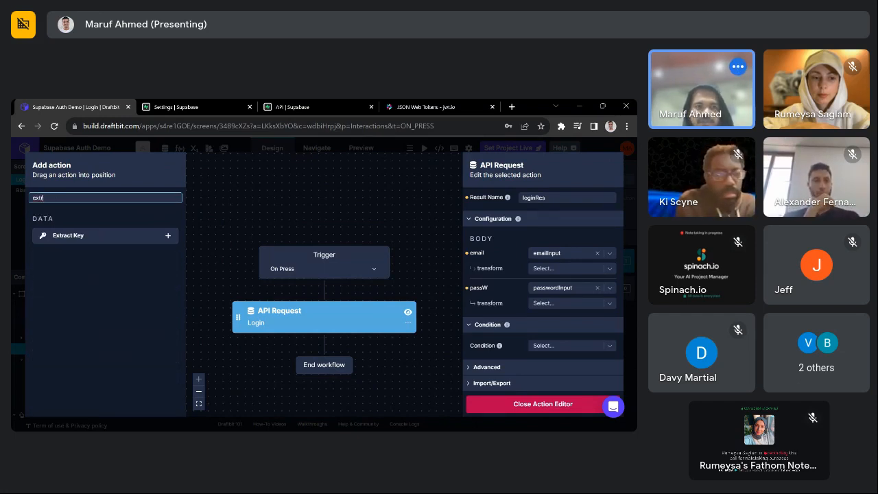
left_click(220, 247)
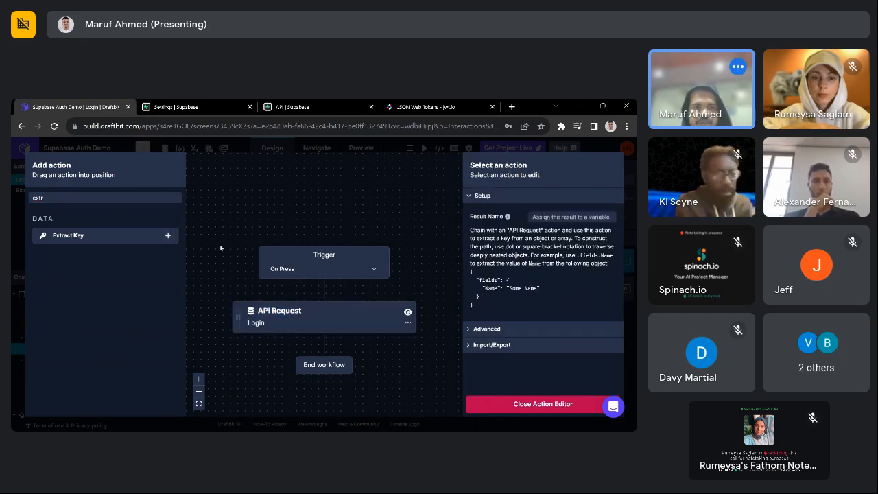
left_click(167, 235)
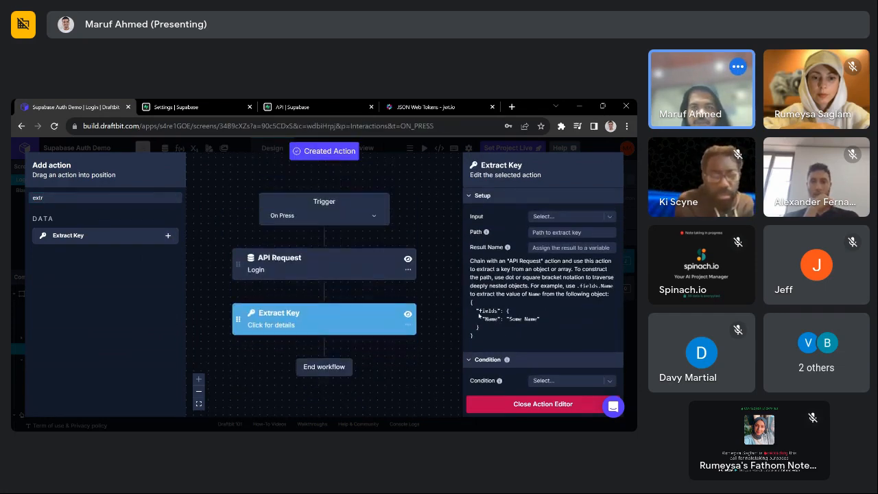
- Make the Extract Key take .accessToken from loginRes as result token
left_click(566, 216)
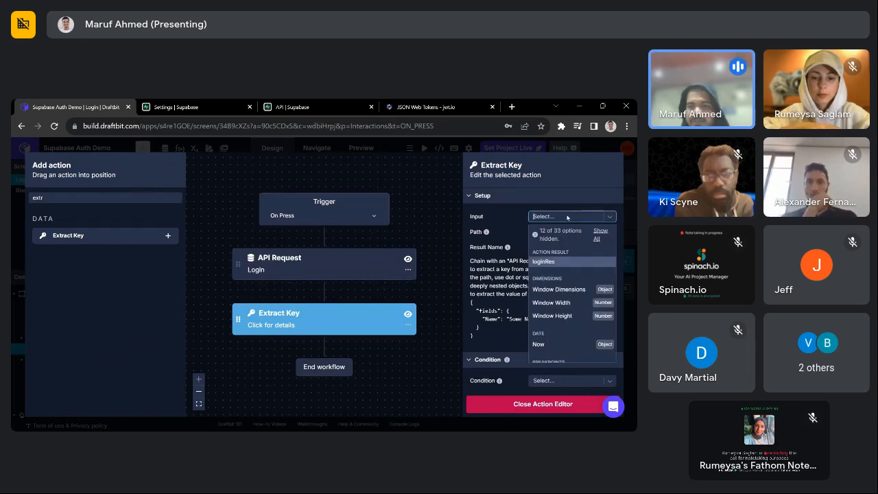
left_click(543, 261)
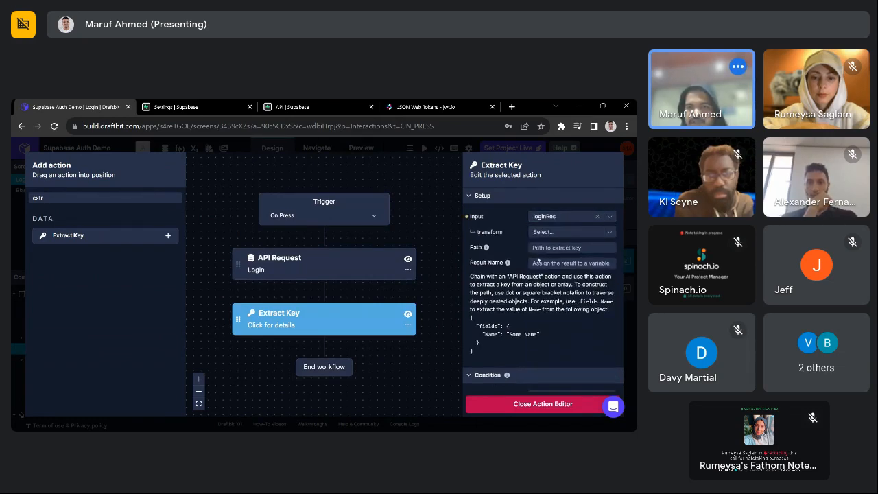
left_click(572, 248)
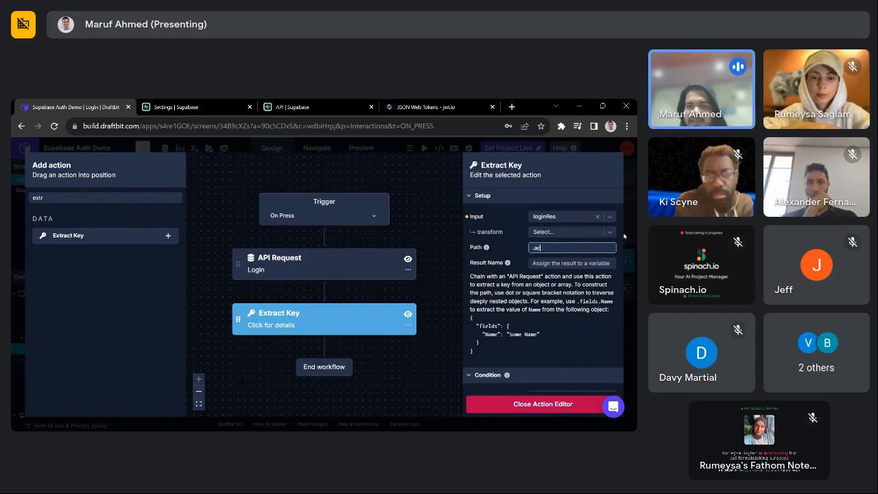
type(".accessToken")
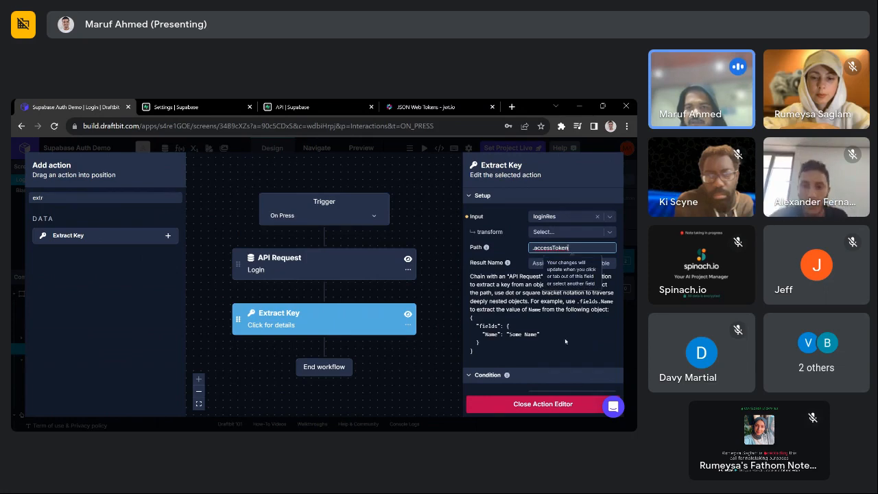
key("Tab")
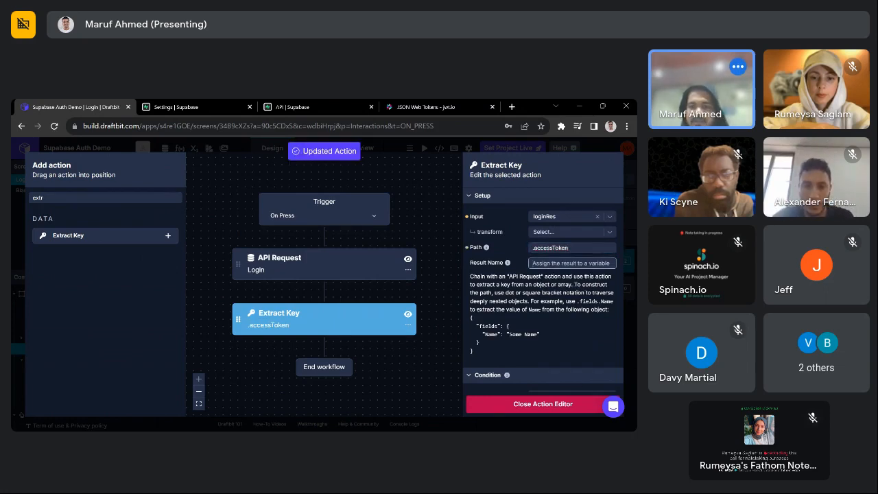
type("token")
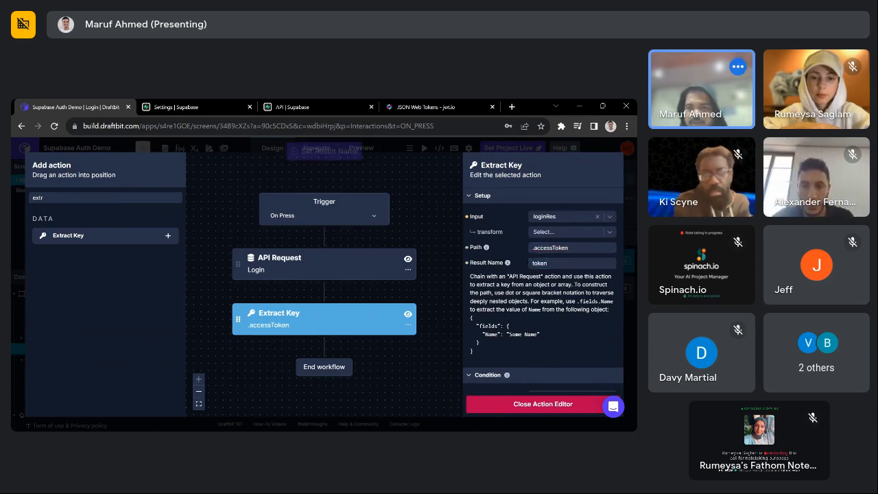
scroll(419, 352, "down", 1)
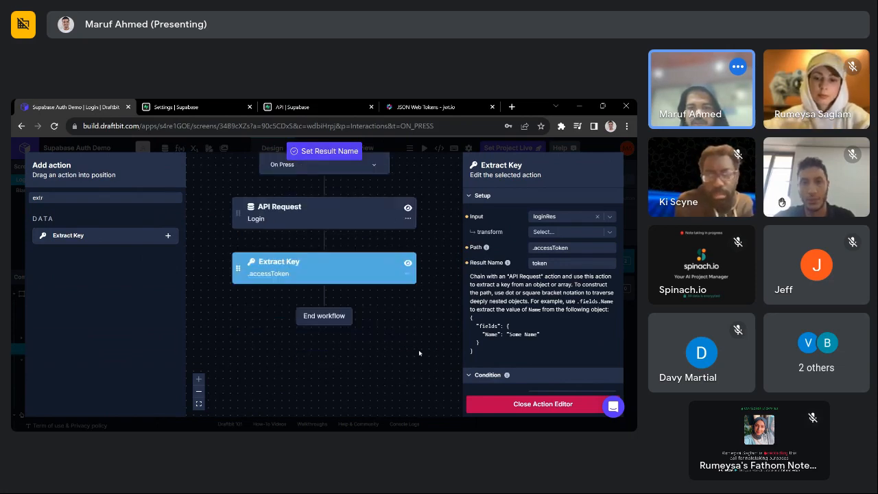
scroll(375, 325, "up", 1)
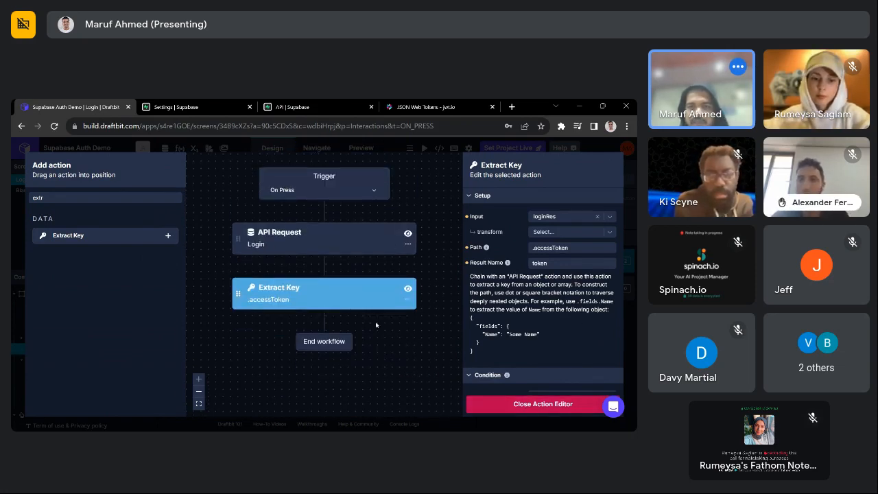
scroll(376, 325, "up", 3)
scroll(292, 351, "down", 4)
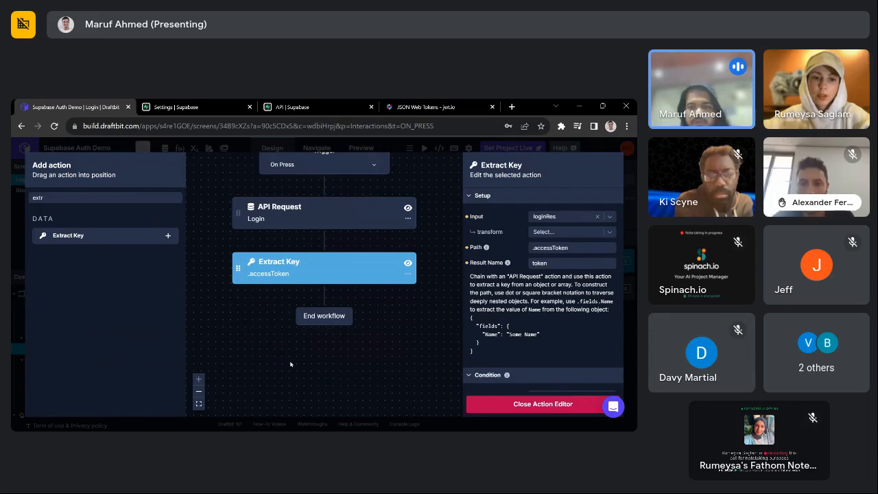
left_click(543, 403)
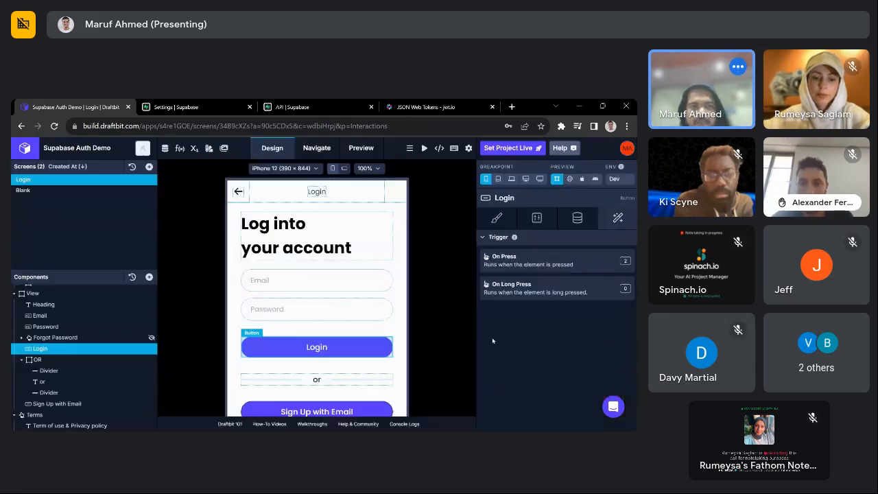
- Check the AUTH_BEARER_TOKEN name among the device variables
left_click(195, 149)
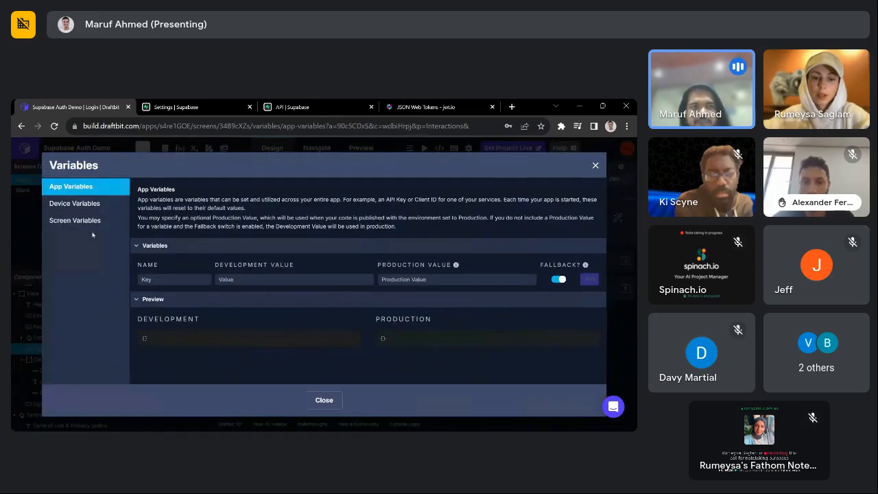
left_click(104, 204)
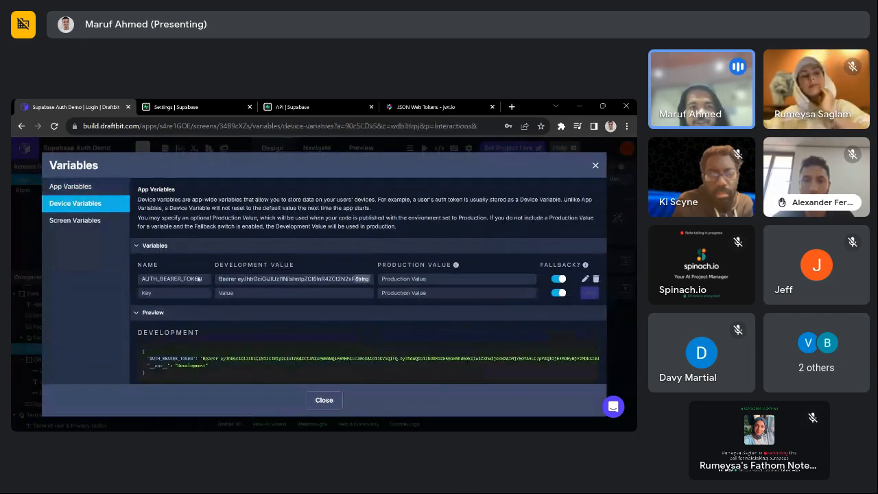
double_click(167, 280)
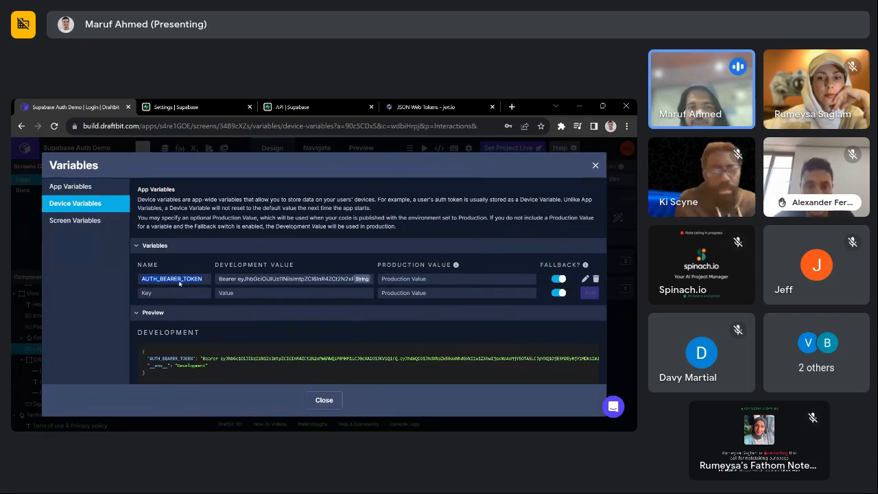
left_click(595, 166)
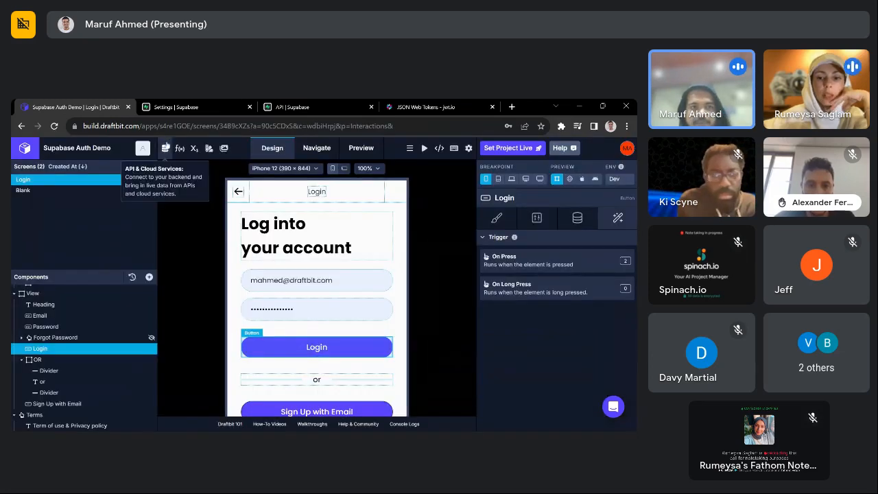
- Test the Supabase Login endpoint and confirm the response key is access_token
left_click(165, 149)
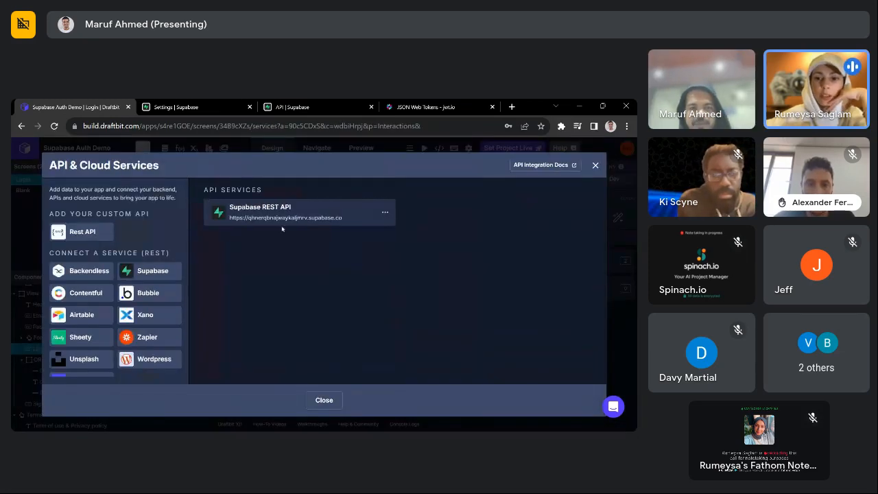
left_click(281, 223)
left_click(374, 254)
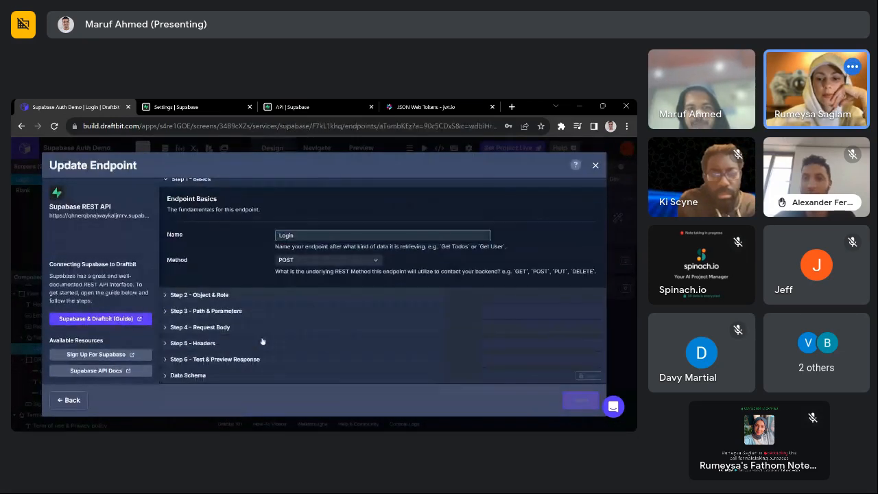
left_click(215, 358)
left_click(576, 281)
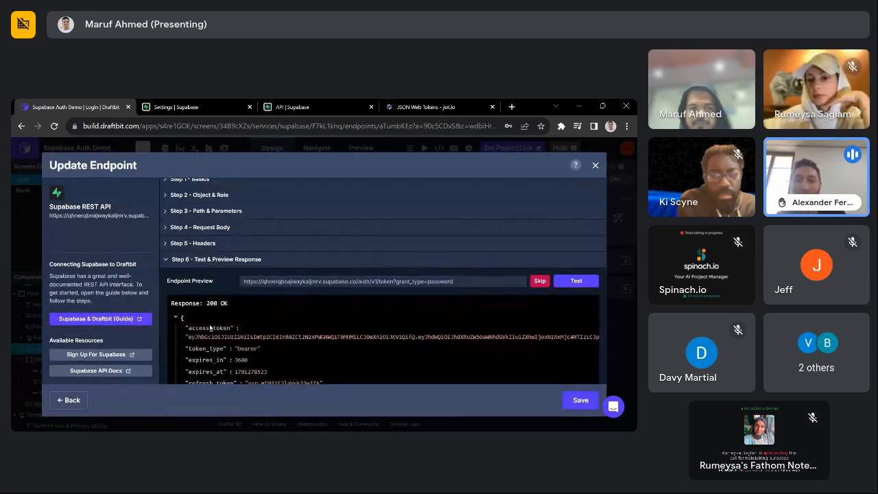
double_click(210, 328)
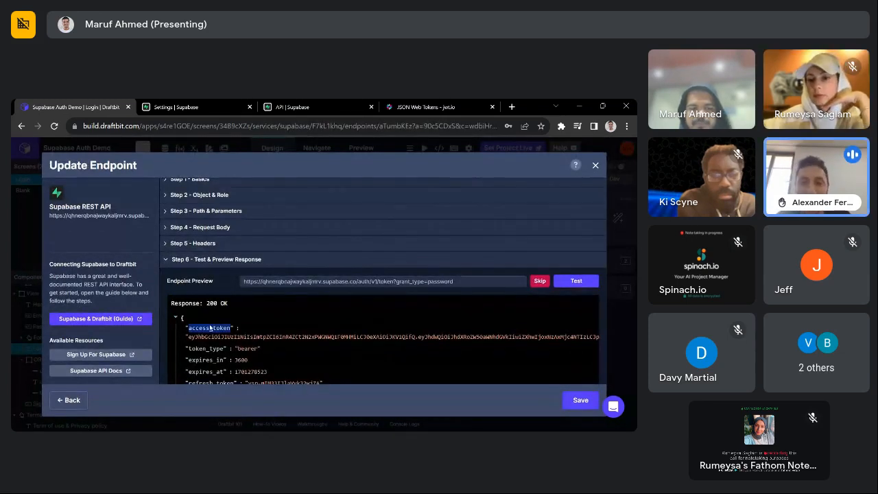
left_click(595, 165)
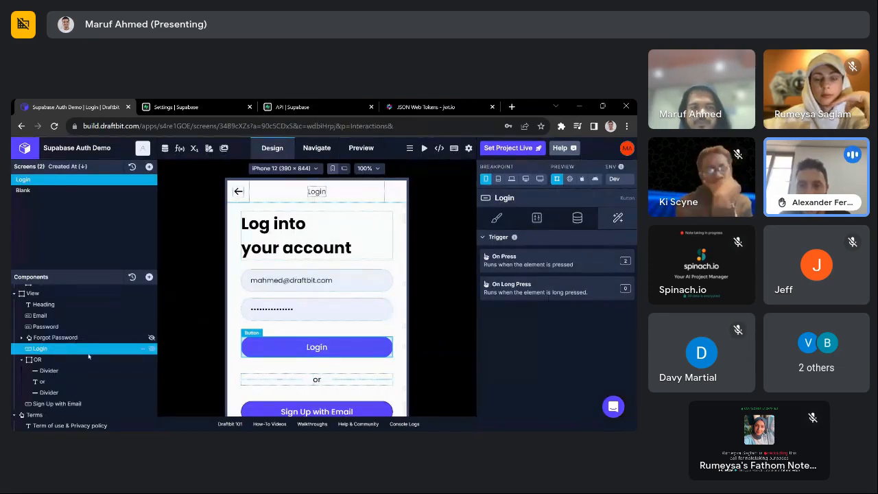
- Change the Login On Press Extract Key path to .access_token
left_click(553, 265)
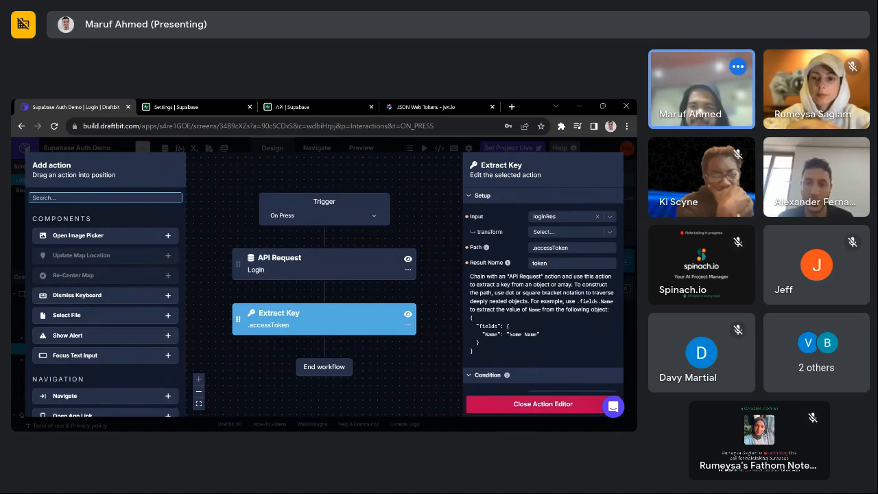
double_click(551, 248)
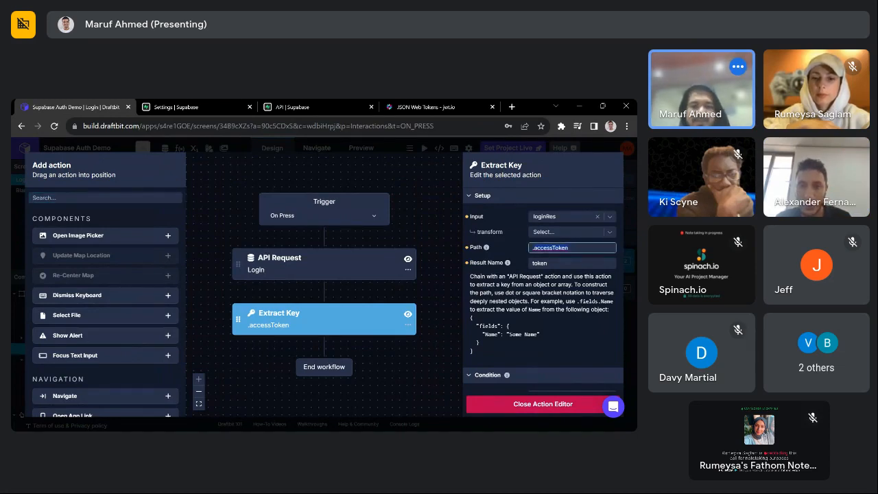
key("Return")
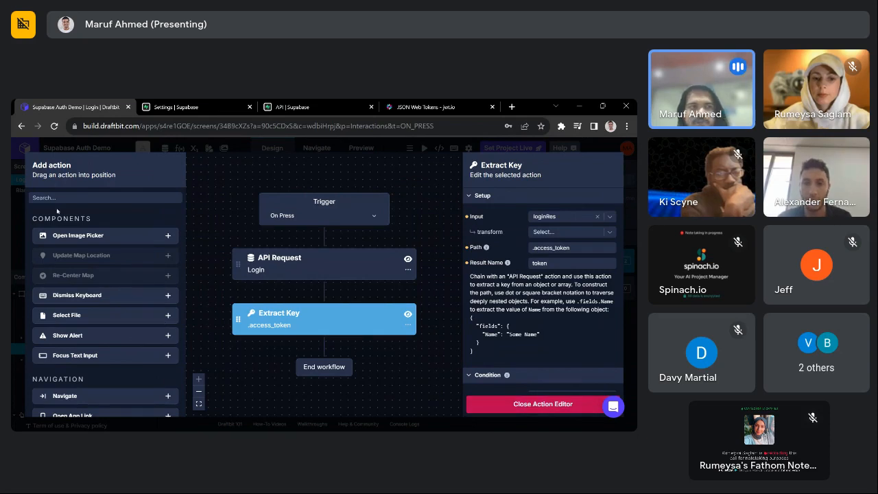
left_click(99, 195)
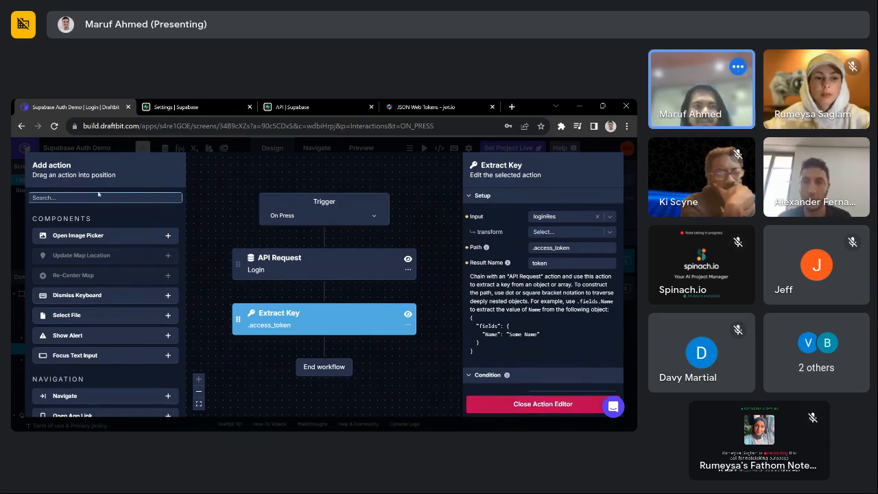
type("extract")
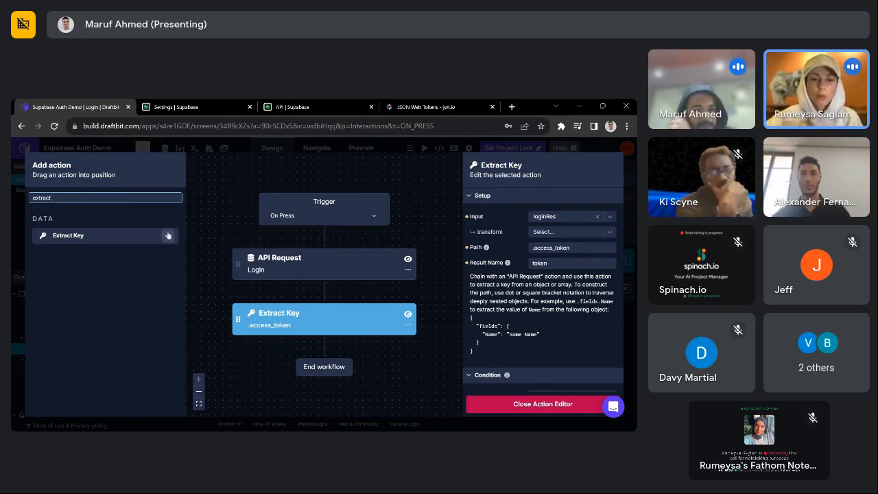
- Add another Extract Key pulling .id from loginRes into result userId
left_click(279, 269)
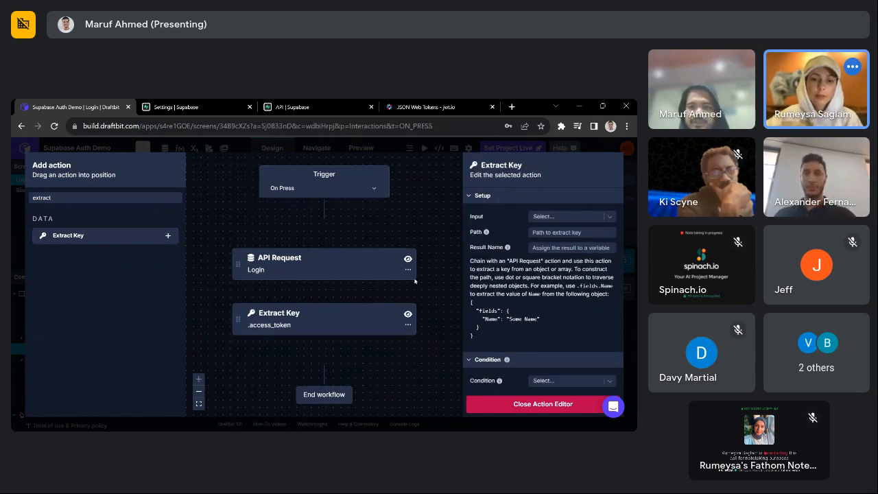
left_click(603, 217)
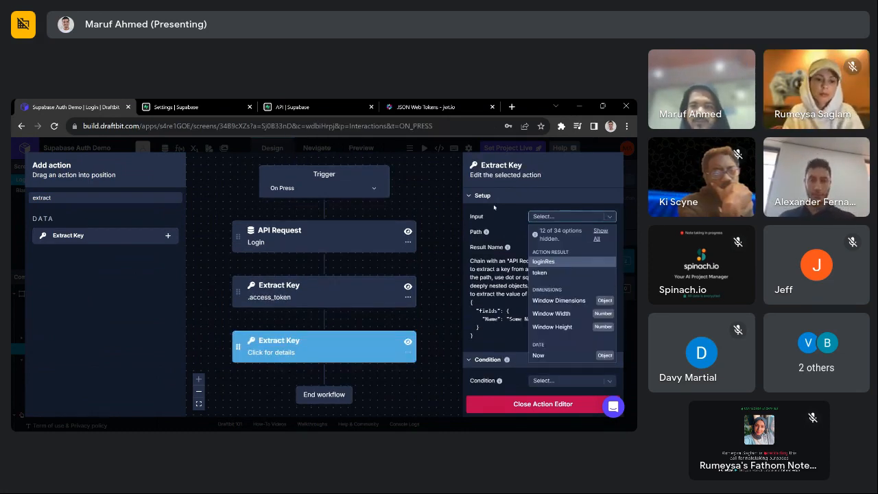
type("log")
left_click(543, 254)
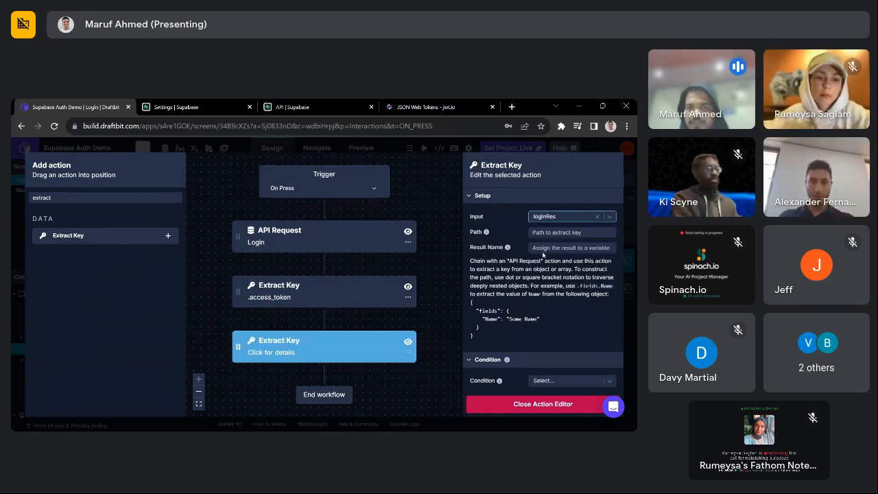
left_click(542, 248)
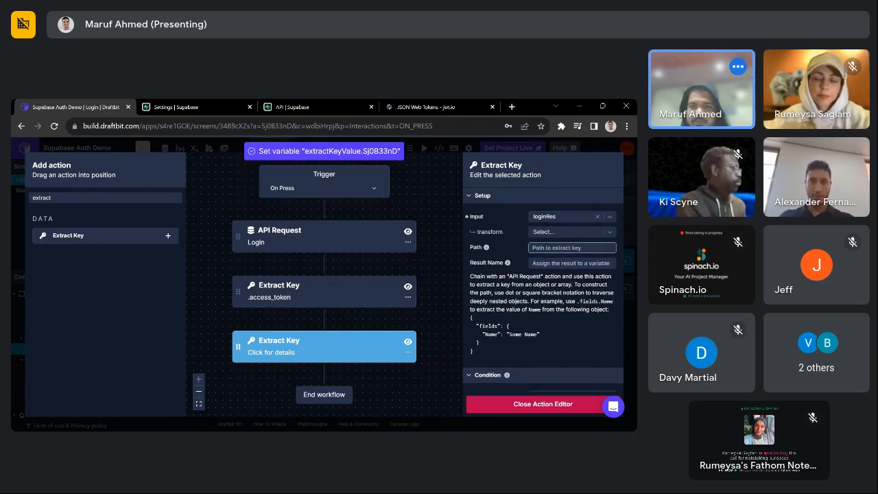
type(".id")
key("Tab")
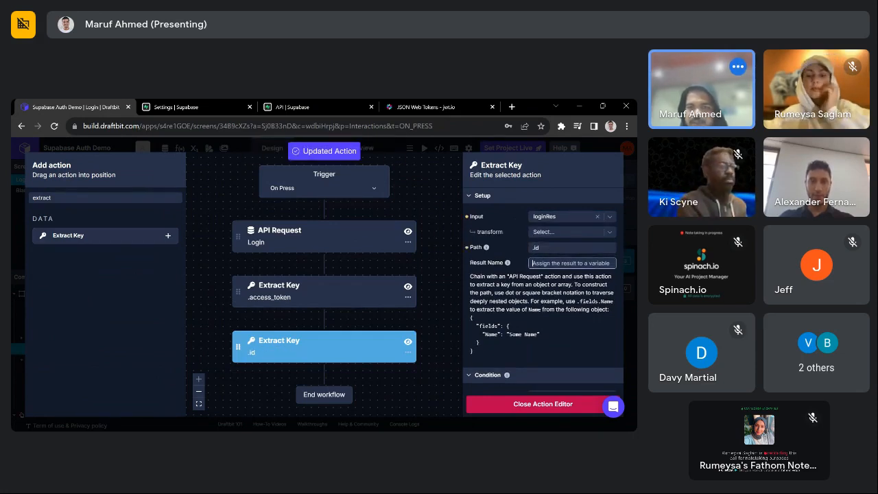
type("use")
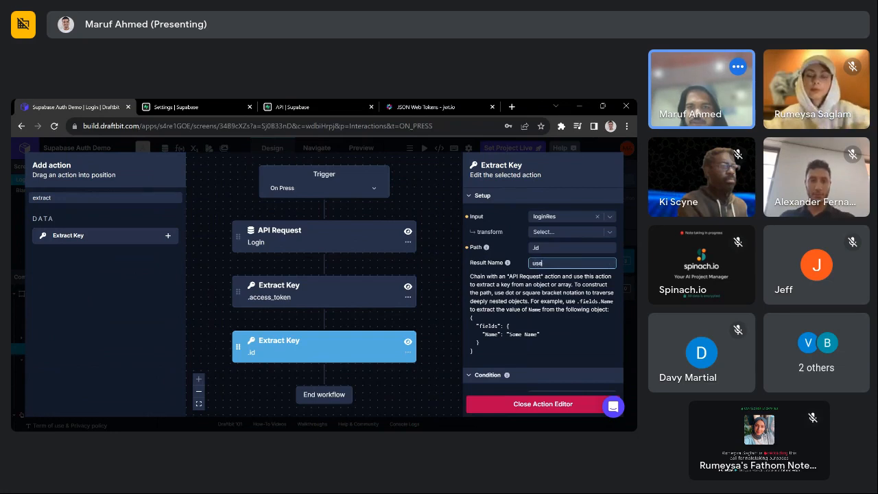
type("rid")
key("Tab")
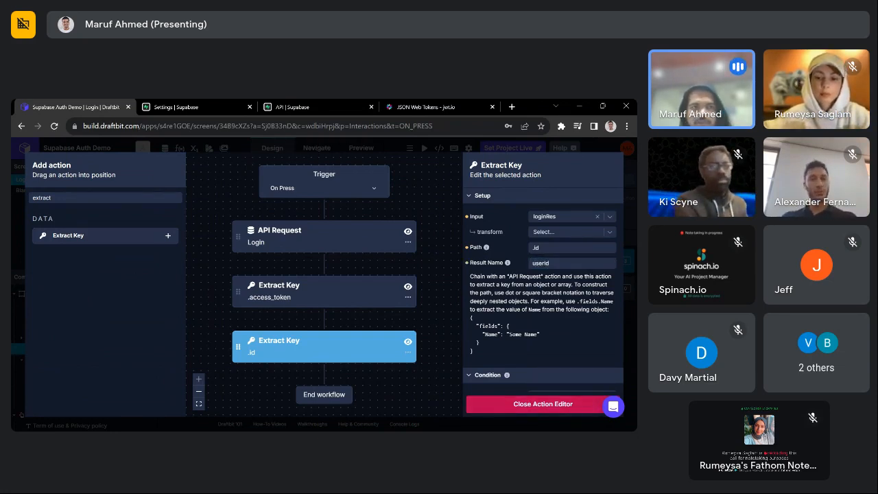
left_click(96, 198)
key("BackSpace")
key("BackSpace")
key("BackSpace")
key("BackSpace")
key("BackSpace")
key("BackSpace")
key("BackSpace")
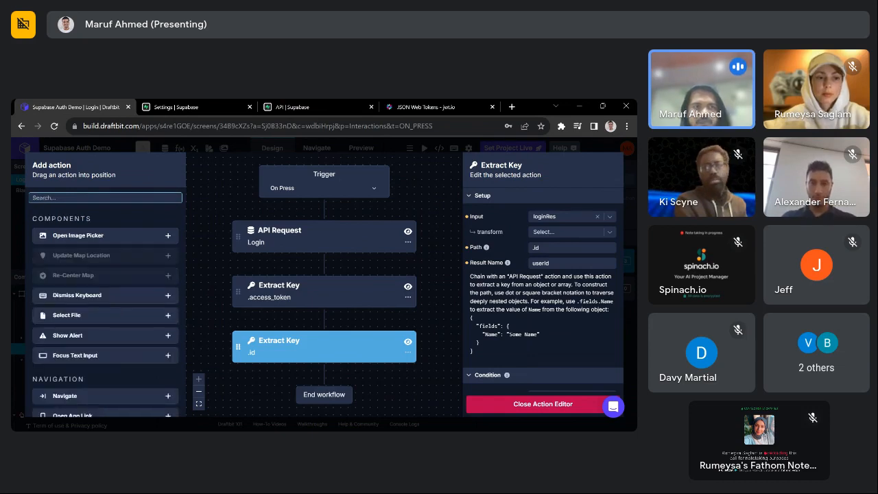
- Add a Log to Console of loginRes, moved directly below the API Request
type("log")
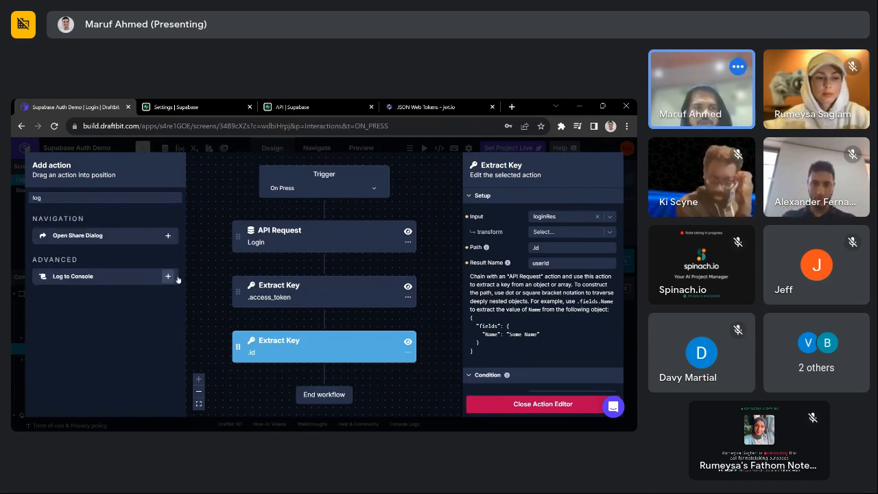
left_click(168, 275)
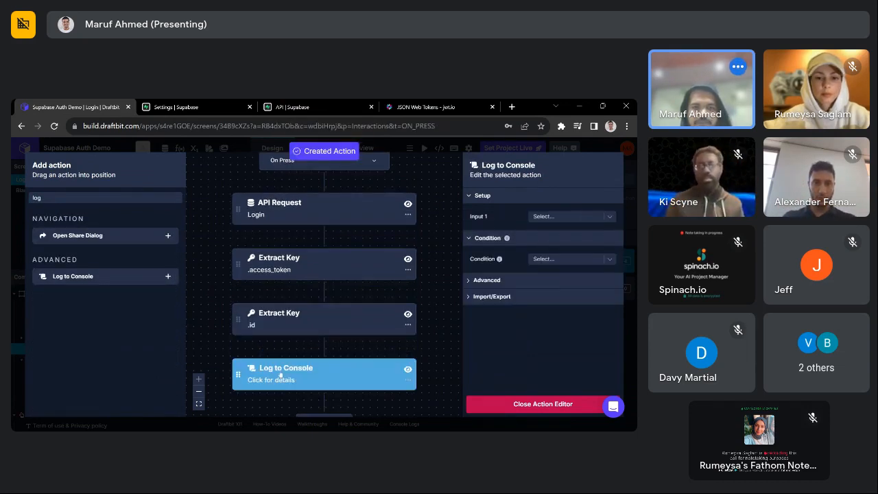
left_click(552, 217)
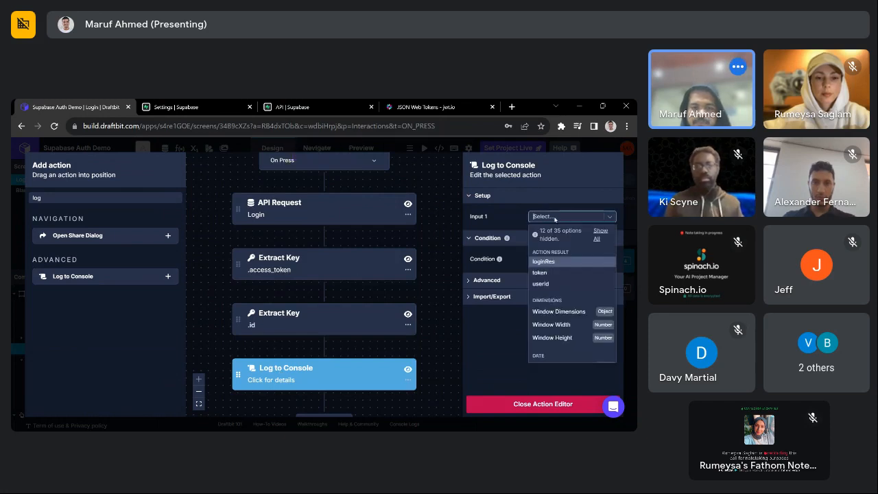
type("log")
left_click(552, 256)
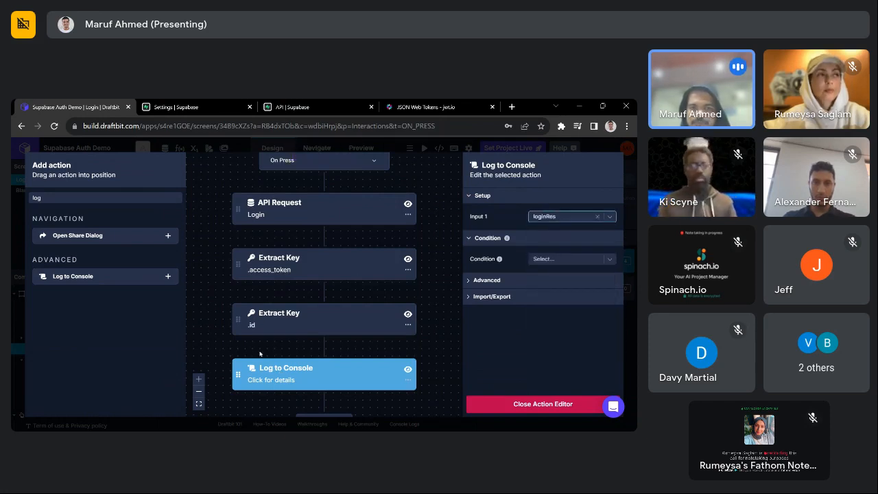
left_click_drag(241, 371, 306, 235)
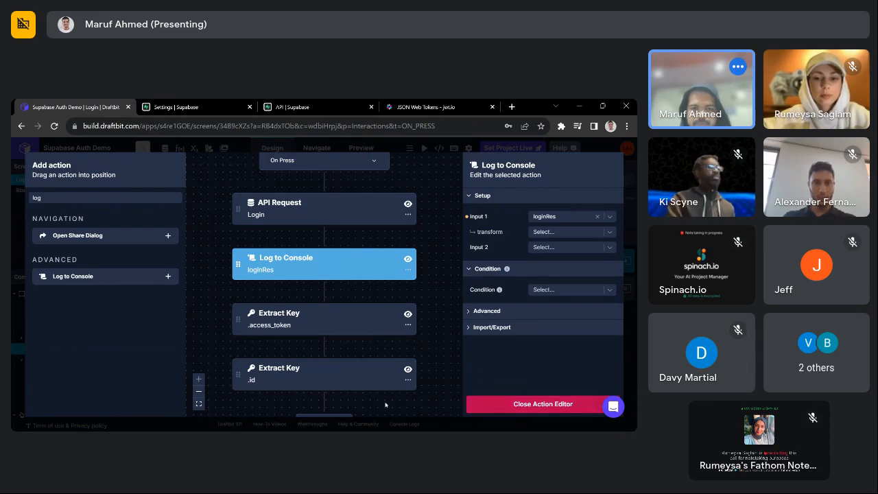
- Run the Login screen in Web Preview with the Console Logs panel open
left_click(537, 405)
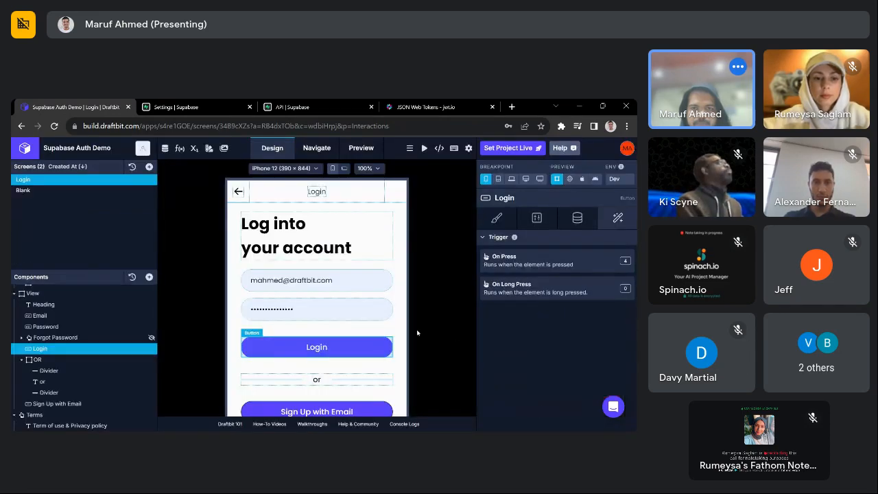
left_click(570, 178)
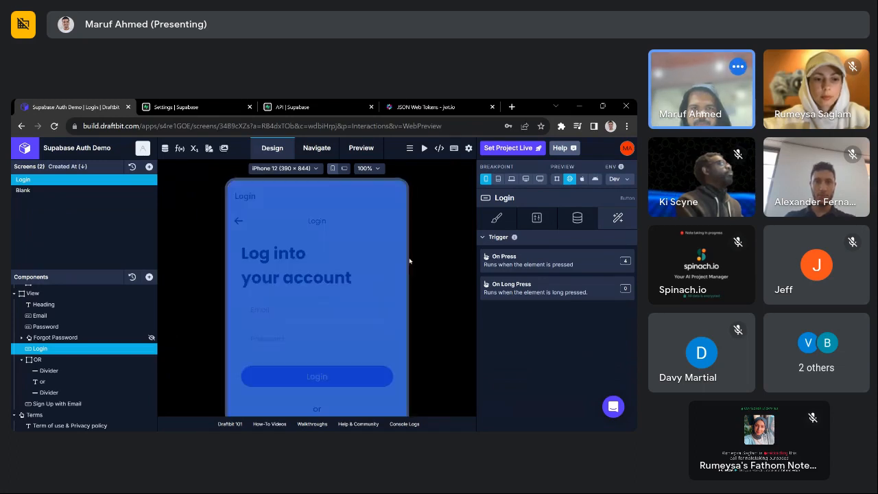
scroll(426, 275, "down", 3)
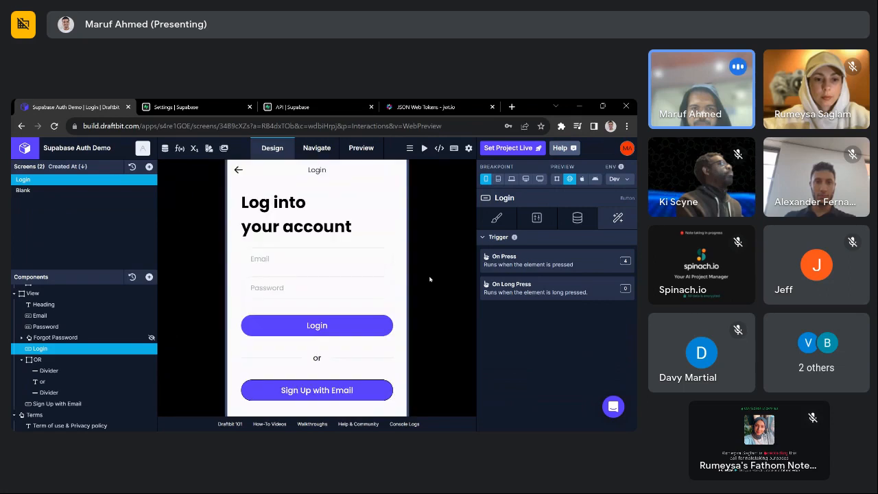
left_click(311, 272)
type("some")
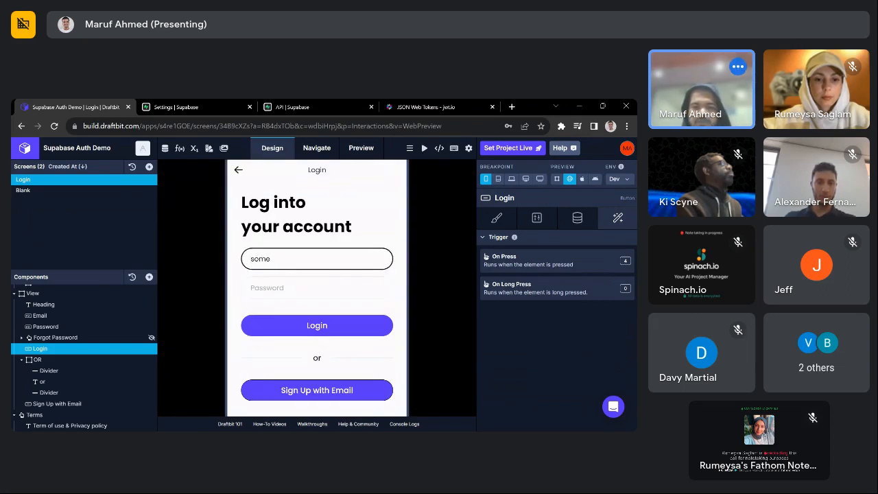
left_click(399, 423)
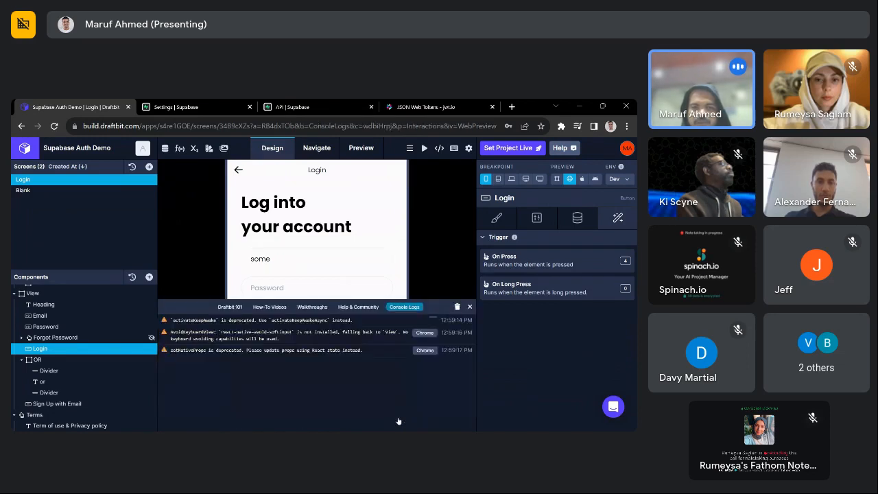
left_click_drag(449, 300, 448, 342)
- Enter a test email and password in the preview and submit Login
left_click(317, 326)
type("one")
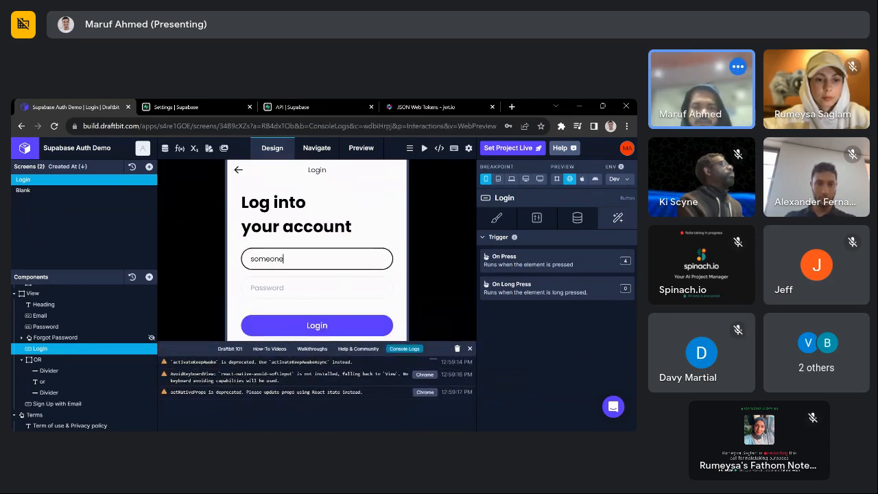
type("@email.com")
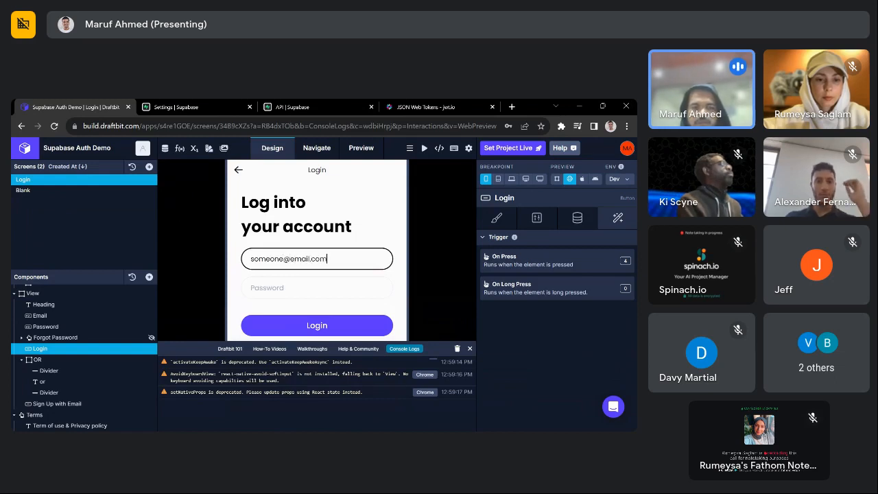
key("Tab")
type("pass")
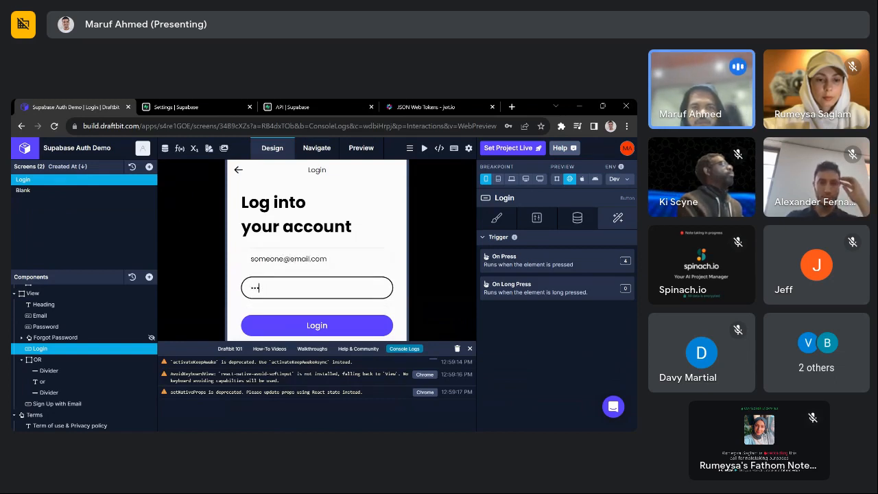
type("word")
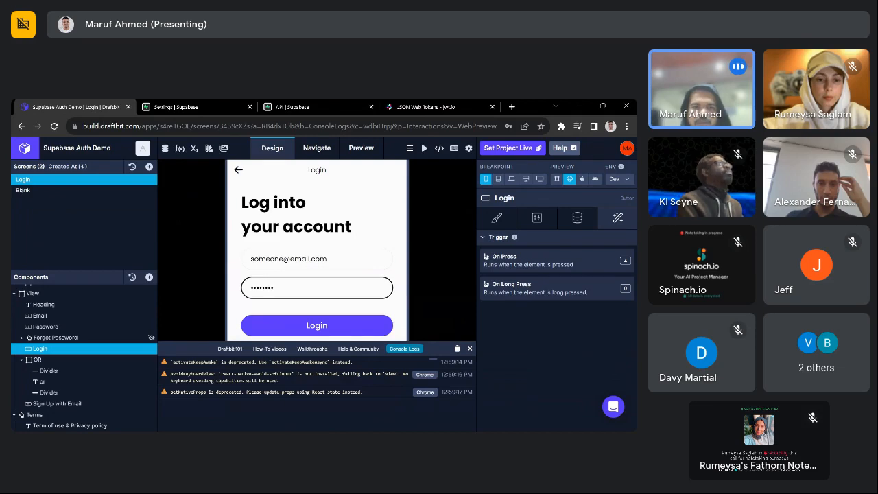
left_click(329, 329)
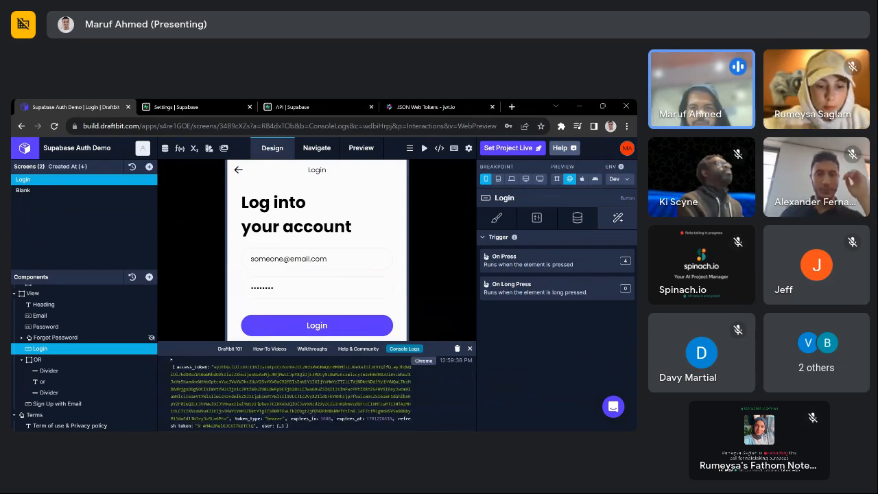
- Inspect the logged session's user fields and expires_in, then close Console Logs
left_click_drag(313, 342, 309, 213)
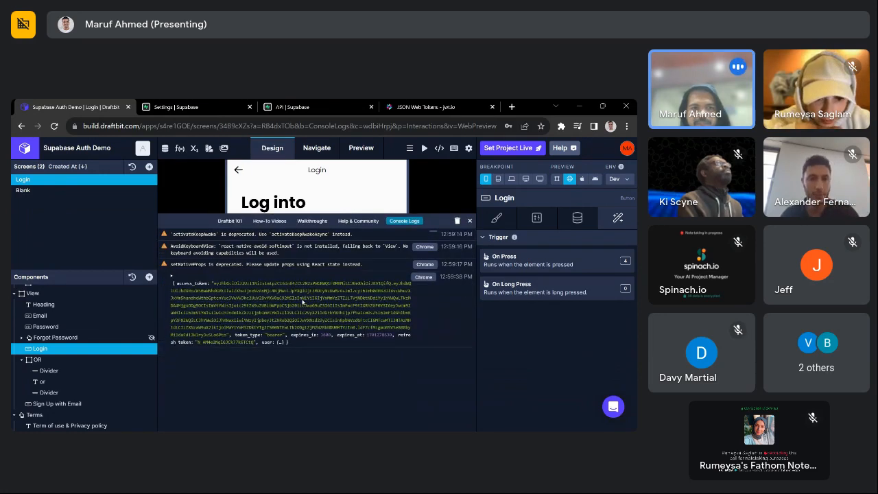
left_click(173, 277)
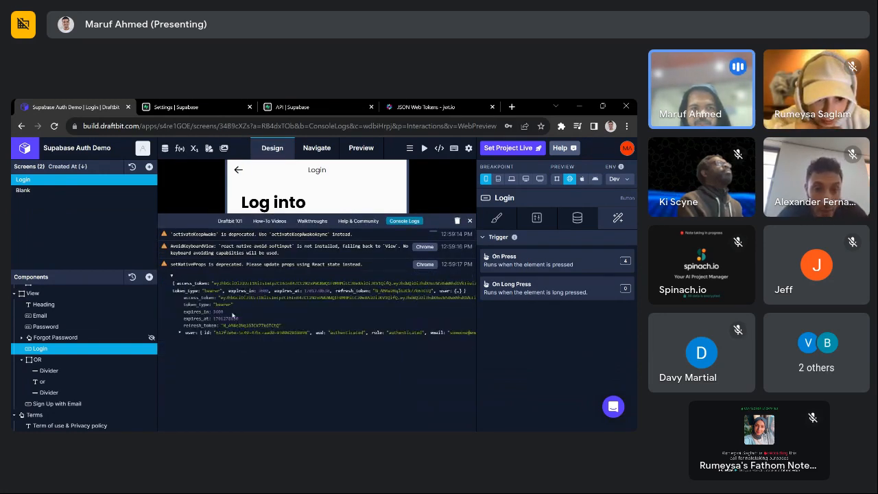
left_click(180, 332)
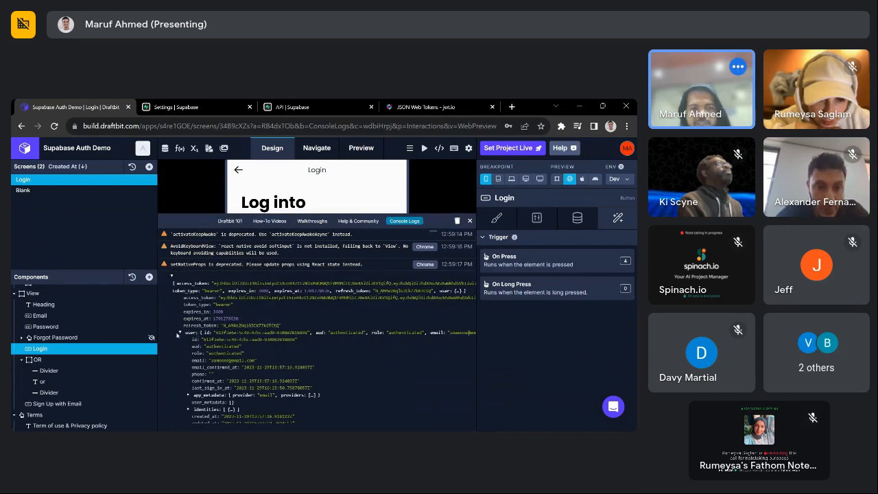
left_click(180, 333)
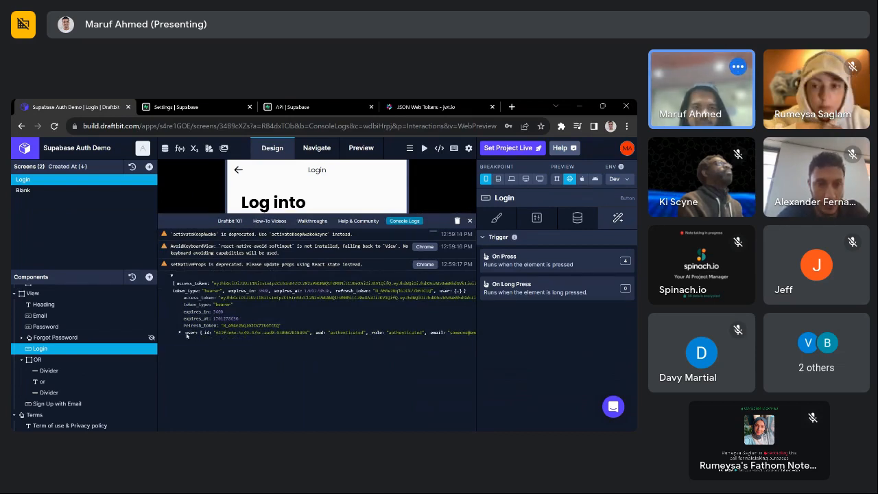
left_click(184, 333)
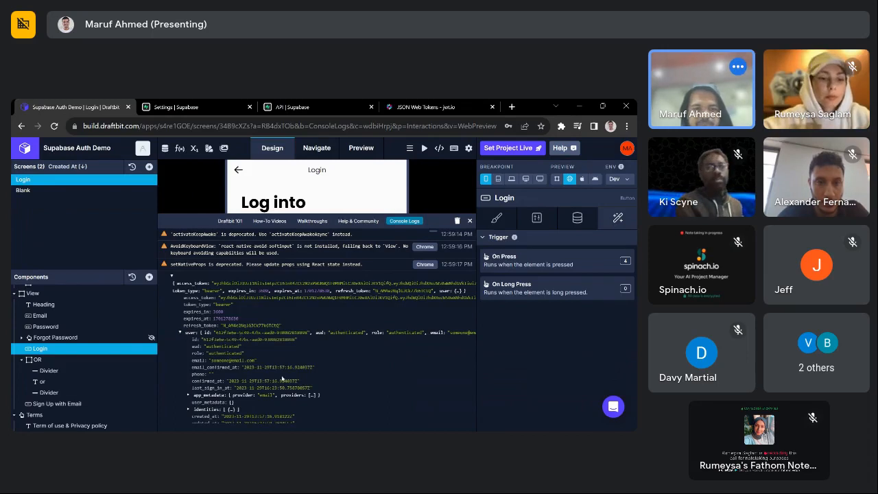
scroll(282, 378, "down", 1)
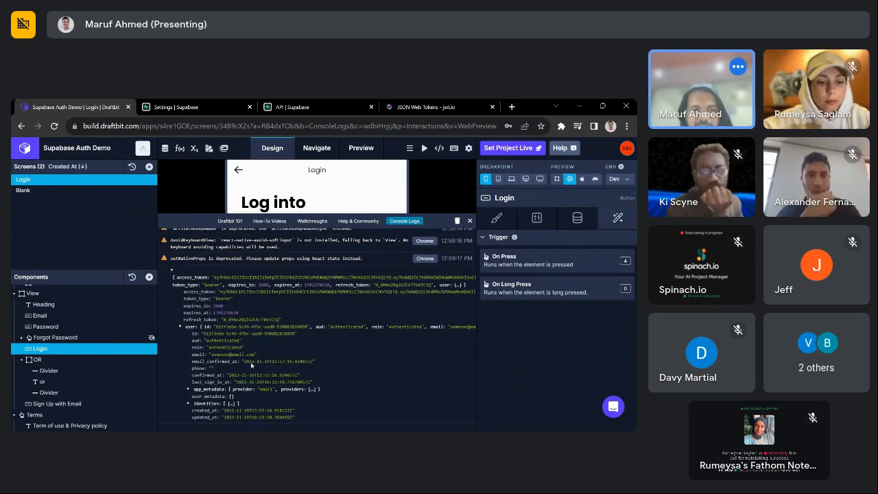
scroll(251, 365, "up", 1)
left_click(180, 333)
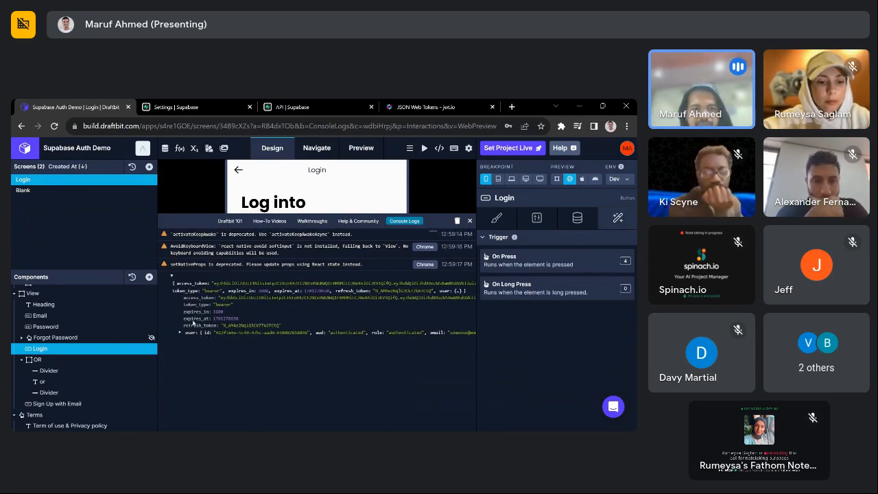
double_click(196, 312)
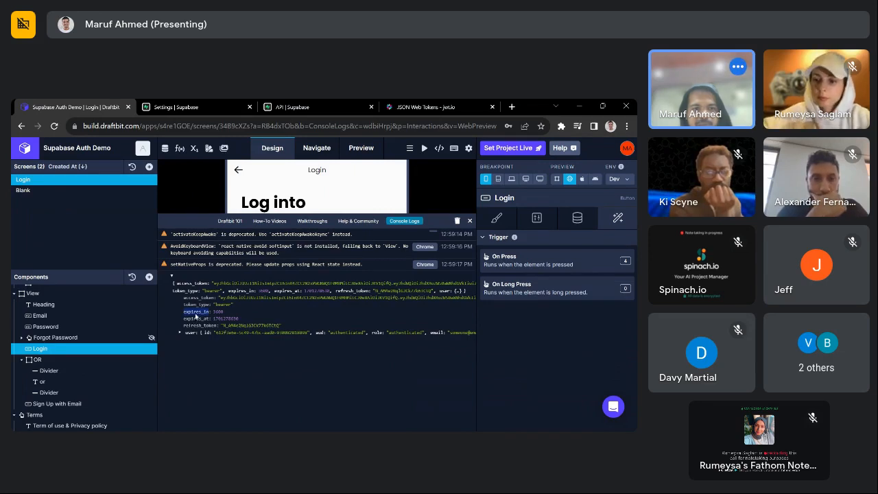
left_click(355, 385)
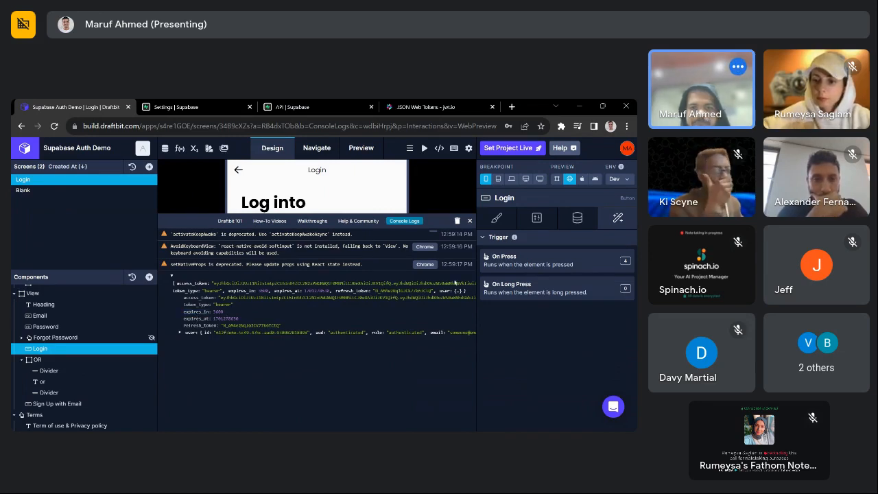
left_click(469, 221)
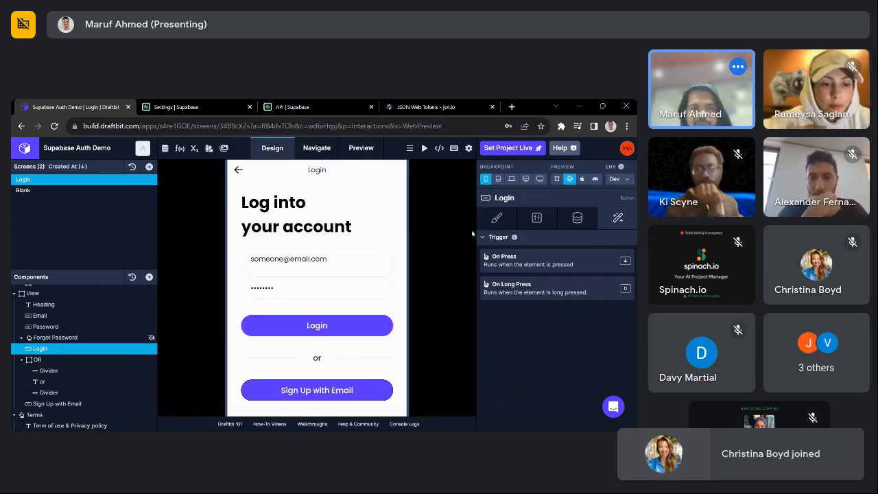
- Change the second Extract Key path to .user.id
left_click(571, 264)
left_click(315, 367)
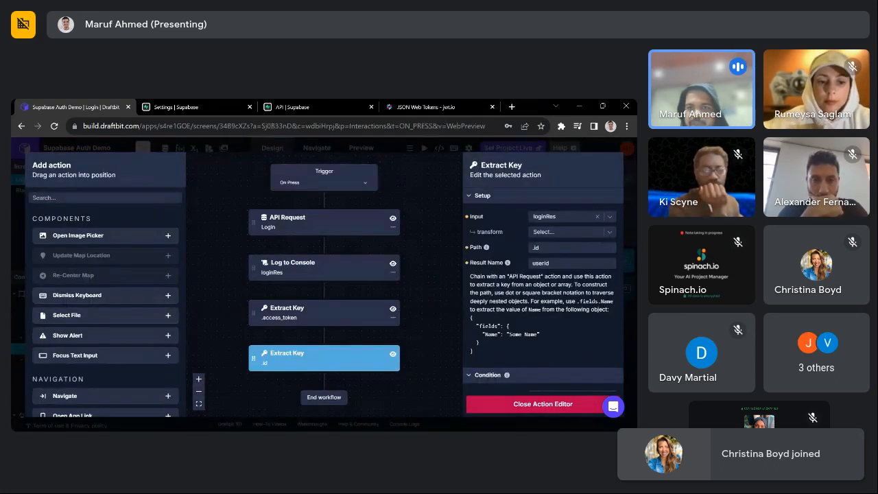
left_click(551, 247)
key("BackSpace")
key("BackSpace")
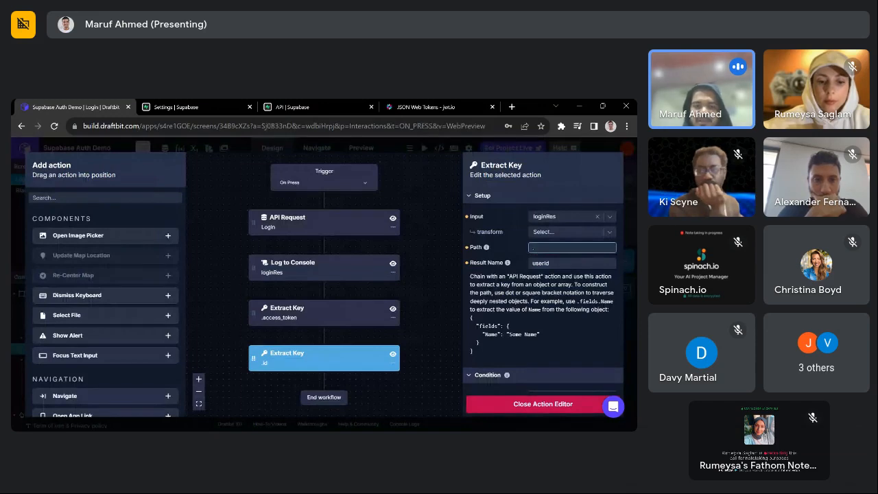
type("user.id")
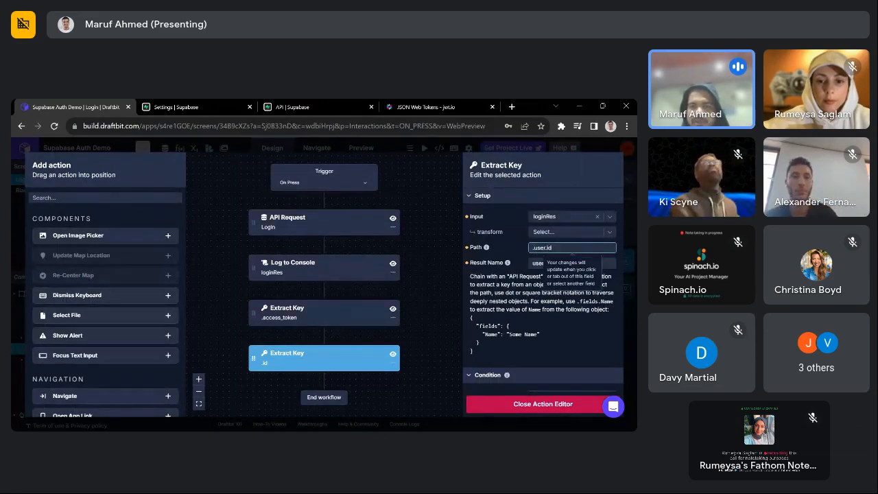
key("Return")
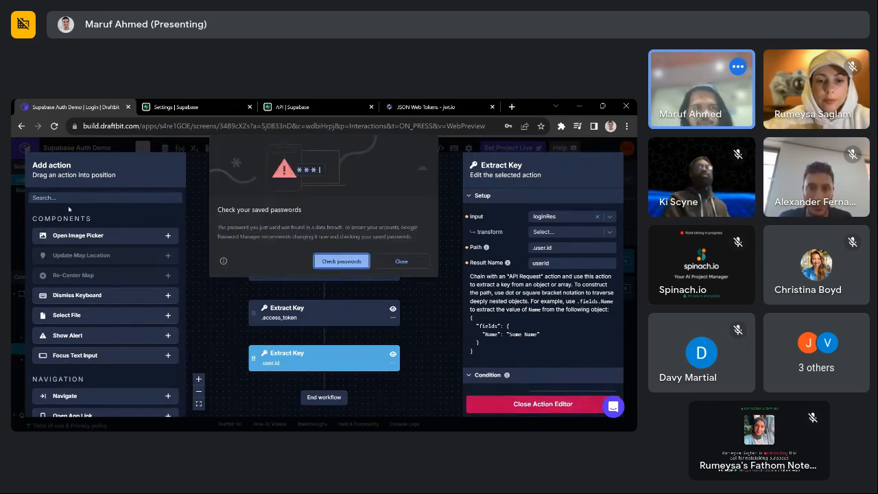
left_click(400, 262)
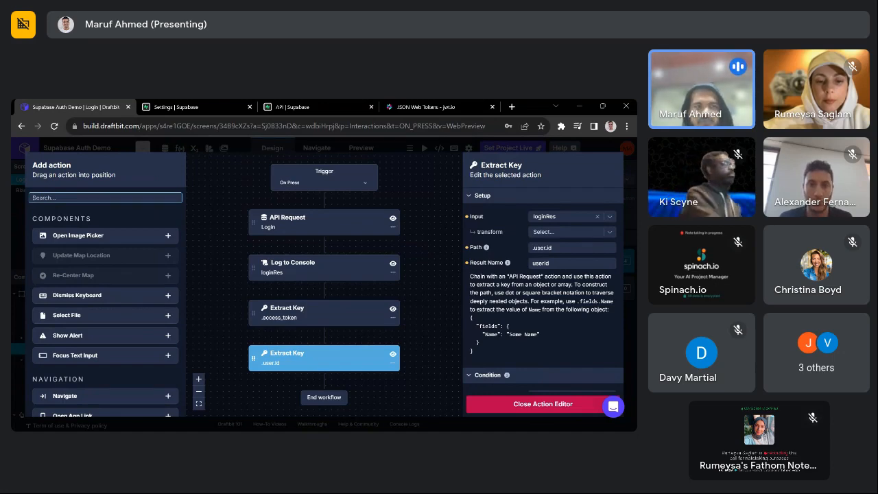
- Add a Set Variable step assigning token to AUTH_BEARER_TOKEN
type("set")
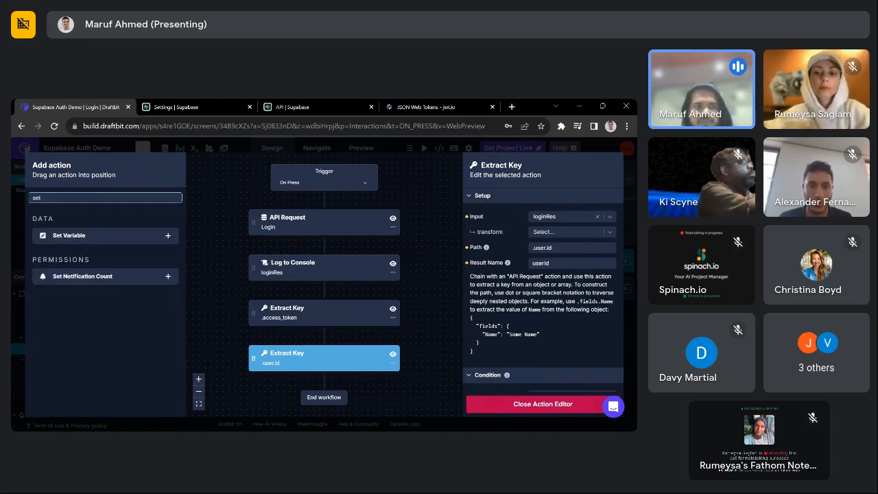
left_click(167, 235)
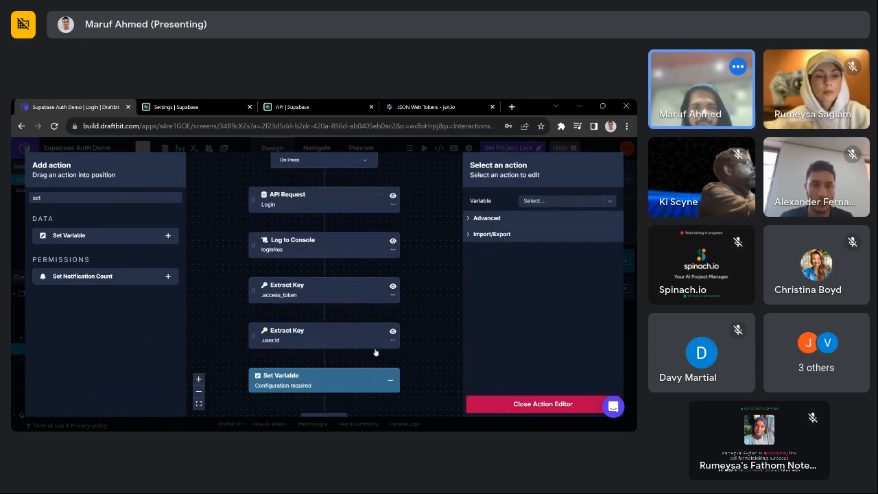
left_click(537, 201)
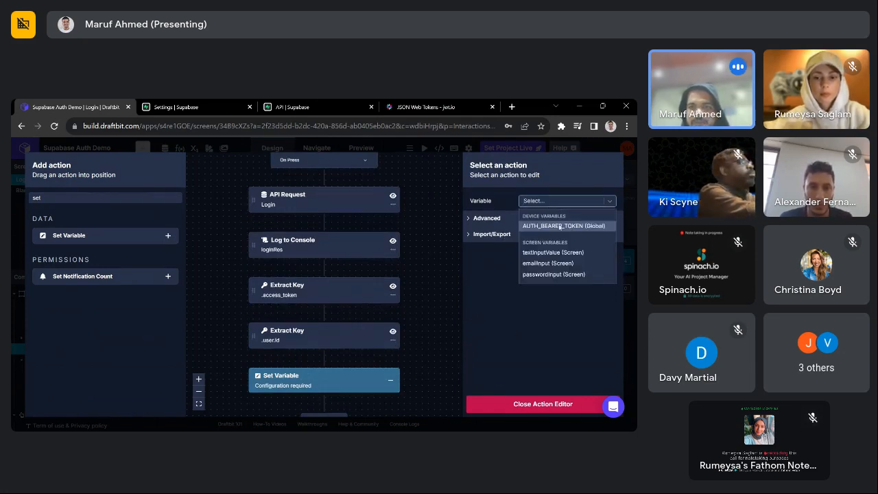
left_click(561, 226)
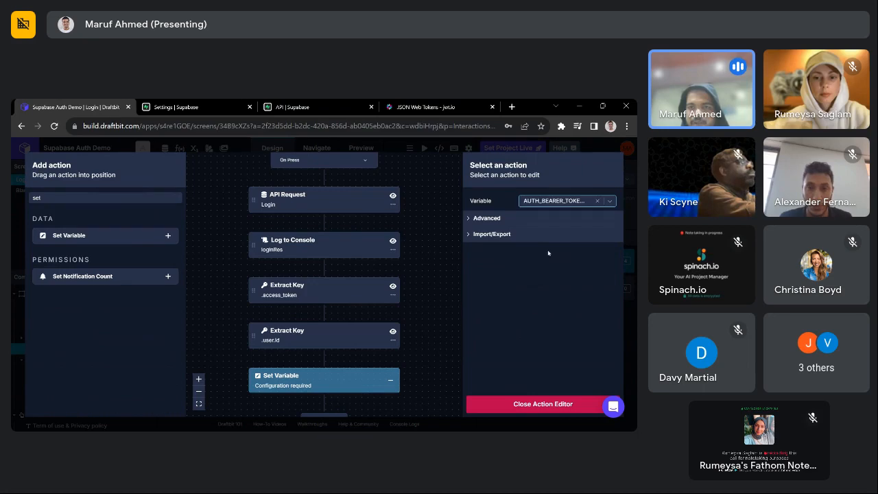
left_click(554, 217)
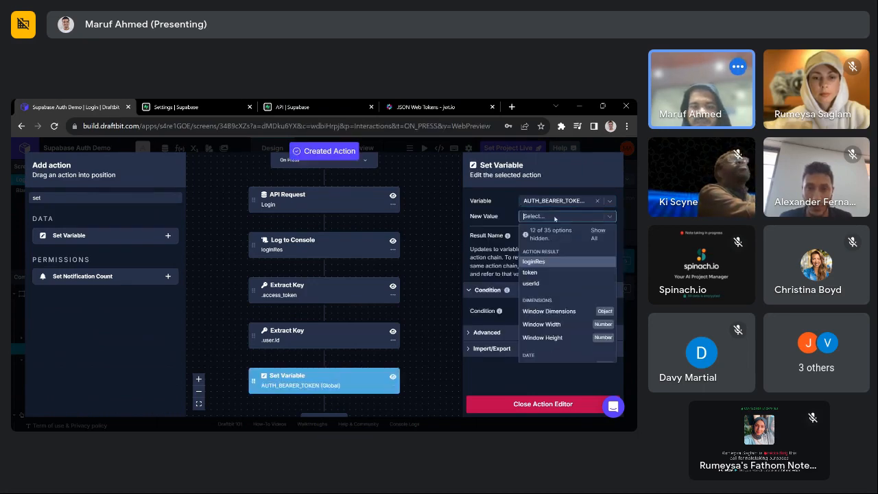
type("token")
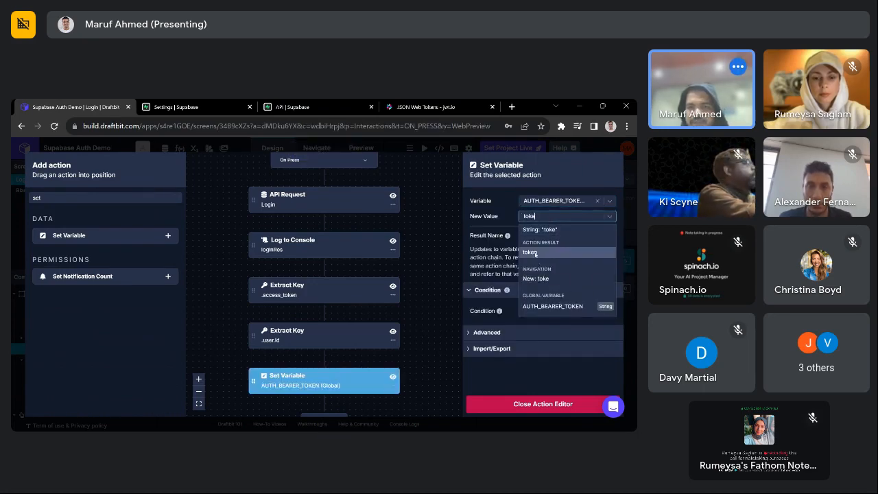
left_click(535, 252)
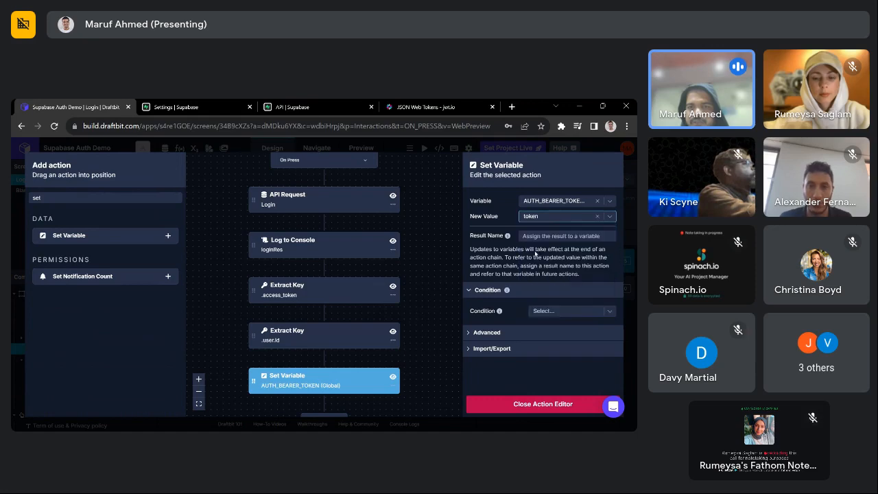
left_click(542, 404)
scroll(467, 315, "down", 3)
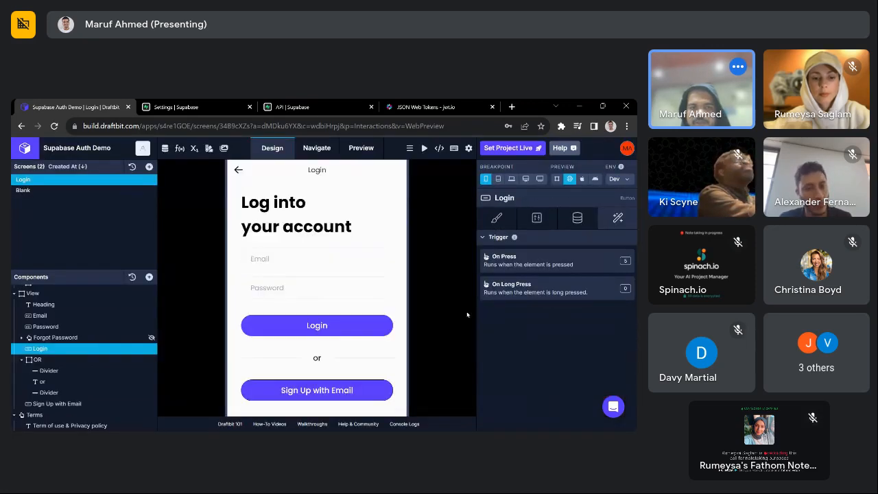
scroll(467, 315, "up", 3)
scroll(446, 288, "down", 2)
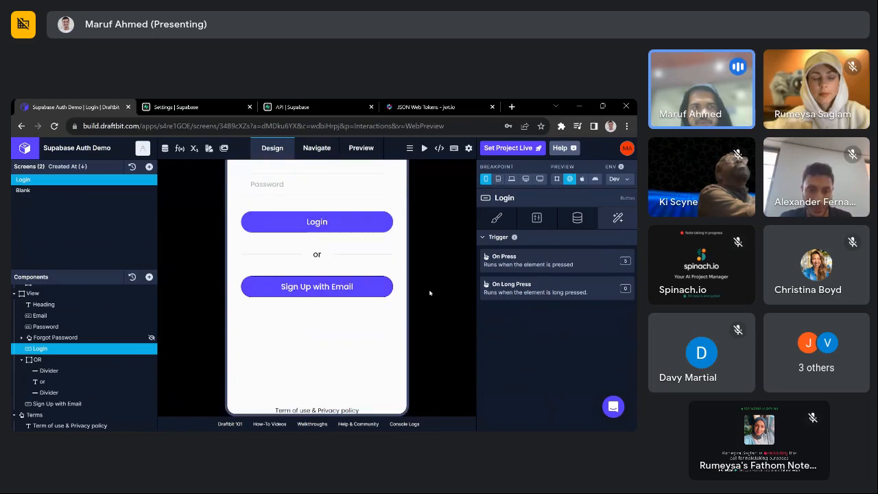
scroll(428, 259, "up", 1)
scroll(428, 259, "up", 3)
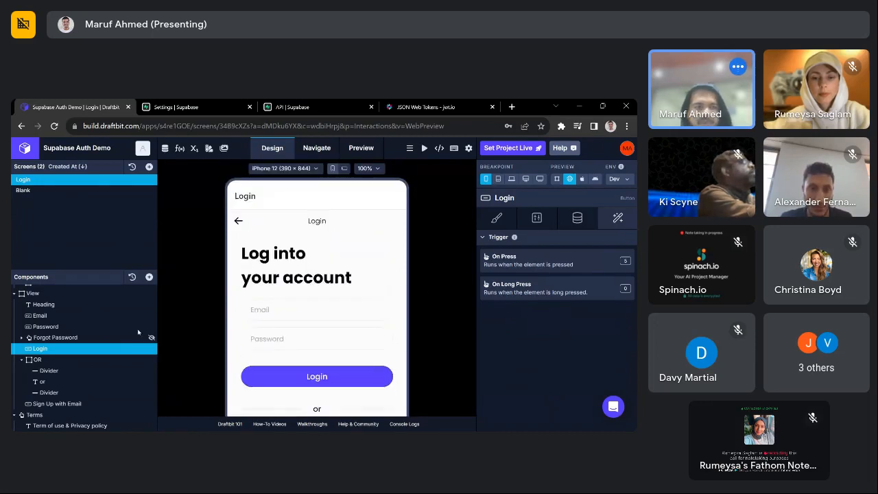
left_click(148, 166)
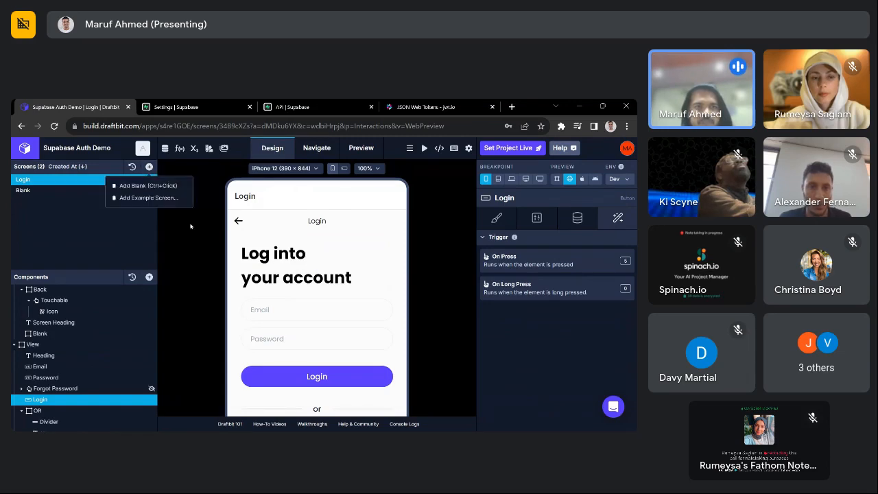
left_click(175, 199)
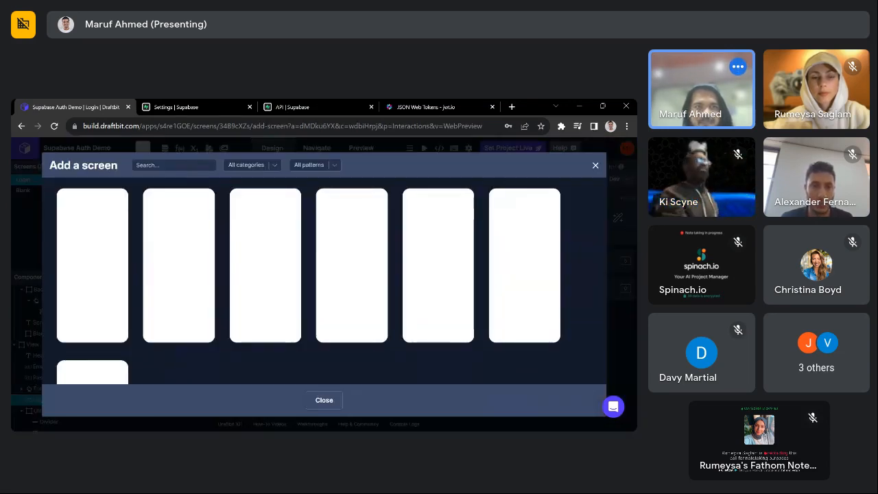
left_click(173, 165)
type("signup")
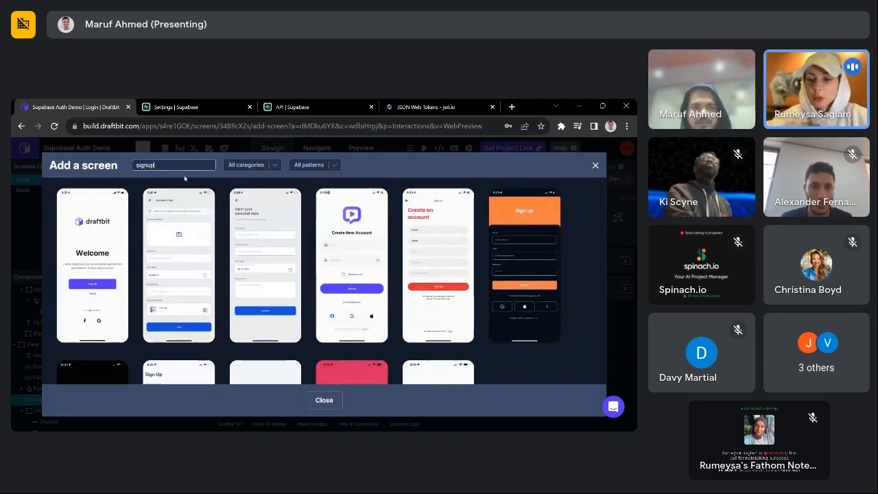
mouse_move(343, 312)
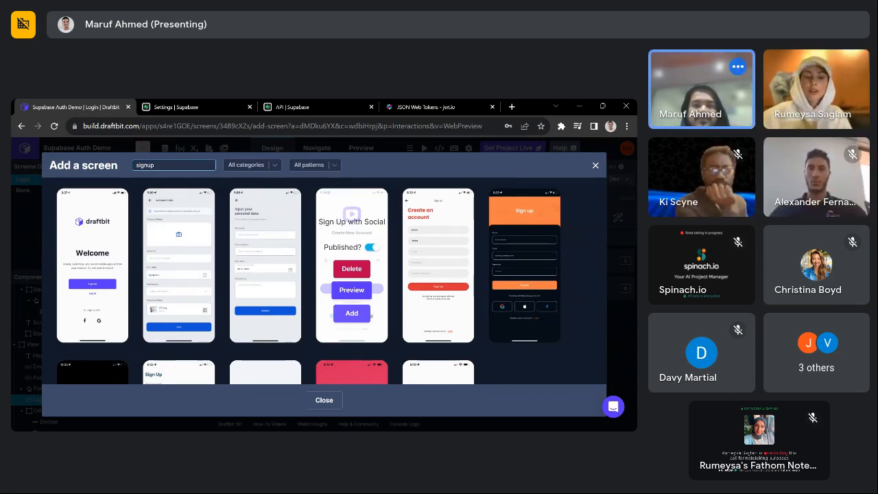
left_click(595, 167)
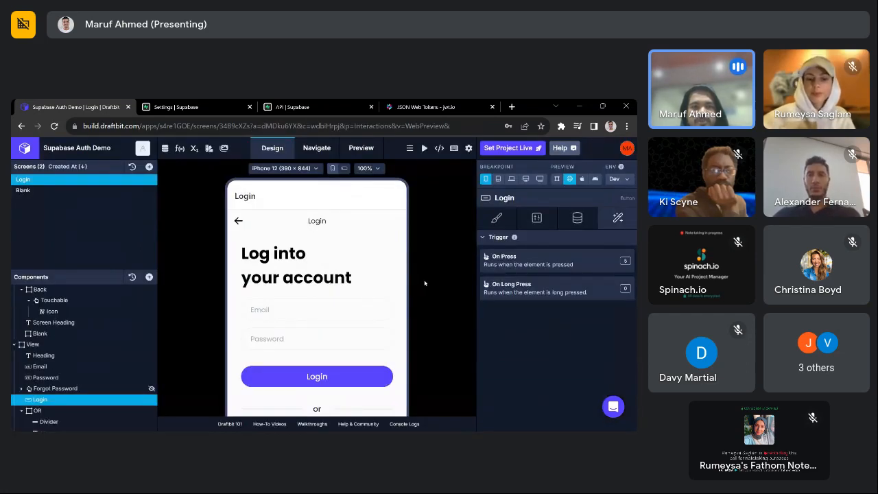
- Open the request headers of the Supabase REST API Auth me endpoint
left_click(168, 153)
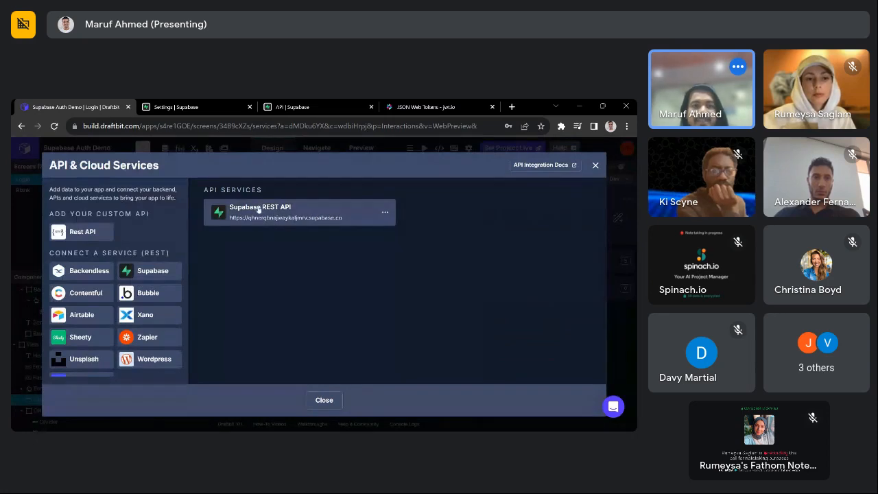
left_click(259, 209)
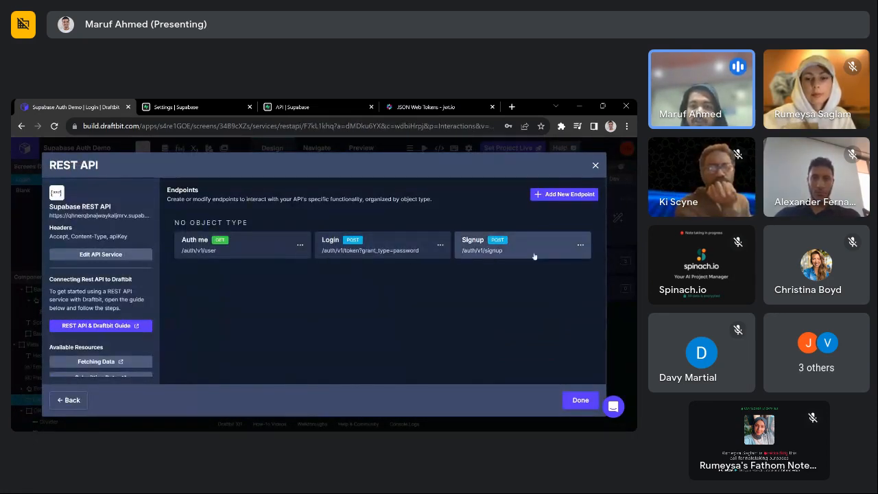
left_click(204, 248)
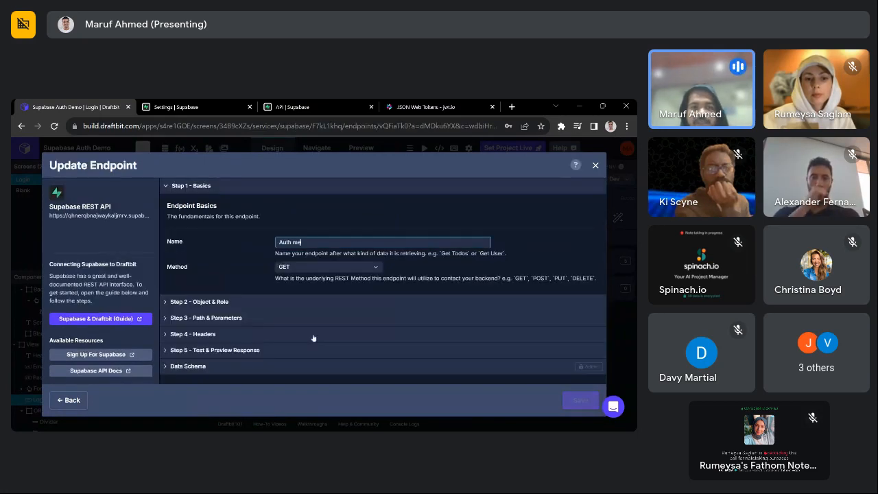
left_click(255, 336)
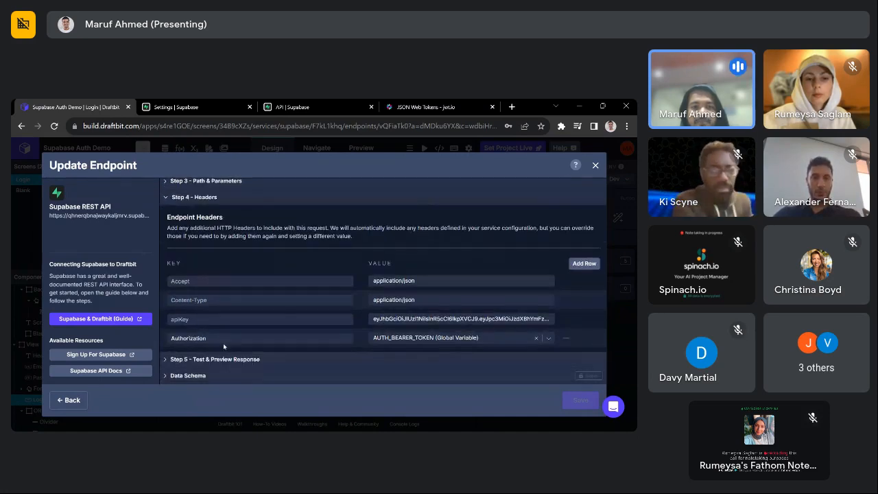
scroll(223, 346, "up", 1)
scroll(231, 243, "down", 1)
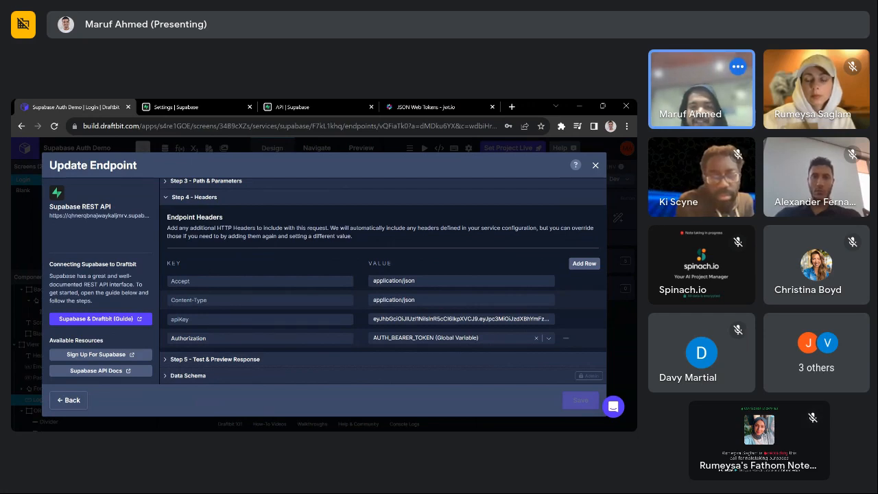
scroll(221, 194, "up", 1)
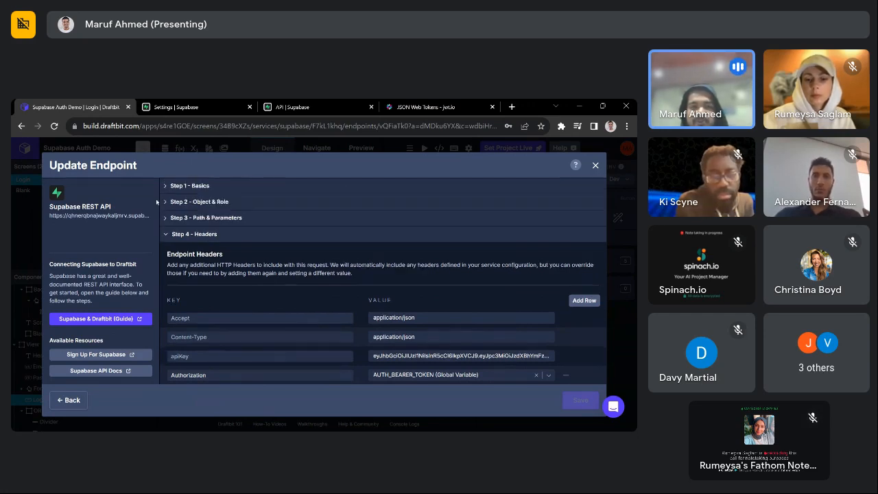
left_click(226, 186)
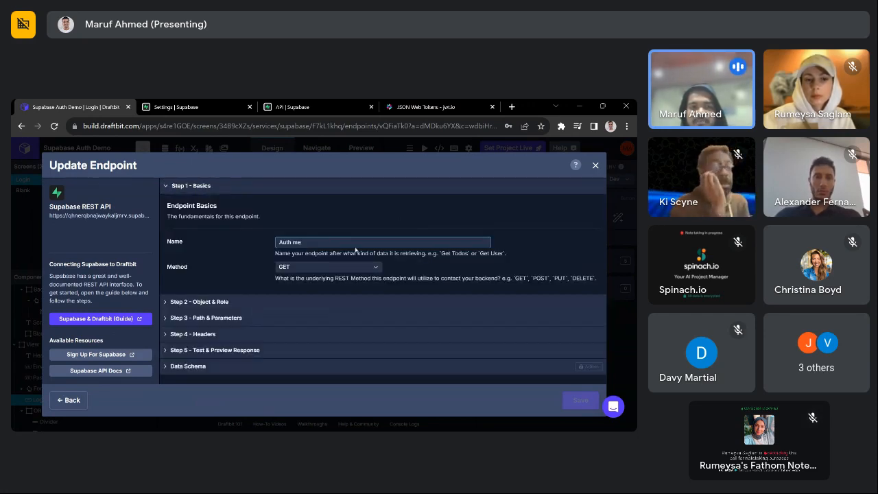
left_click(265, 334)
scroll(478, 354, "down", 1)
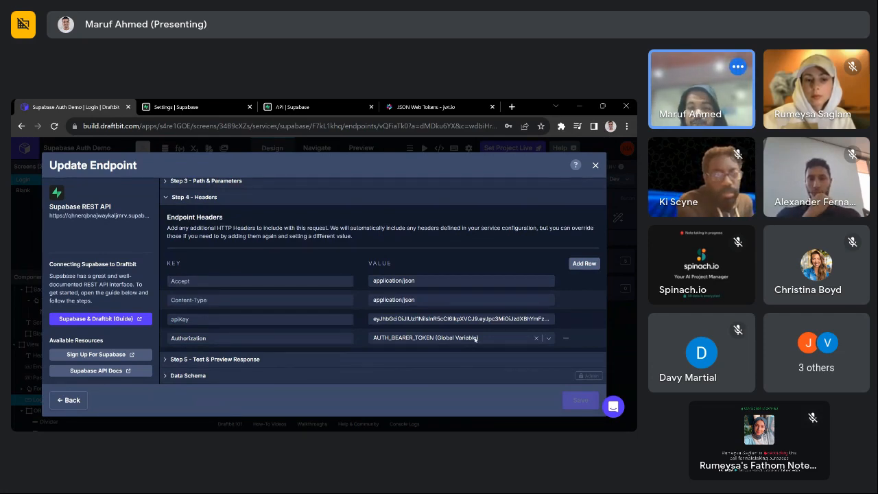
- Confirm the Authorization header uses AUTH_BEARER_TOKEN, then open the app Variables
left_click(481, 338)
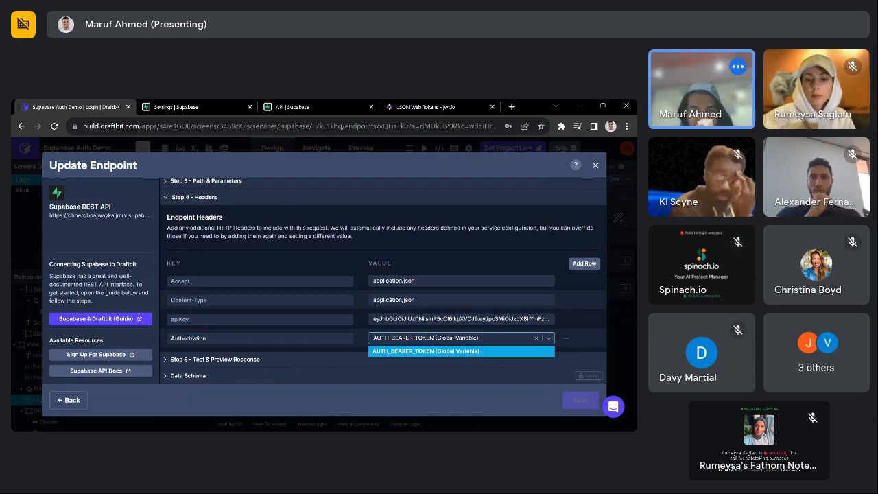
left_click(357, 341)
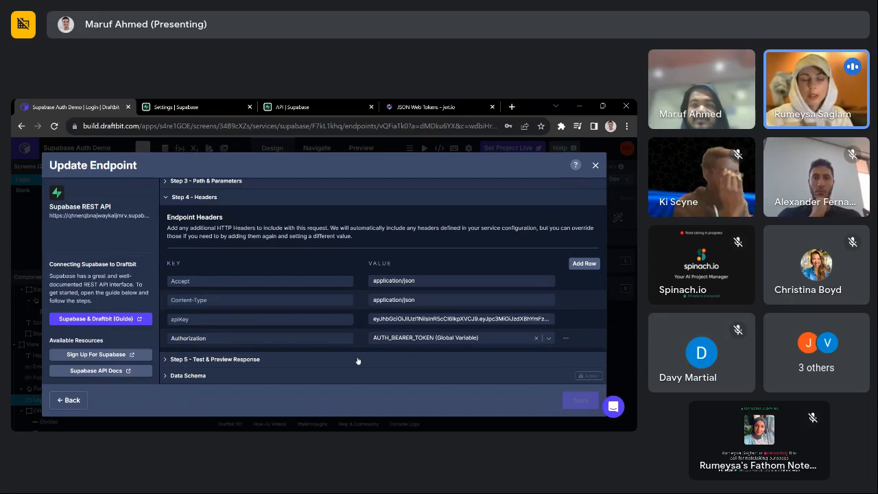
left_click(596, 166)
left_click(194, 148)
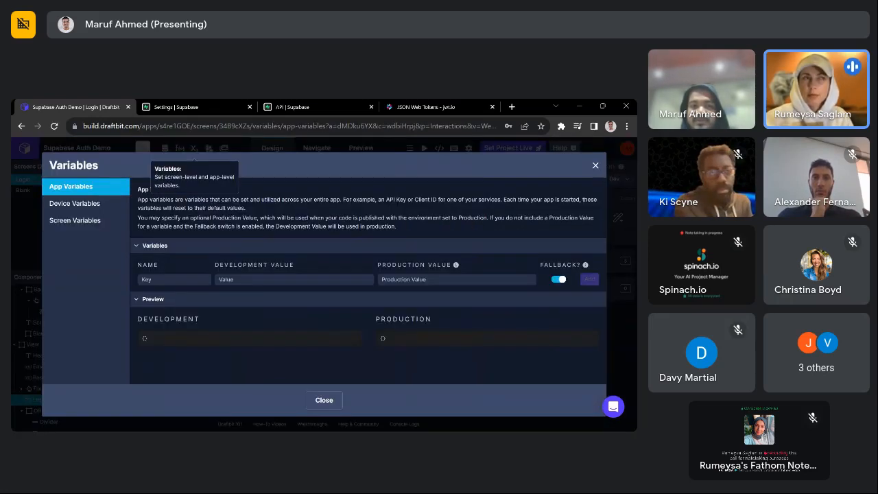
- Compare Device and App Variables, checking AUTH_BEARER_TOKEN among the device variables
left_click(75, 203)
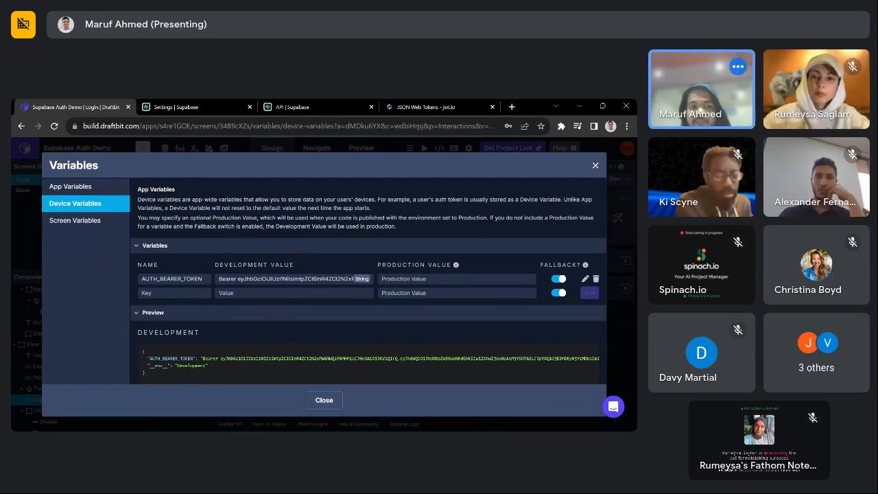
left_click(70, 191)
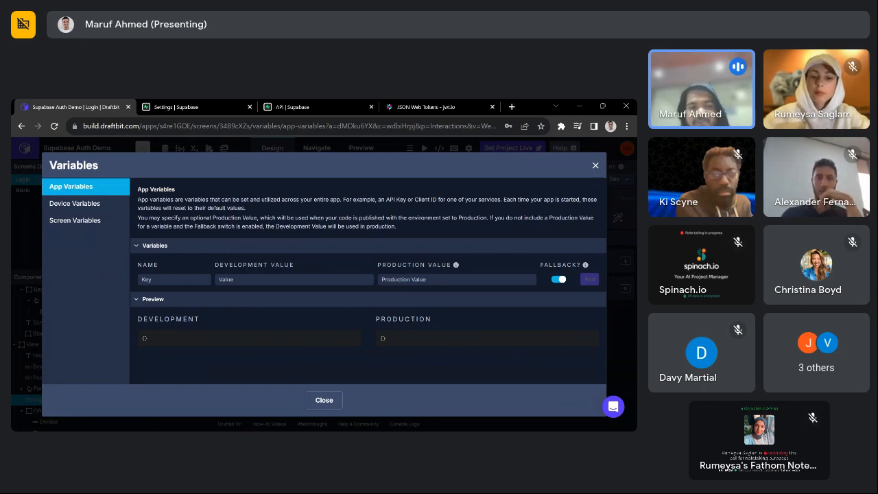
left_click(101, 208)
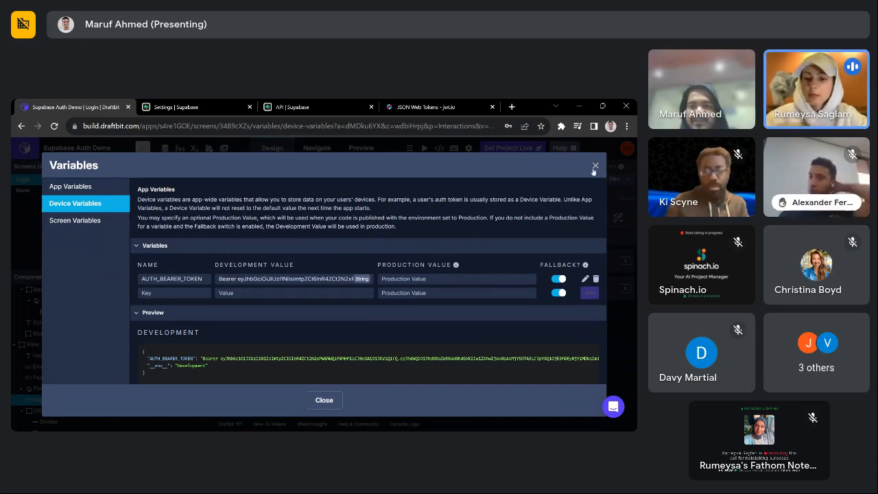
- Add an AUTH_USER_ID device variable next to AUTH_BEARER_TOKEN and close the Variables window
left_click(96, 222)
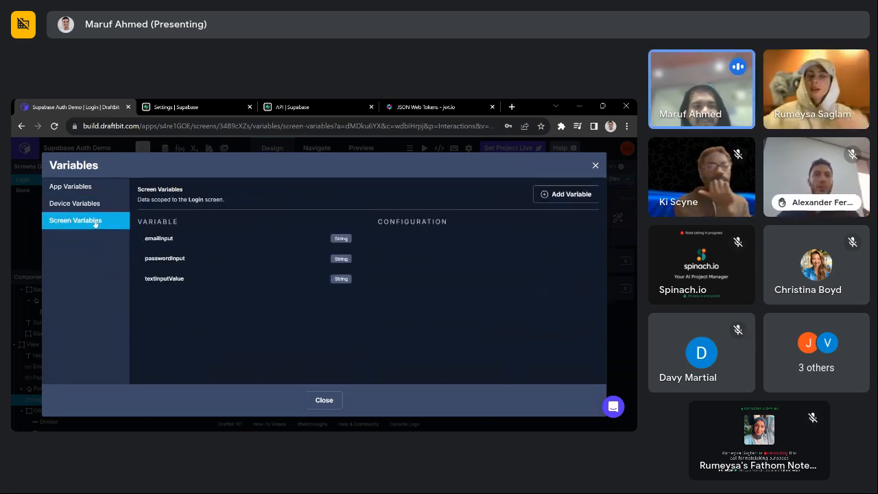
left_click(92, 204)
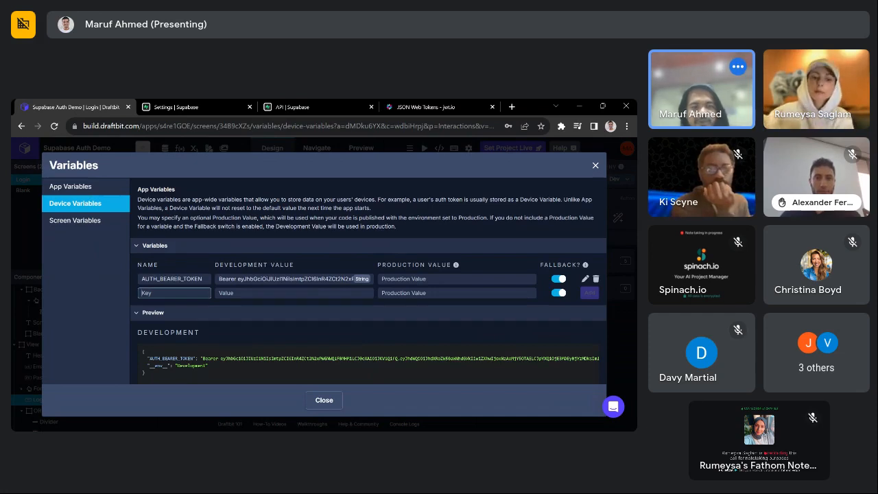
type("AUTH")
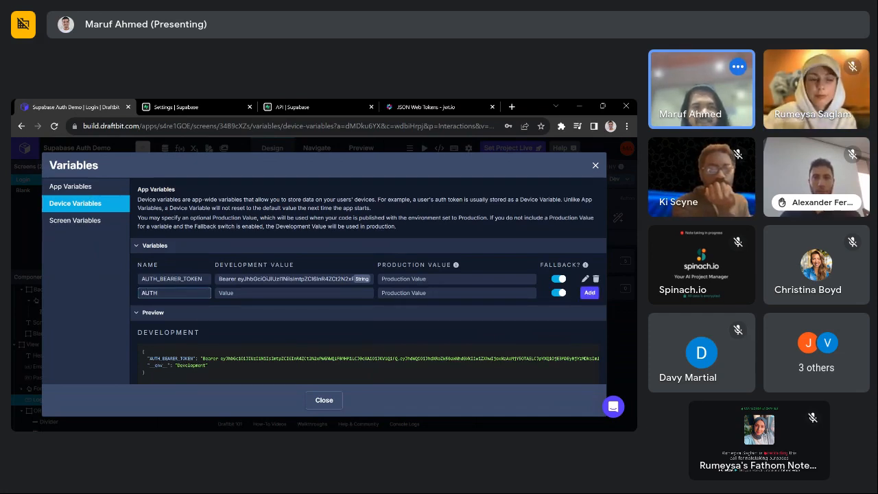
type("_USER")
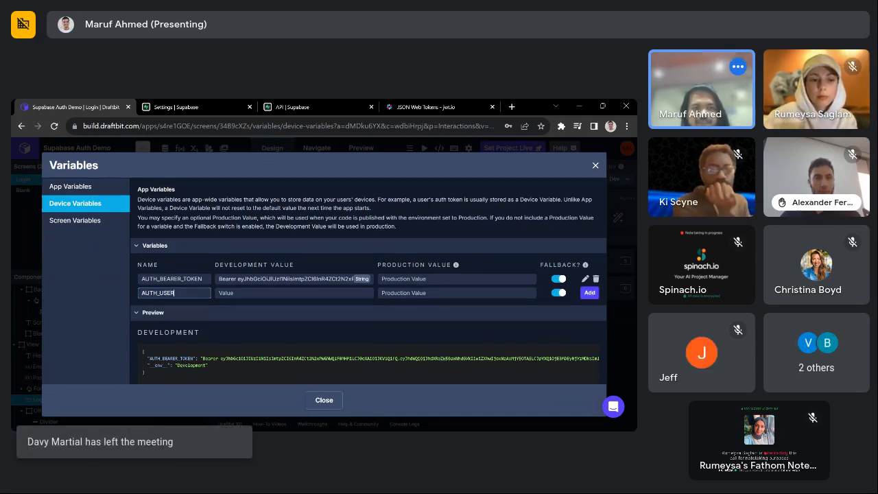
type("_ID")
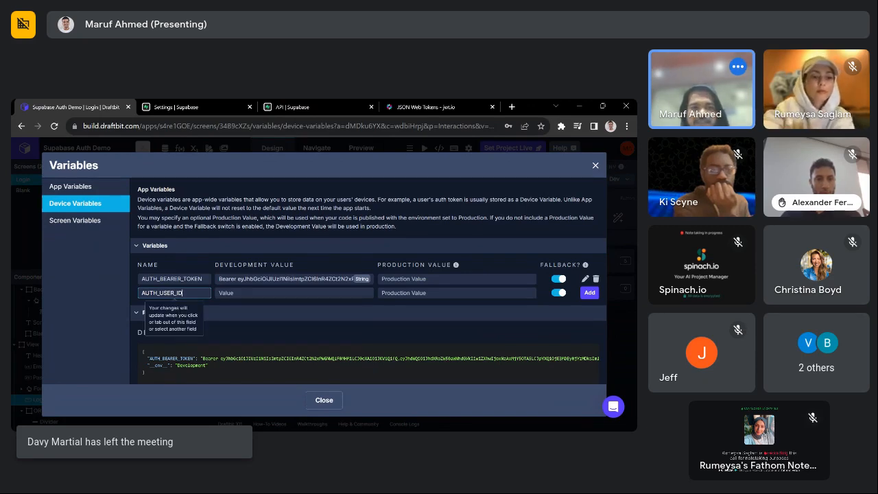
key("Tab")
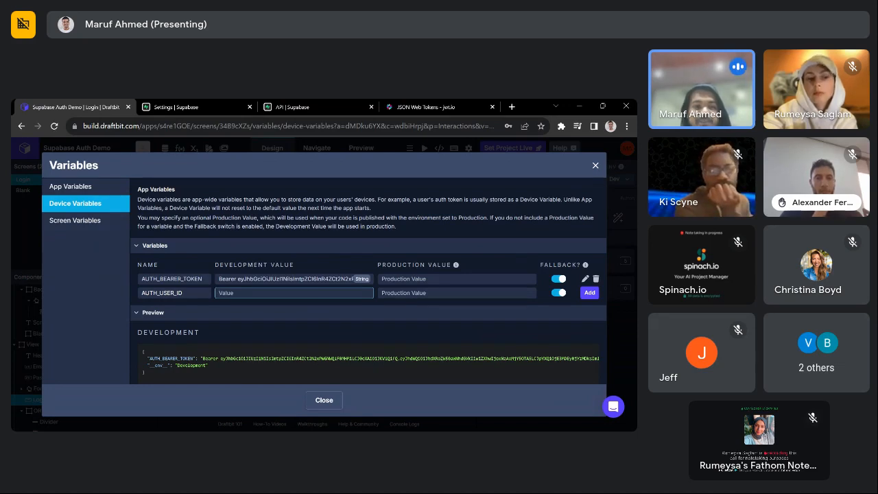
left_click(589, 294)
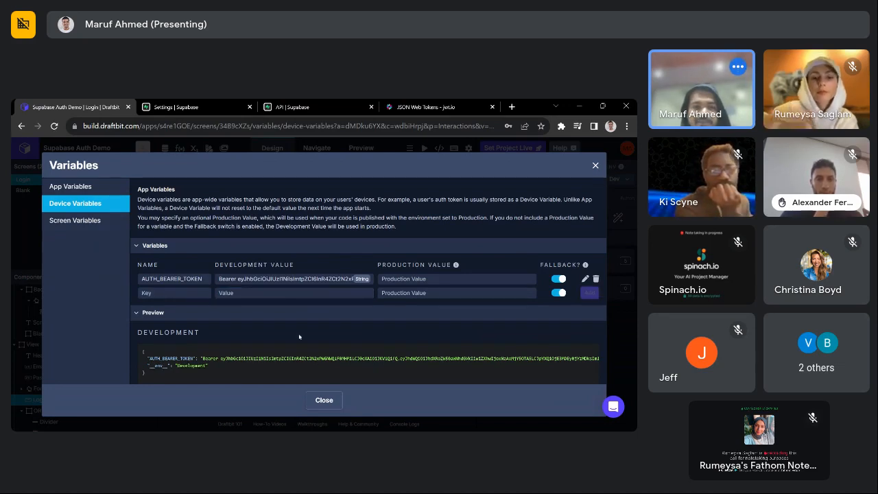
left_click(324, 401)
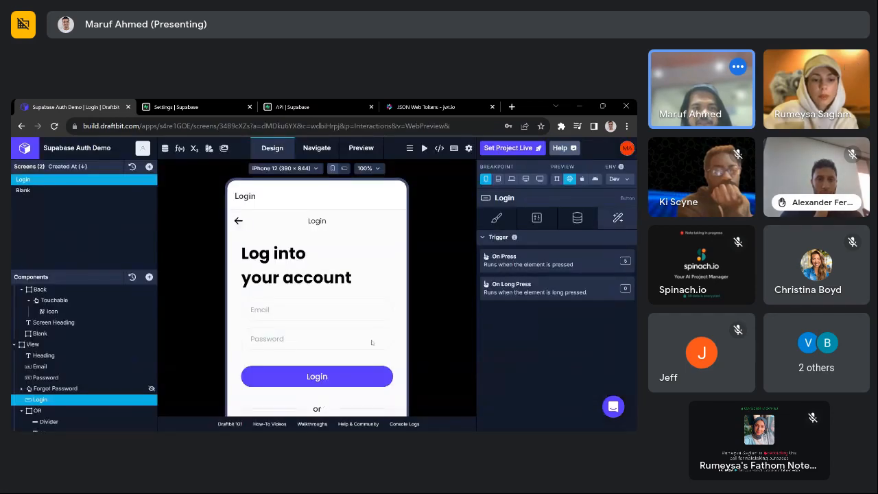
- Apply the AddBearerPrefix transform to token in the On Press Set Variable action for AUTH_BEARER_TOKEN
left_click(534, 268)
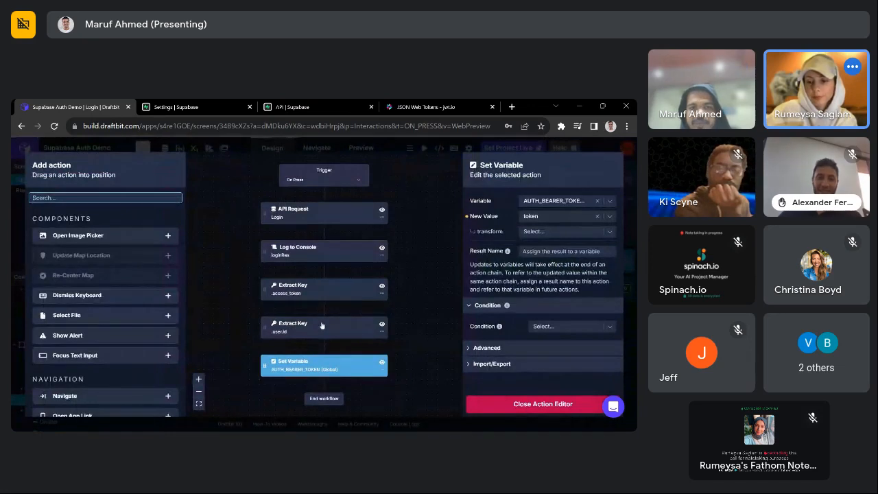
left_click(326, 372)
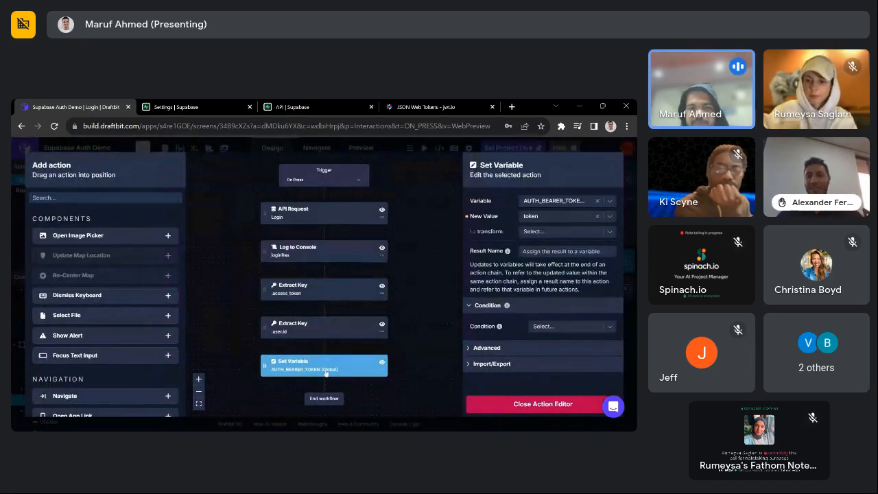
left_click(550, 231)
type("be")
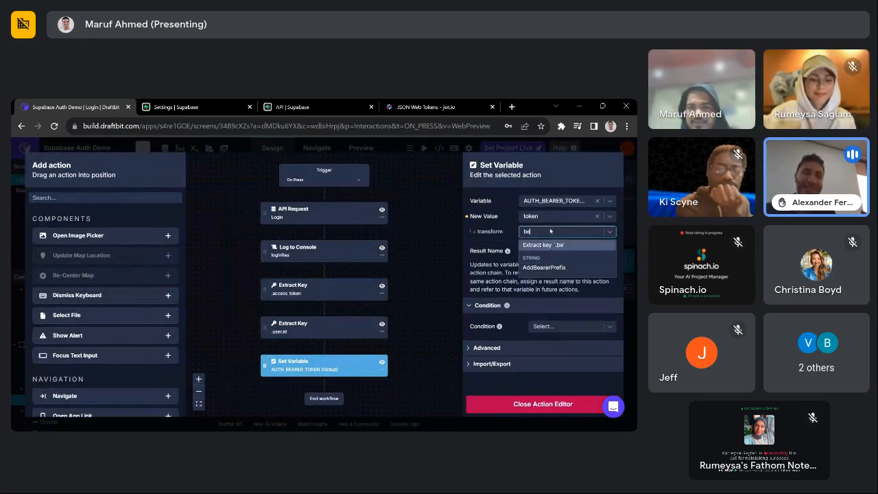
left_click(554, 270)
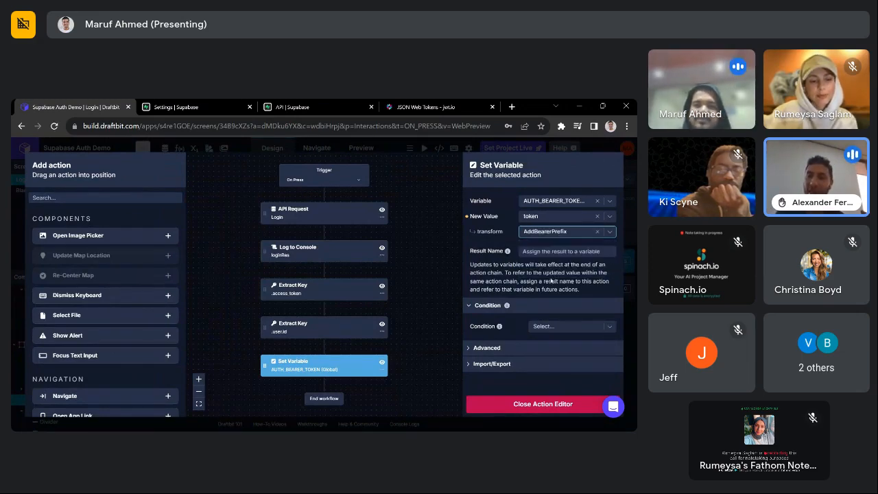
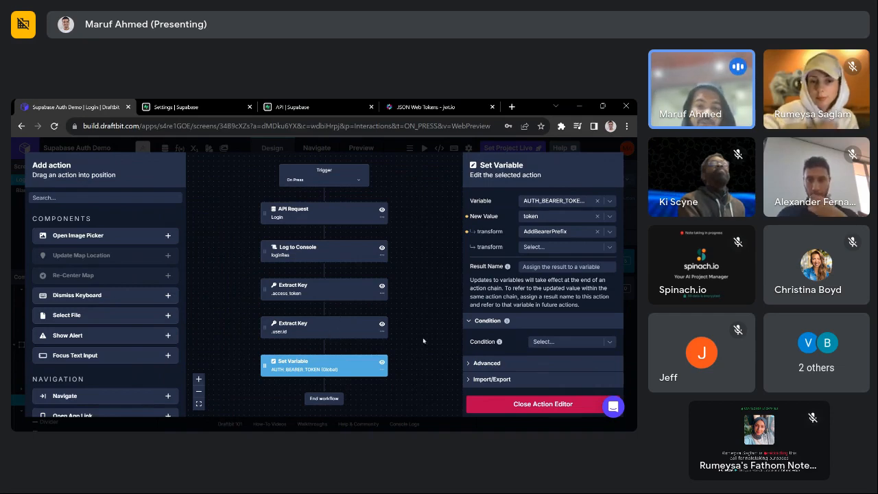
- Add a Set Variable action that stores userId in the global AUTH_USER_ID variable
left_click(127, 196)
type("set")
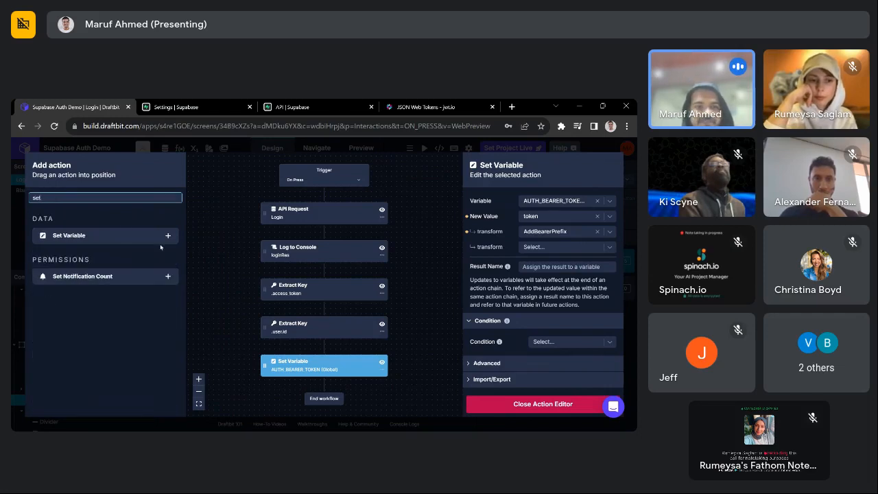
left_click(168, 236)
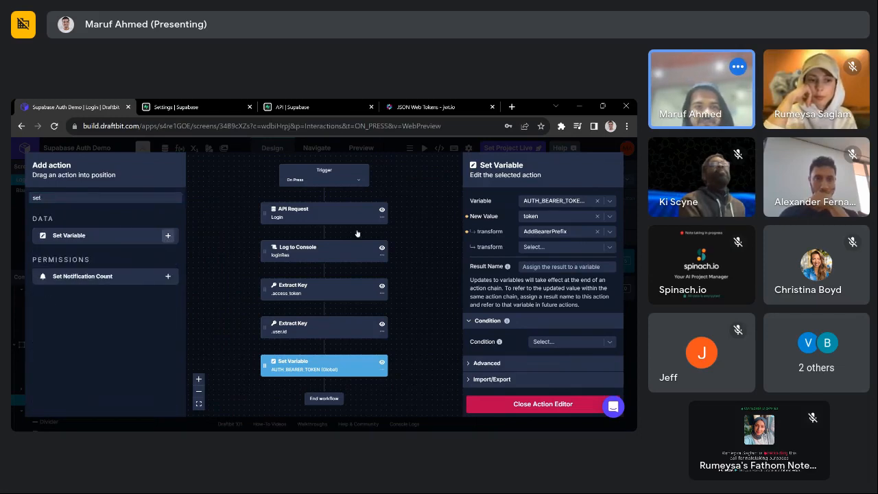
left_click(578, 201)
type("auth")
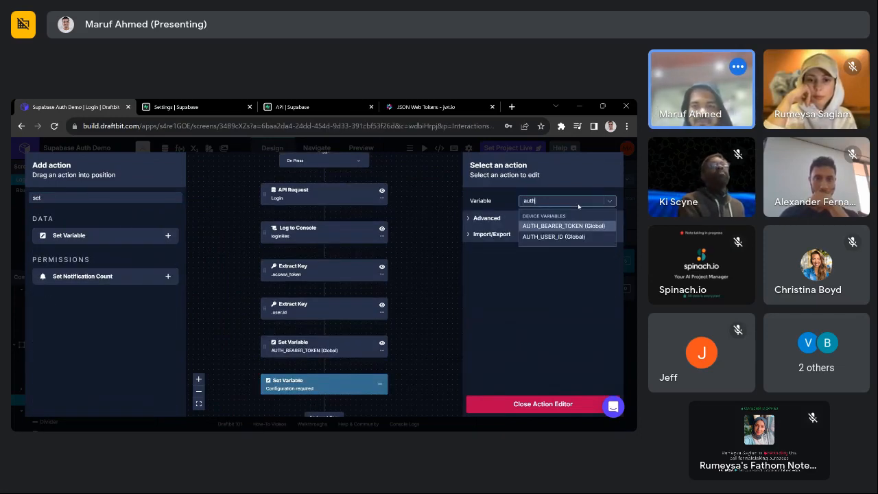
left_click(559, 237)
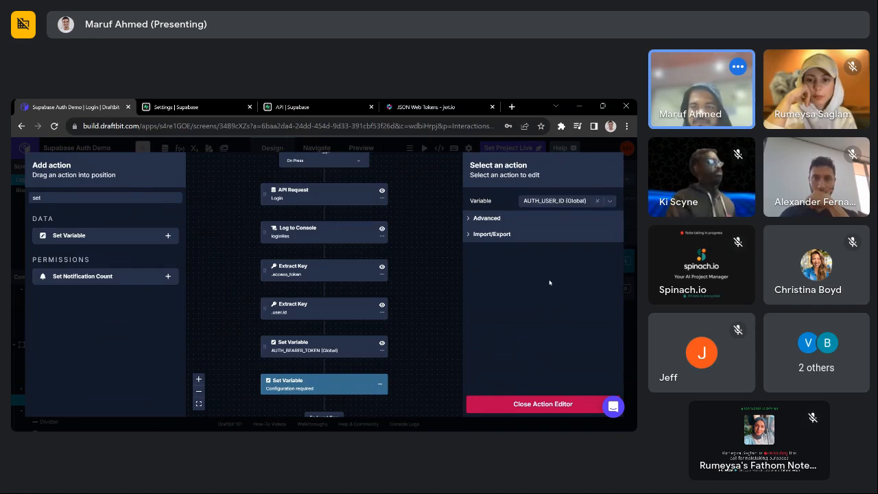
left_click(556, 216)
type("user")
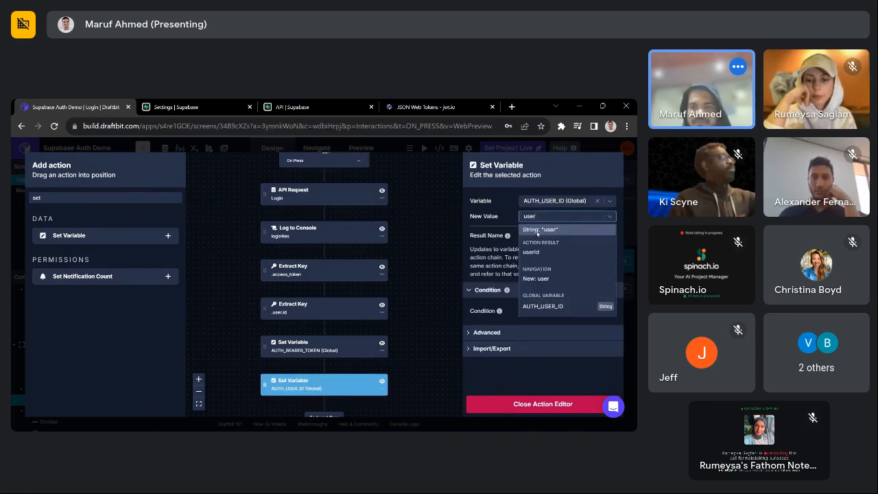
left_click(542, 253)
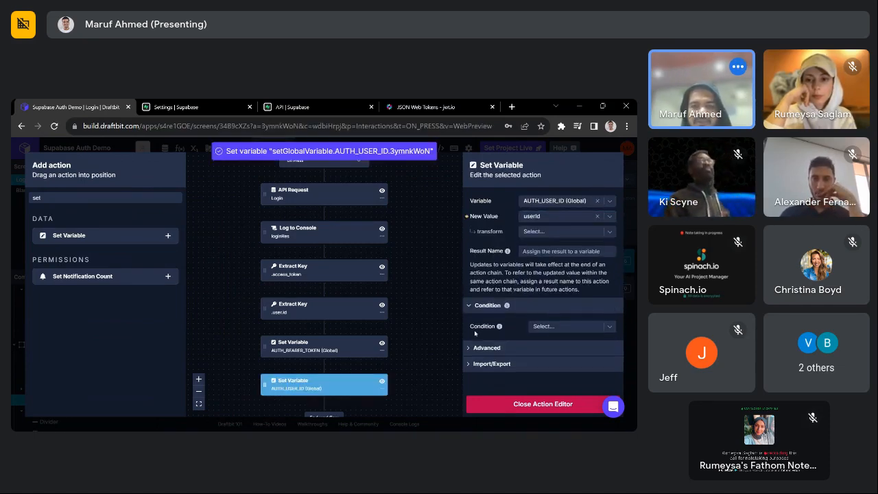
scroll(376, 353, "down", 1)
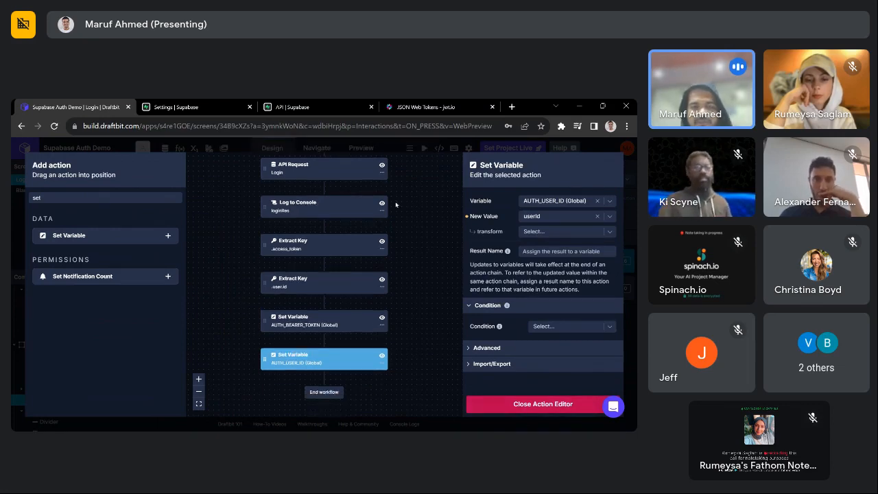
- Add a Navigate action to the Blank screen, then close the action editor
left_click(106, 197)
key("BackSpace")
key("BackSpace")
key("BackSpace")
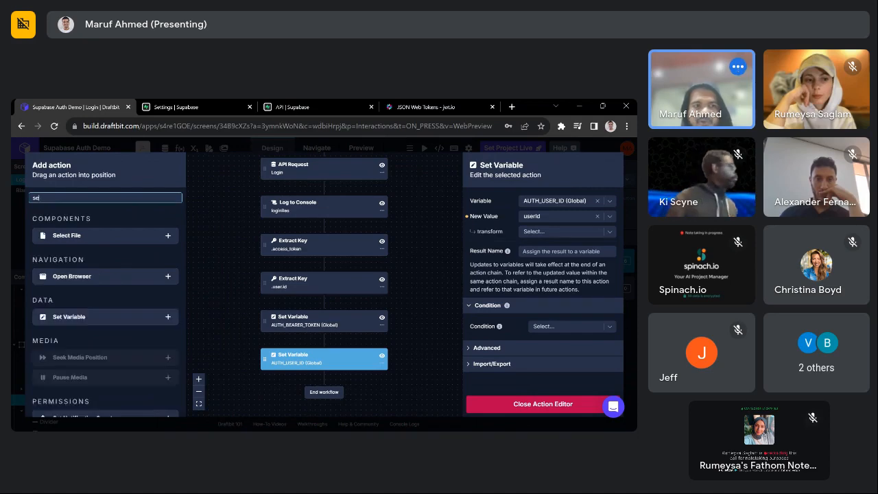
type("jn")
key("BackSpace")
key("BackSpace")
type("navi")
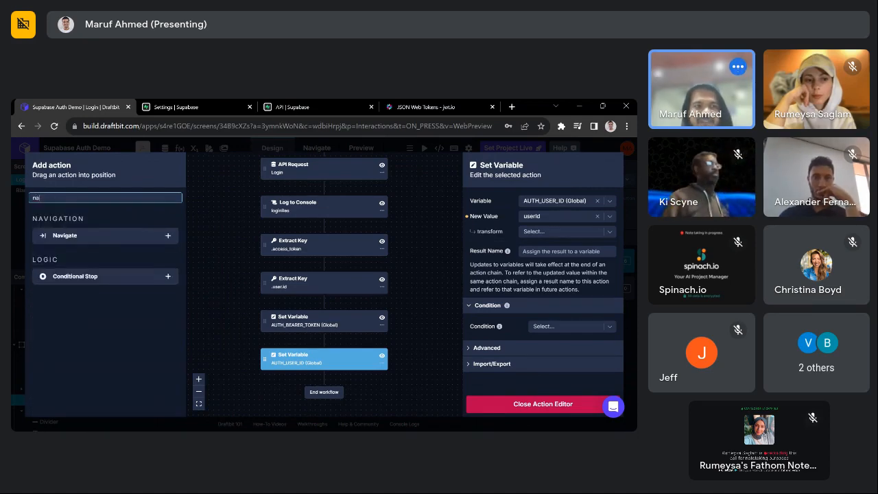
left_click(167, 236)
left_click(579, 216)
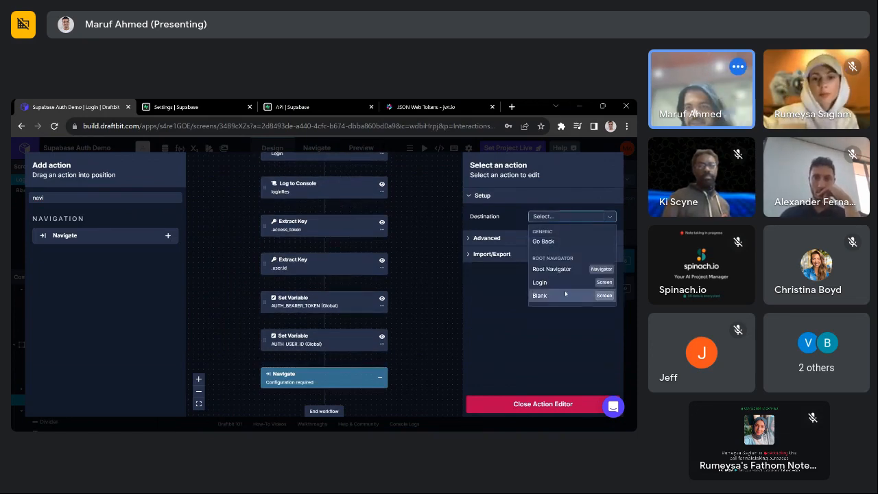
left_click(563, 294)
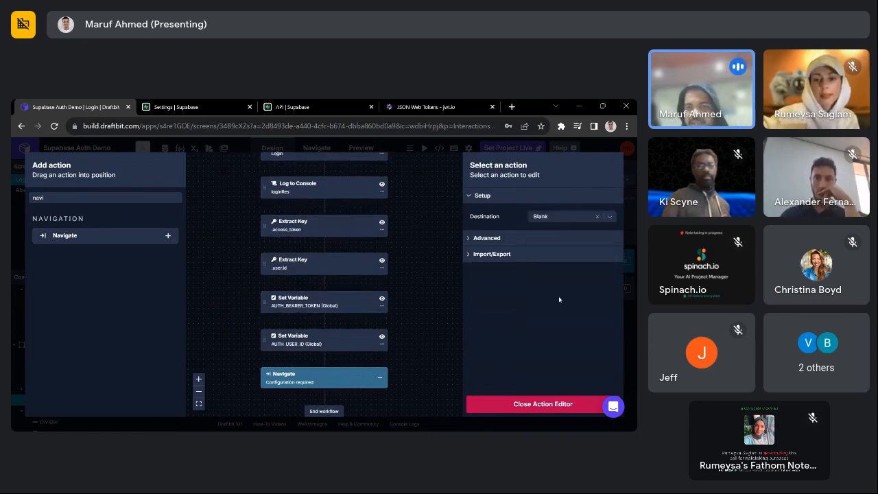
left_click(535, 404)
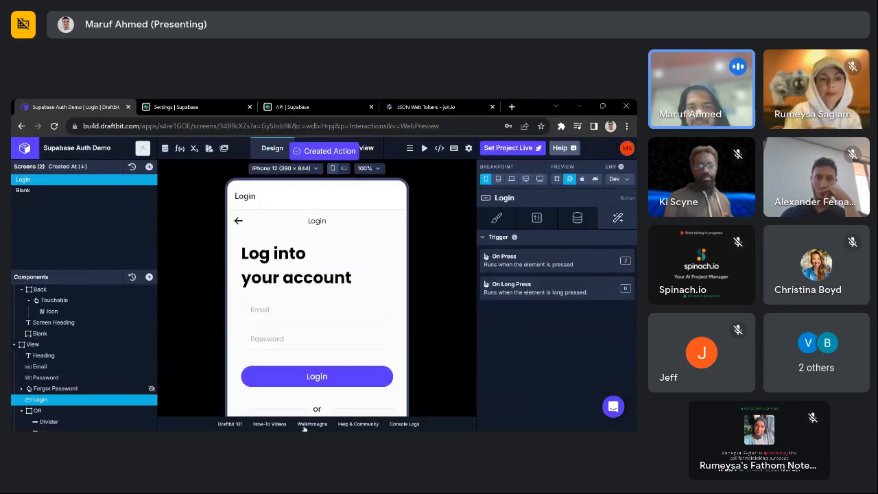
- Open the Blank screen and add a Fetch component to it
scroll(325, 290, "down", 3)
left_click(24, 190)
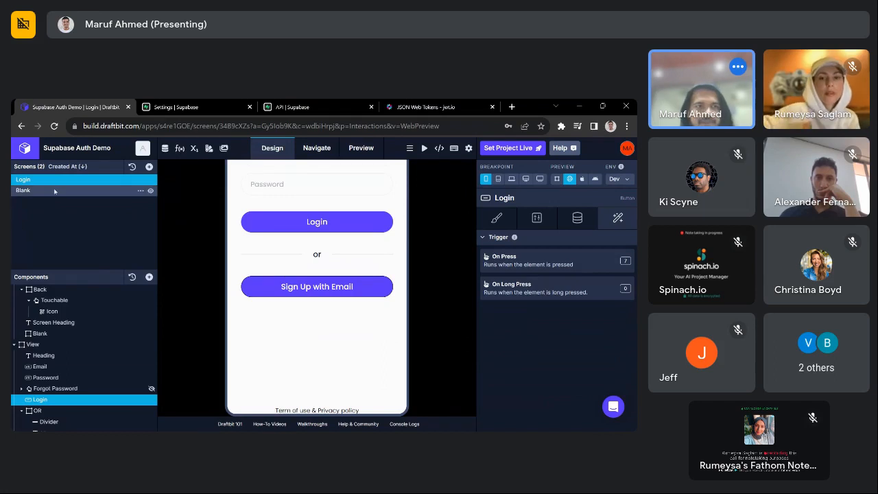
left_click(149, 167)
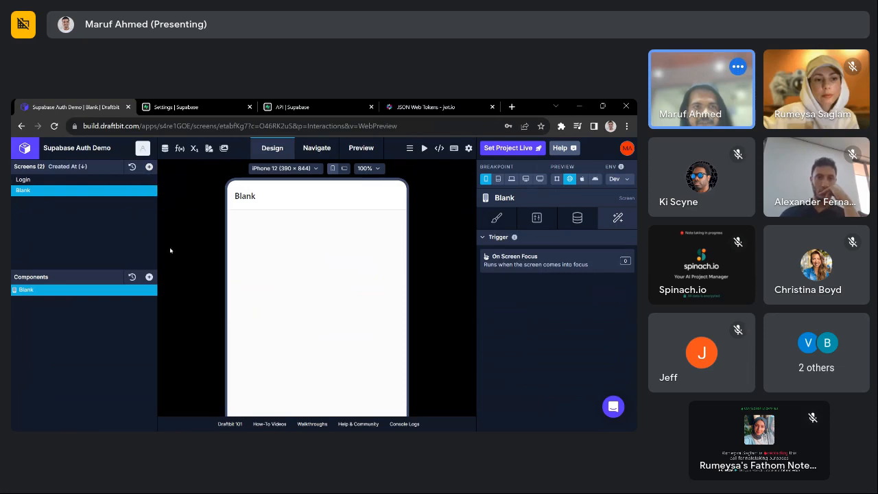
left_click(149, 277)
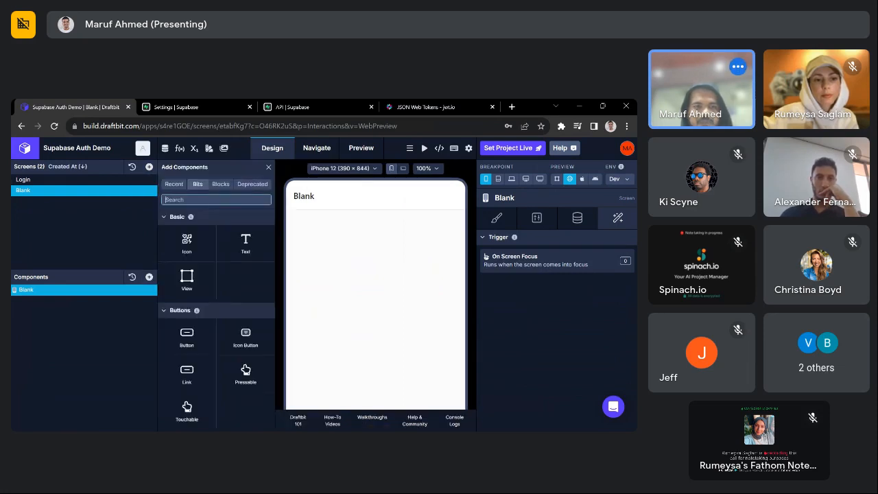
type("fetch")
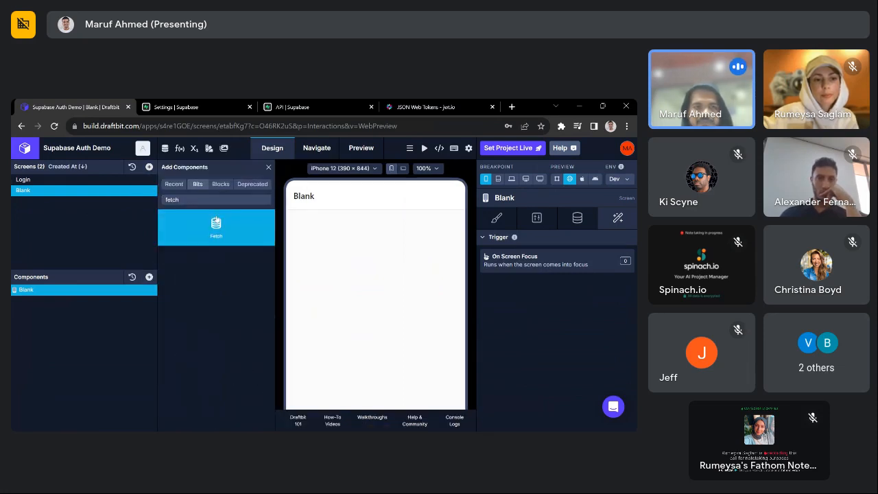
left_click(217, 231)
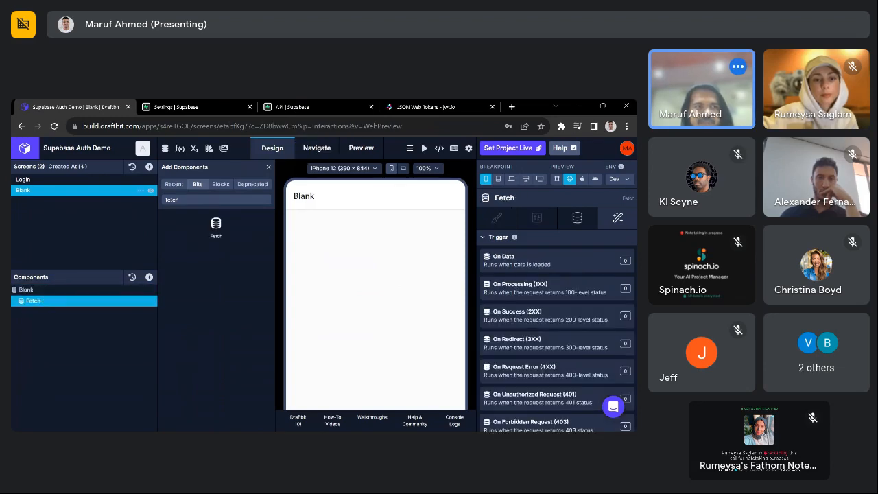
- Rename the Blank screen to Profile and the Fetch component to Auth Me
double_click(35, 191)
type("Profil")
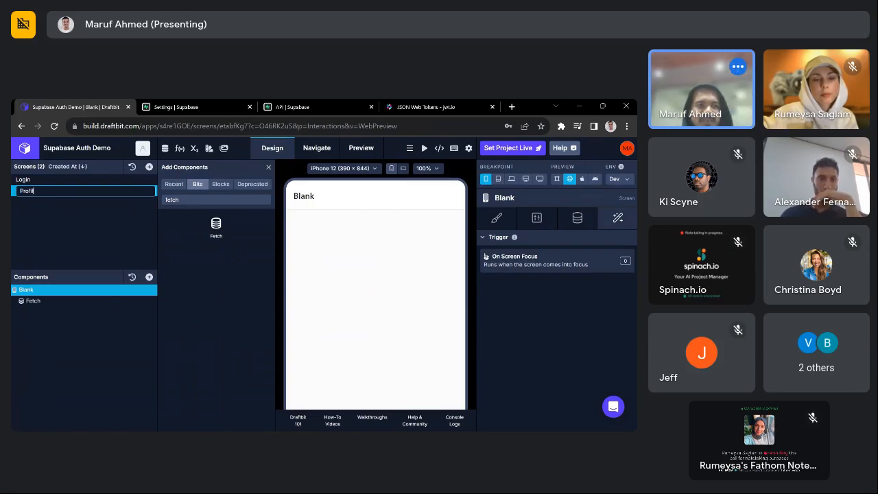
key("Escape")
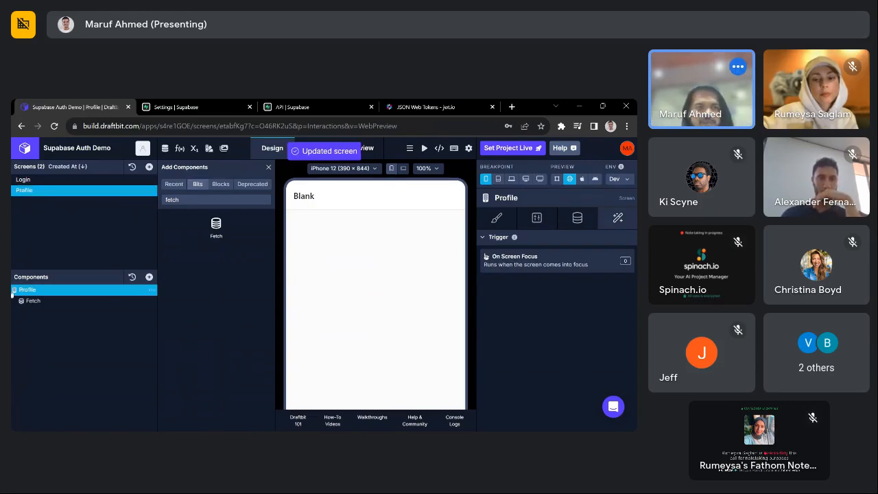
left_click(96, 301)
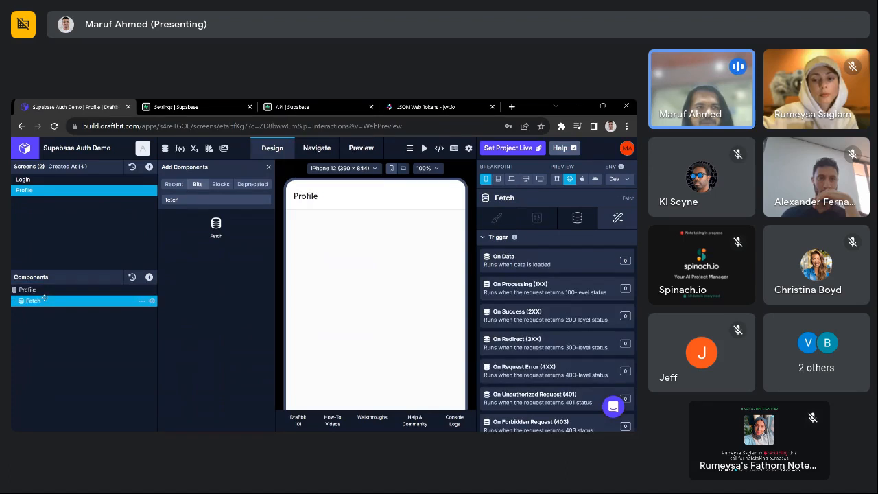
double_click(96, 305)
type("Auth ")
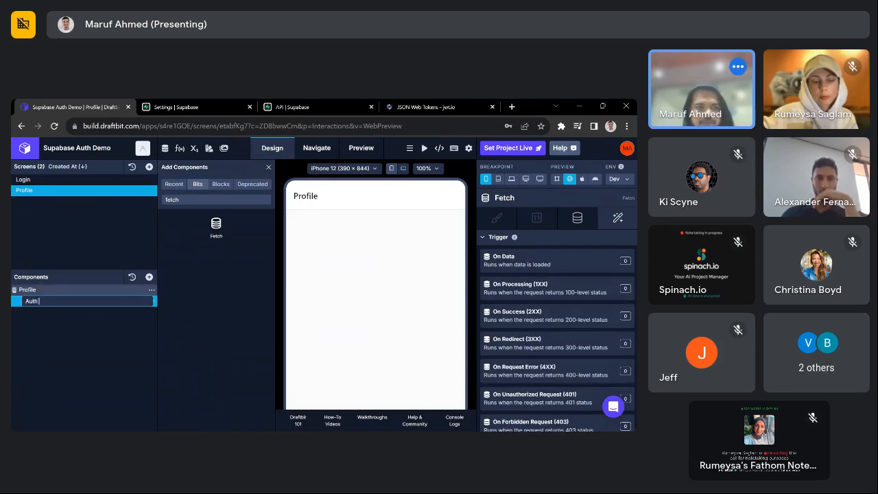
type("Me")
key("Return")
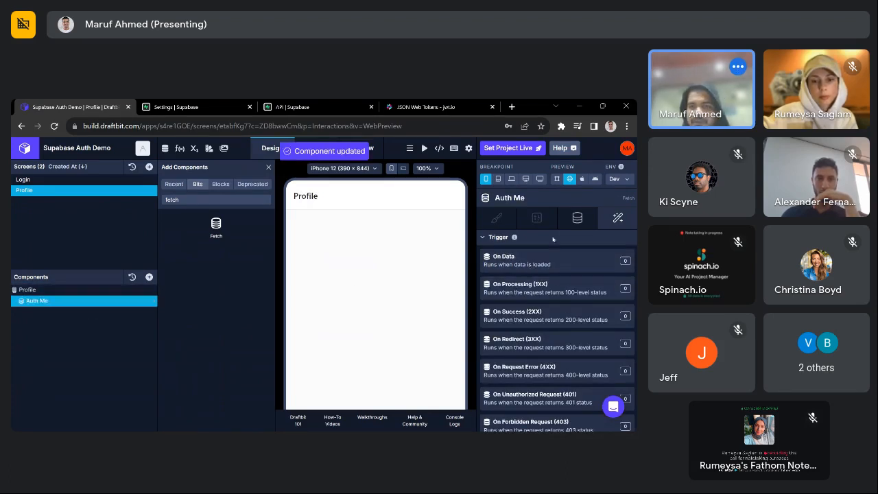
left_click(579, 220)
- Set Auth Me's service to Supabase REST API, using the Auth me (GET) endpoint
left_click(593, 259)
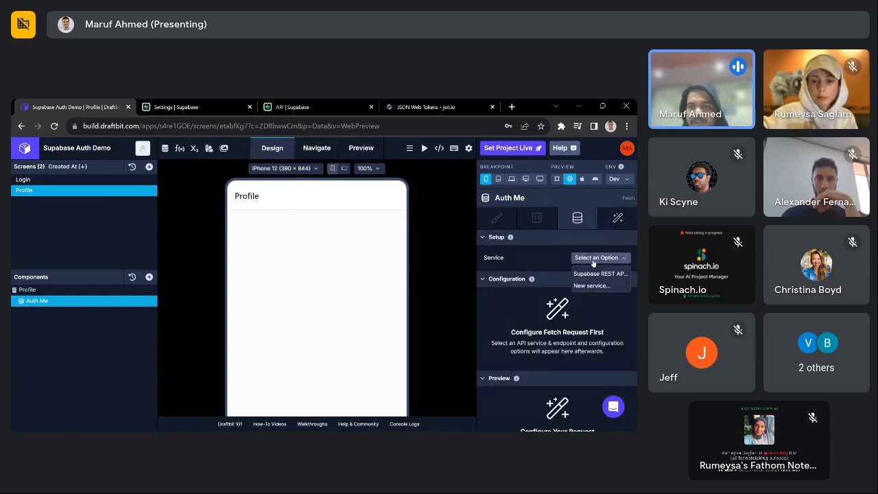
left_click(604, 274)
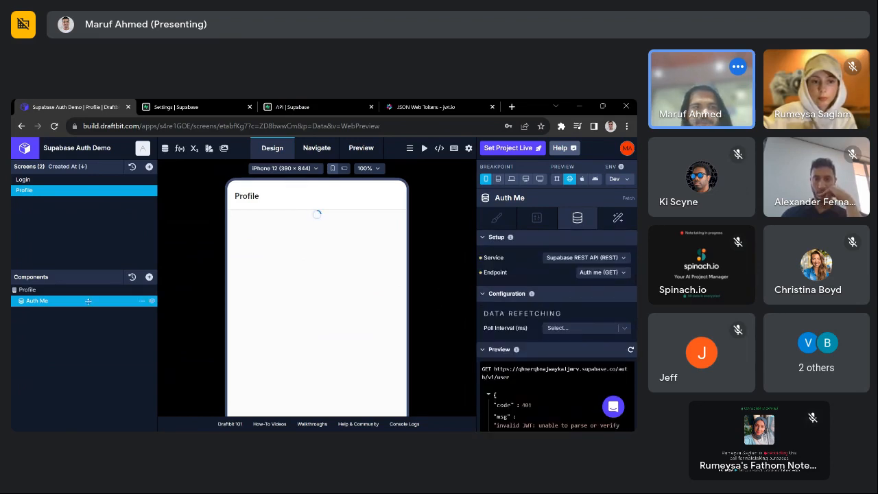
left_click(148, 277)
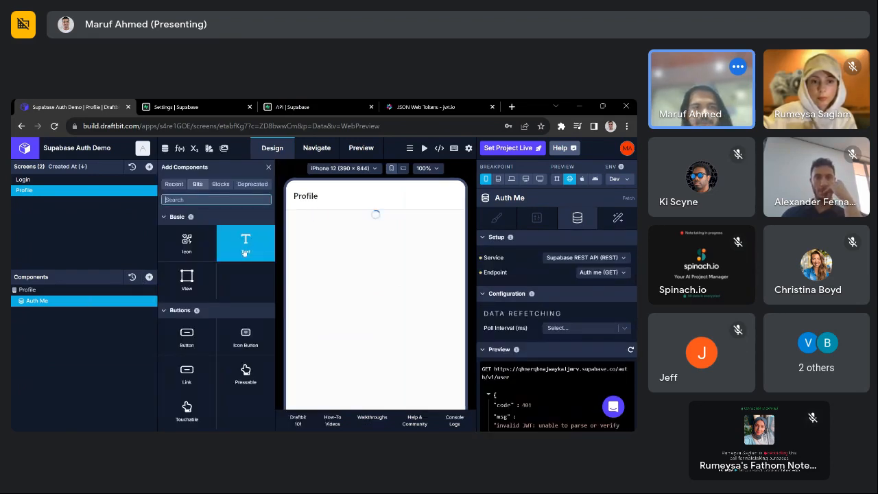
- Place a View inside the Auth Me fetch and a Text component inside the View
left_click_drag(186, 278, 110, 310)
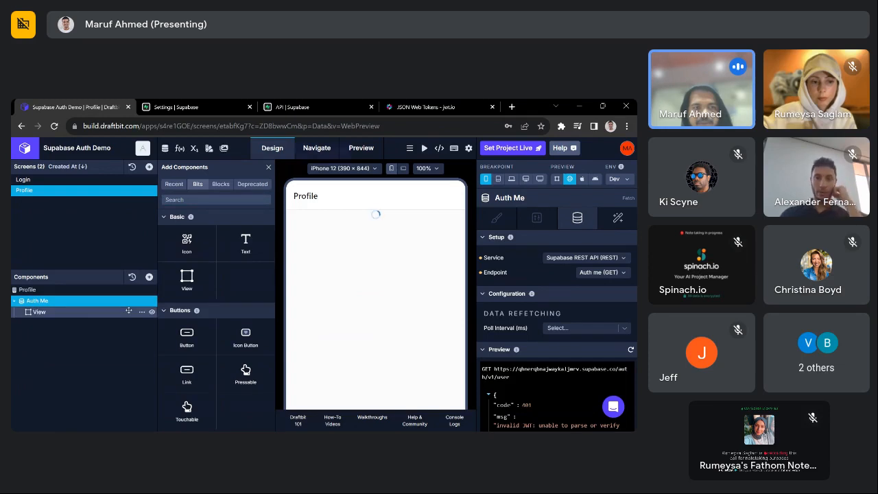
left_click(93, 312)
left_click_drag(245, 244, 144, 322)
left_click(50, 323)
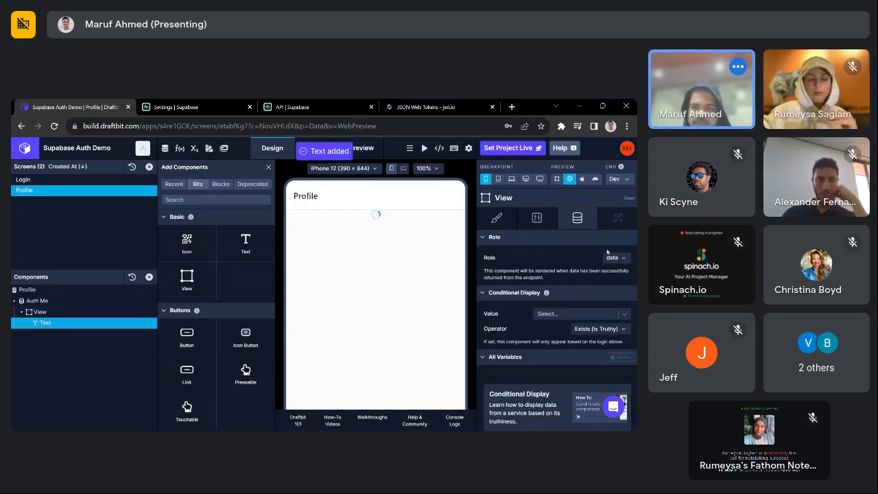
- Set the text to 'Hi ! {{email}}' and bind email to Auth Me's email field
left_click(556, 269)
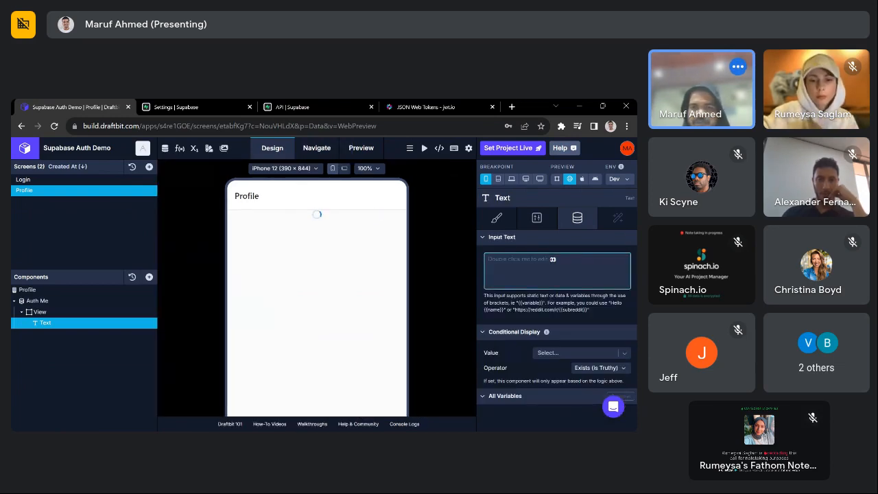
type("He")
type("i")
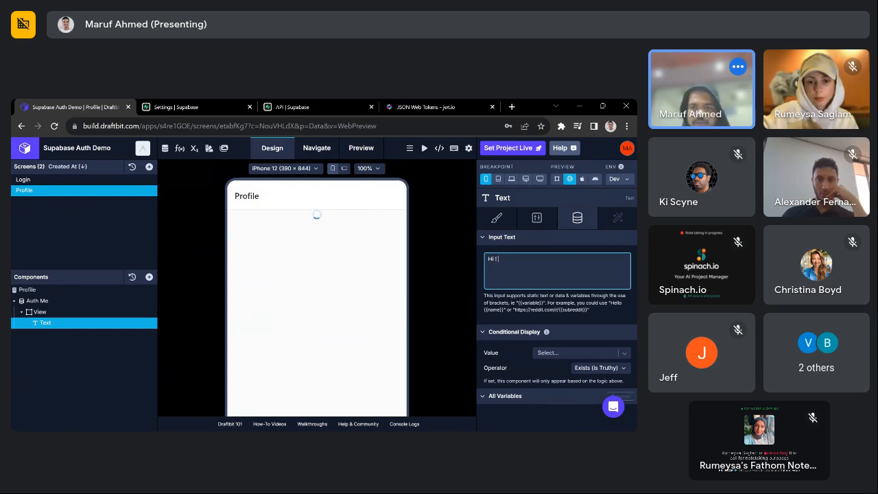
type(" ! {{")
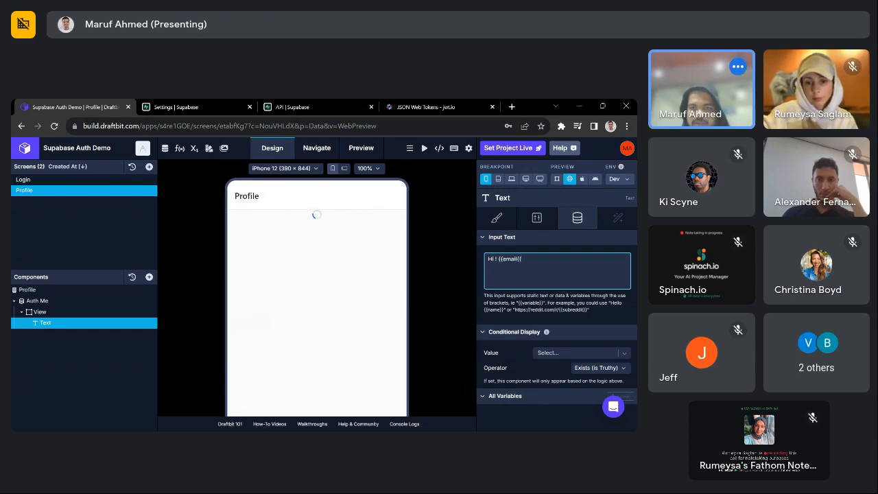
type("email}}")
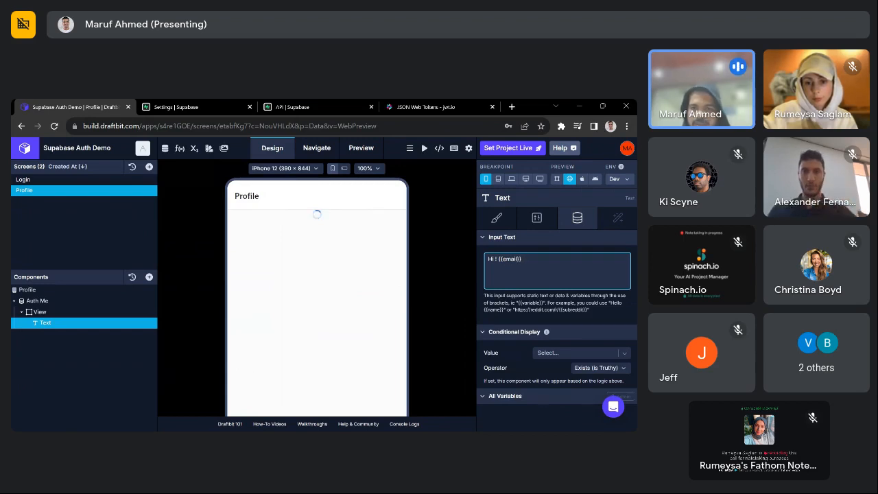
left_click(522, 323)
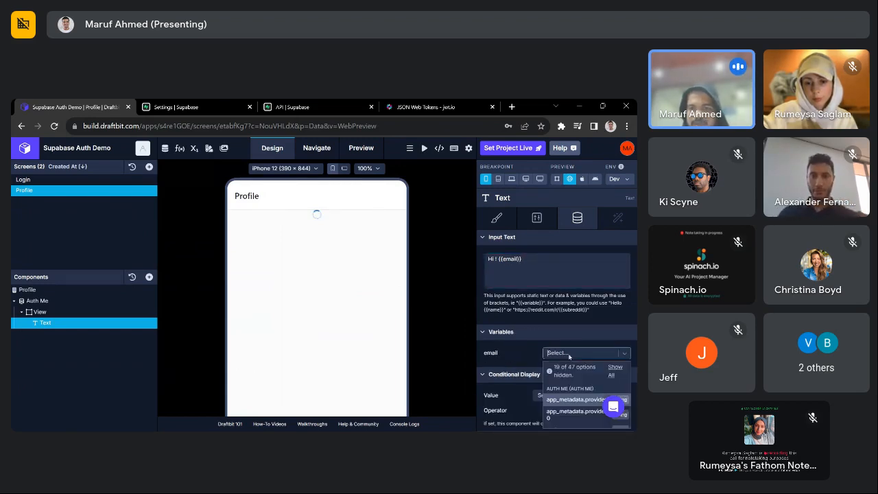
left_click(550, 352)
scroll(592, 370, "down", 3)
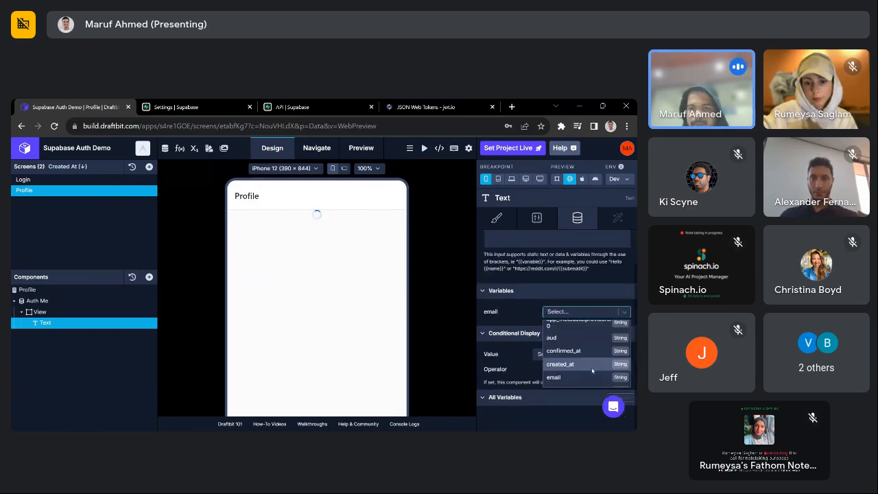
scroll(572, 356, "up", 3)
scroll(583, 361, "down", 3)
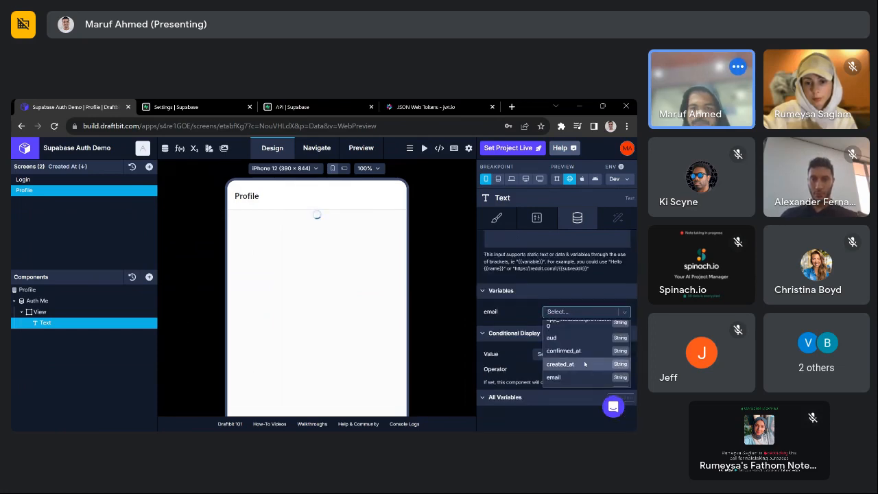
left_click(579, 377)
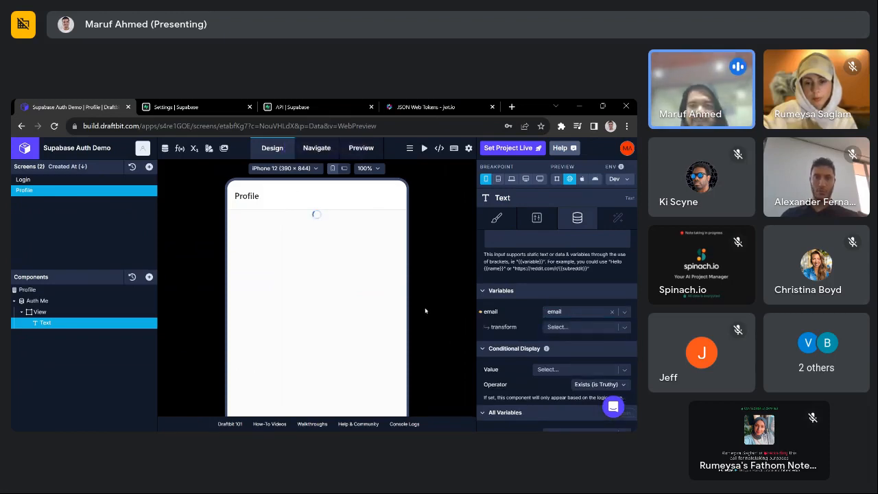
left_click(41, 300)
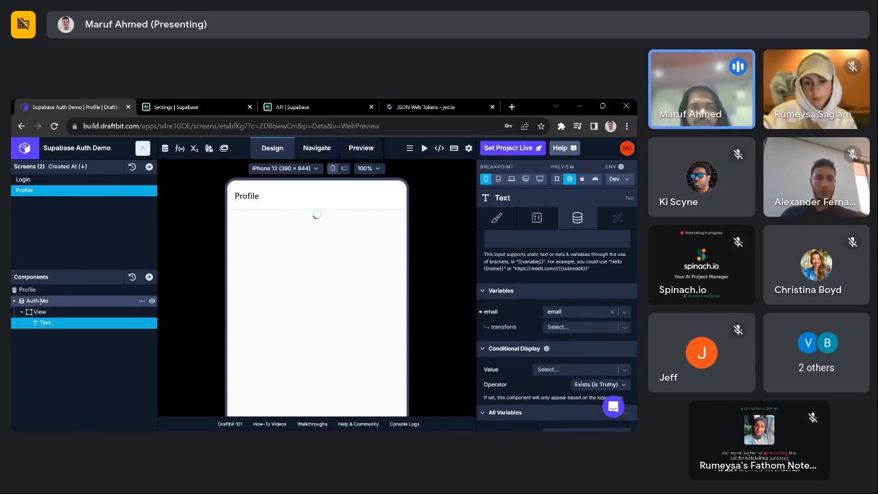
scroll(569, 320, "up", 1)
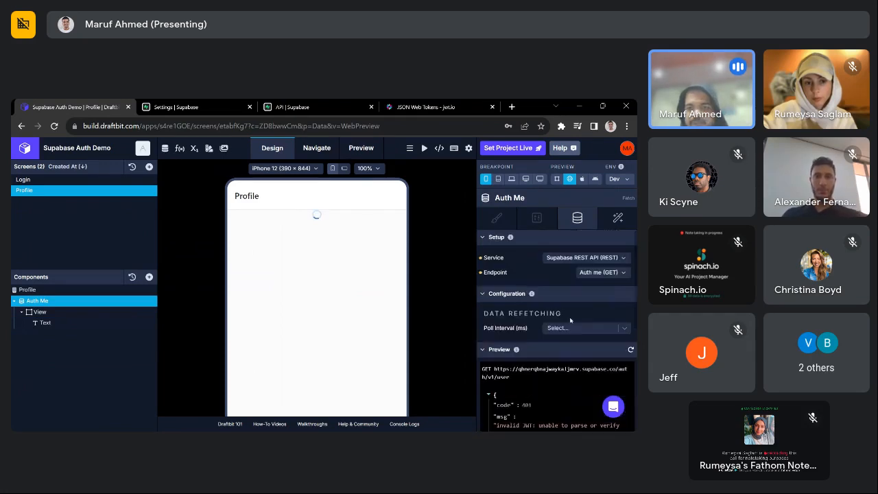
scroll(566, 332, "down", 1)
scroll(530, 367, "up", 1)
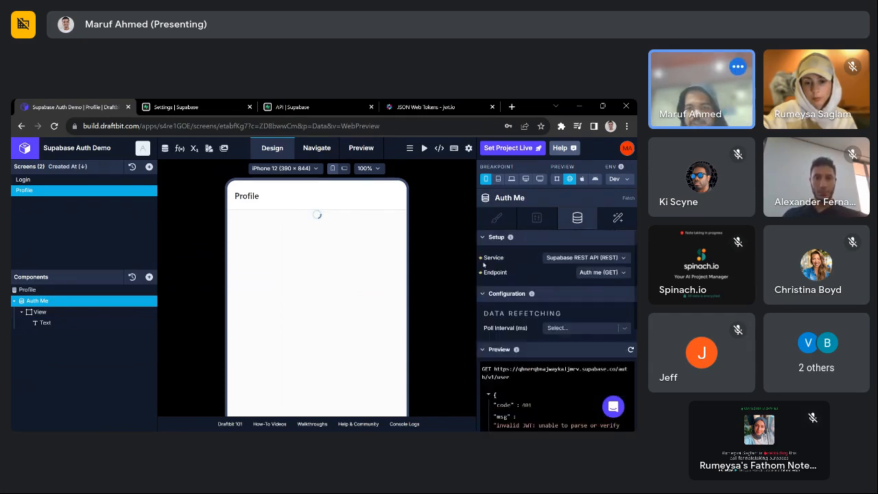
scroll(556, 329, "down", 1)
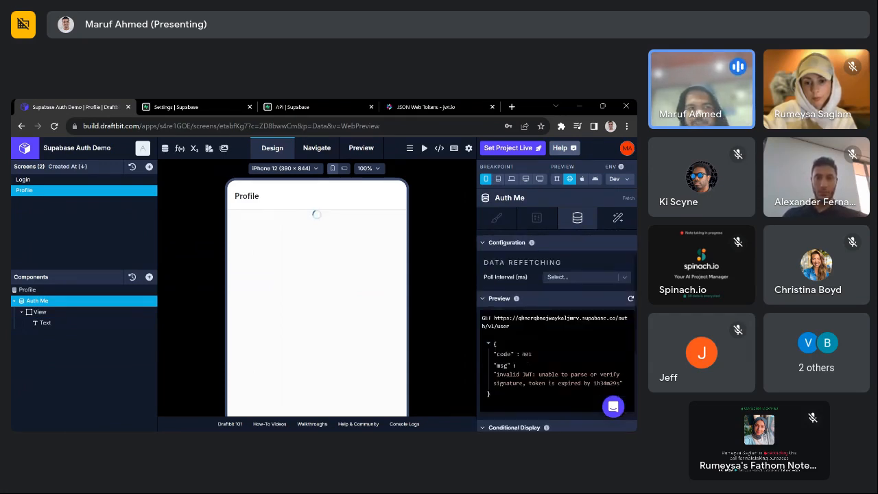
scroll(559, 255, "up", 1)
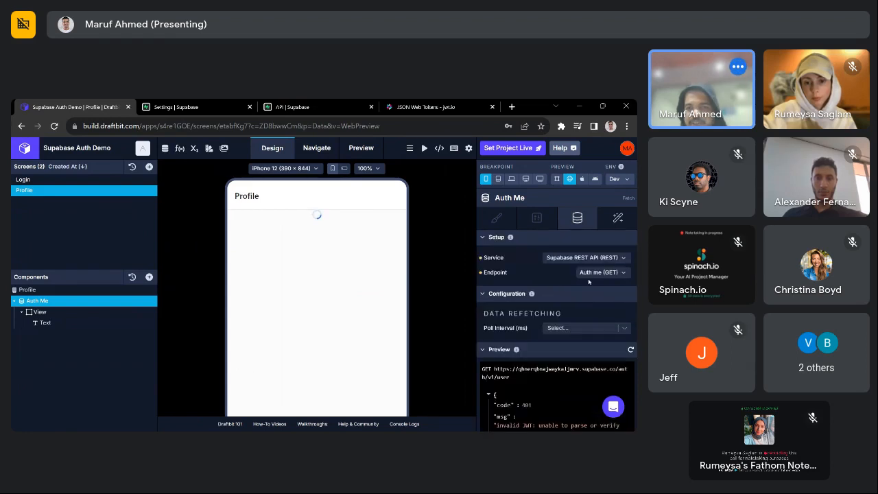
left_click(78, 322)
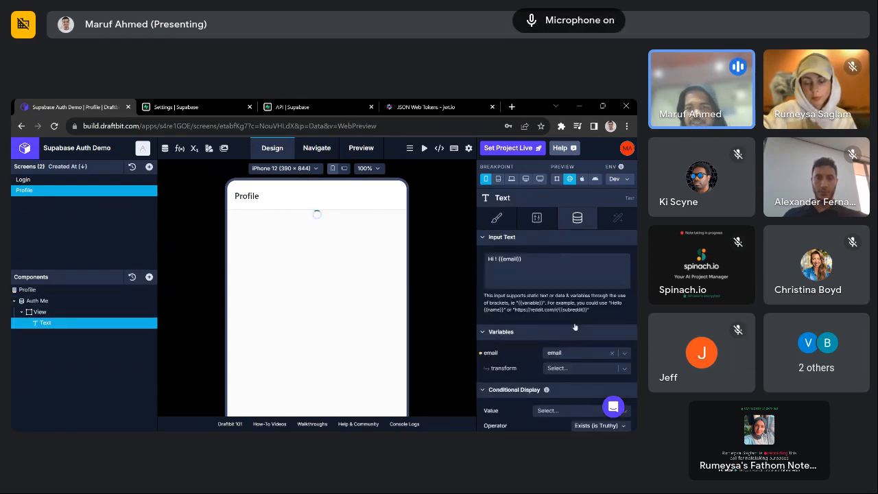
scroll(574, 328, "down", 1)
scroll(574, 328, "up", 1)
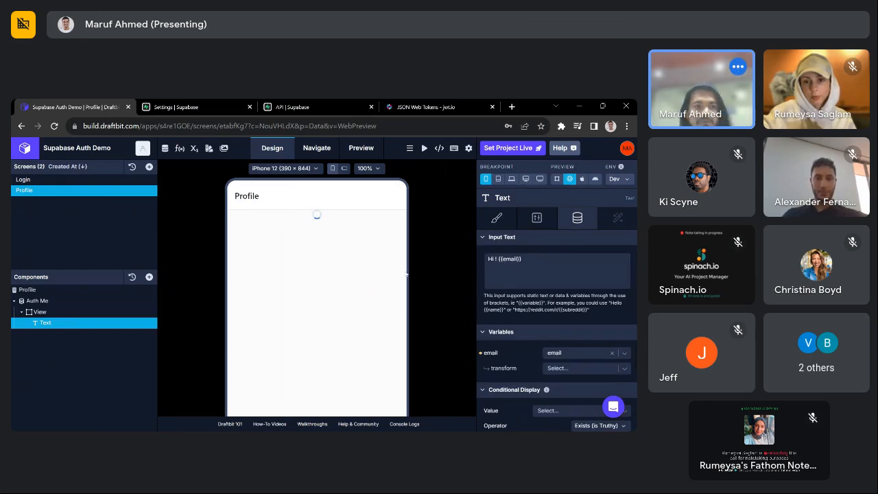
- Log in through the Login screen preview with a test e-mail and password, reaching the Profile greeting
left_click(27, 179)
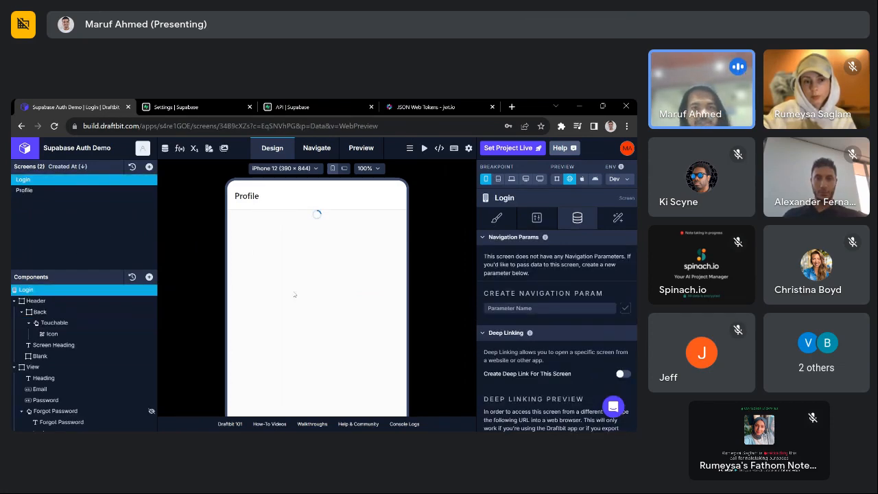
type("someon")
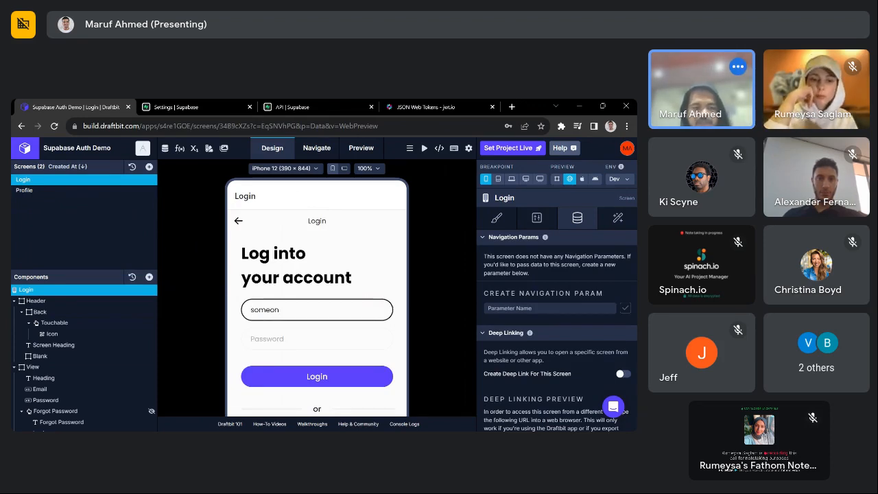
type("e")
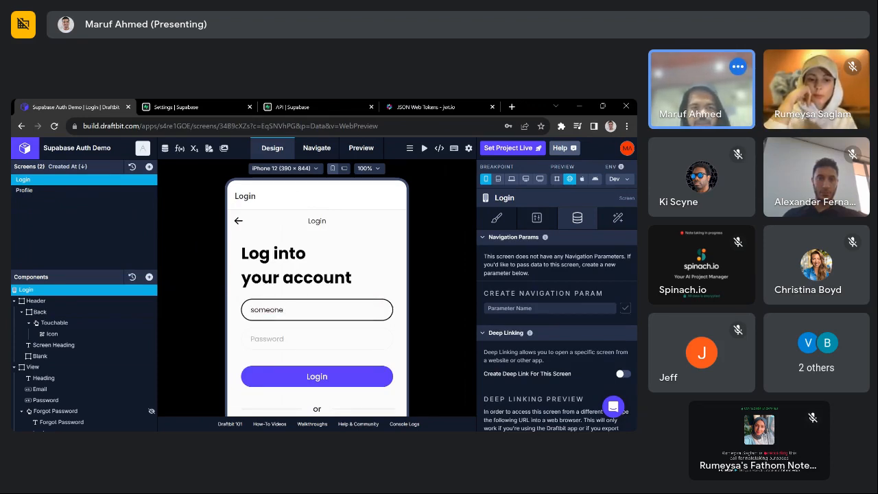
type("@email.com")
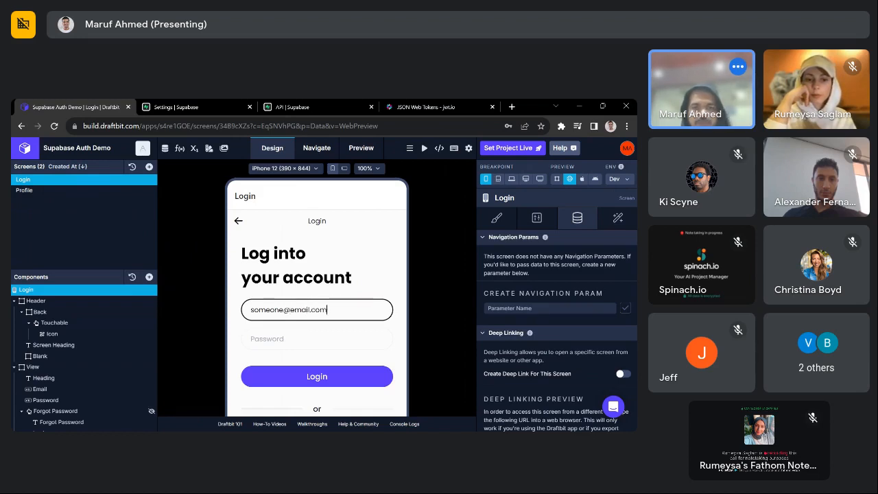
key("Tab")
type("123")
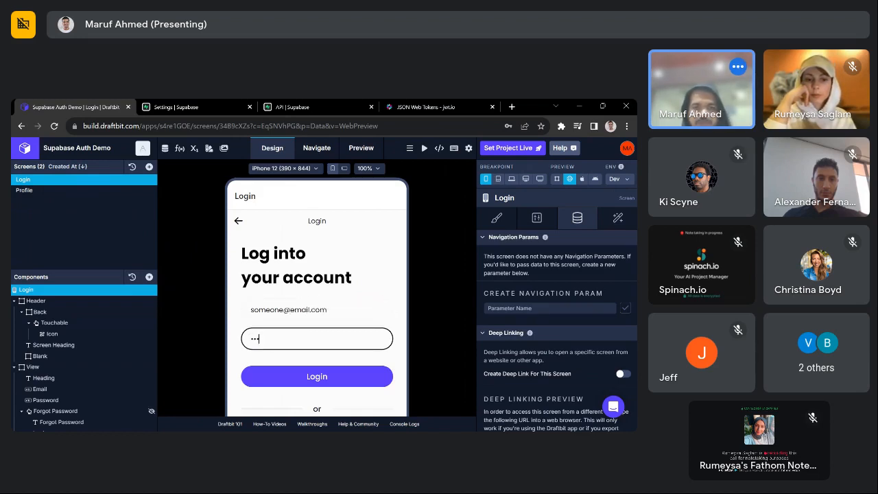
type("45678")
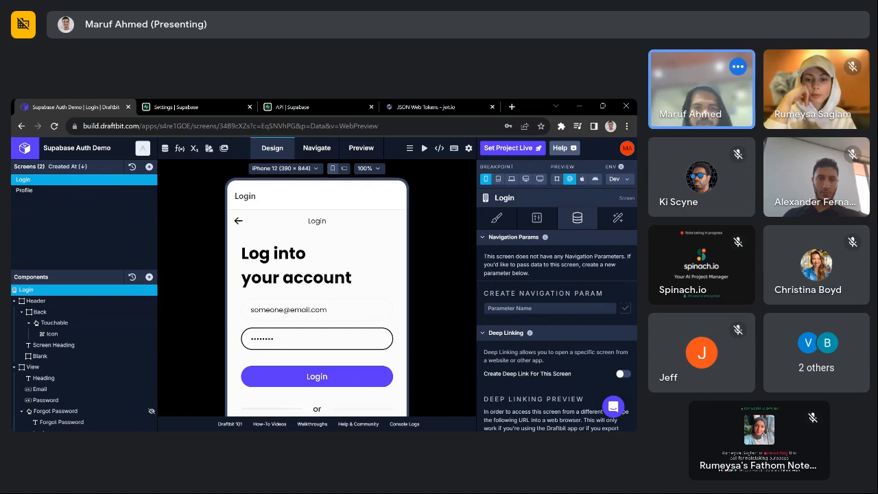
left_click(321, 377)
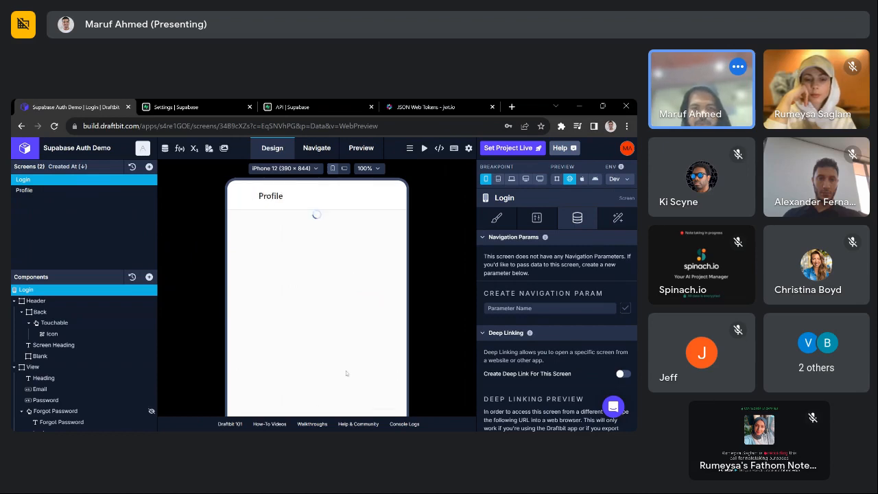
left_click(410, 265)
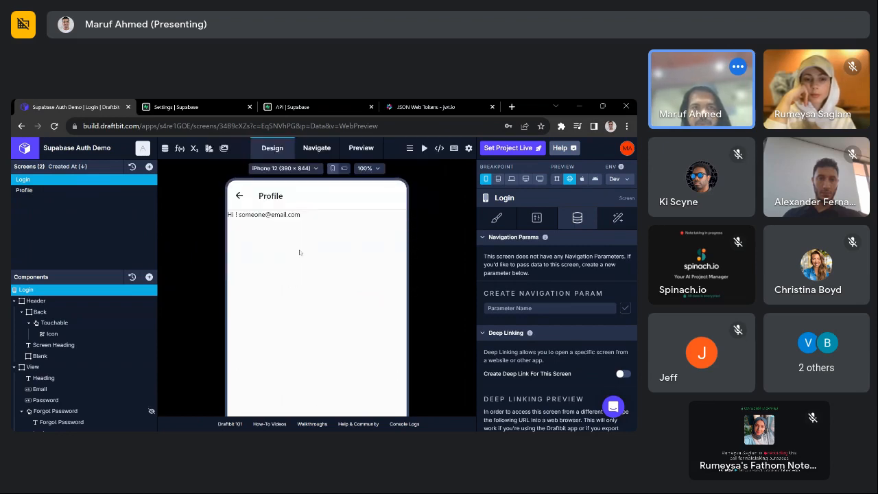
left_click_drag(303, 215, 226, 215)
left_click(289, 232)
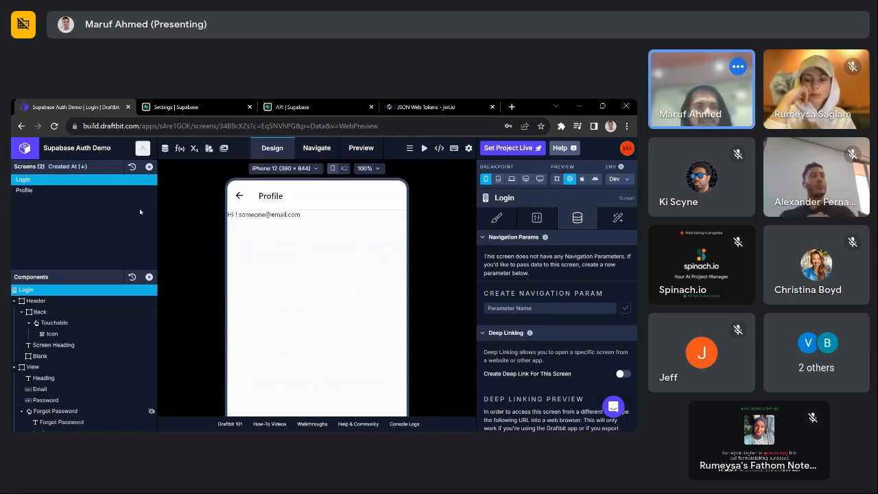
- Add the 'Sign Up with Social' example screen found by searching 'signup'
left_click(149, 168)
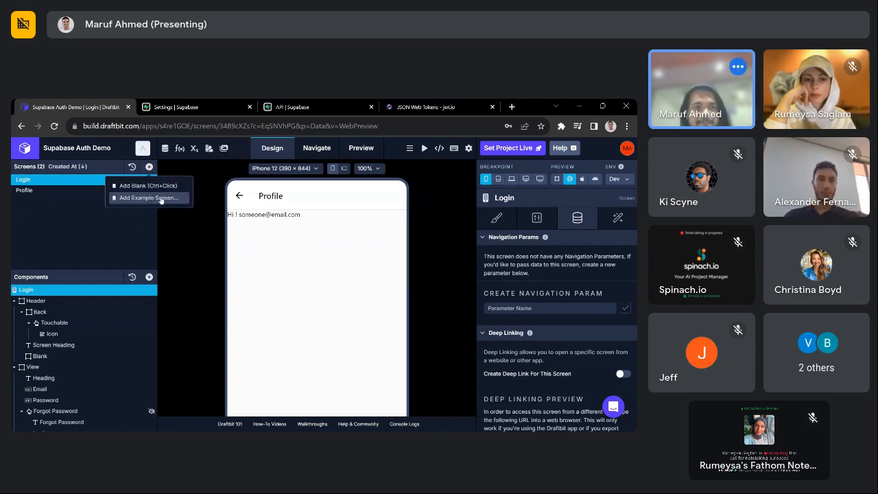
left_click(160, 198)
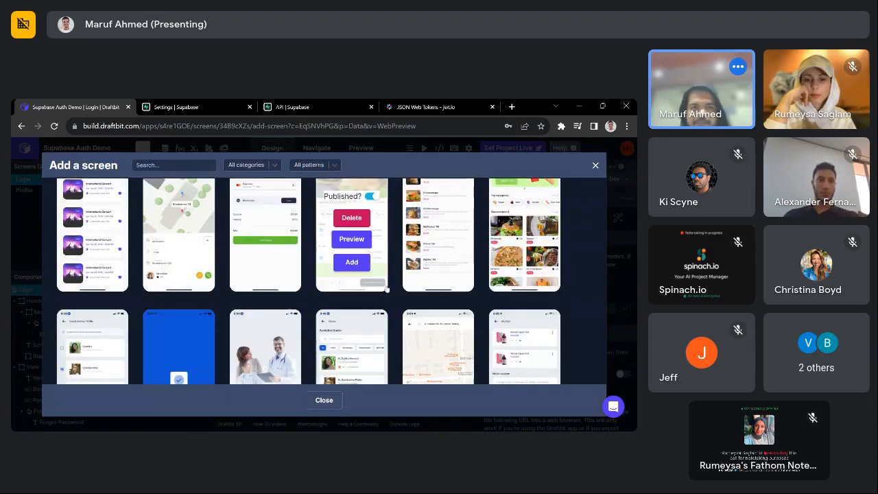
left_click(174, 166)
type("signup")
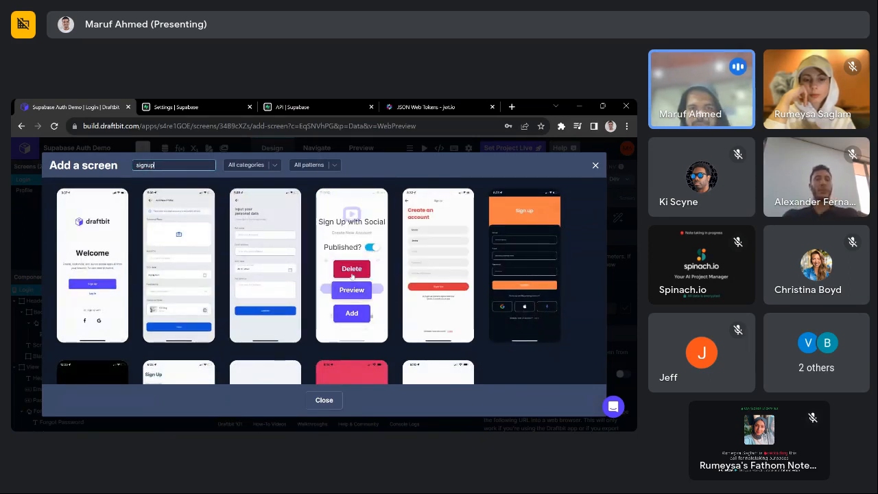
left_click(362, 314)
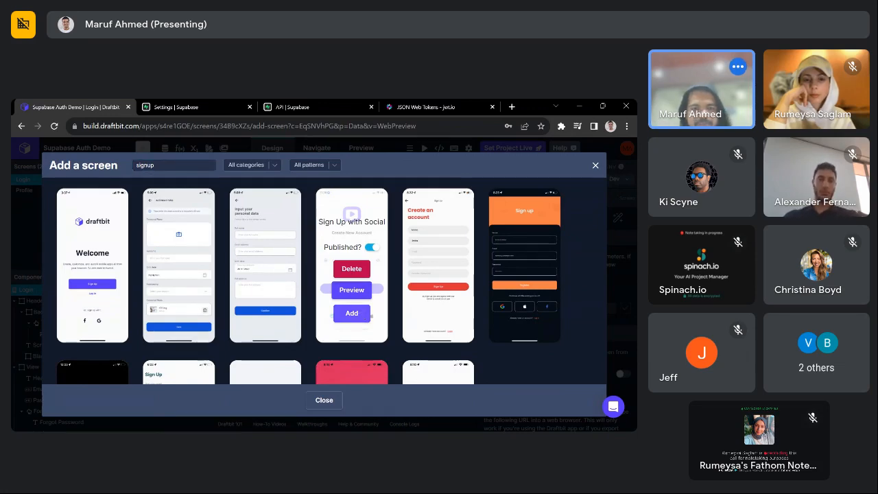
scroll(320, 320, "down", 3)
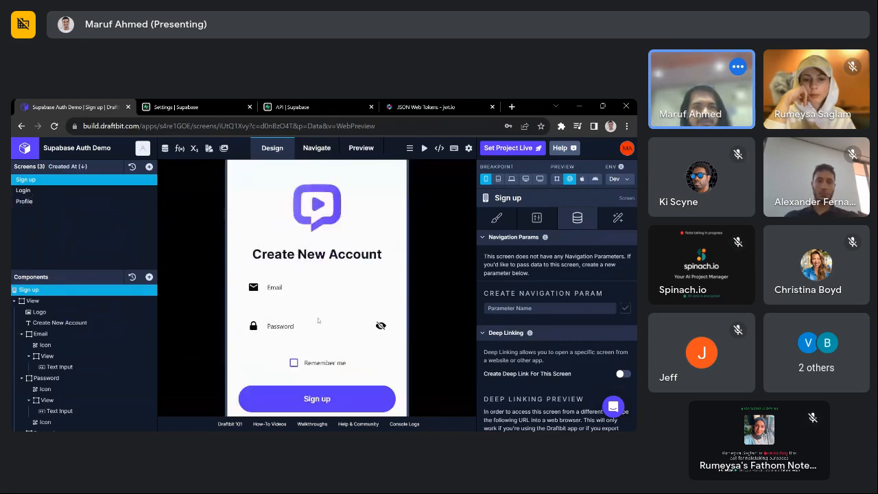
- Bind the email text input to a new screen variable named emailInput
scroll(398, 312, "up", 3)
scroll(367, 323, "down", 3)
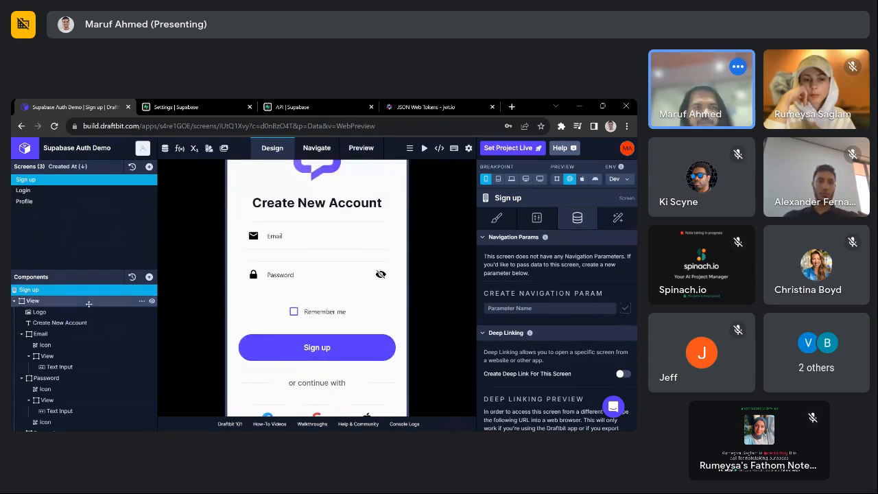
left_click(59, 367)
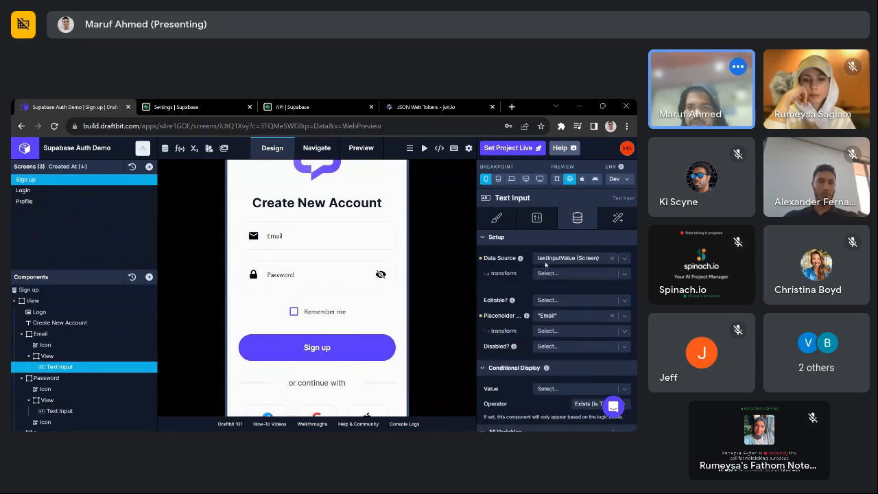
left_click(554, 258)
type("email")
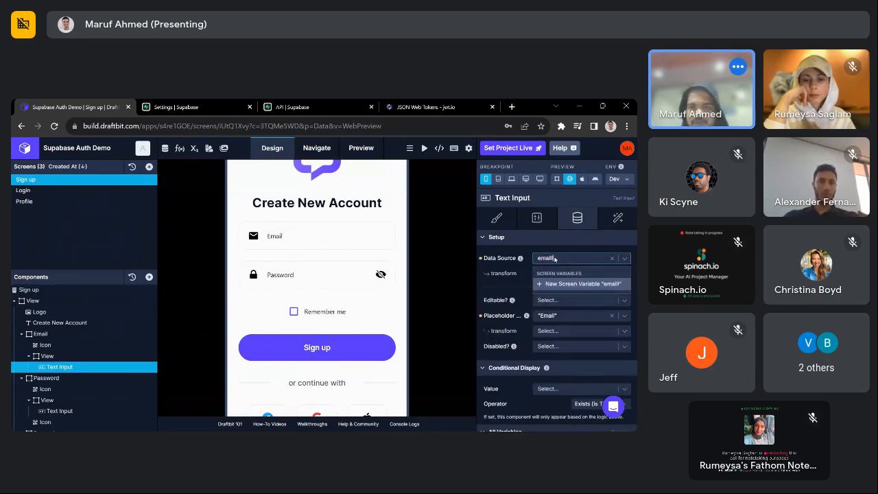
type("Input")
left_click(564, 286)
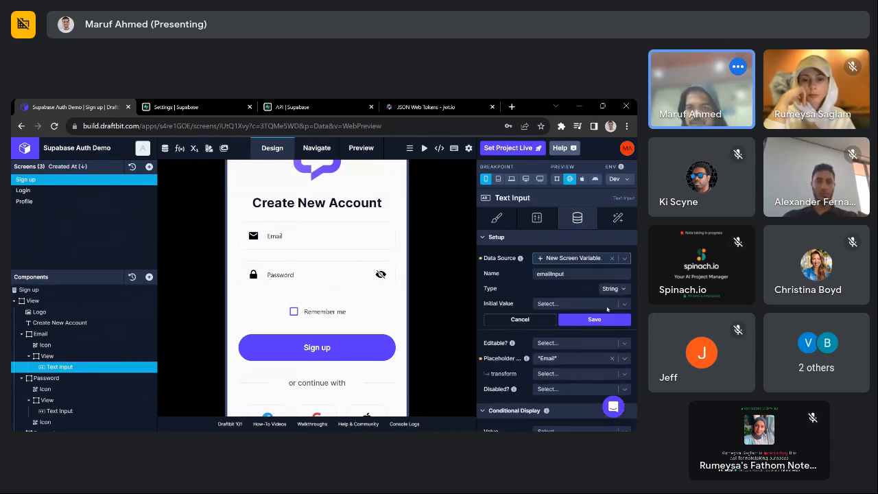
left_click(593, 319)
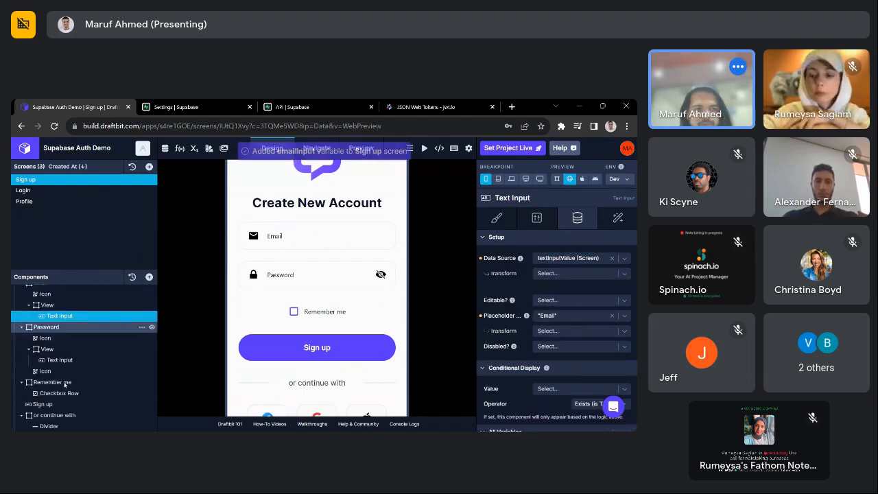
- Bind the password text input to a new screen variable named passwordInput
left_click(565, 260)
type("passwordInput")
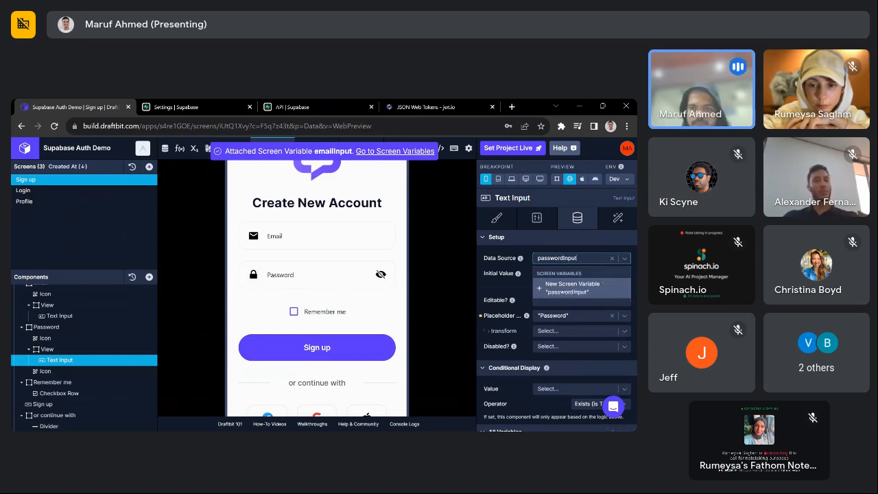
key("Return")
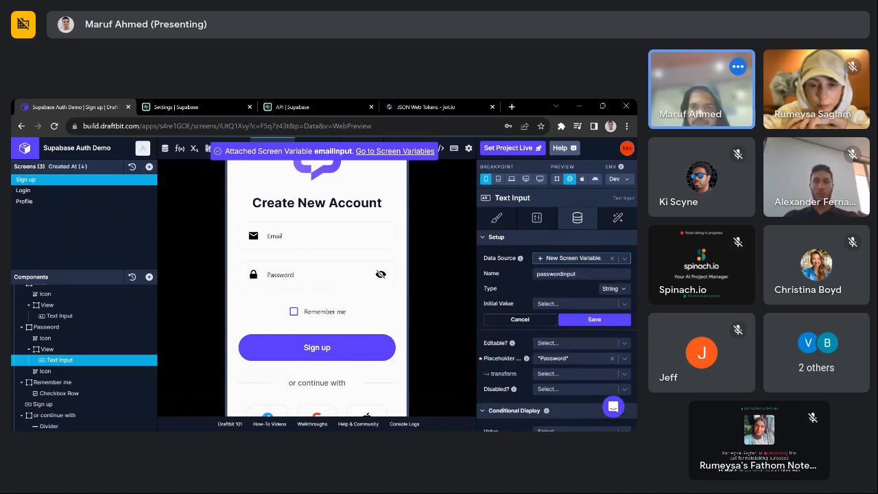
left_click(594, 320)
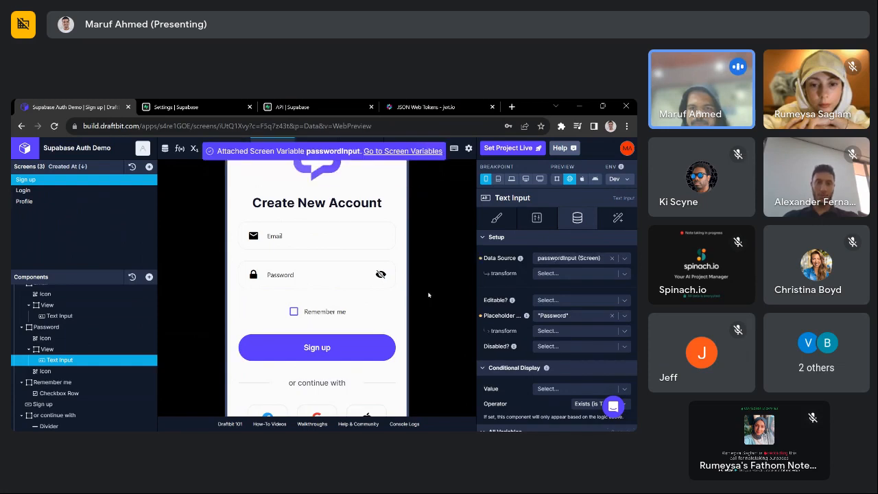
scroll(404, 315, "down", 2)
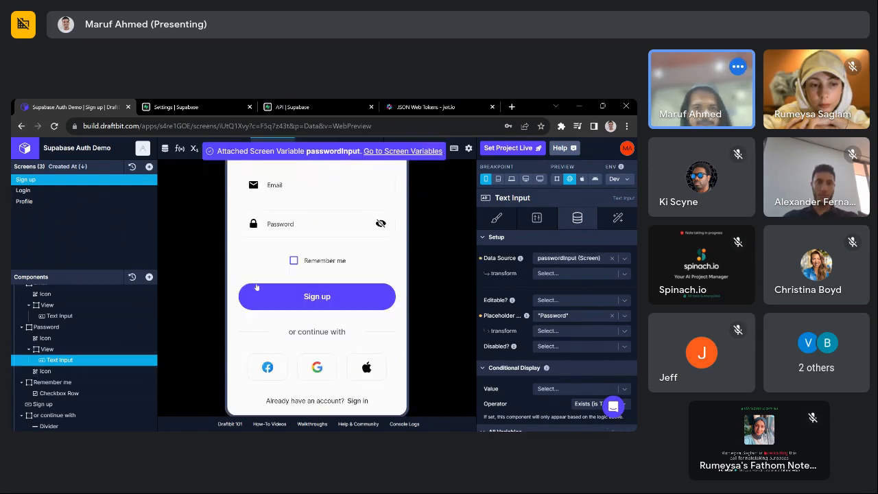
scroll(99, 343, "down", 1)
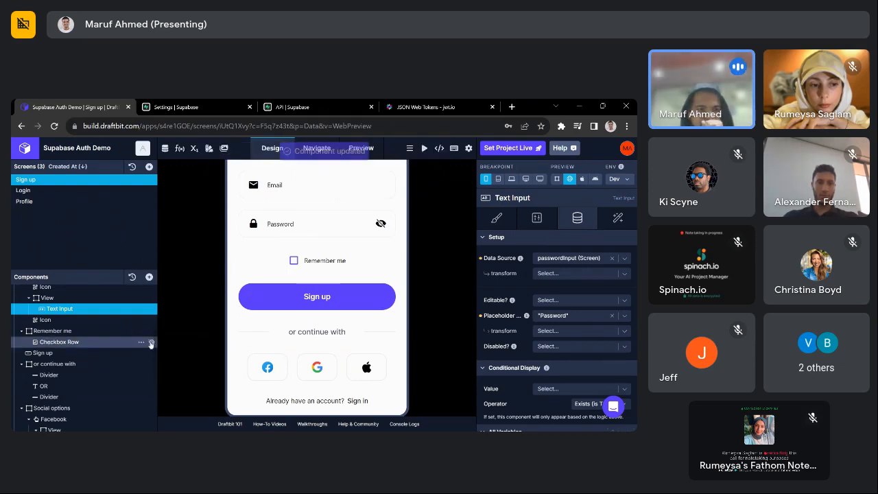
left_click(62, 352)
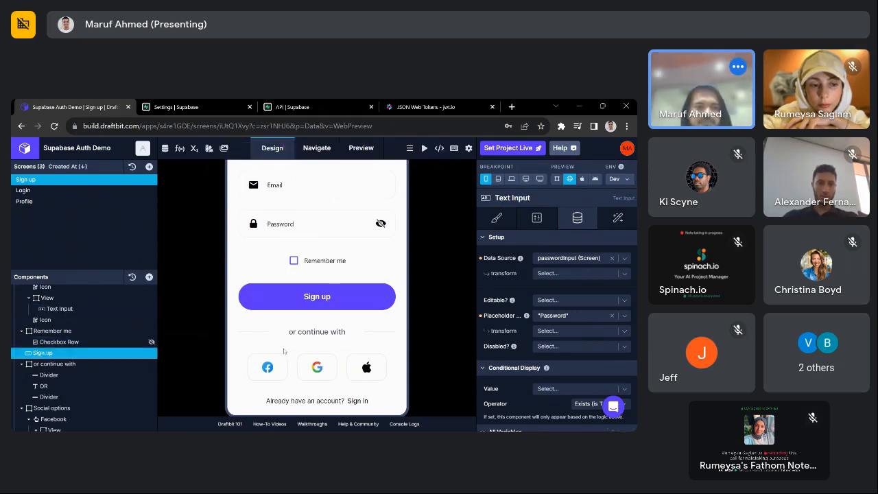
- Add an API Request action to the Sign up button using Supabase REST API's Signup (POST) endpoint
left_click(618, 218)
left_click(595, 267)
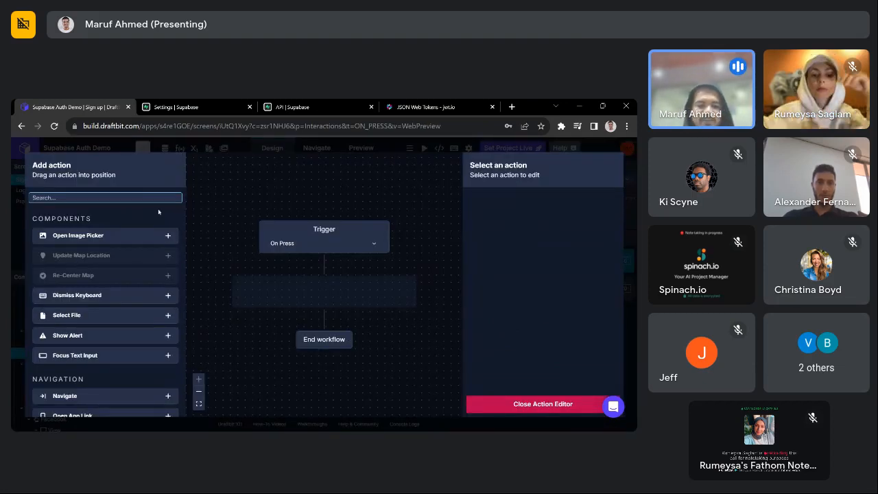
type("api")
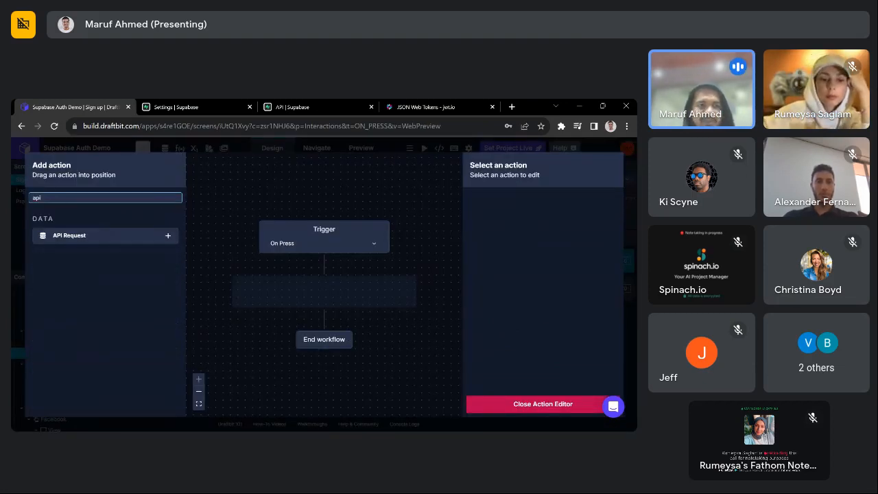
left_click(167, 236)
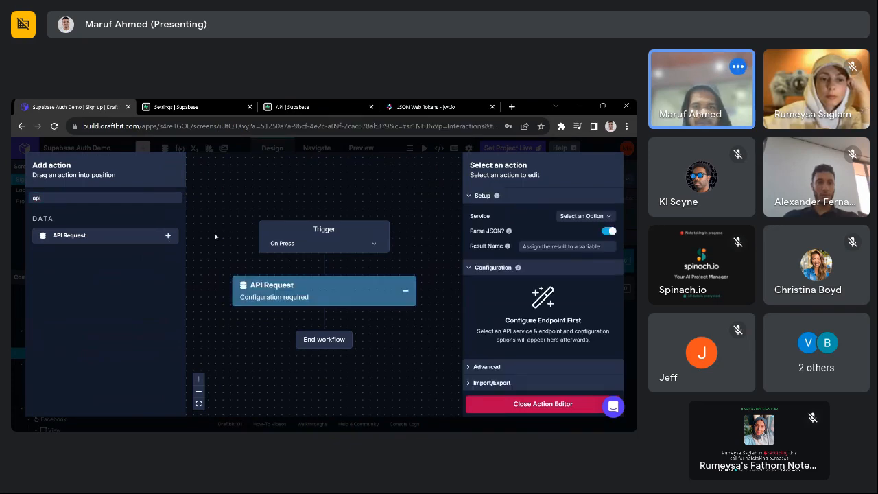
left_click(578, 218)
left_click(586, 232)
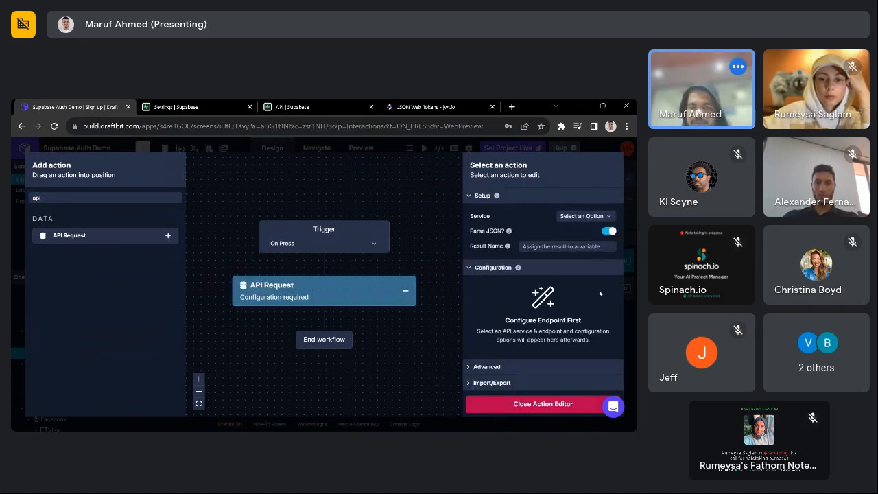
left_click(586, 231)
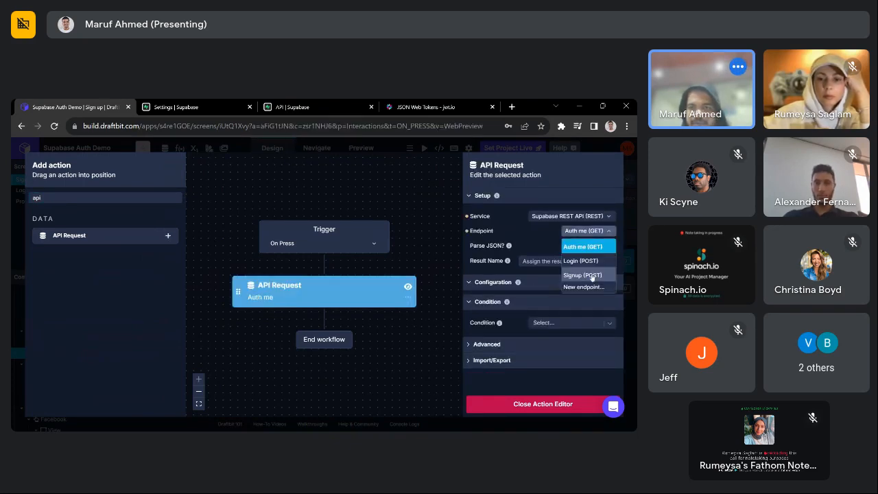
left_click(588, 261)
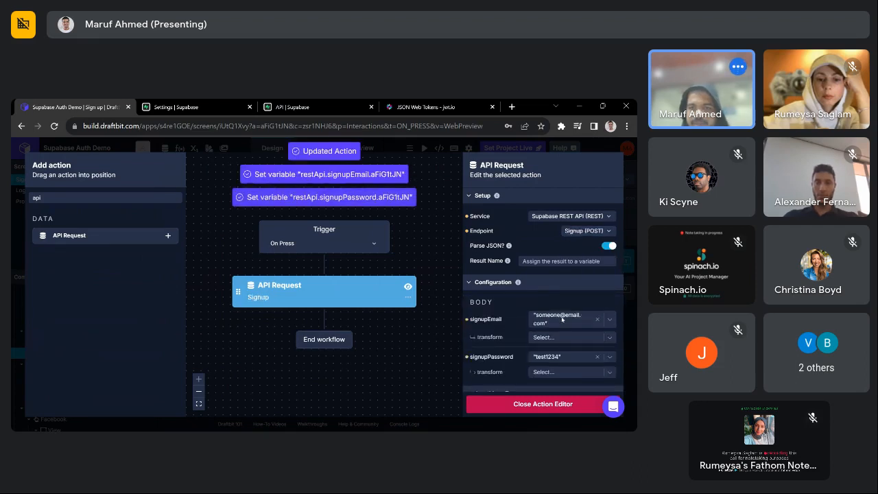
scroll(562, 316, "down", 2)
- Send emailInput as signupEmail and passwordInput as signupPassword, naming the result signupRes
left_click(558, 250)
type("email")
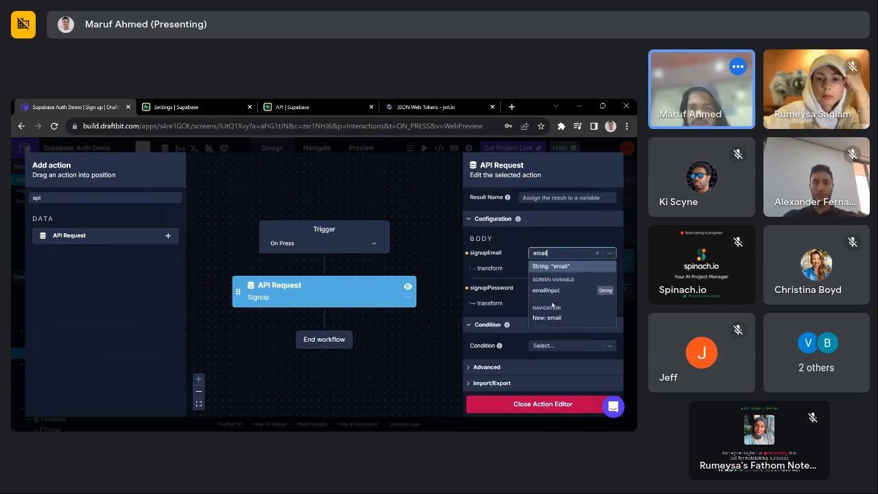
left_click(546, 290)
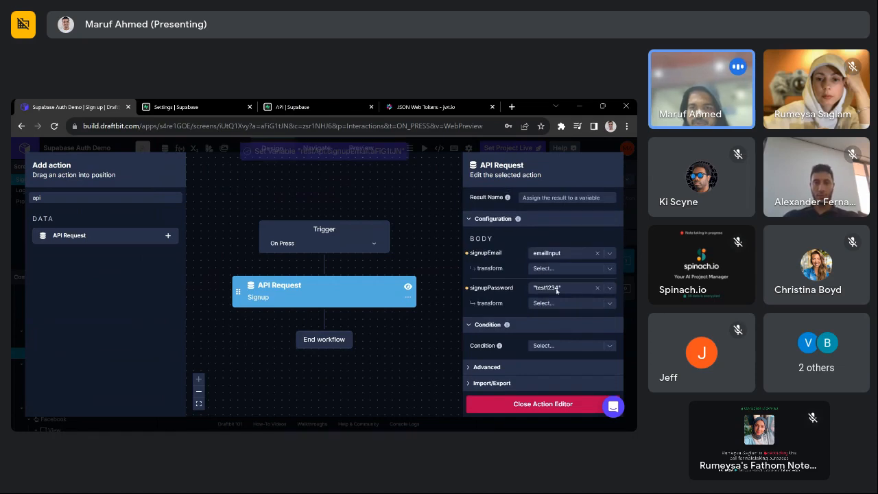
left_click(556, 288)
type("passw")
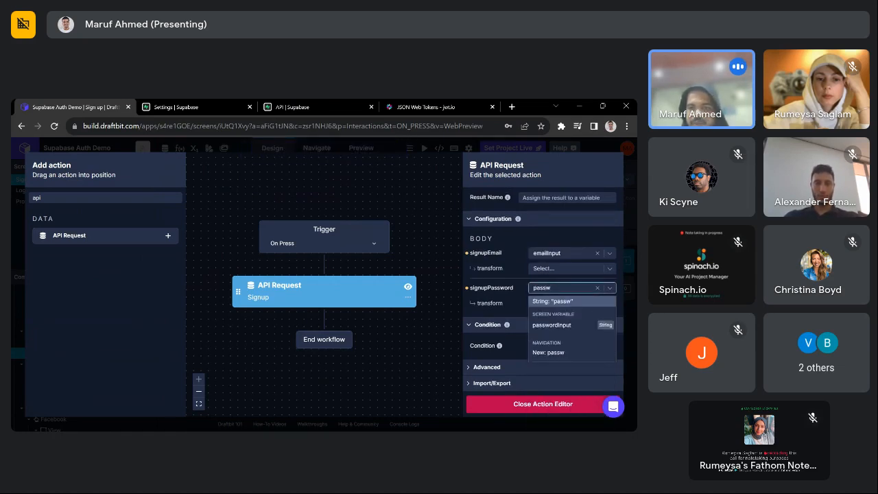
key("Escape")
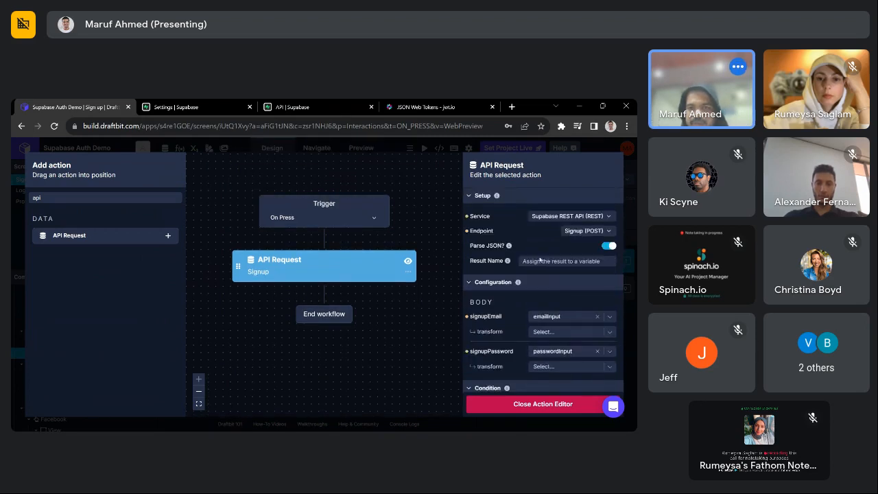
left_click(540, 260)
type("signupRes")
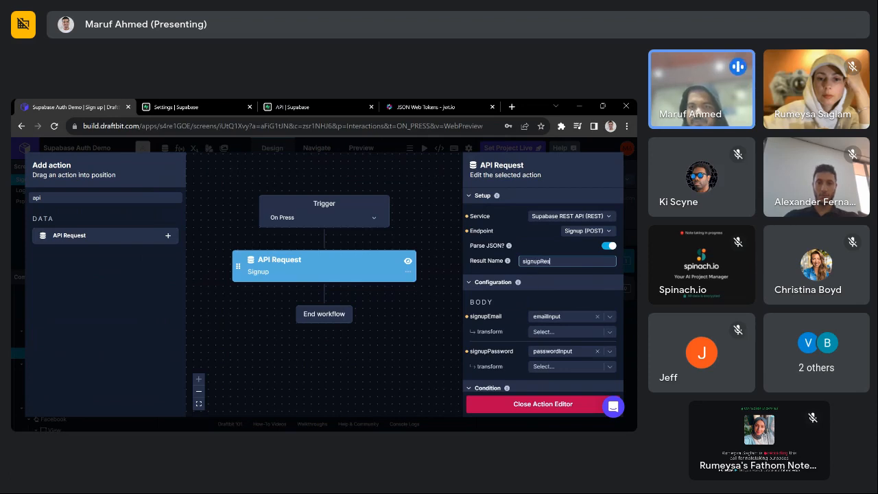
key("Return")
scroll(542, 362, "down", 2)
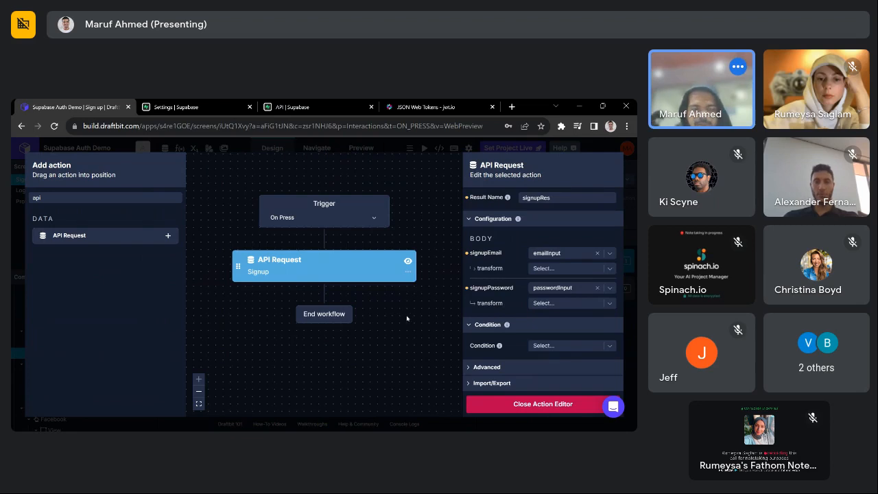
scroll(588, 282, "up", 2)
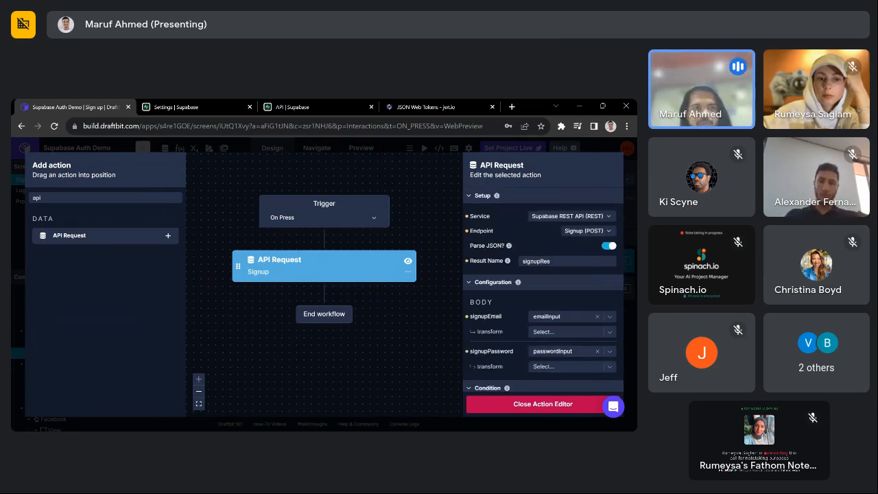
- Add a Navigate action to the Login screen after the API request
left_click(100, 197)
key("BackSpace")
key("BackSpace")
key("BackSpace")
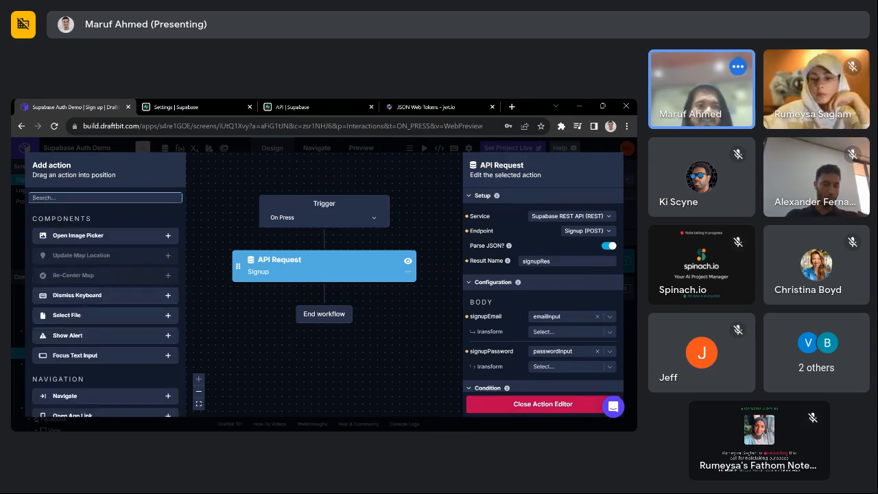
type("navi")
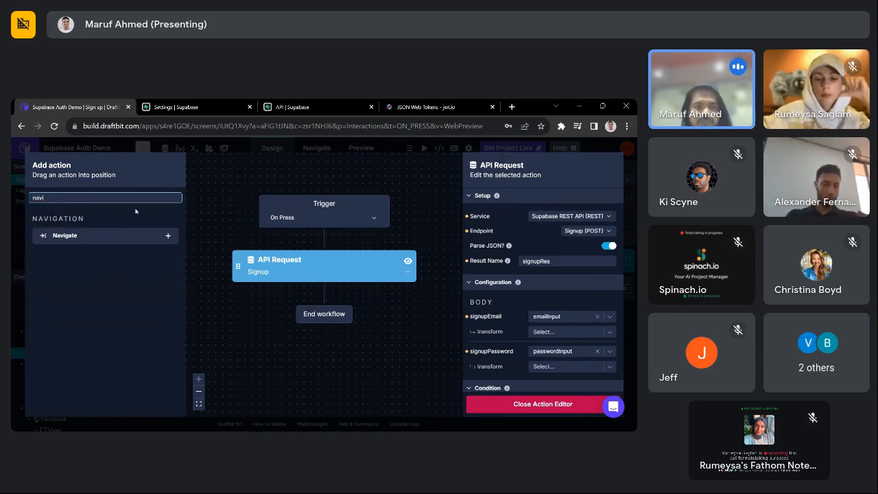
left_click(168, 236)
left_click(570, 217)
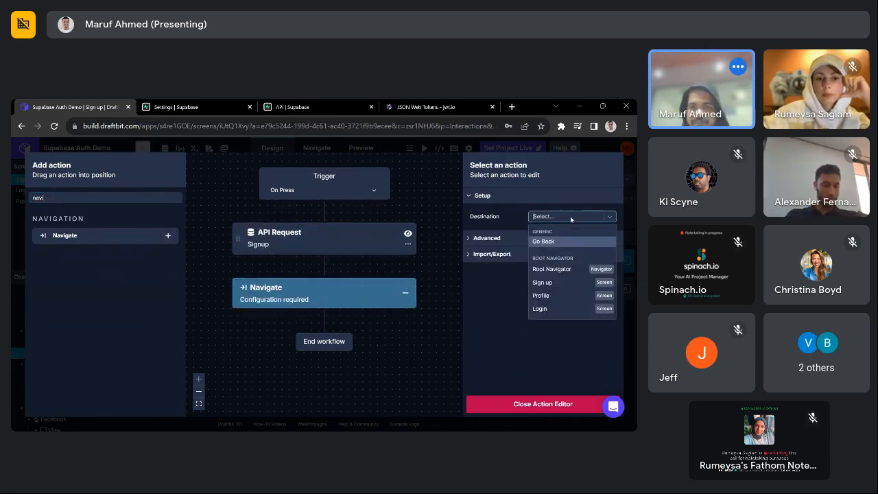
left_click(577, 309)
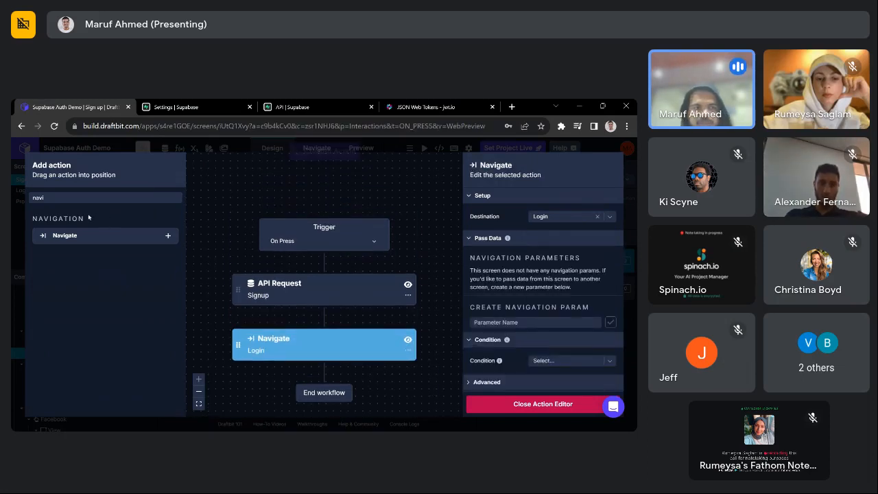
- Close the action editor and test the sign-up form in the preview with a test e-mail and password
left_click(529, 406)
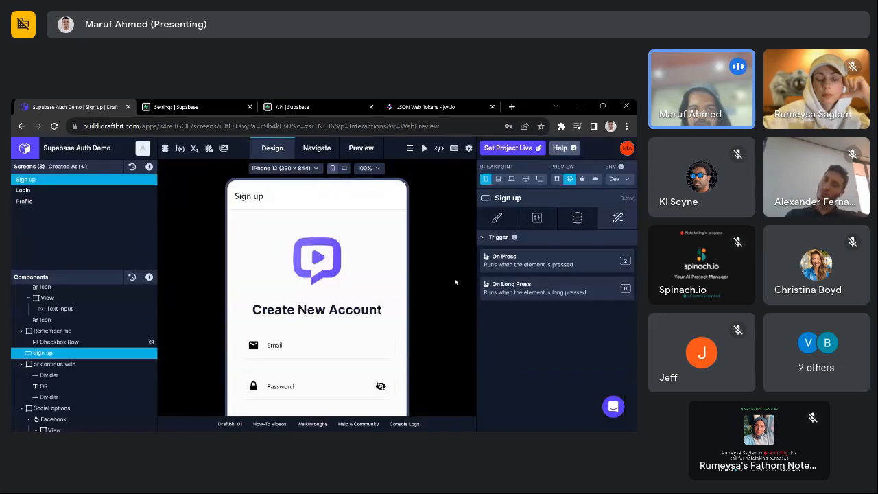
scroll(455, 281, "down", 3)
scroll(395, 323, "up", 2)
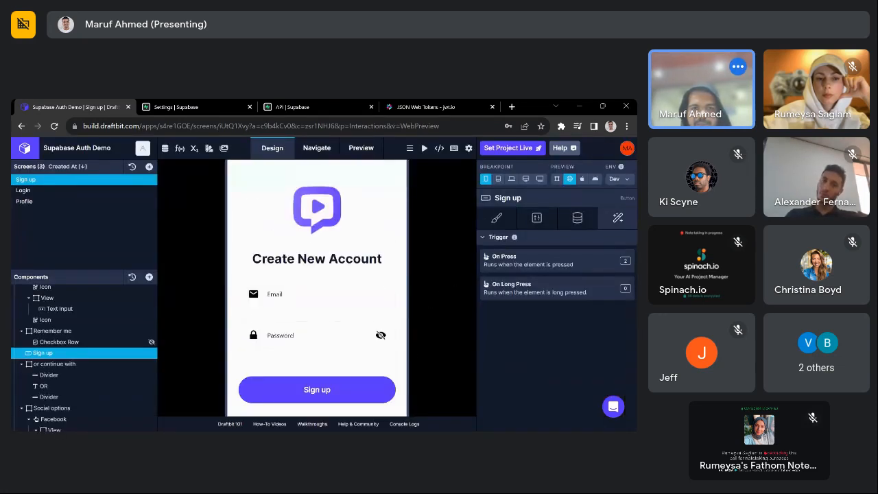
left_click(323, 294)
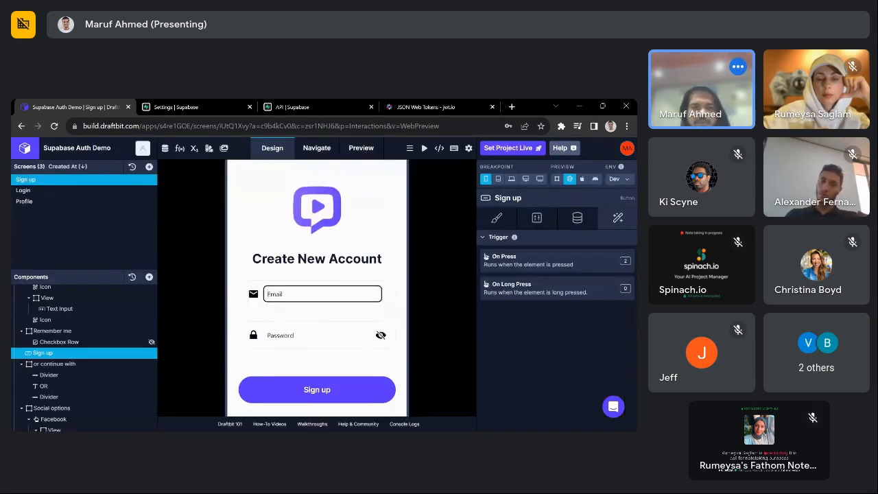
type("tester1@")
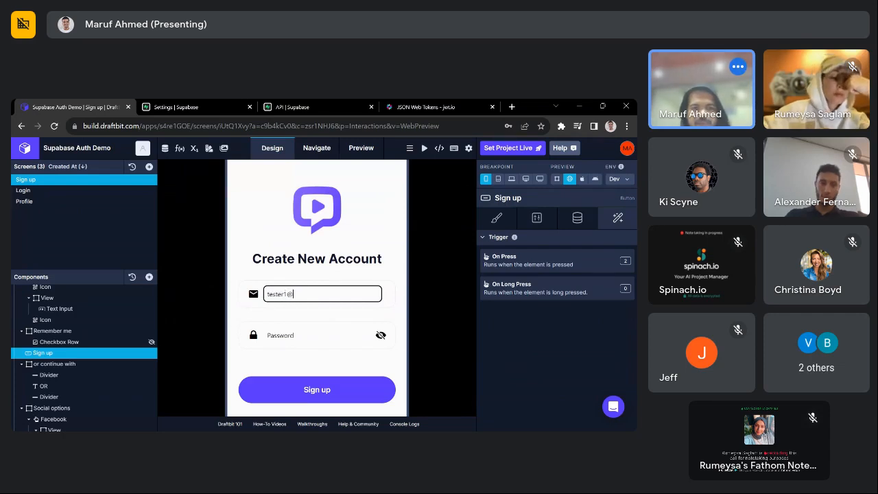
type("email.com")
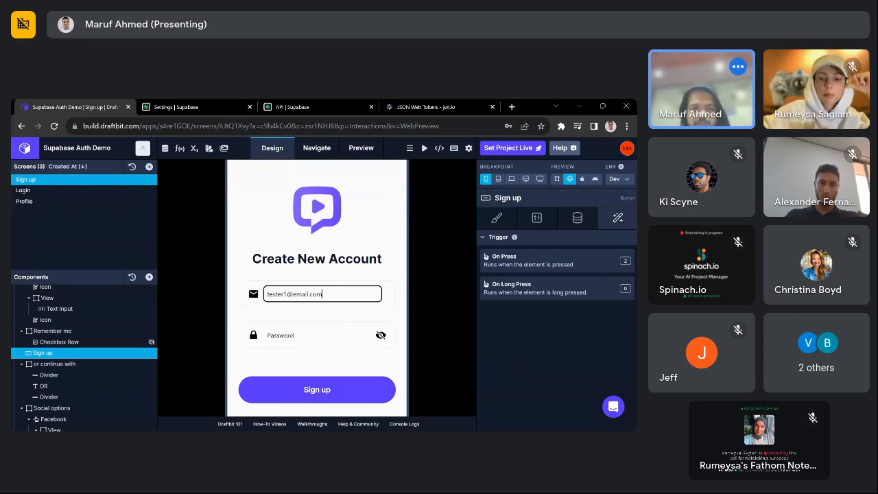
key("Tab")
type("password")
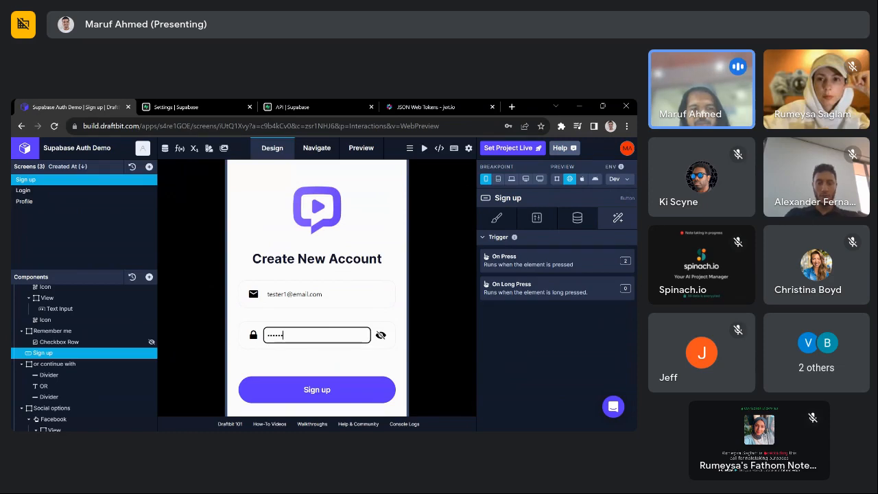
left_click(342, 395)
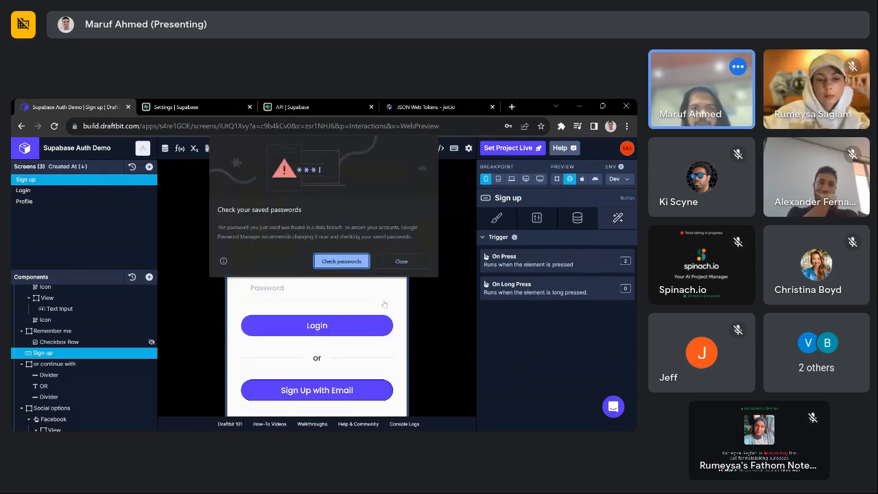
left_click(401, 260)
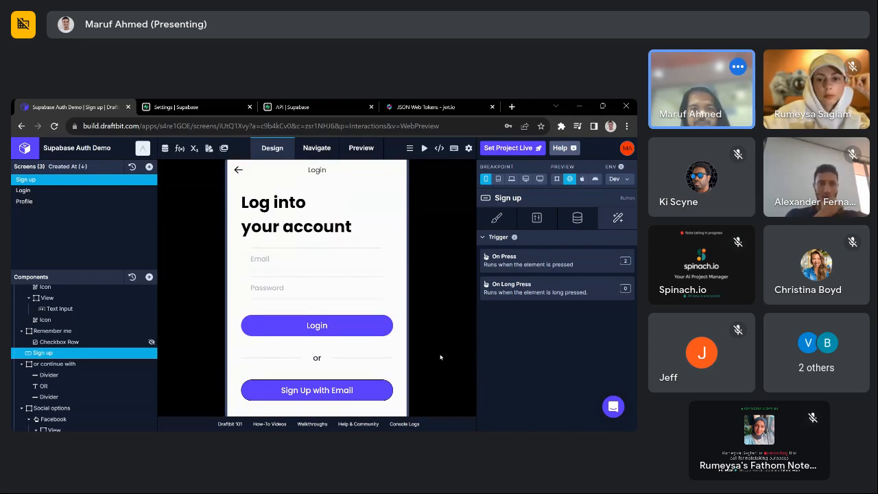
- Log in with the test account, check the Profile greeting, then open the Login screen
left_click(316, 259)
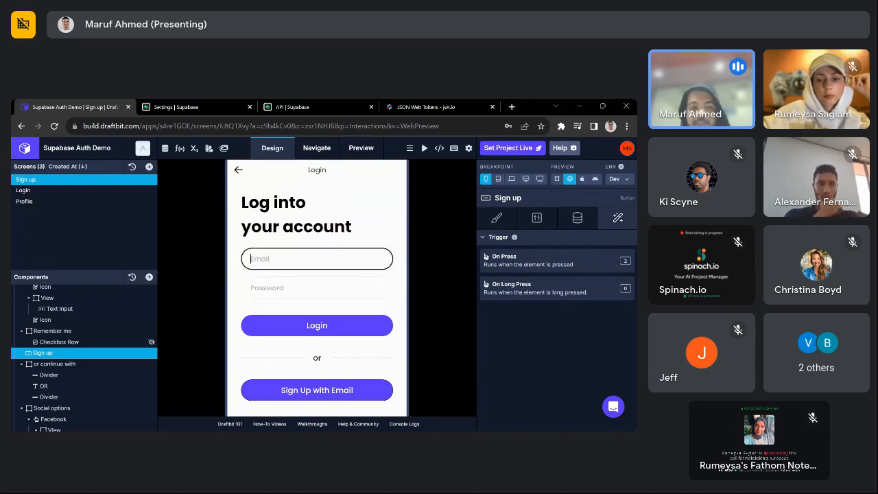
type("test")
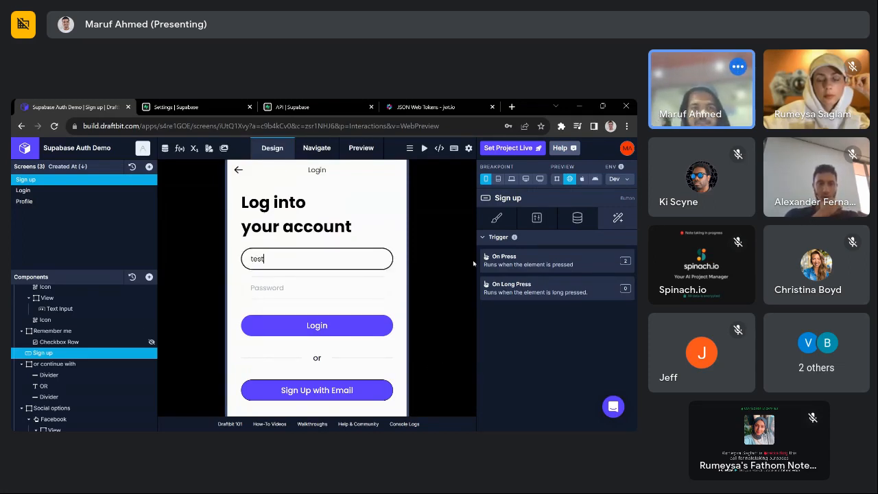
type("er1@email.com")
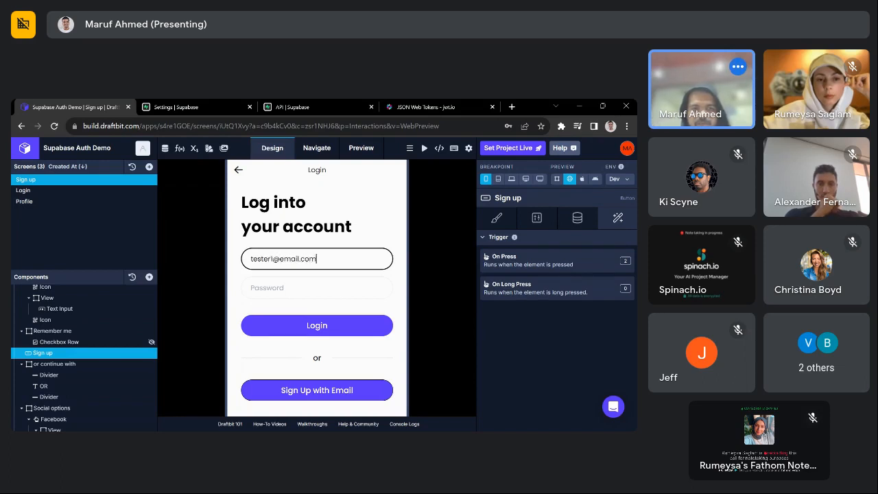
key("Tab")
type("•")
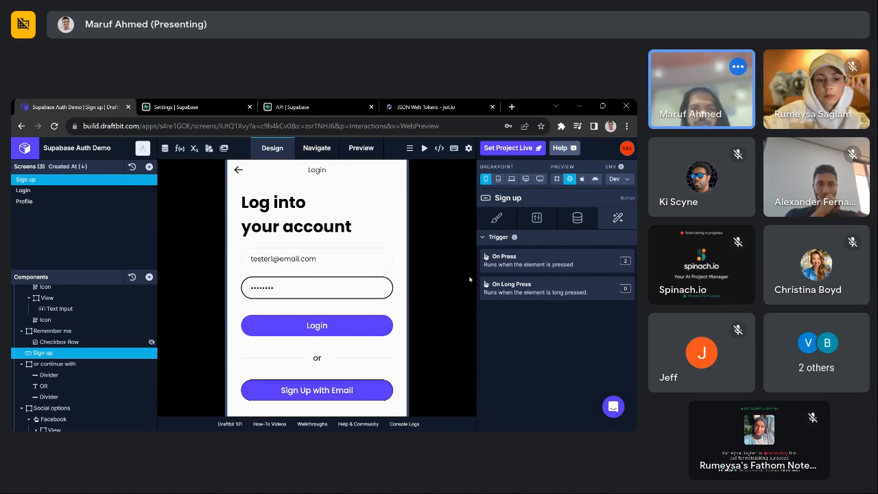
type("•••••••")
left_click(308, 326)
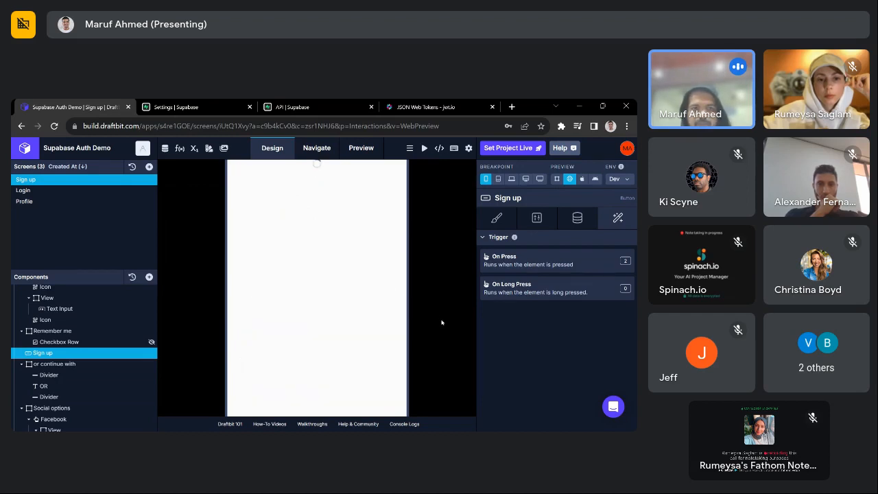
left_click_drag(295, 216, 238, 216)
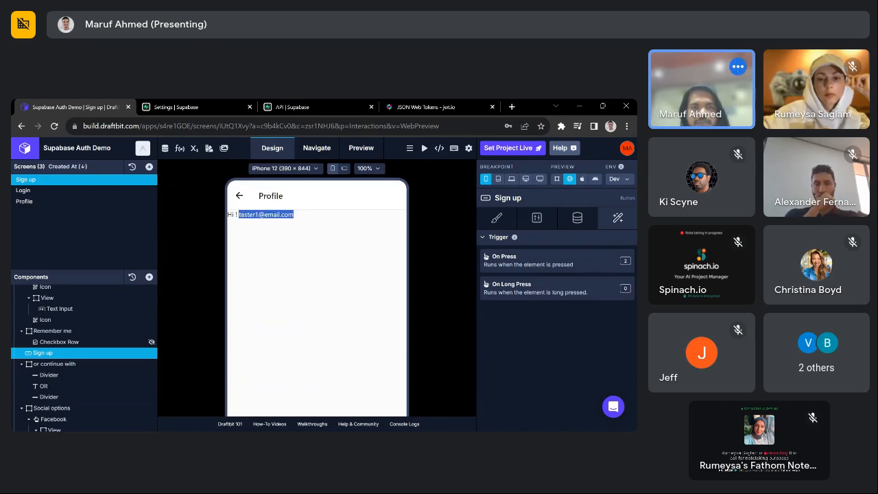
left_click(384, 308)
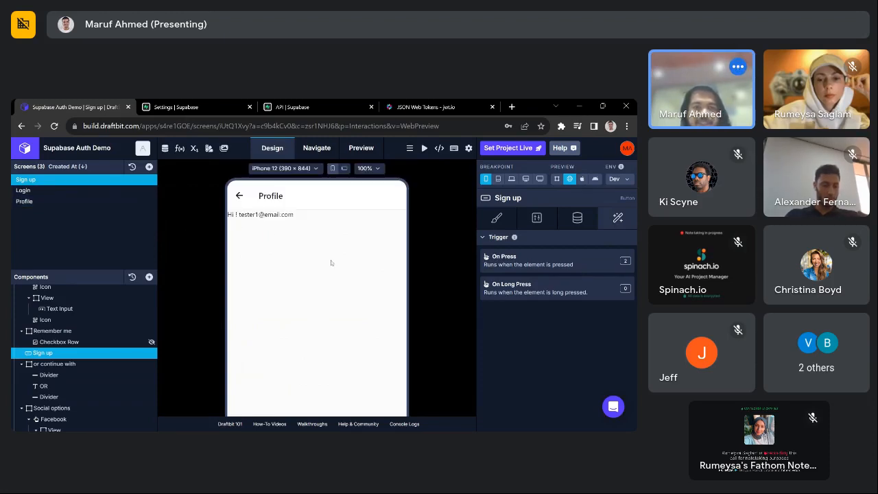
scroll(286, 288, "down", 5)
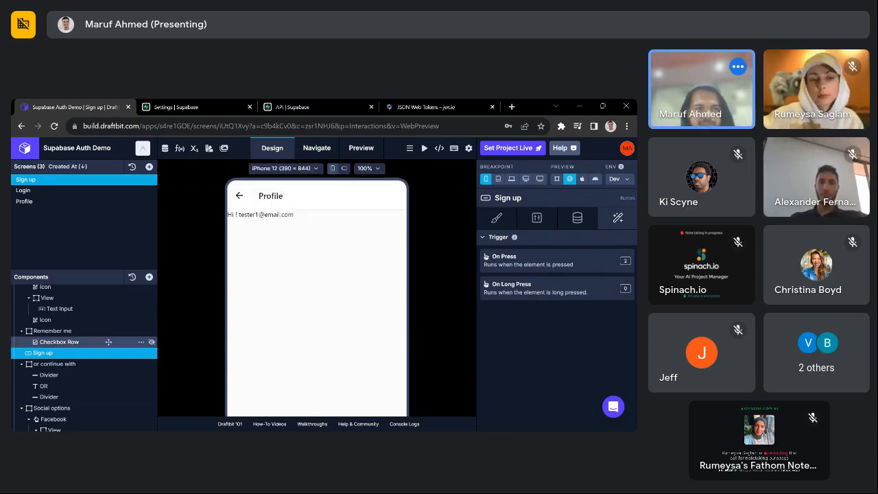
left_click(62, 191)
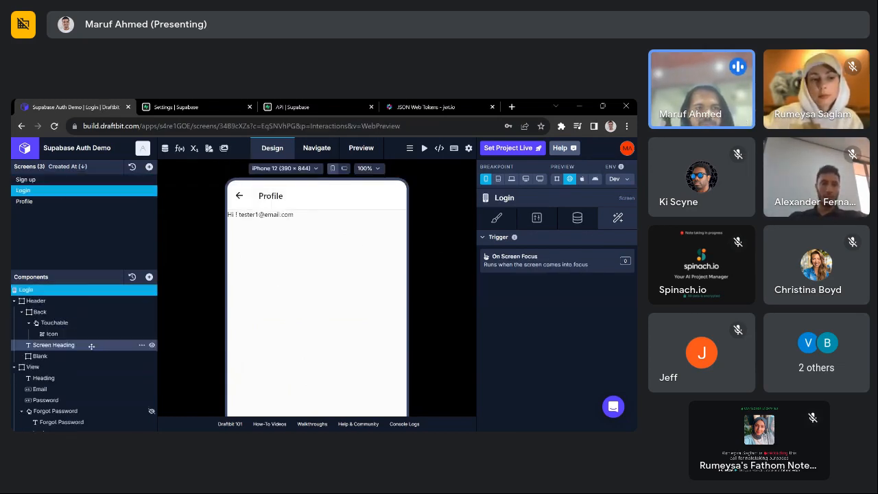
- Attempt a login in the preview with an unregistered test email and a password
scroll(70, 342, "down", 3)
left_click(70, 351)
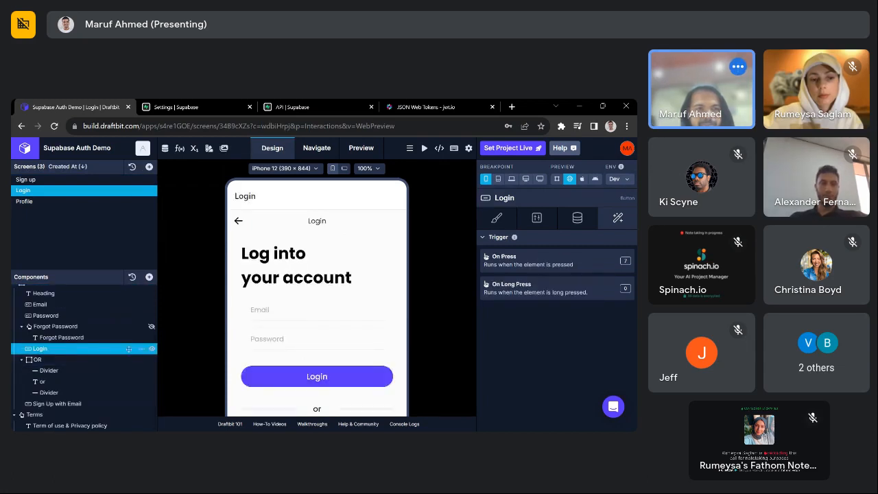
left_click(315, 309)
type("t")
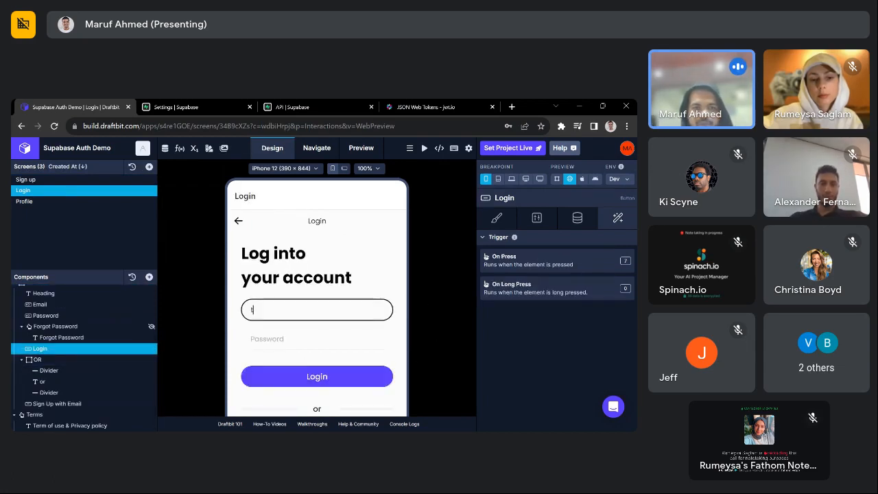
type("@e")
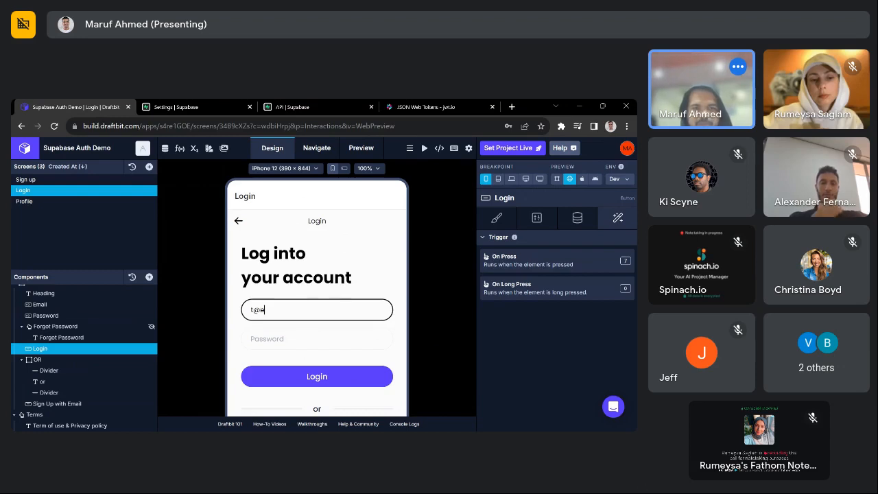
type(".com")
key("Tab")
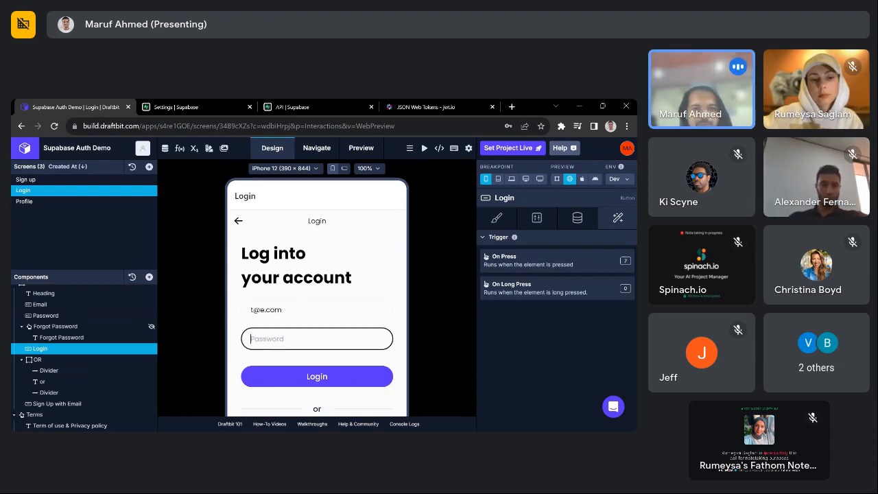
type("••")
scroll(321, 330, "down", 2)
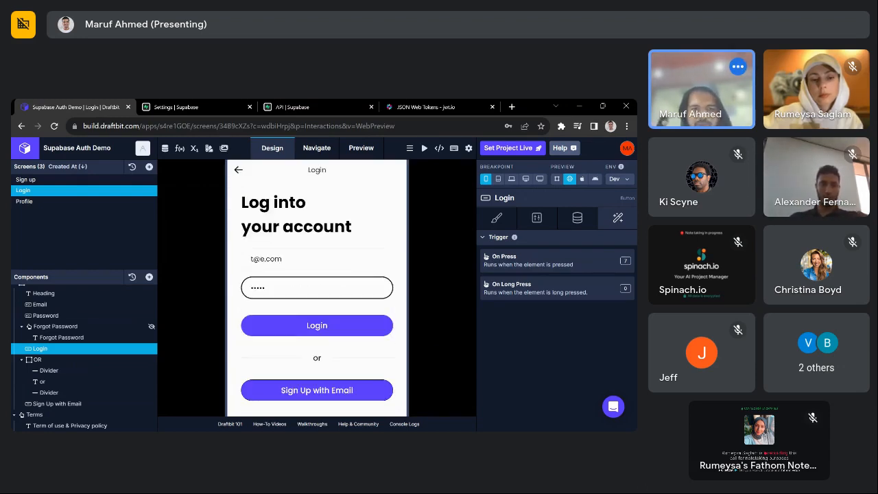
left_click(332, 278)
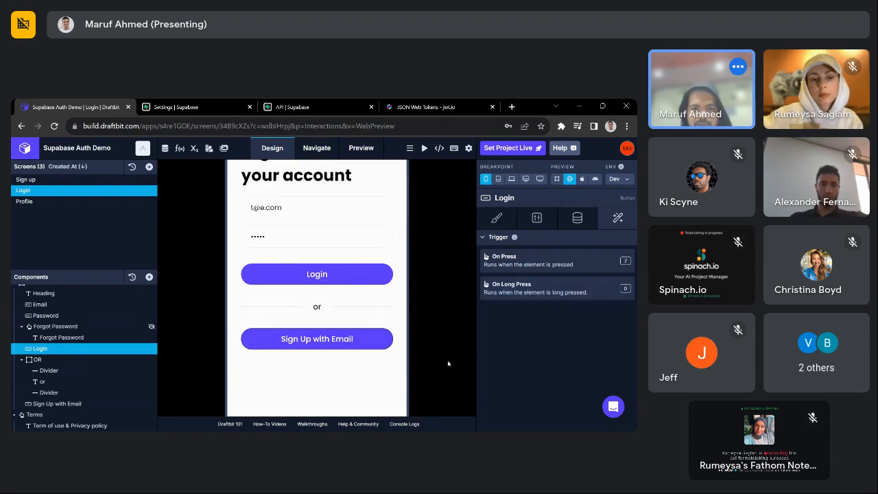
- Open the console logs and expand the invalid_grant 'Invalid login credentials' error object
left_click(415, 423)
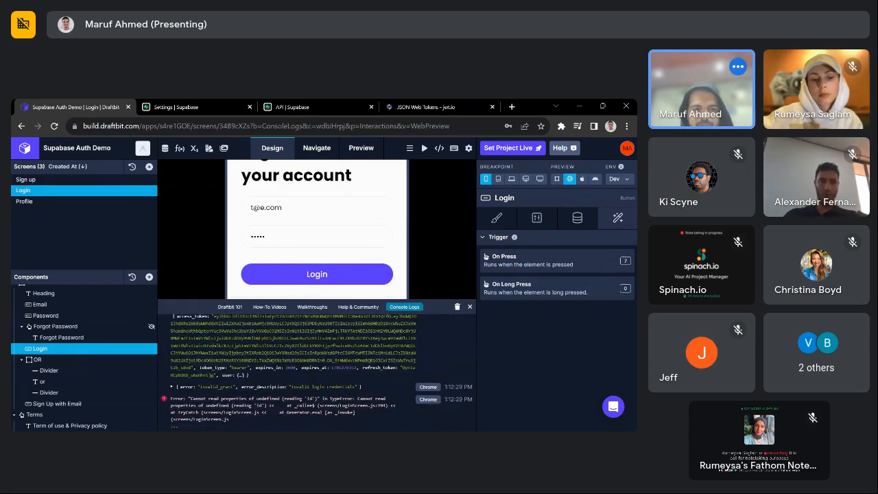
left_click(255, 388)
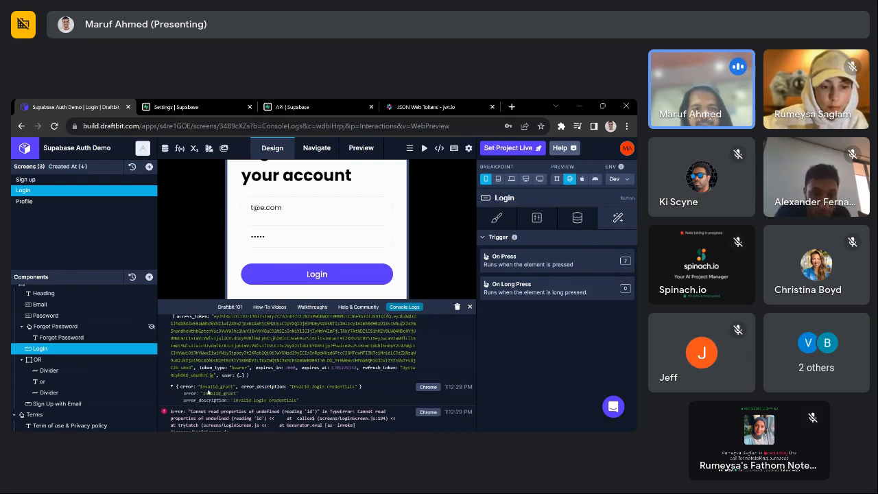
double_click(212, 388)
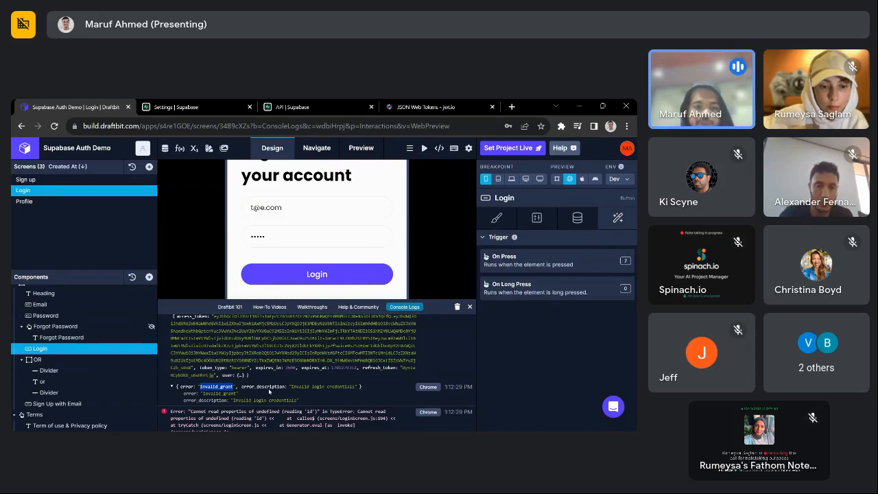
double_click(299, 386)
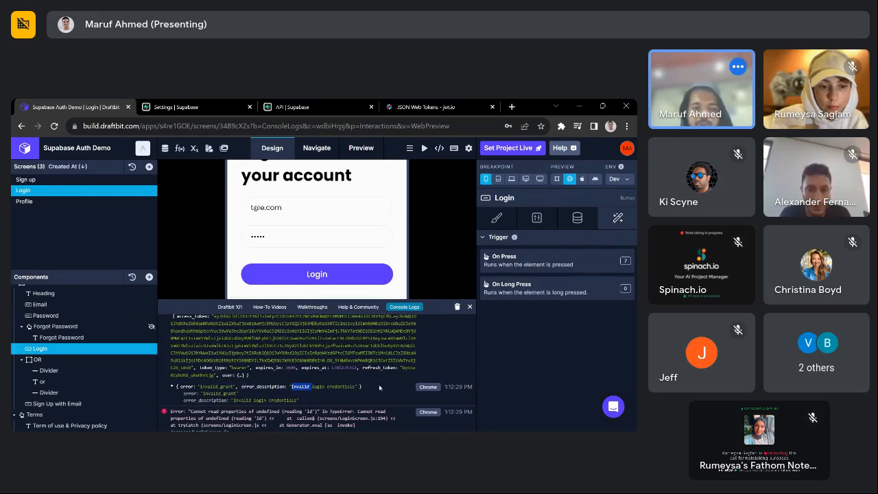
left_click(470, 308)
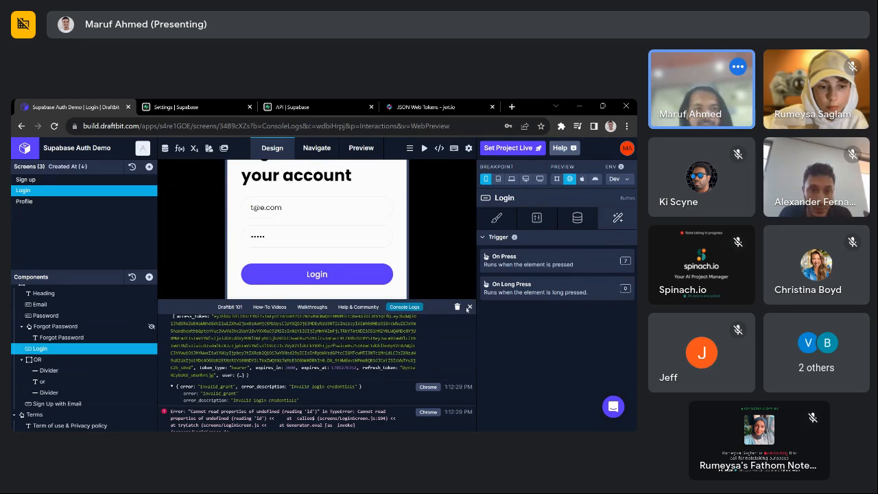
left_click(23, 361)
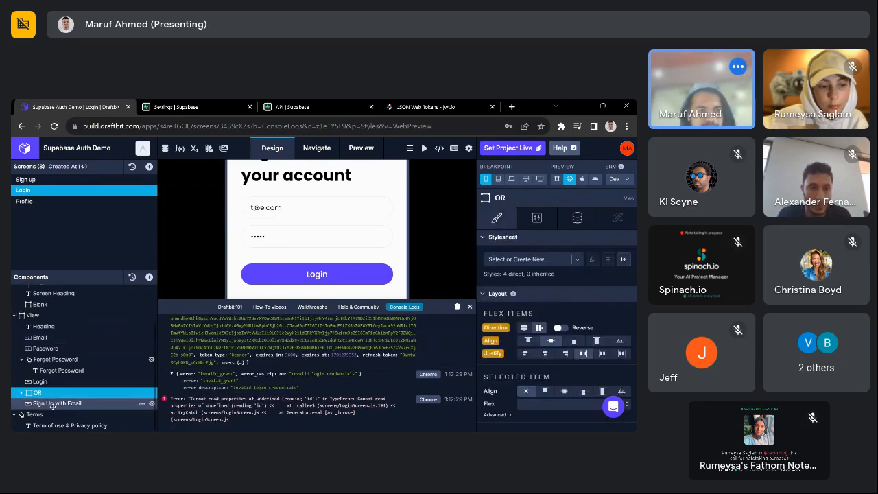
- Add a Text component below the Password field and name it Error
left_click(149, 277)
left_click_drag(246, 244, 39, 347)
scroll(83, 392, "down", 1)
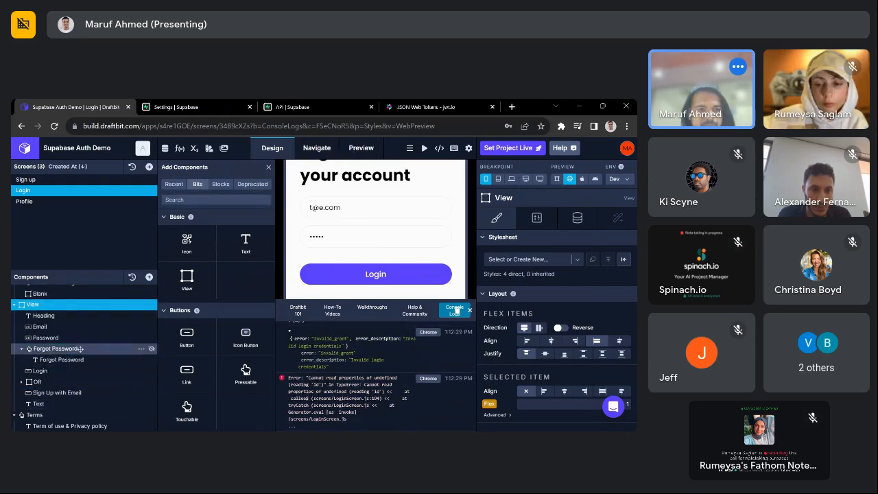
double_click(42, 348)
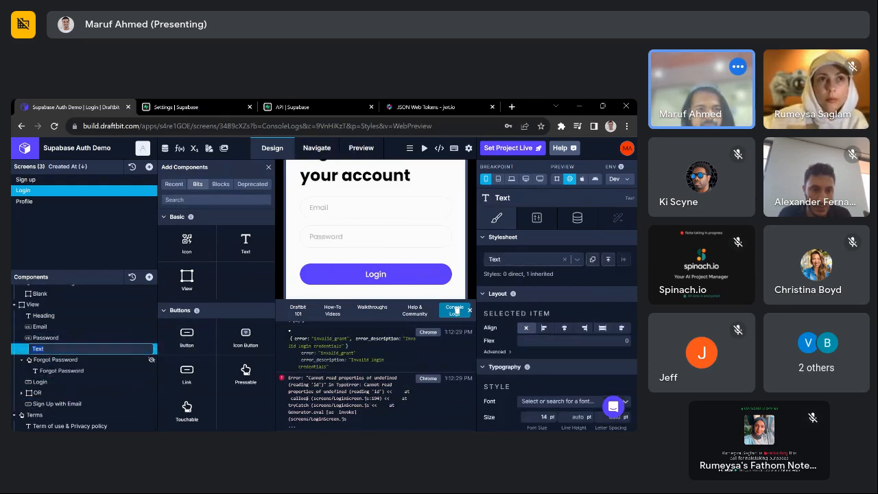
type("Er")
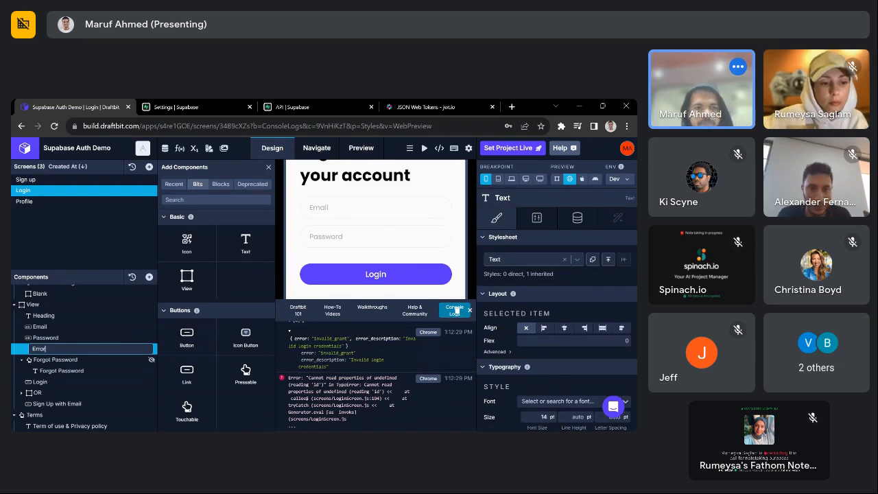
type("ror")
left_click(456, 310)
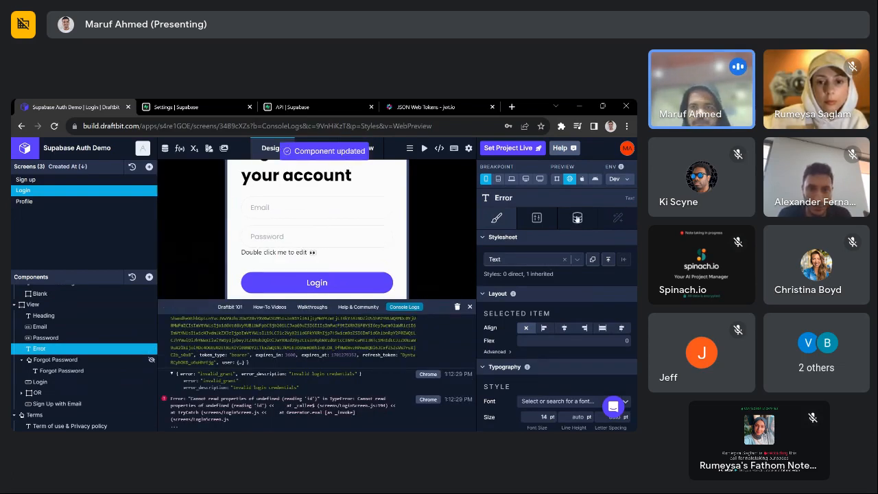
- Set the Error text's Input Text to {{msg}}
left_click(577, 218)
type("{{msg")
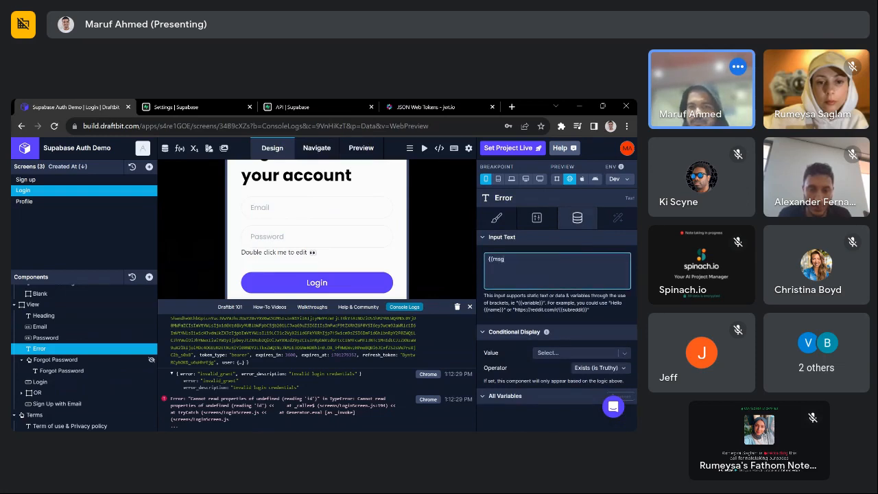
type("}}")
left_click(480, 212)
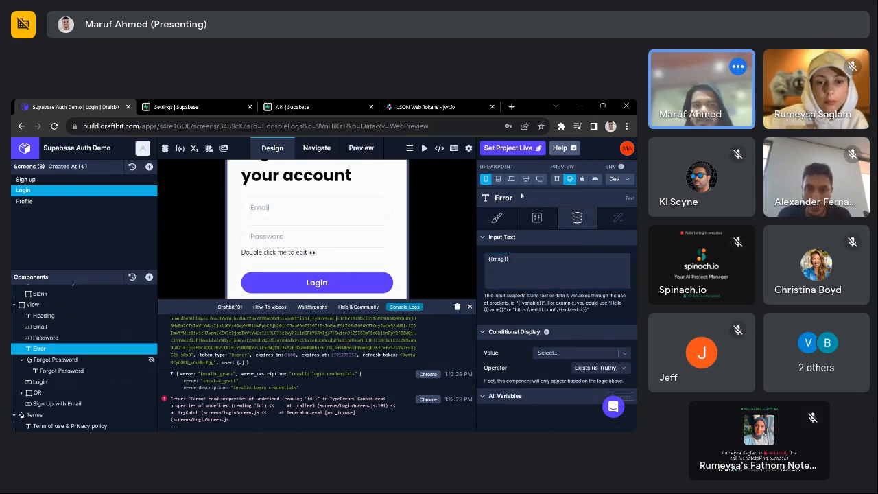
left_click(196, 148)
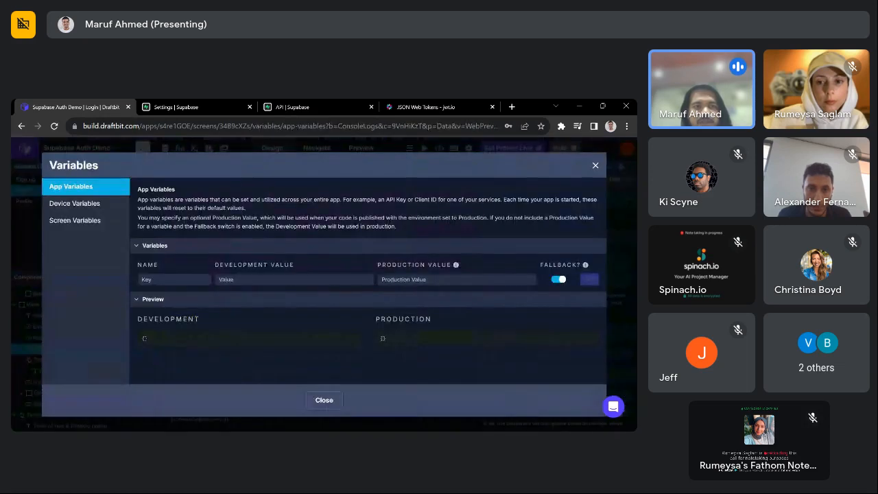
- Create a String screen variable named errMsg on the Login screen
left_click(75, 221)
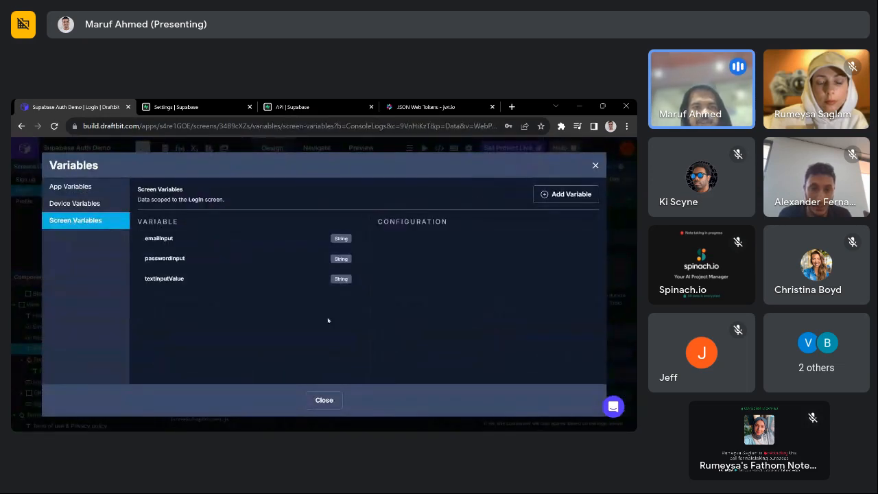
left_click(561, 197)
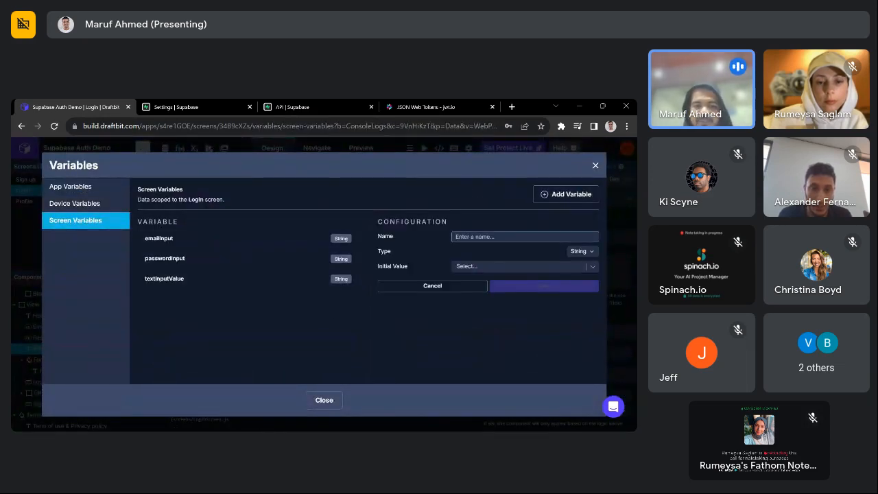
type("e")
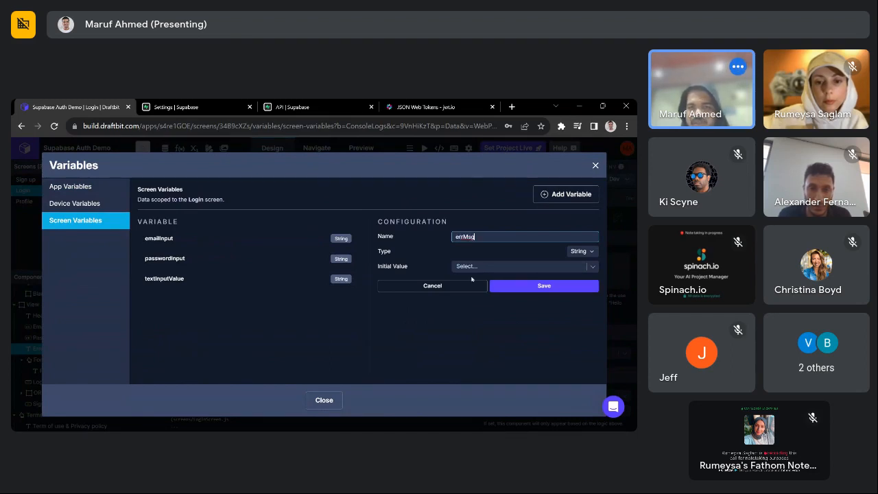
type("rrMsg")
left_click(531, 285)
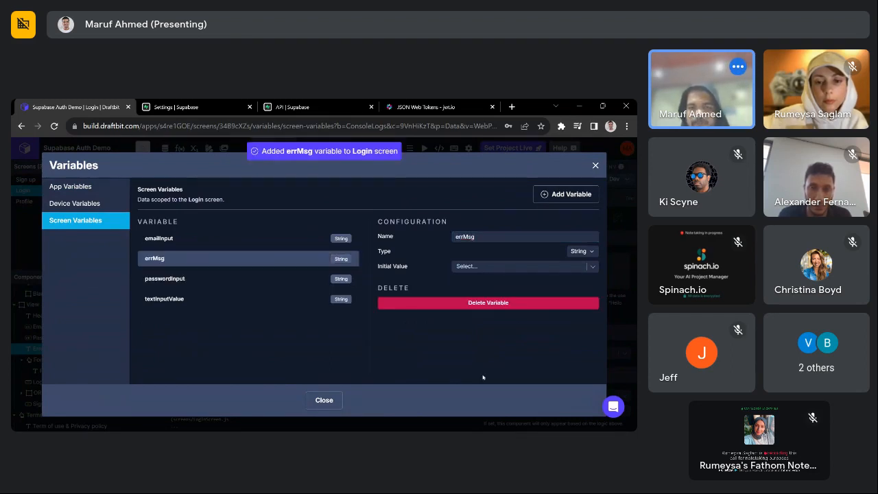
left_click(321, 407)
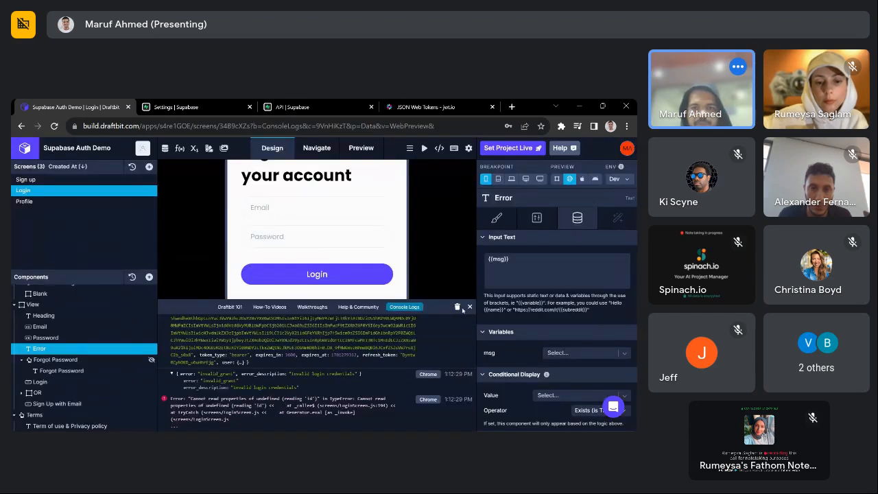
- Add an Extract Key action to the Login button's On Press workflow
left_click(75, 381)
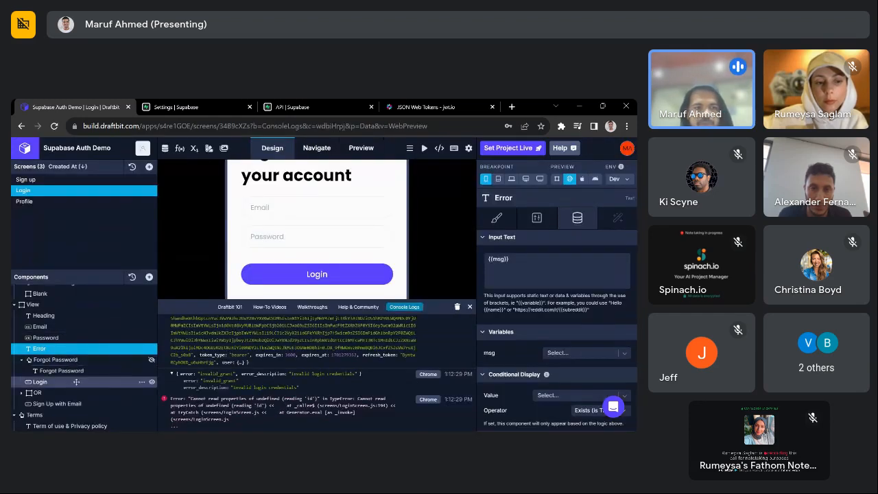
left_click(618, 218)
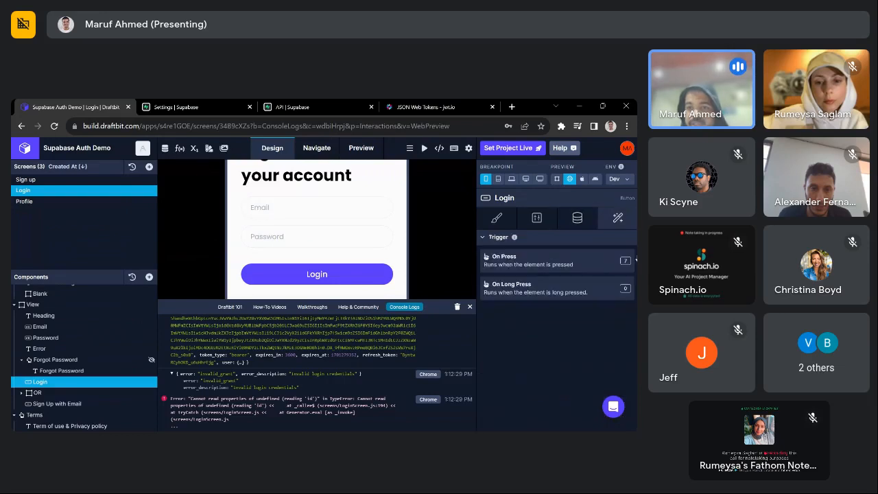
left_click(579, 260)
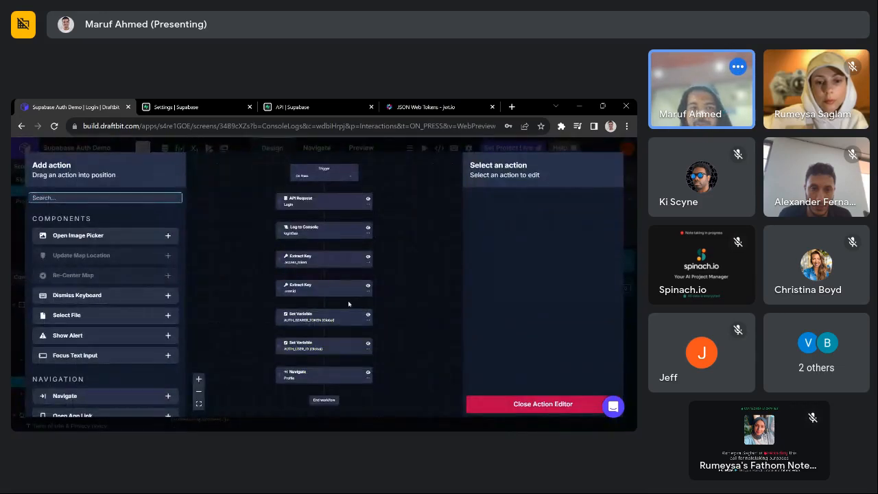
scroll(349, 304, "up", 5)
scroll(346, 260, "up", 5)
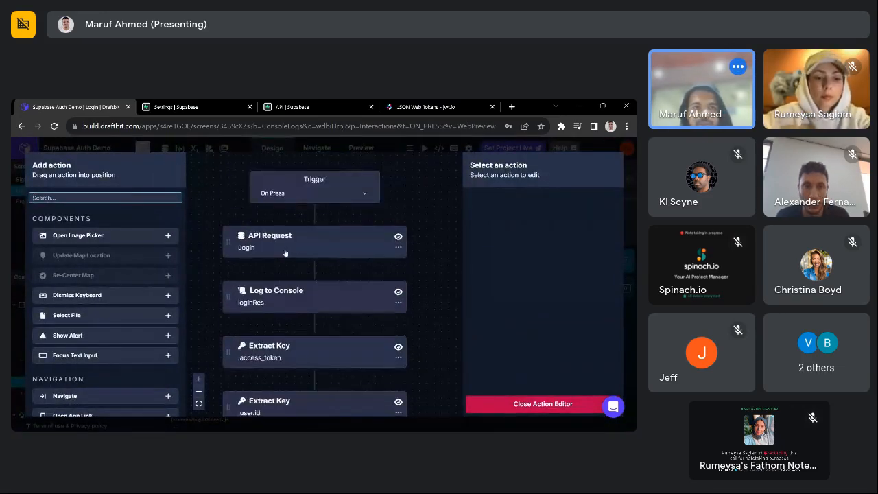
scroll(285, 253, "up", 2)
type("set")
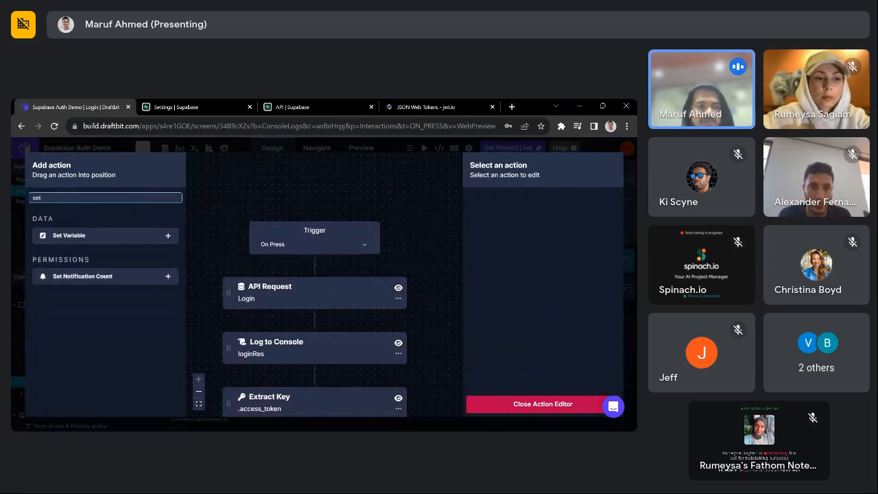
key("BackSpace")
key("BackSpace")
key("BackSpace")
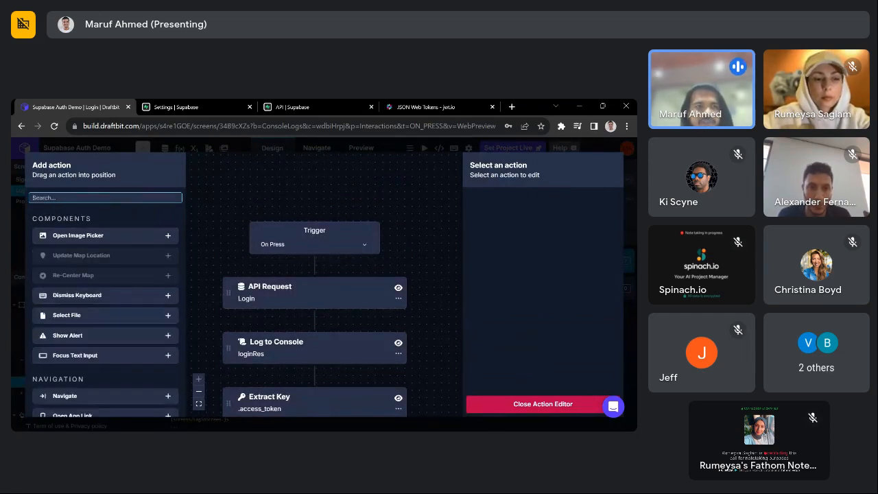
type("ext")
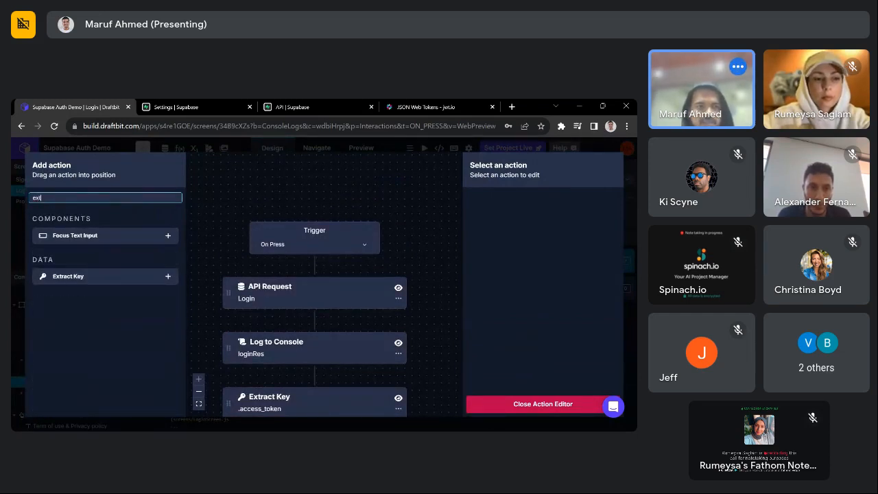
left_click(167, 276)
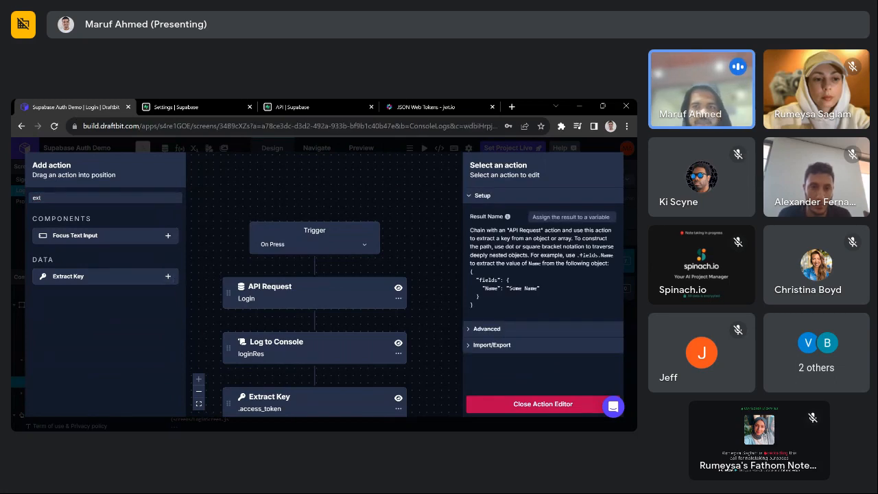
- Configure Extract Key with input loginRes, path .error_description and result name error
left_click(565, 218)
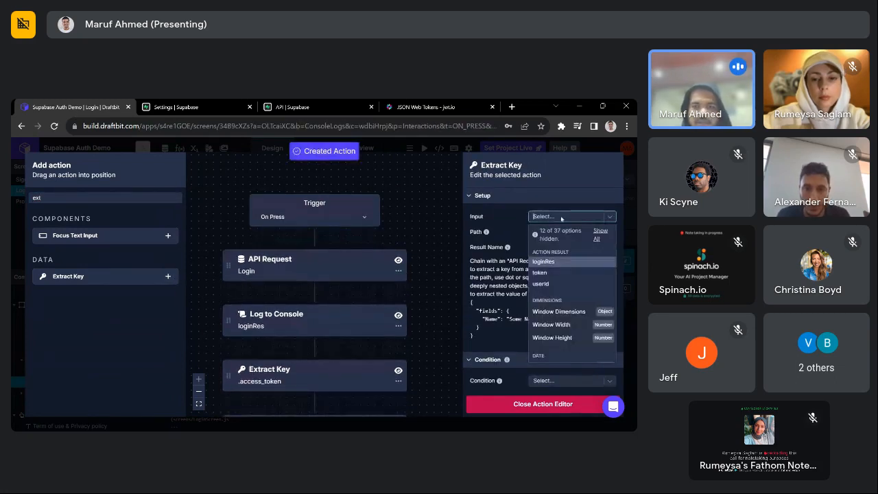
type("log")
left_click(546, 252)
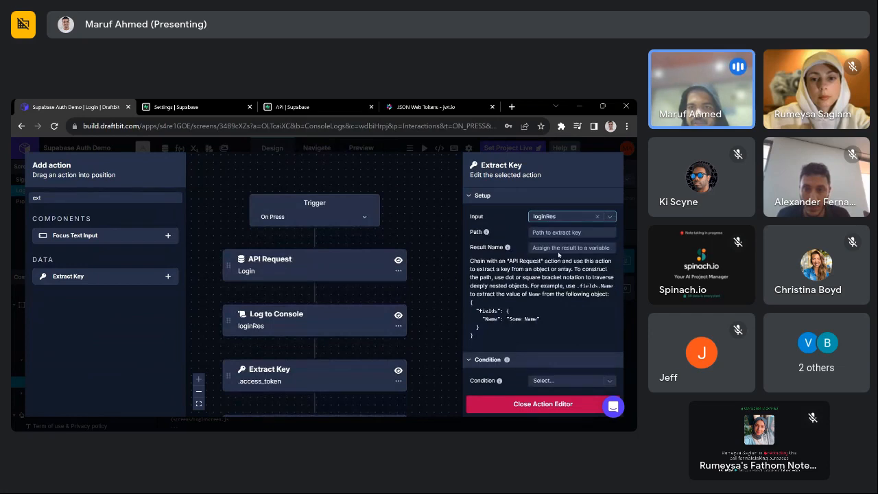
left_click(571, 248)
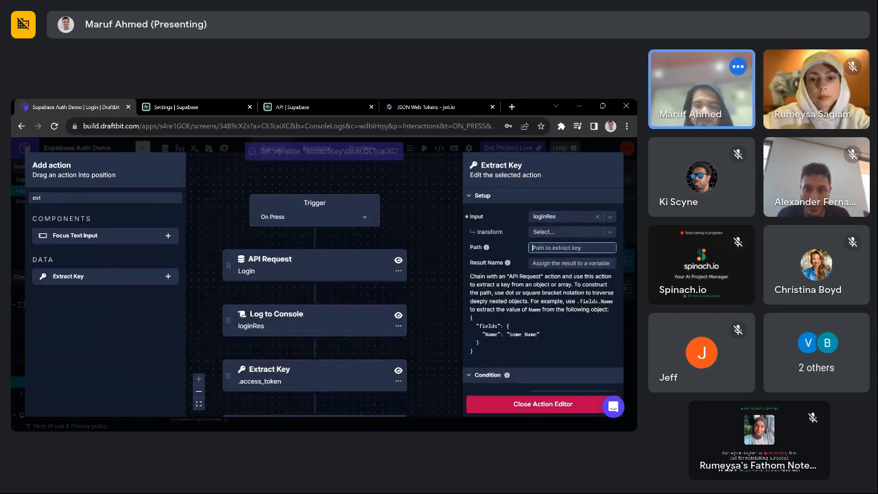
type(".error_desc")
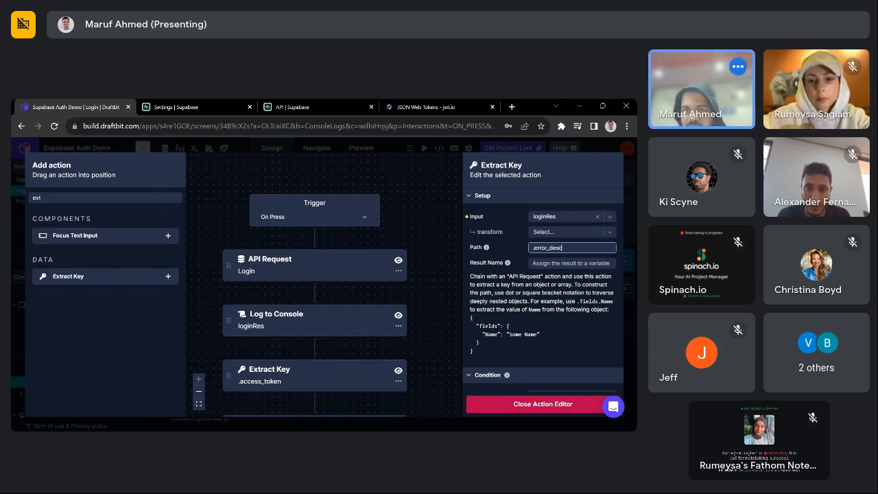
type("rit")
key("BackSpace")
type("p")
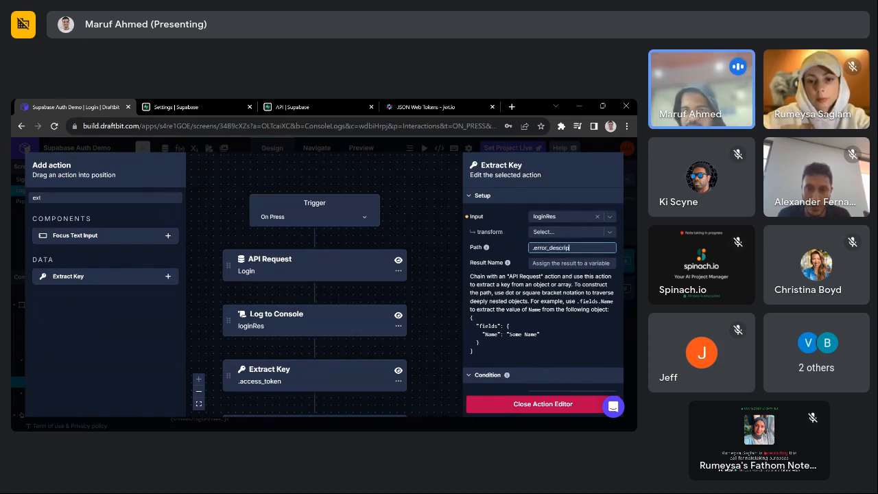
type("tion")
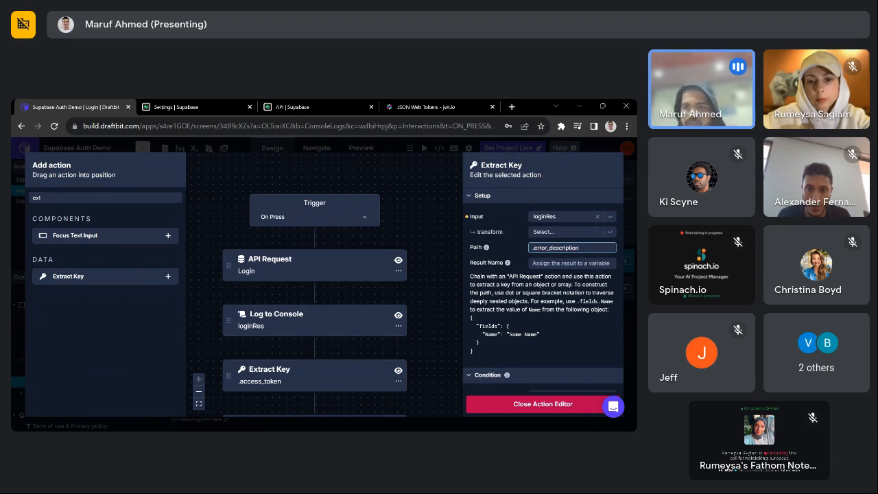
key("Return")
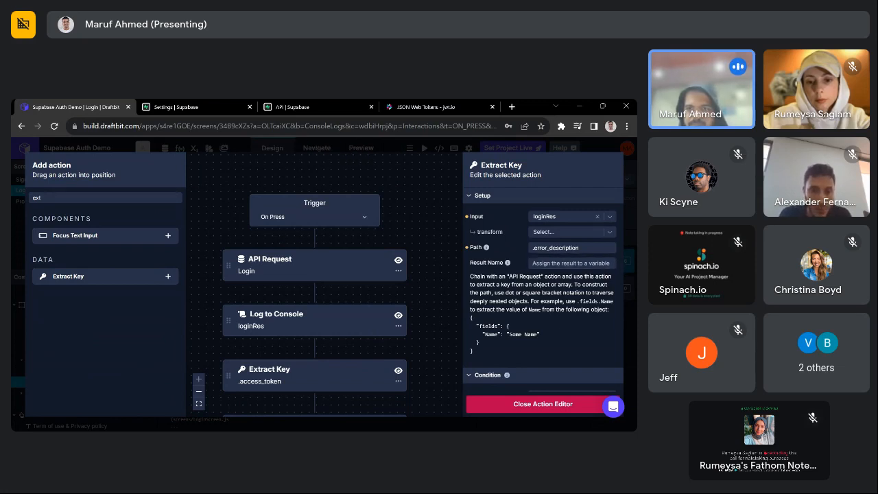
left_click(539, 263)
type("error")
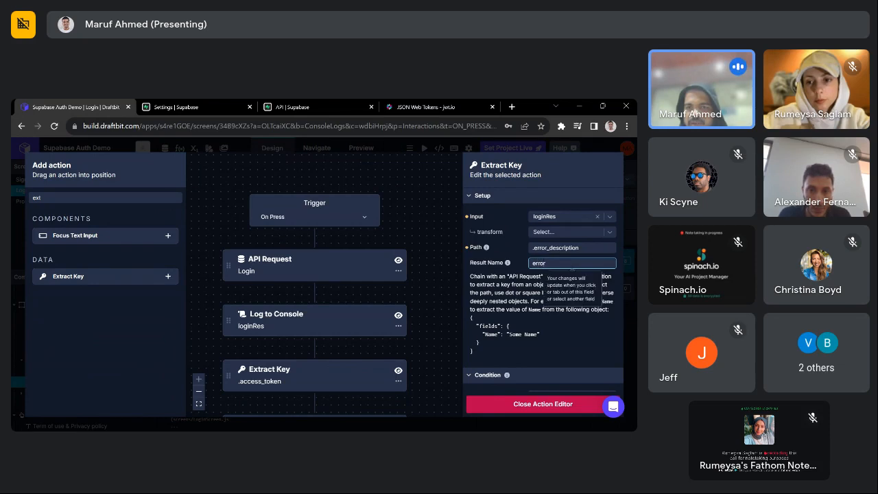
key("Return")
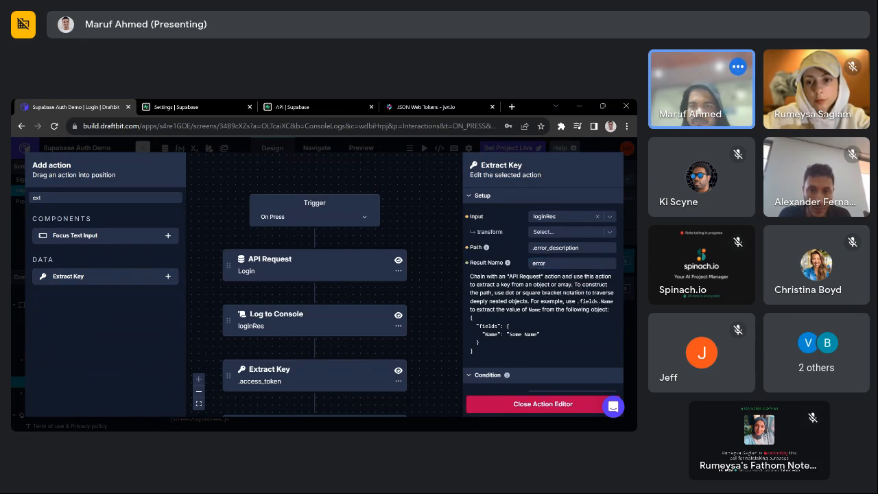
- Add a Set Variable action after the Extract Key step
scroll(309, 360, "down", 5)
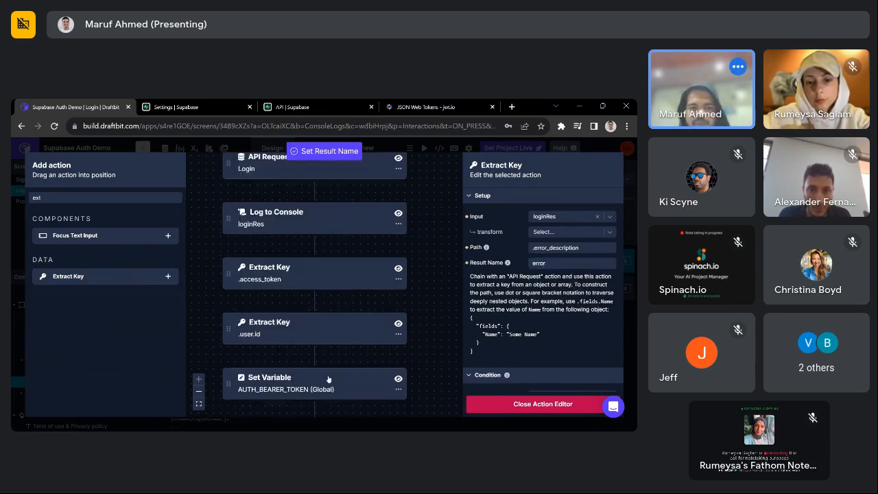
scroll(283, 346, "down", 4)
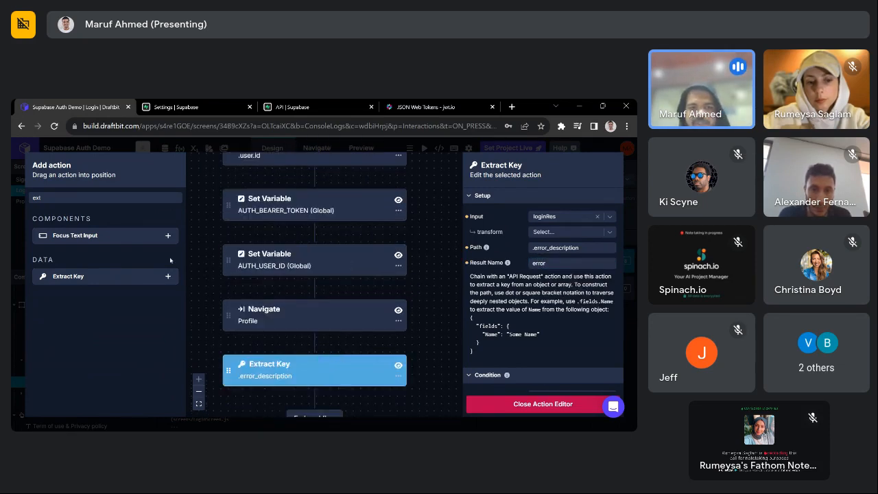
left_click(123, 199)
key("BackSpace")
key("BackSpace")
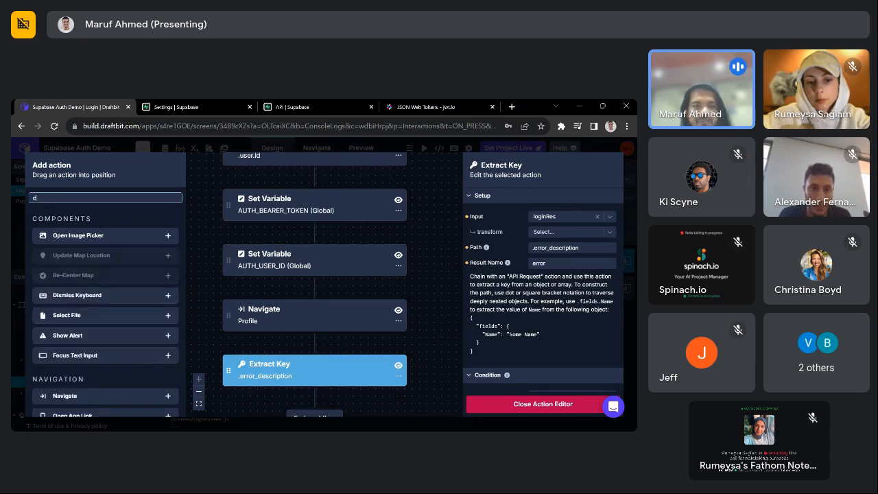
type("set")
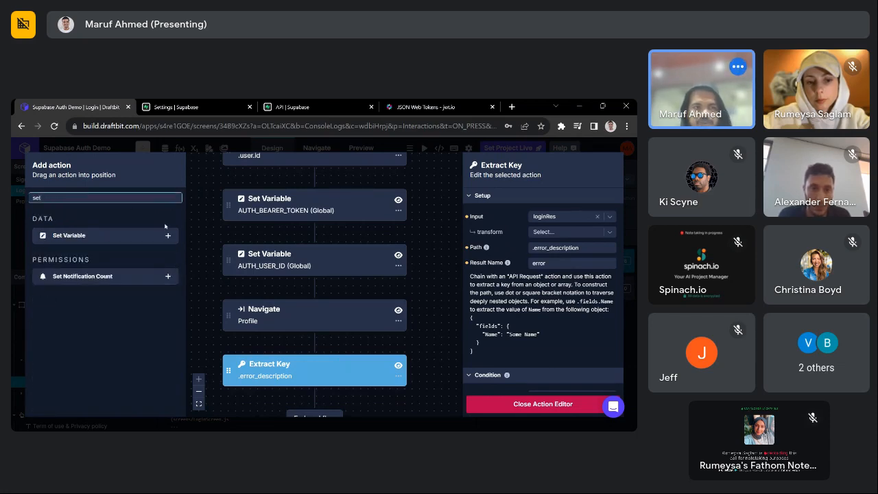
left_click(168, 235)
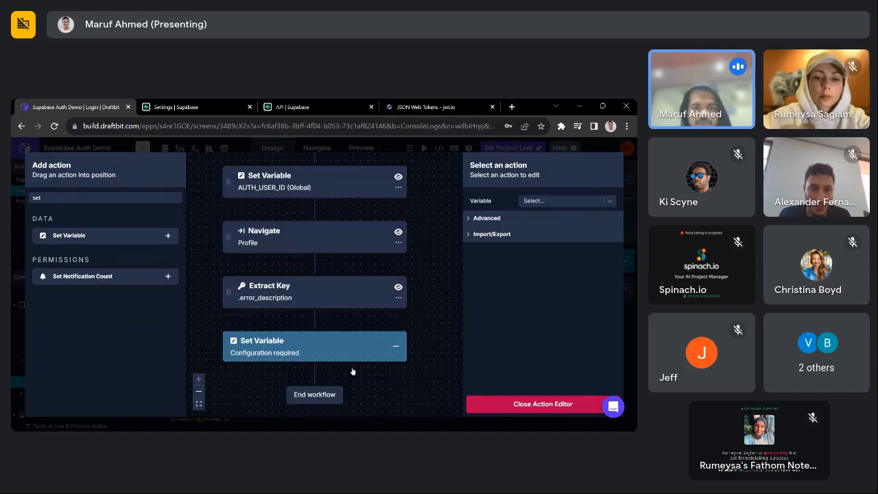
- Make the Set Variable step assign the extracted error value to errMsg
left_click(550, 203)
type("err")
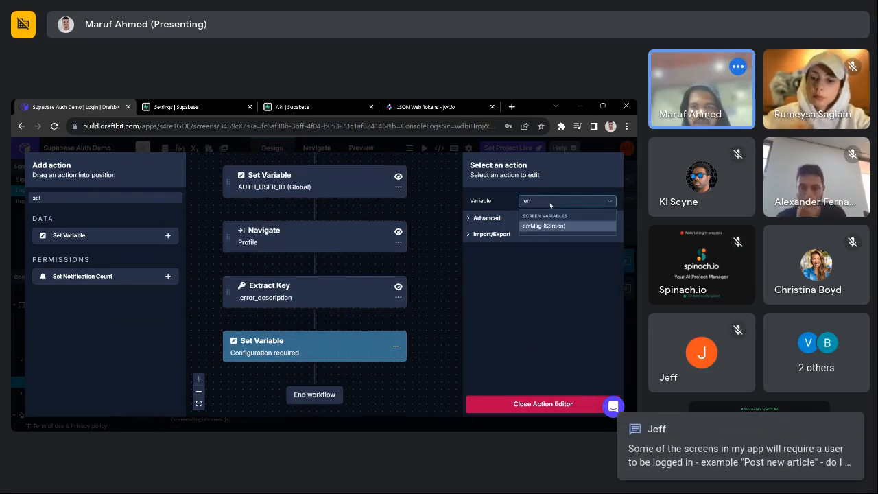
key("BackSpace")
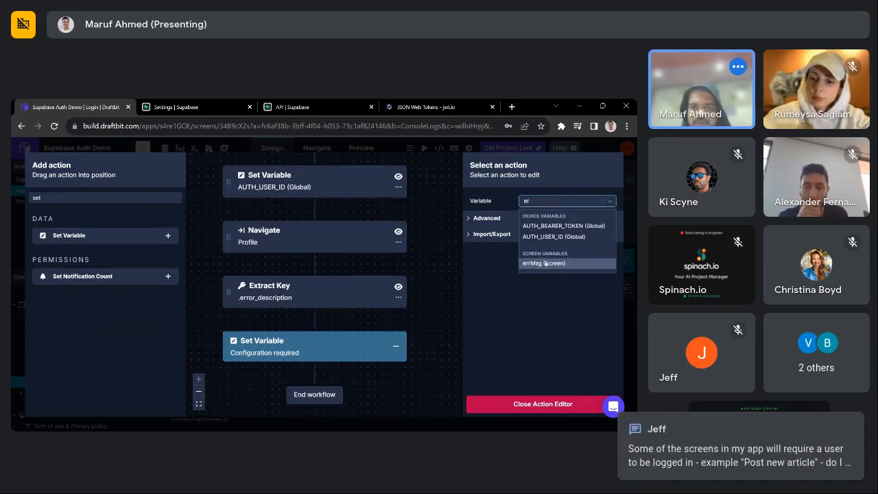
left_click(545, 263)
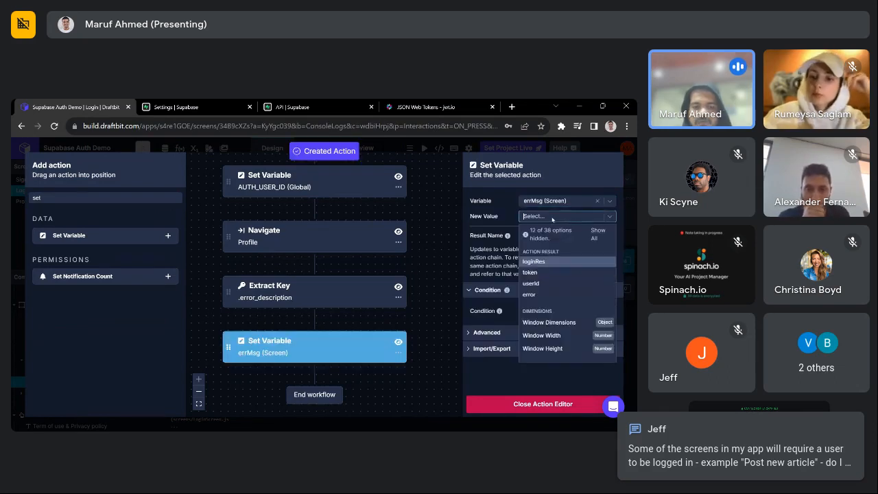
type("error")
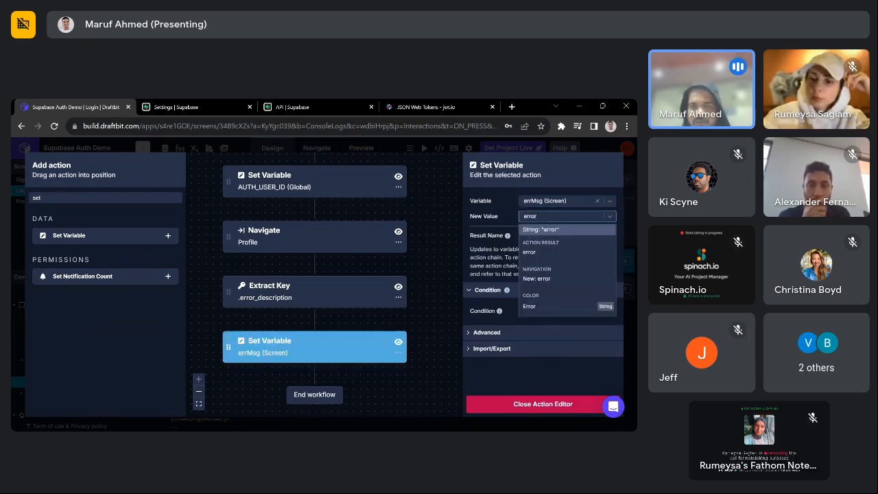
key("Down")
key("Return")
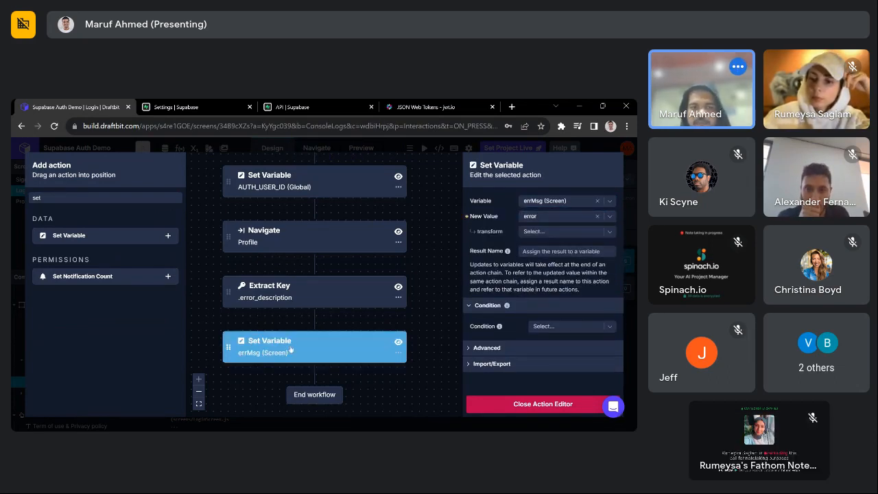
- Move the extraction and errMsg steps up to follow Log to Console loginRes, then close the editor
scroll(295, 353, "up", 1)
scroll(294, 339, "up", 2)
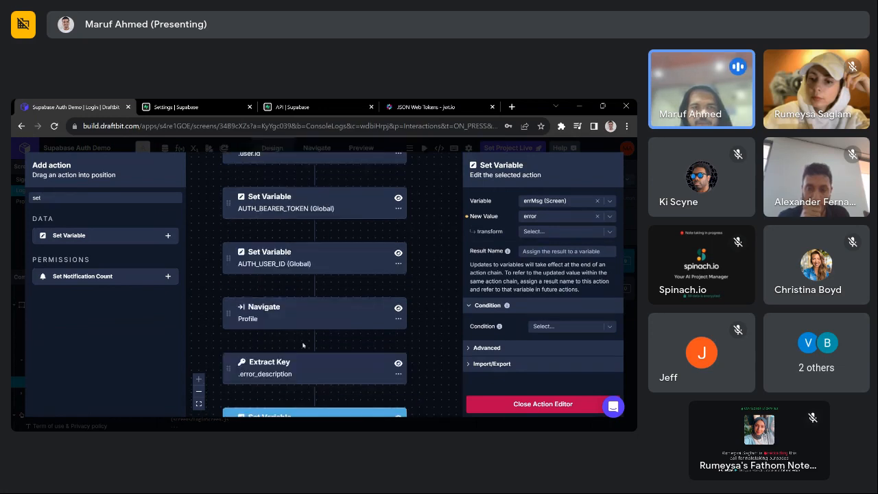
left_click_drag(233, 369, 341, 233)
scroll(319, 239, "up", 3)
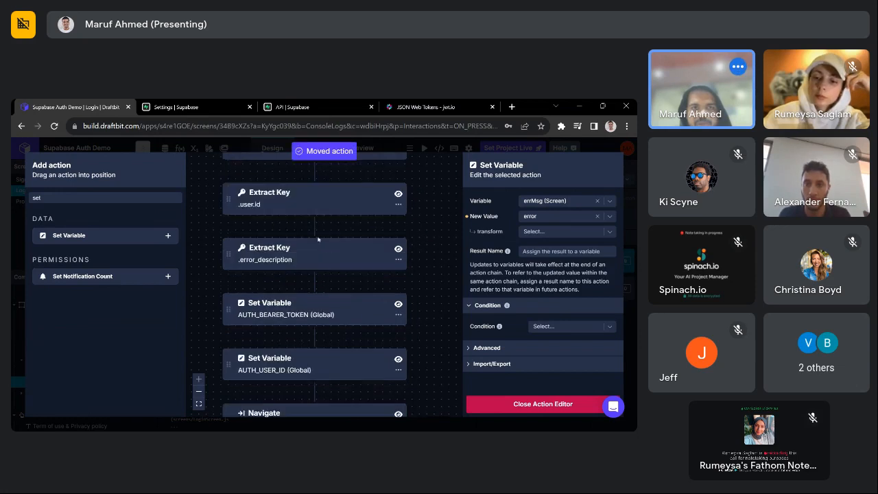
scroll(274, 288, "down", 3)
scroll(242, 412, "down", 2)
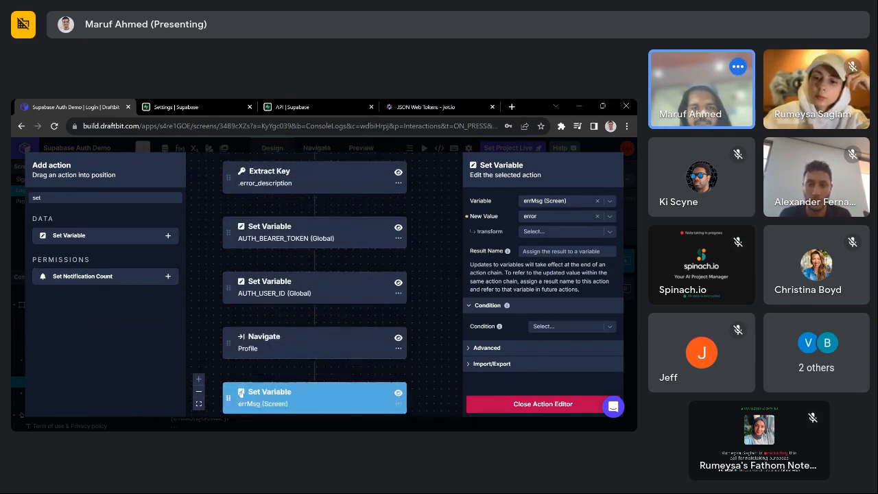
left_click_drag(229, 368, 262, 178)
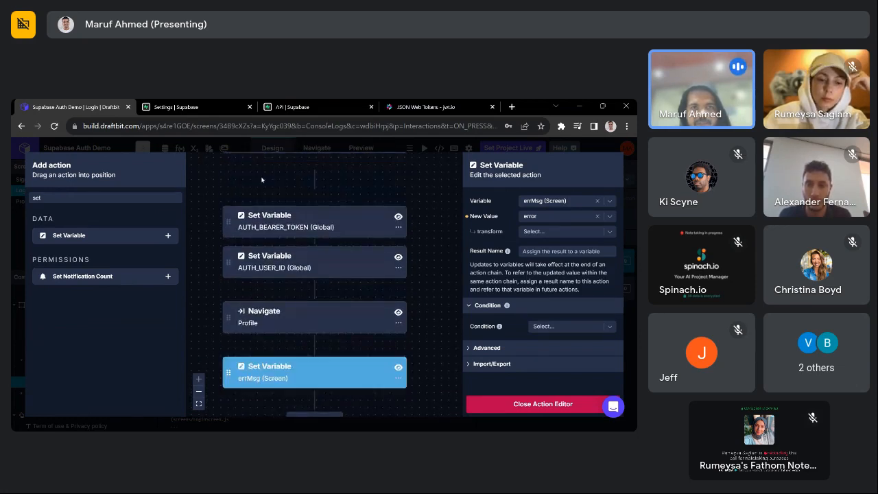
scroll(334, 282, "up", 6)
scroll(259, 284, "up", 2)
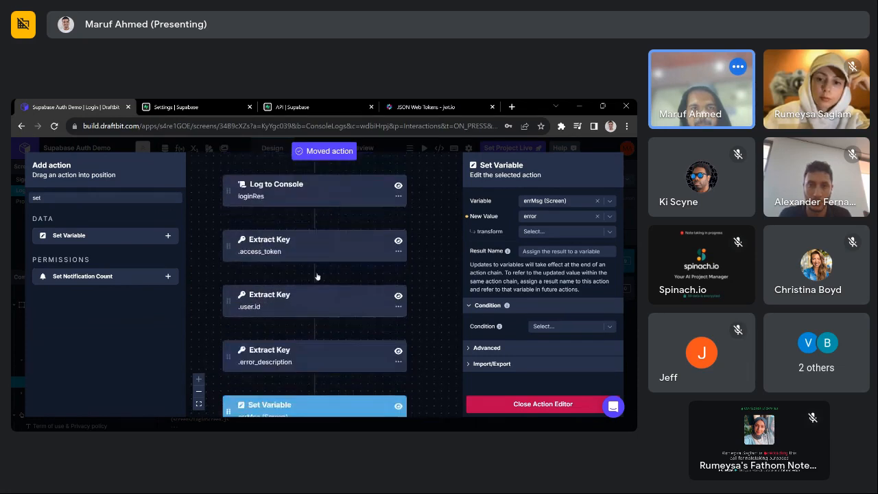
scroll(277, 329, "up", 4)
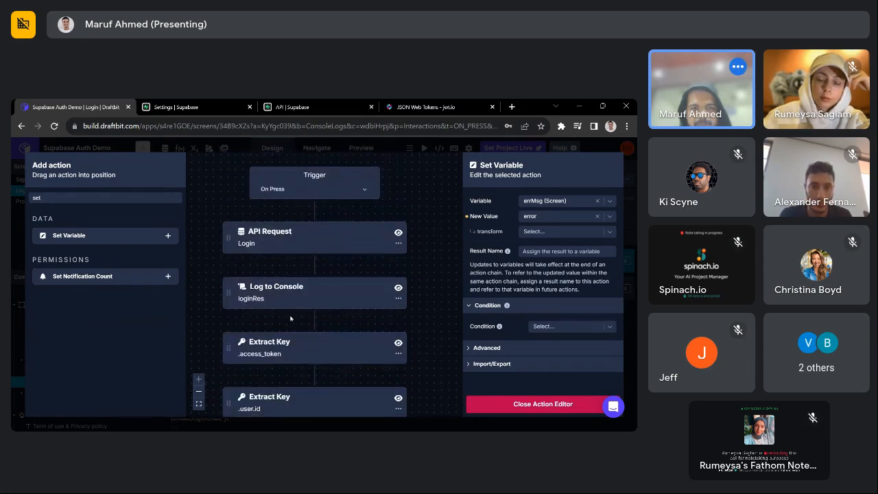
scroll(269, 343, "down", 5)
left_click_drag(228, 385, 359, 263)
scroll(358, 263, "up", 5)
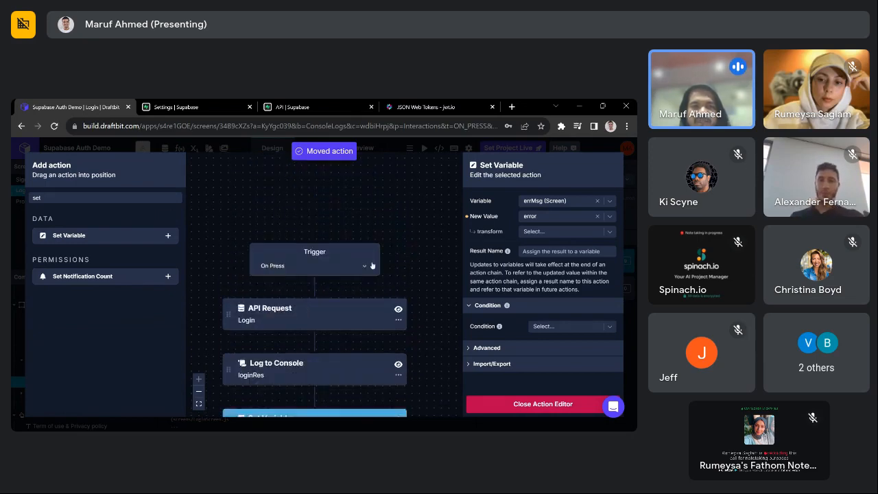
left_click(510, 405)
- Give the Error text font size 12 and the Error colour
left_click(469, 307)
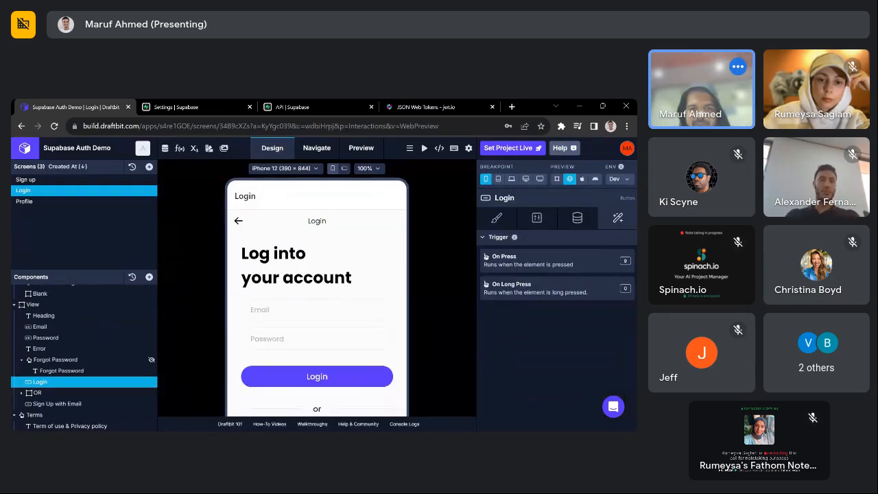
scroll(315, 274, "down", 3)
type("t@")
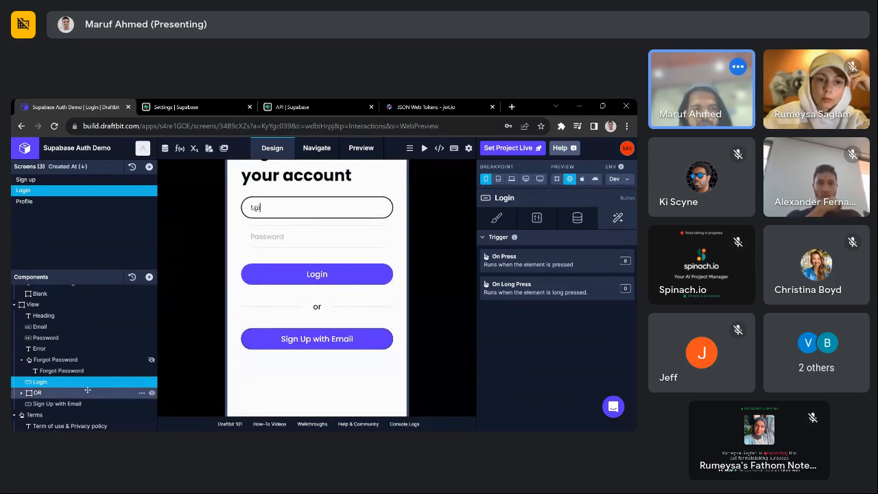
left_click(69, 348)
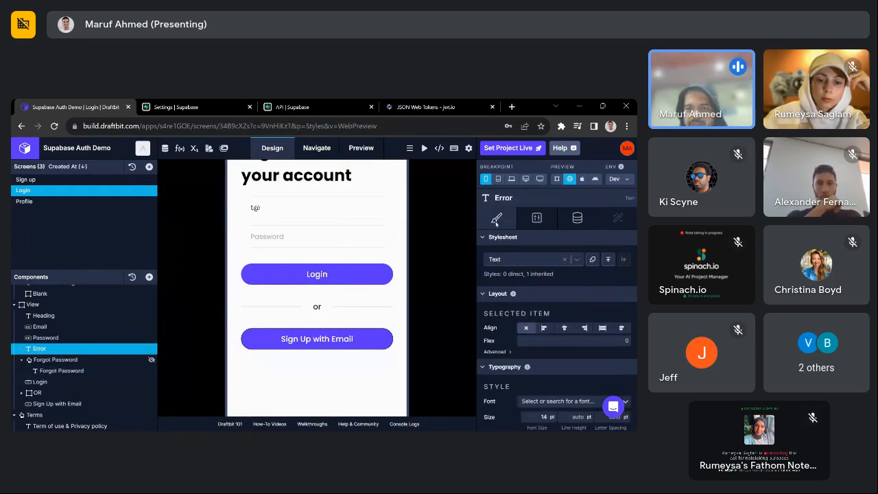
scroll(571, 334, "down", 2)
type("1")
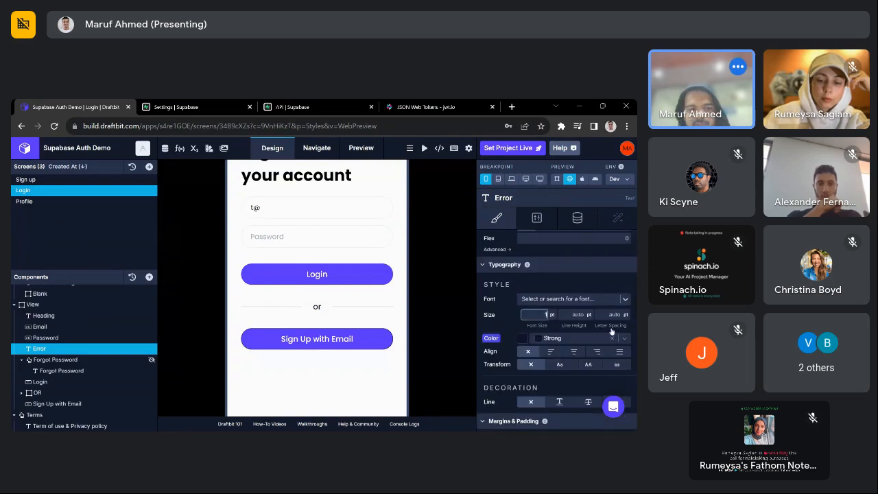
type("2")
left_click(552, 338)
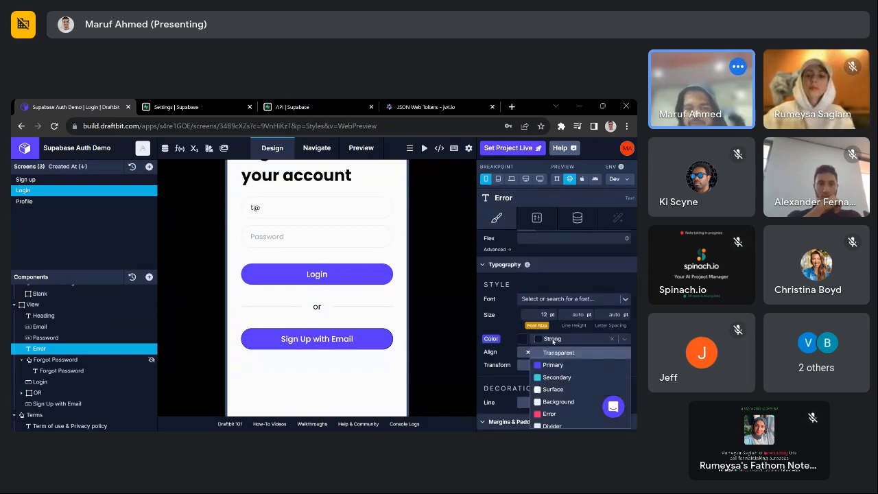
left_click(548, 414)
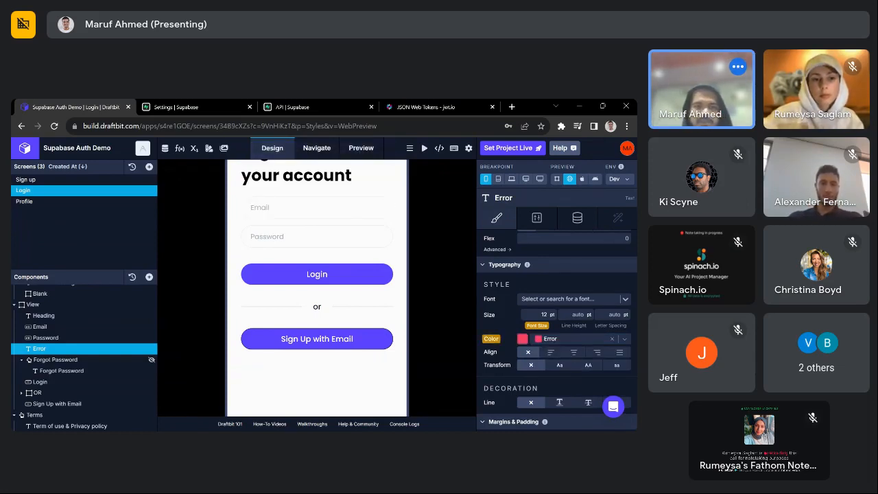
- Submit a test login and review the logged error_description in the console
left_click(316, 208)
type("t")
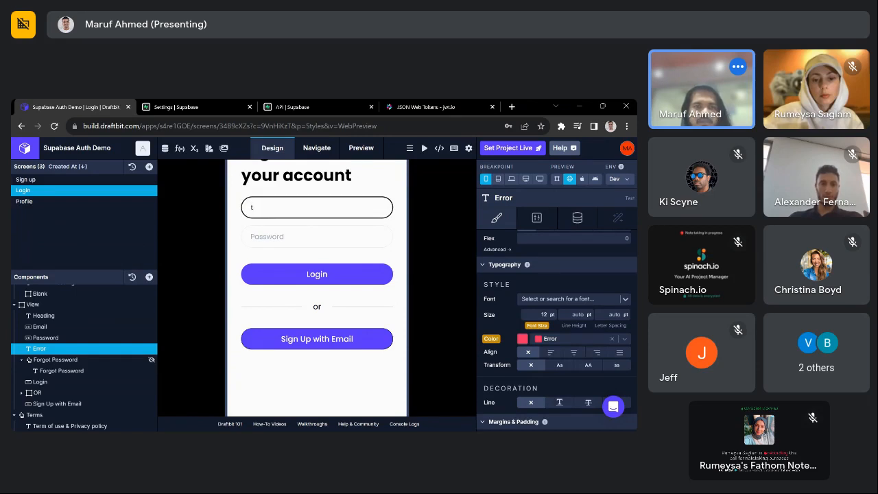
type("@e.com")
key("Tab")
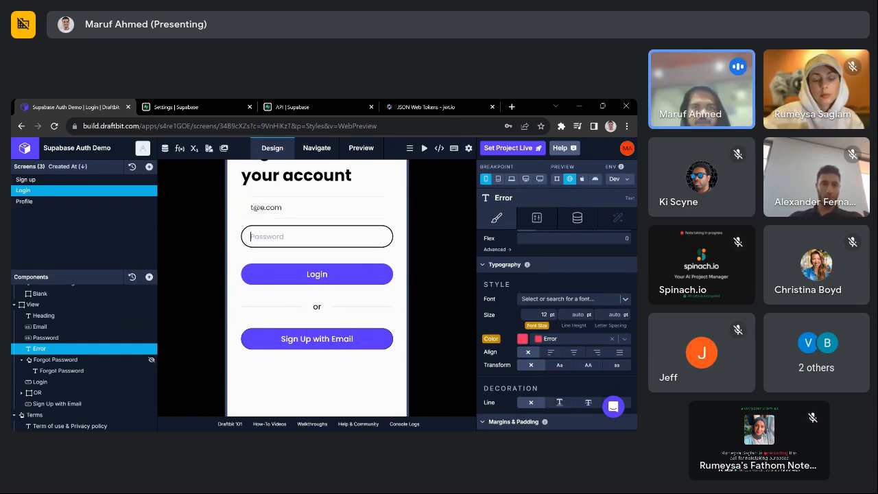
type("•")
left_click(327, 275)
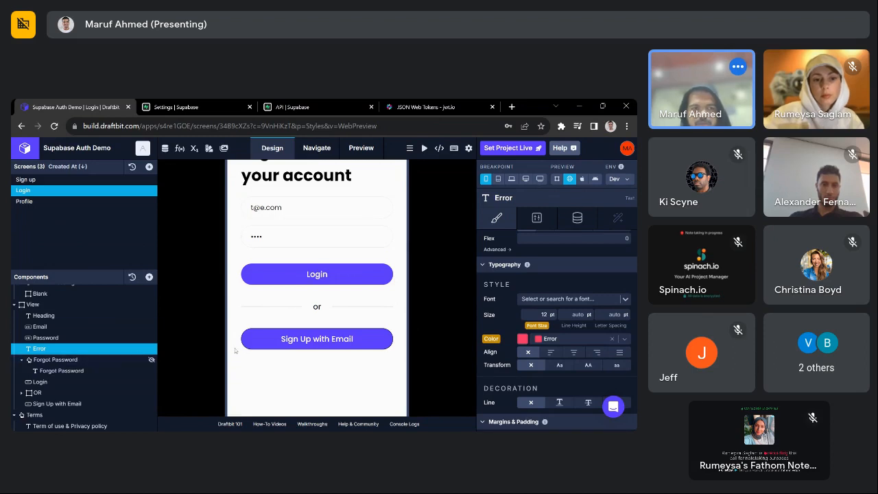
left_click(405, 424)
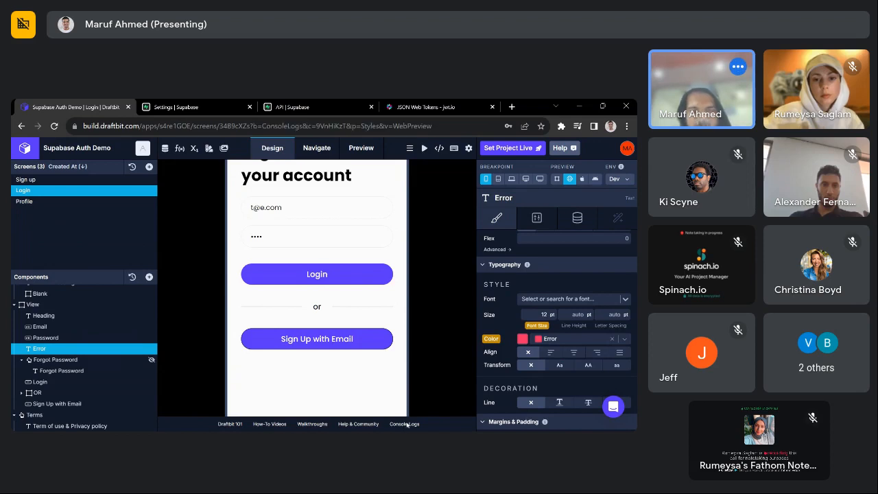
double_click(273, 387)
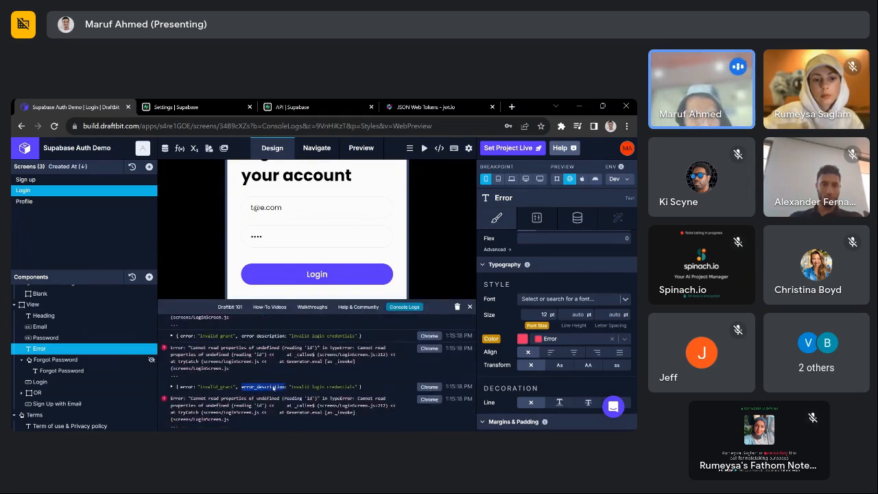
left_click(429, 300)
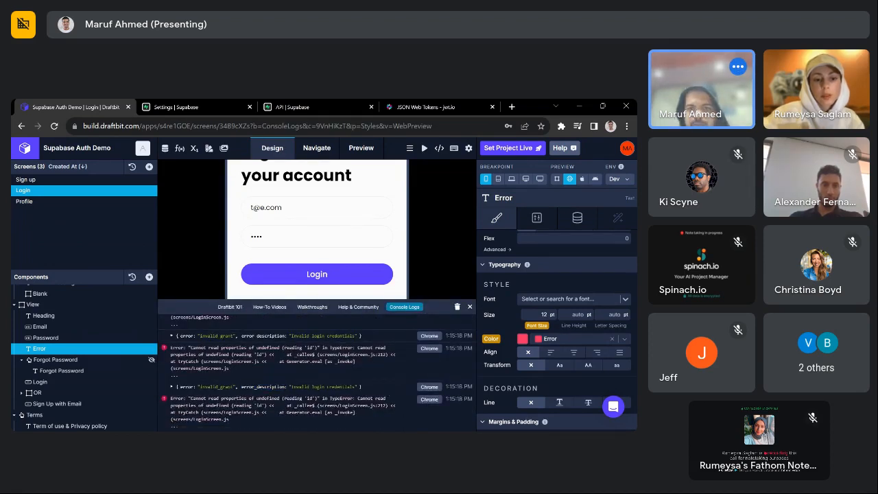
left_click(469, 307)
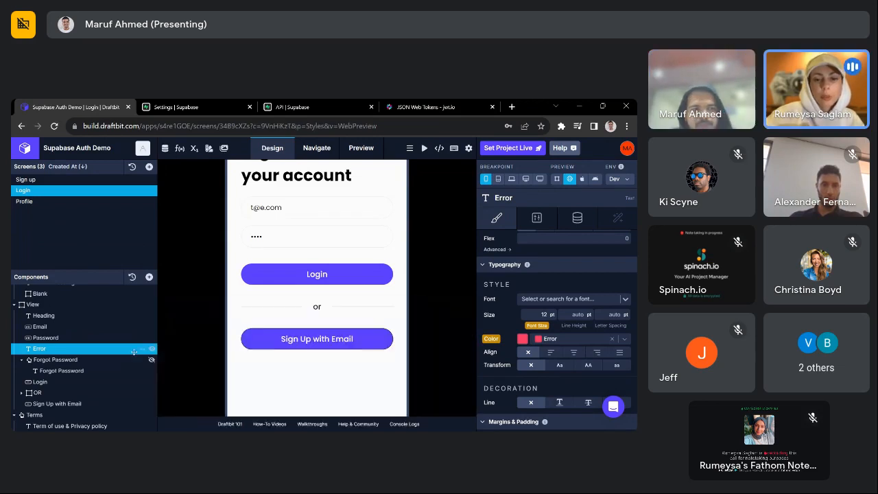
- Bind the Error text's msg variable to the errMsg screen variable
left_click(579, 217)
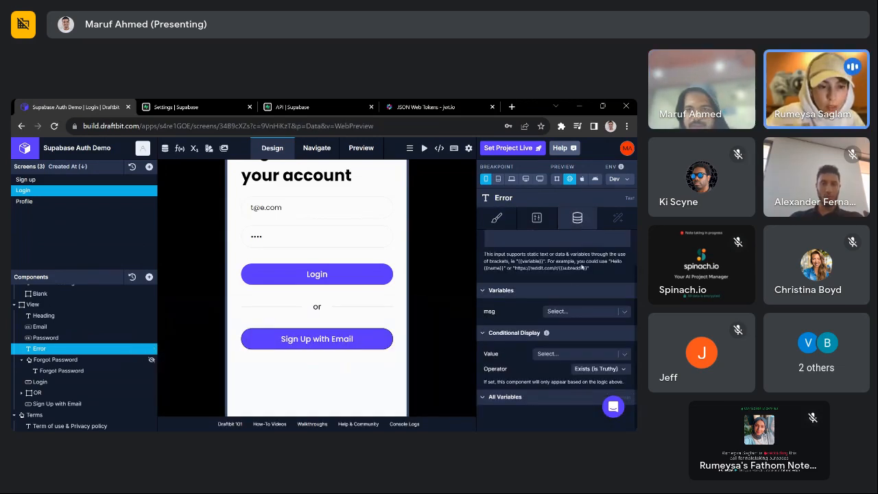
left_click(575, 353)
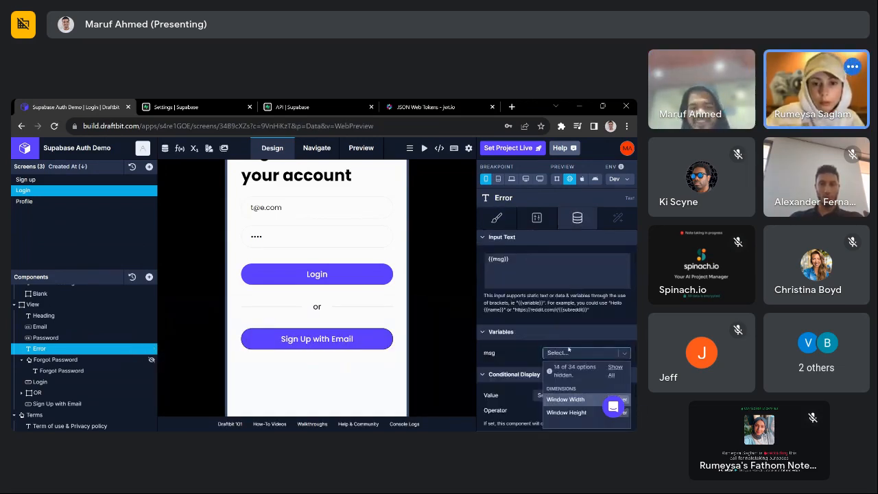
type("err")
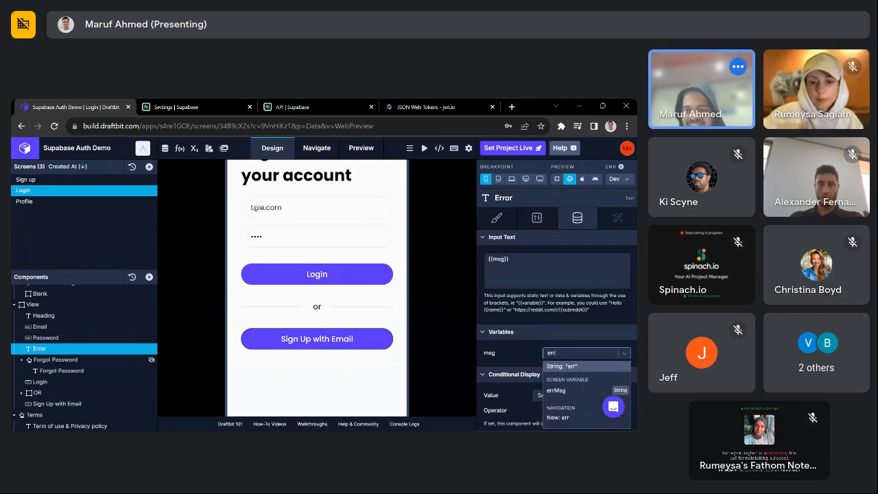
left_click(555, 389)
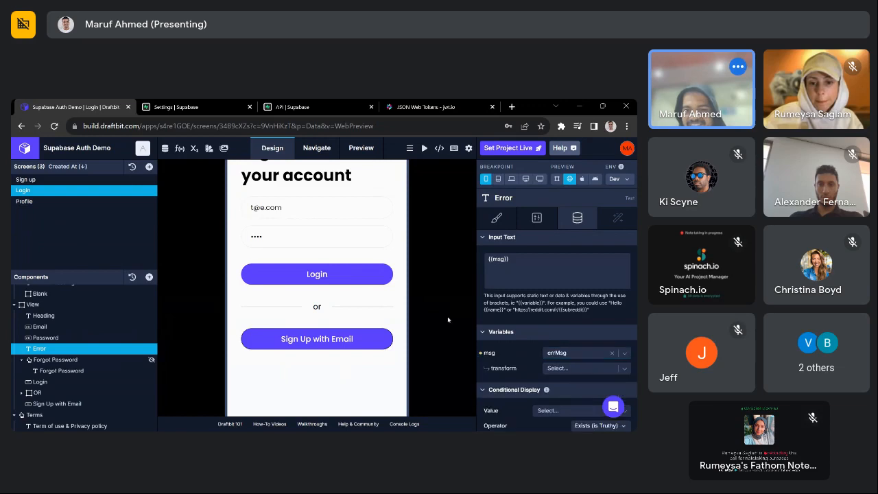
- Retry the login in the preview with a test email and a new password
left_click(325, 274)
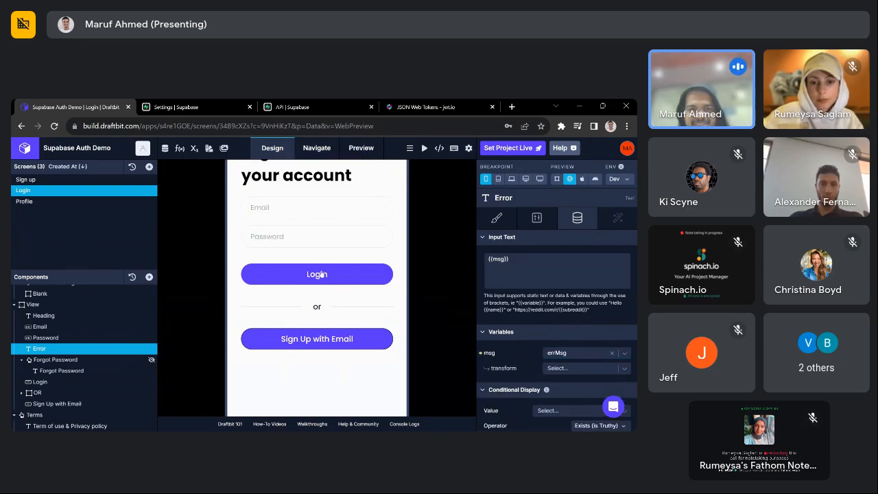
left_click(310, 208)
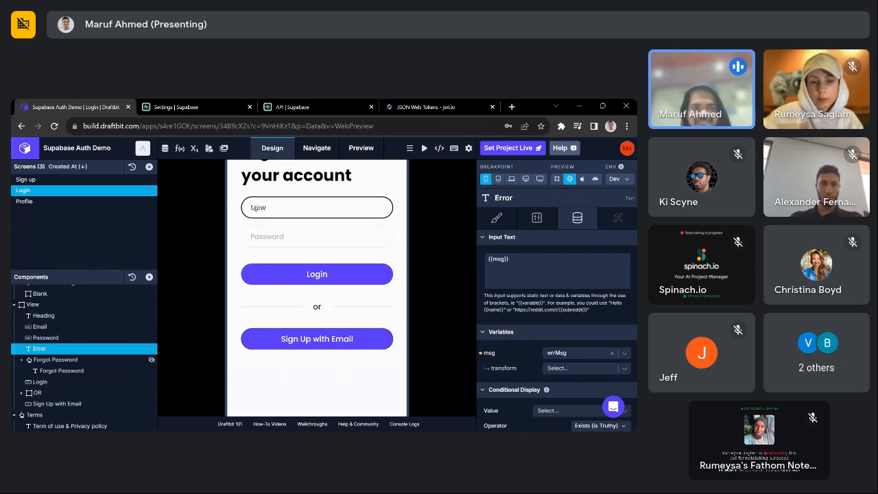
key("Tab")
type("•••")
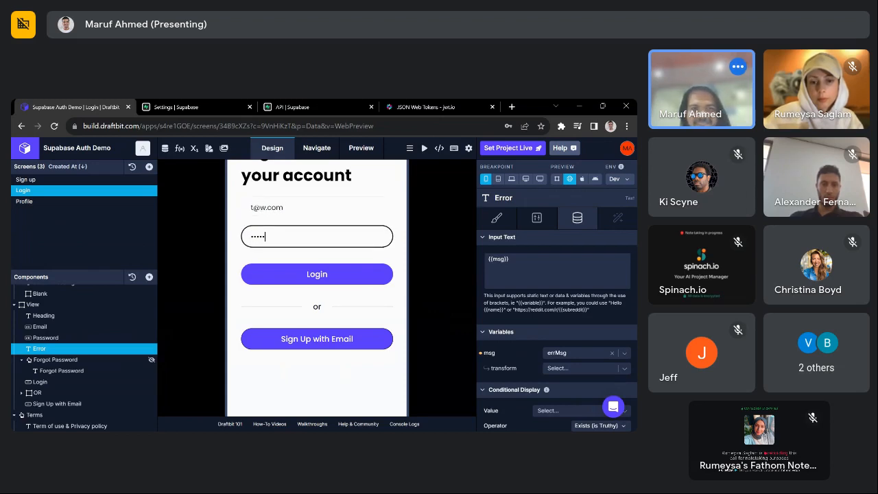
left_click(317, 276)
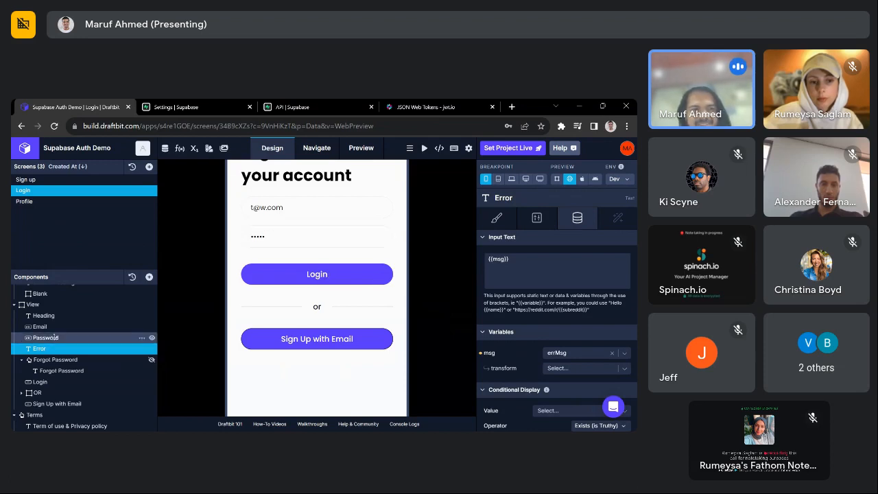
left_click(55, 383)
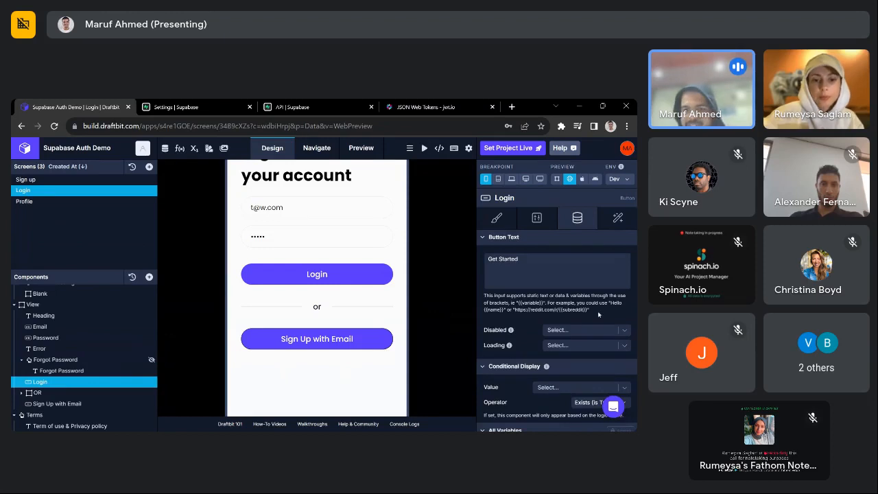
- In the On Press action editor, move the errMsg Set Variable step after the error extraction
left_click(618, 217)
left_click(554, 260)
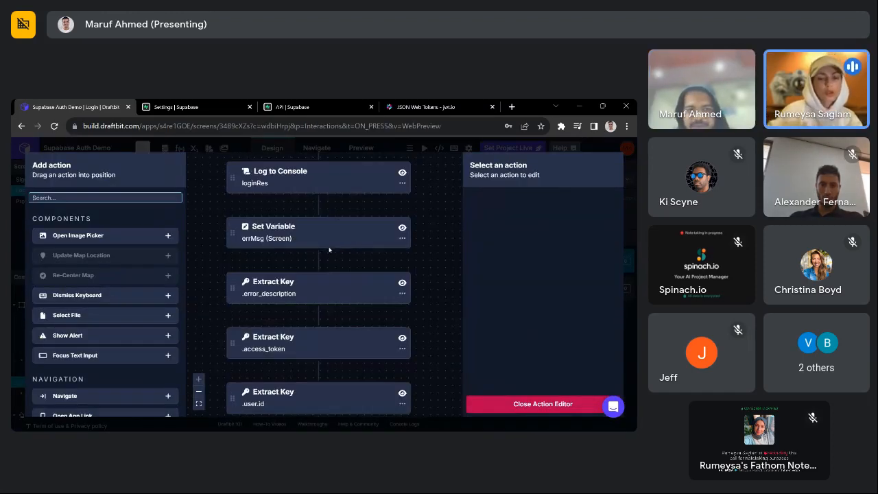
left_click(283, 295)
double_click(557, 249)
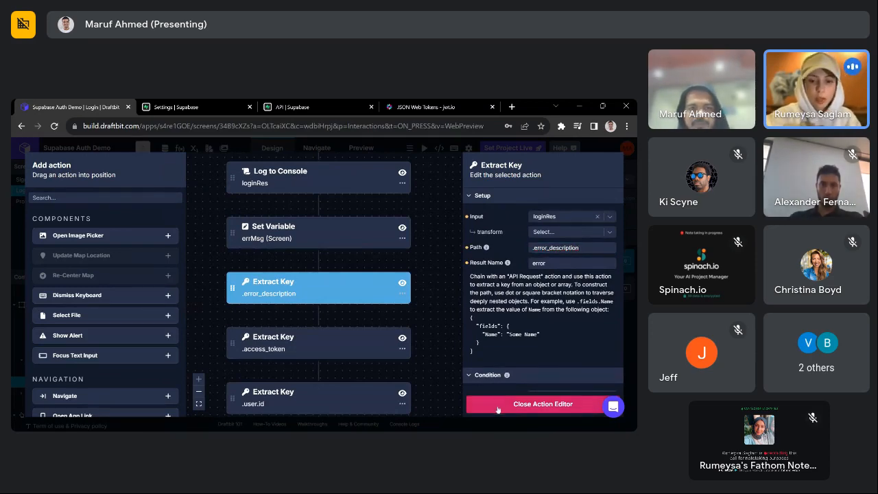
scroll(308, 263, "up", 1)
left_click(311, 257)
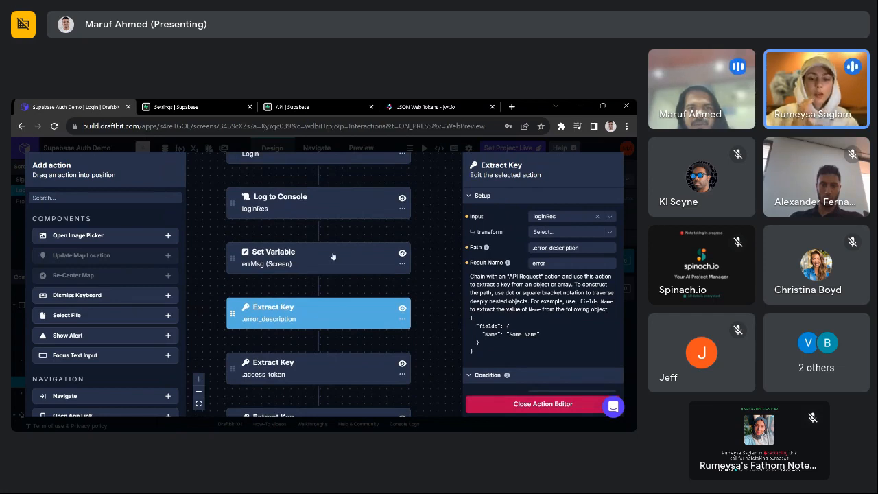
left_click_drag(234, 258, 309, 314)
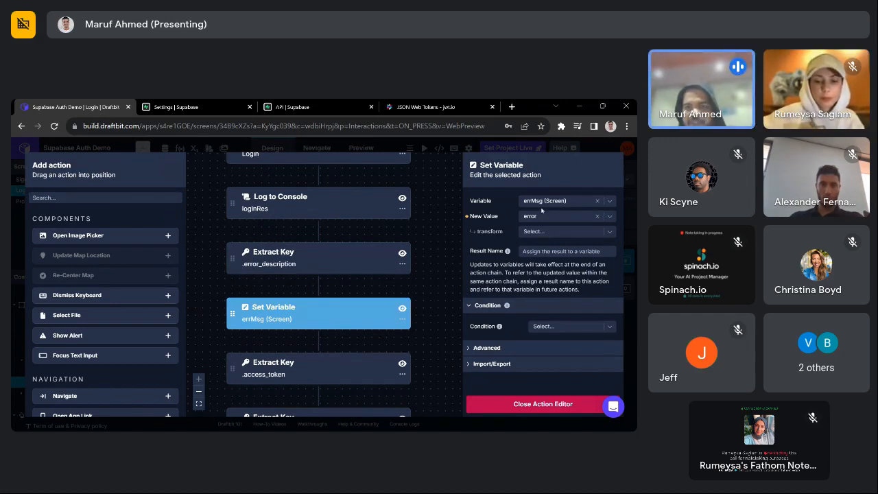
- Review the extraction and errMsg steps, then close the editor and focus the preview Email field
left_click(306, 255)
left_click(283, 311)
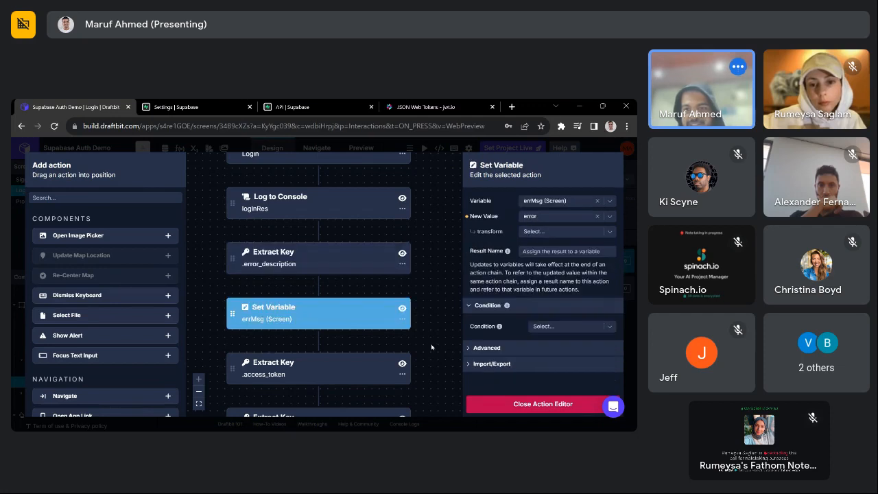
left_click(495, 403)
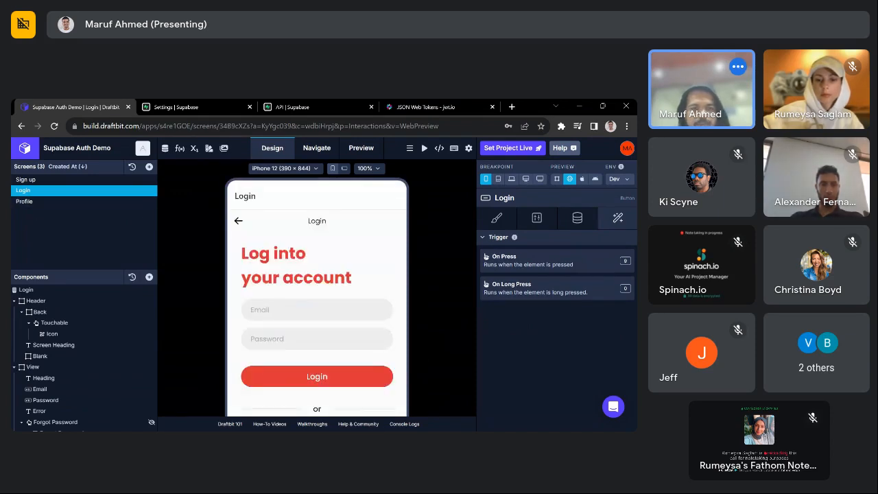
scroll(316, 325, "down", 1)
left_click(308, 259)
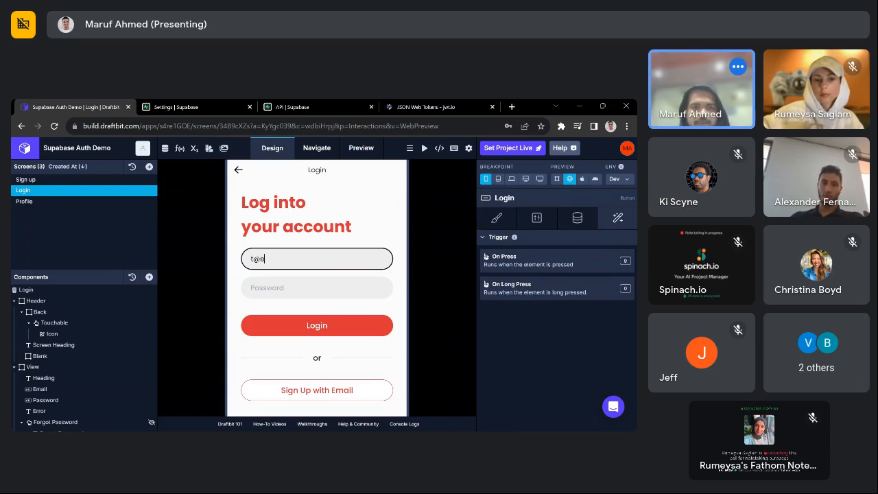
- Submit a test login and confirm the console shows invalid_grant 'Invalid login credentials'
key("Tab")
type("•")
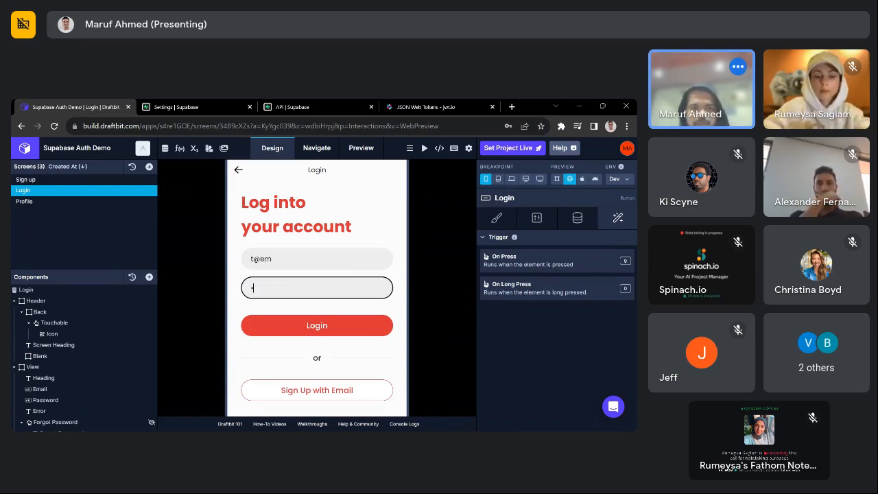
left_click(318, 327)
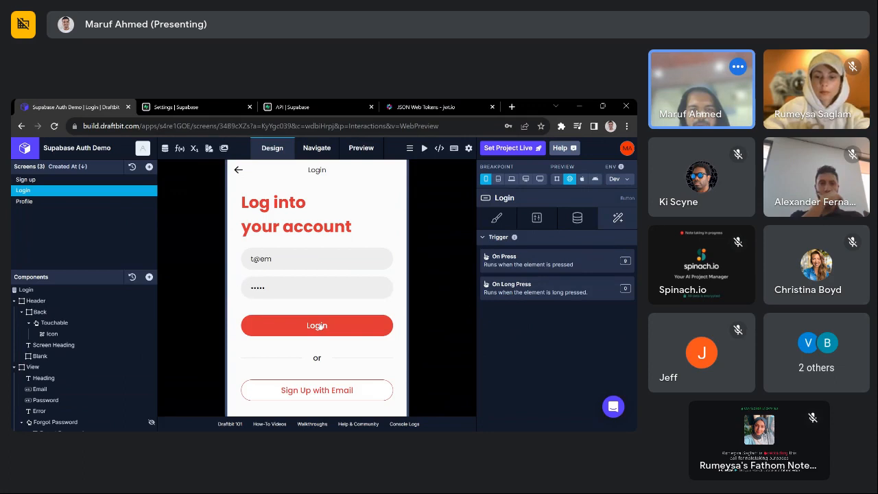
scroll(320, 326, "down", 1)
scroll(123, 321, "down", 1)
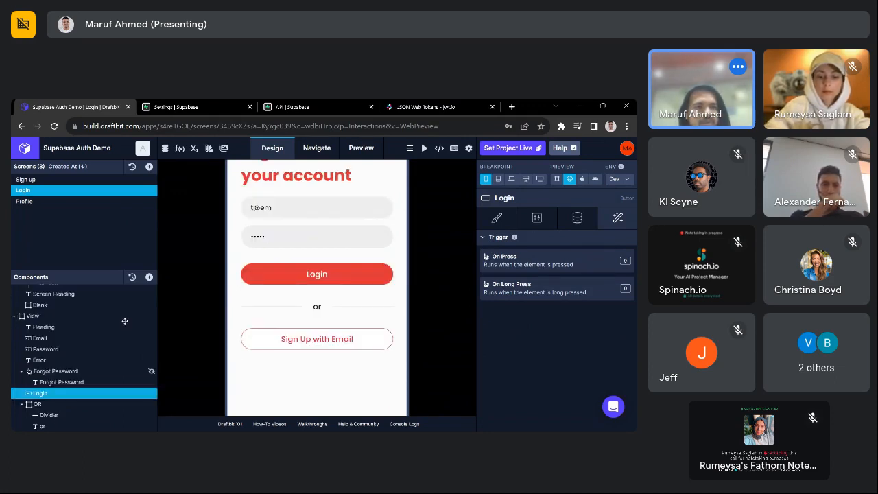
scroll(258, 320, "up", 2)
scroll(67, 357, "down", 2)
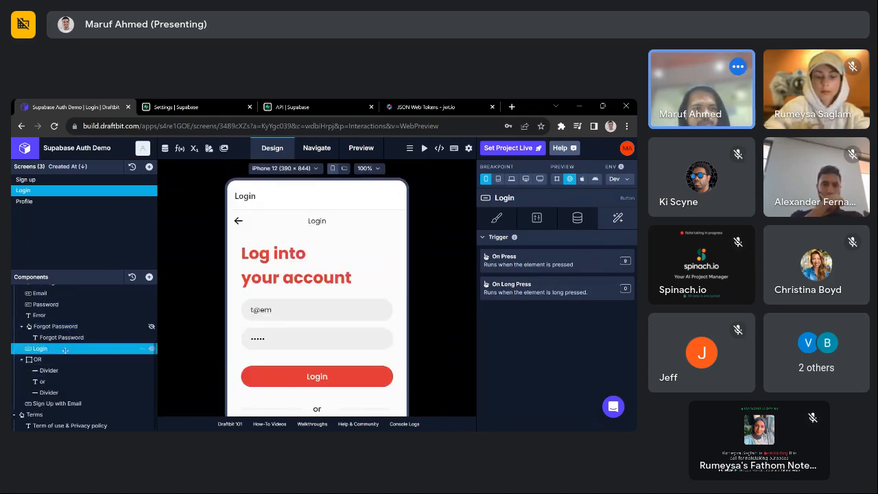
left_click(405, 423)
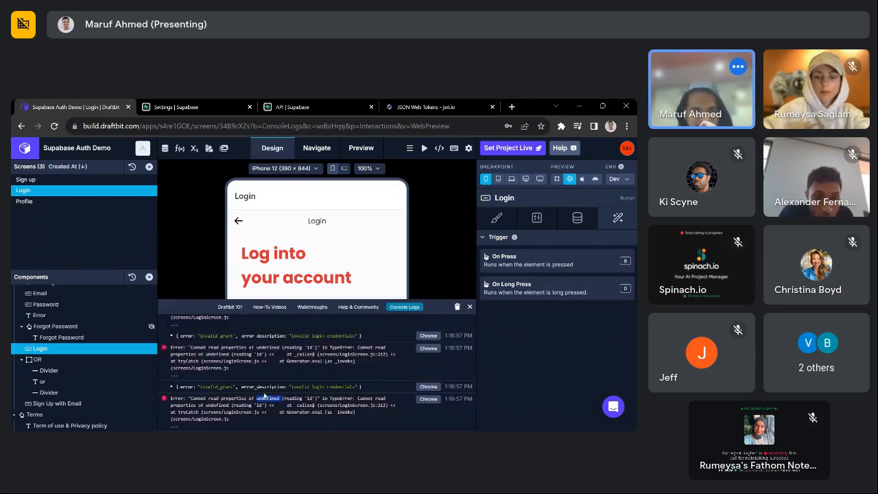
double_click(263, 386)
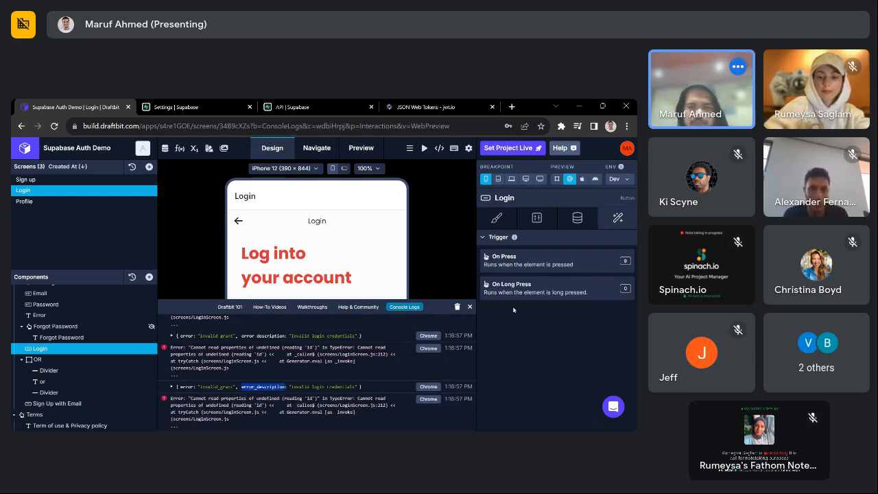
left_click(469, 307)
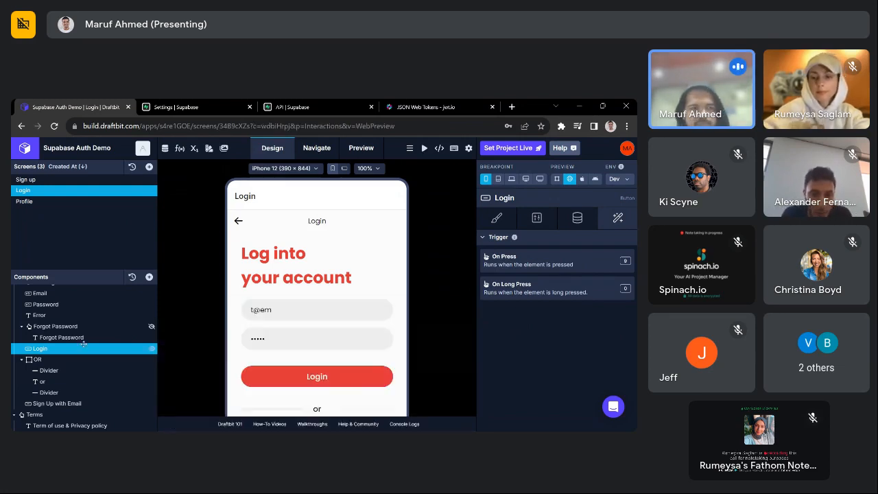
- Set the Error text's Conditional Display Value to the errMsg screen variable
left_click(52, 315)
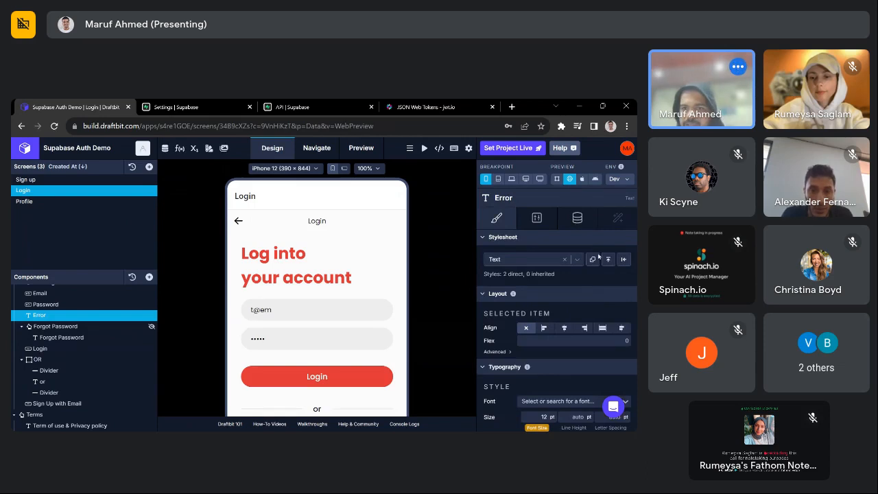
left_click(577, 217)
scroll(581, 324, "down", 2)
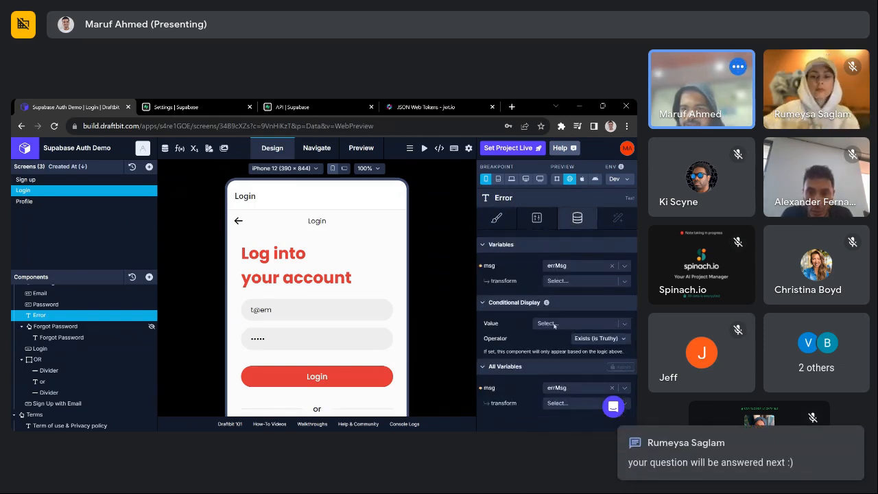
left_click(554, 324)
type("error")
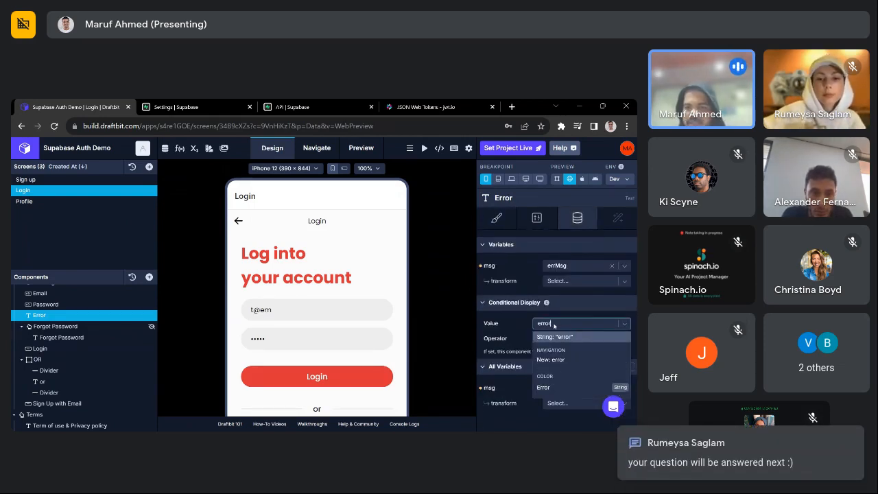
key("BackSpace")
key("BackSpace")
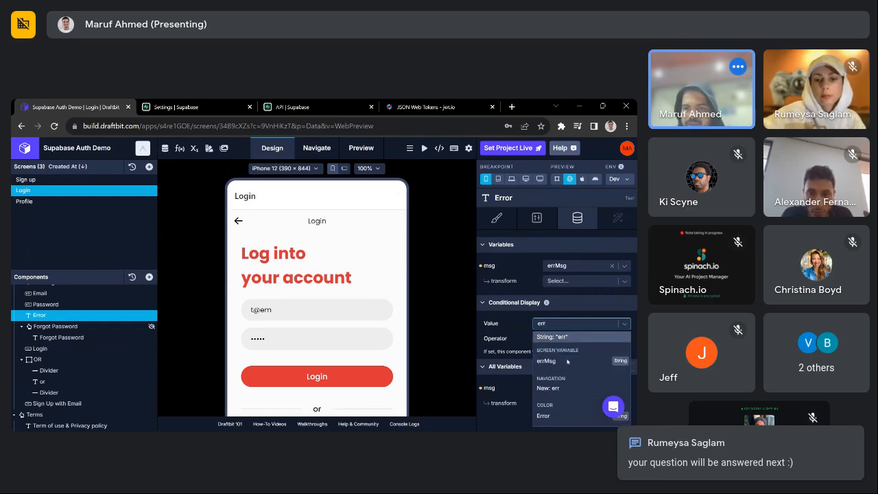
type("M")
left_click(565, 360)
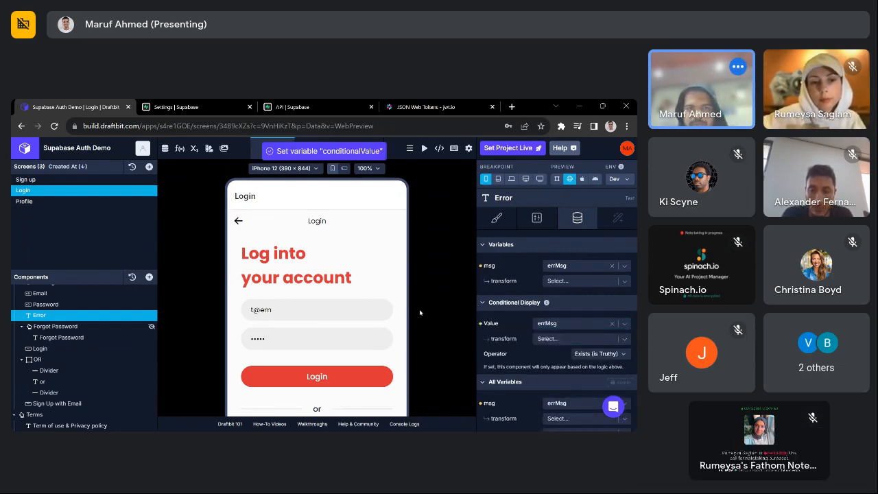
- Add a Conditional Stop to the Login button's On Press actions, placed below the errMsg step
left_click(39, 348)
left_click(617, 217)
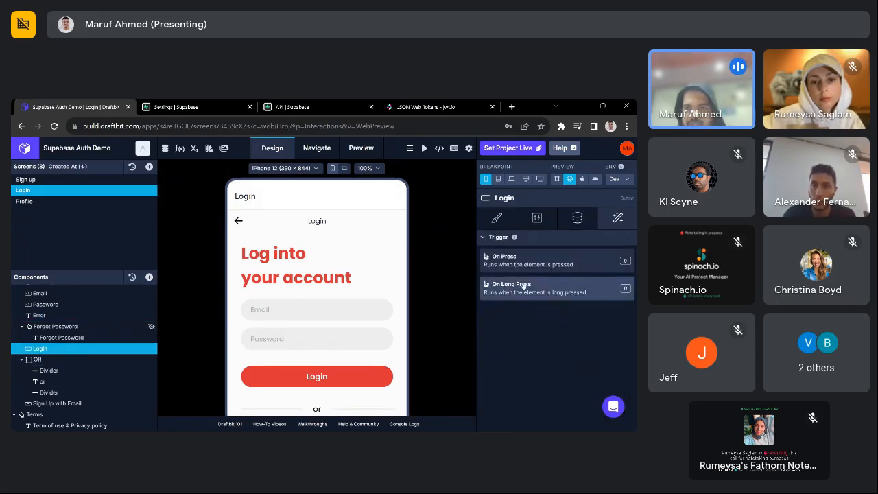
left_click(554, 264)
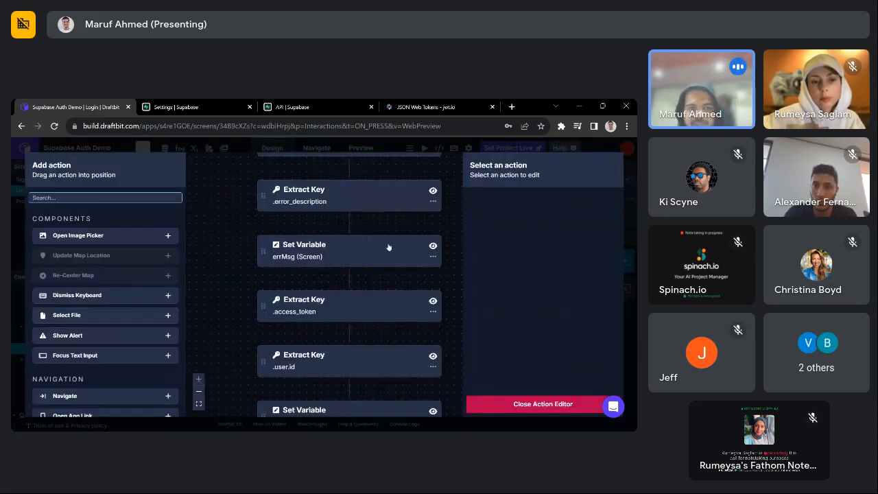
scroll(344, 260, "up", 1)
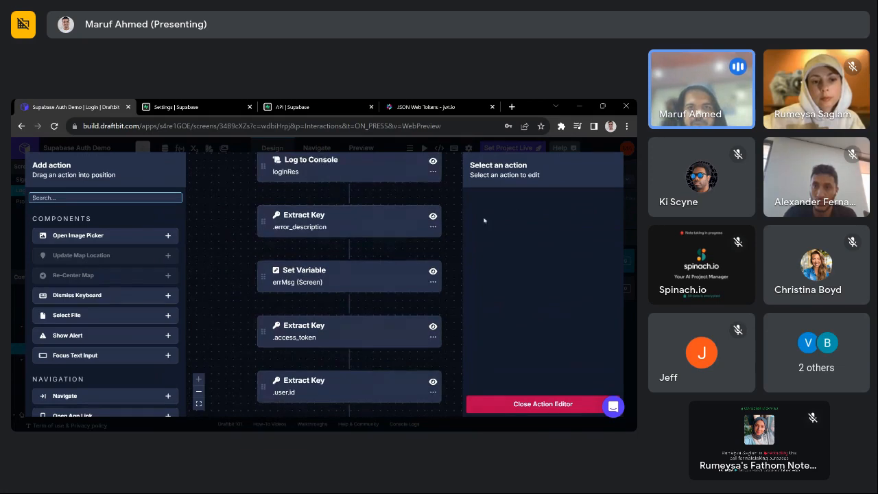
type("cod")
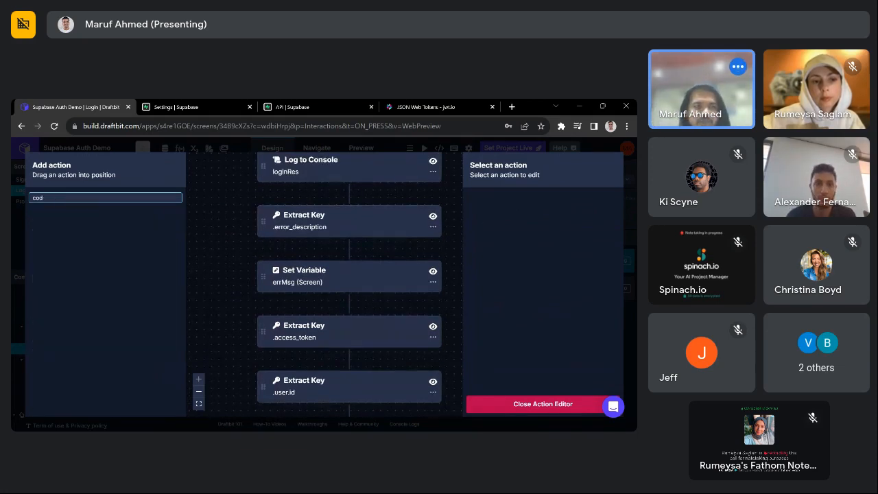
key("BackSpace")
type("n")
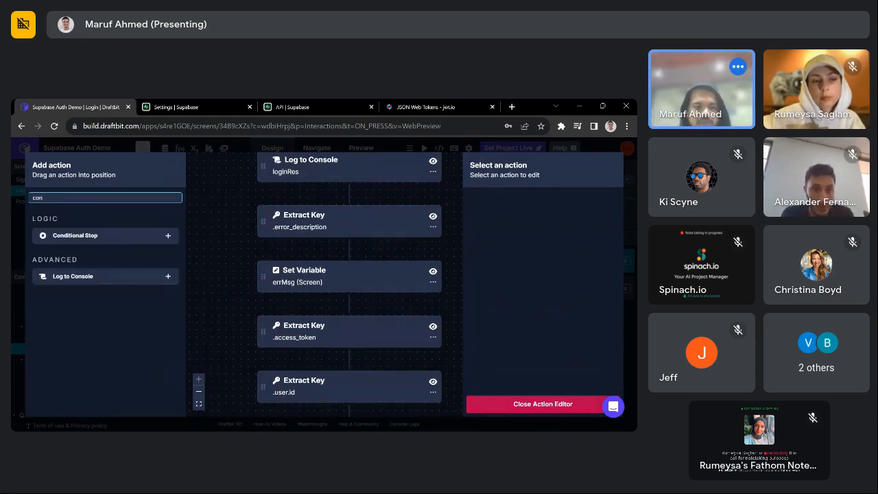
left_click(168, 235)
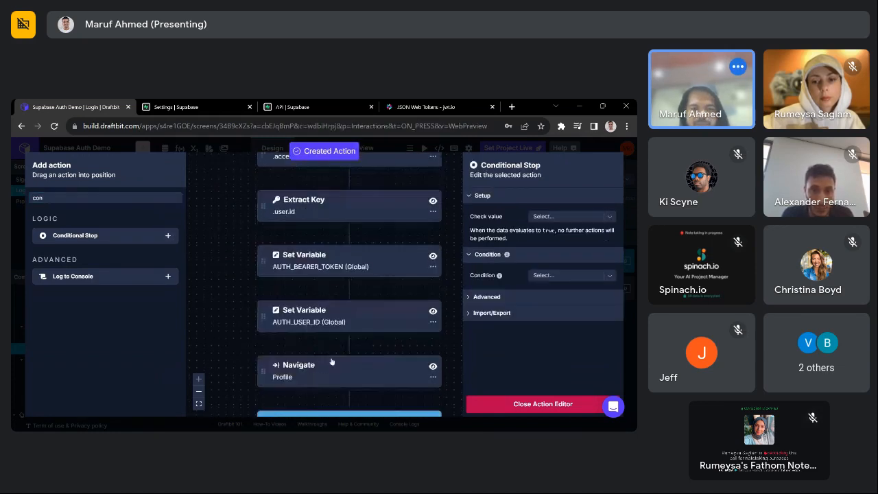
left_click_drag(264, 375, 339, 209)
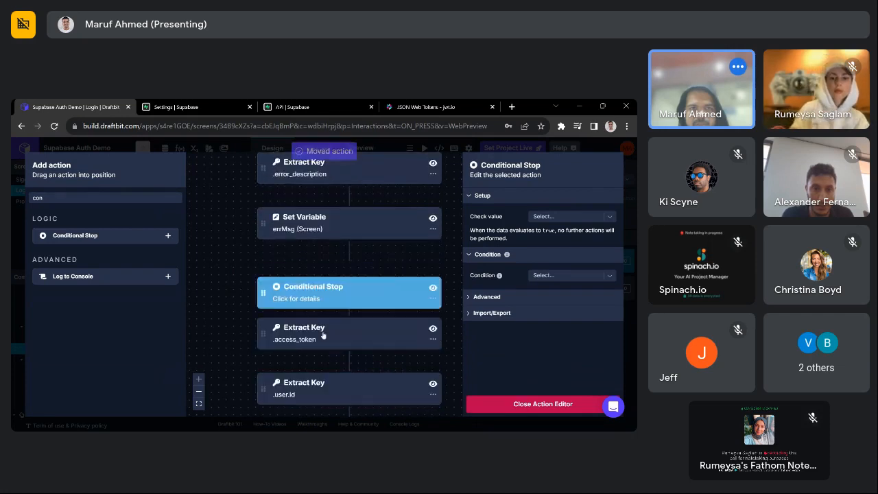
- Review the errMsg Set Variable and the error_description Extract Key action settings
left_click(342, 250)
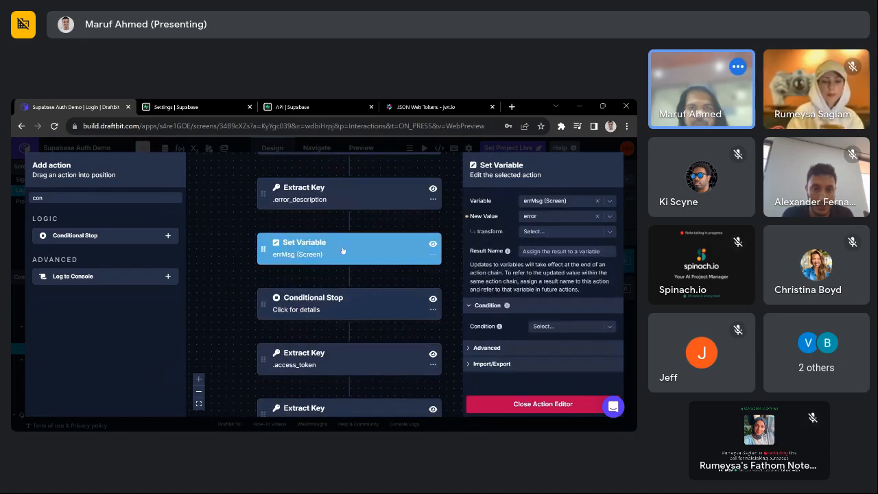
left_click(383, 189)
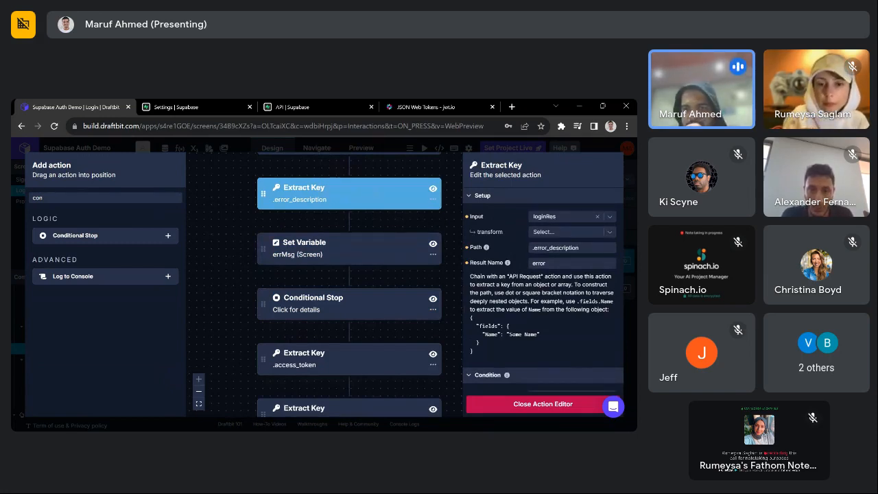
left_click(572, 263)
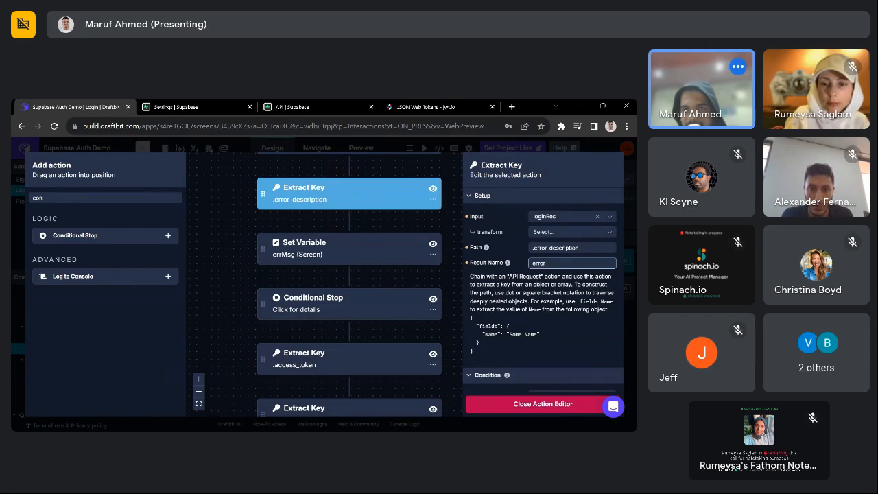
left_click(276, 257)
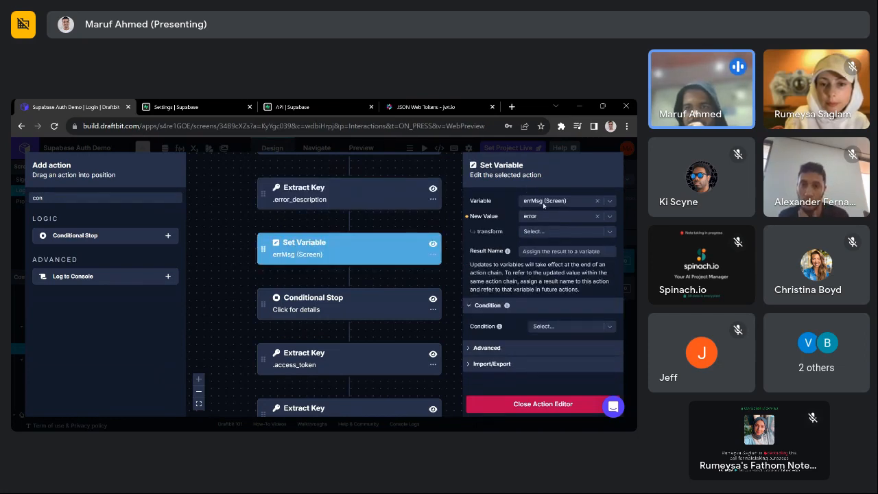
- Set the Conditional Stop's check value to the error result
left_click(332, 303)
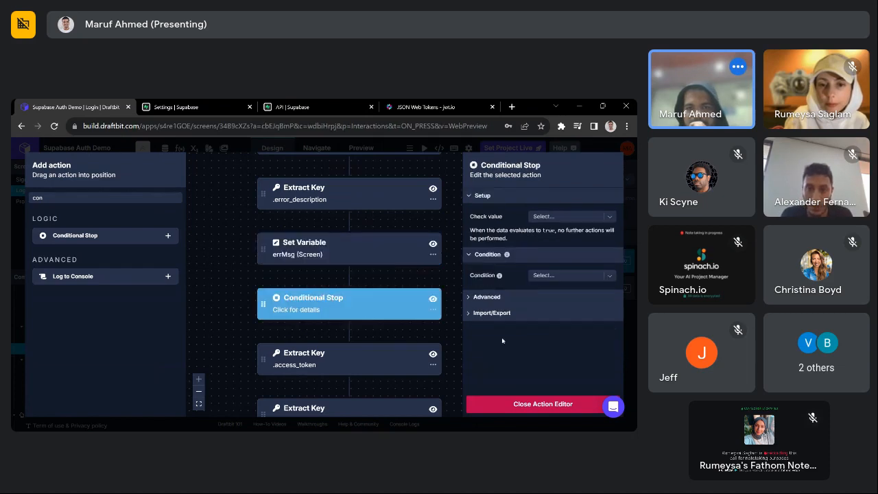
left_click(553, 218)
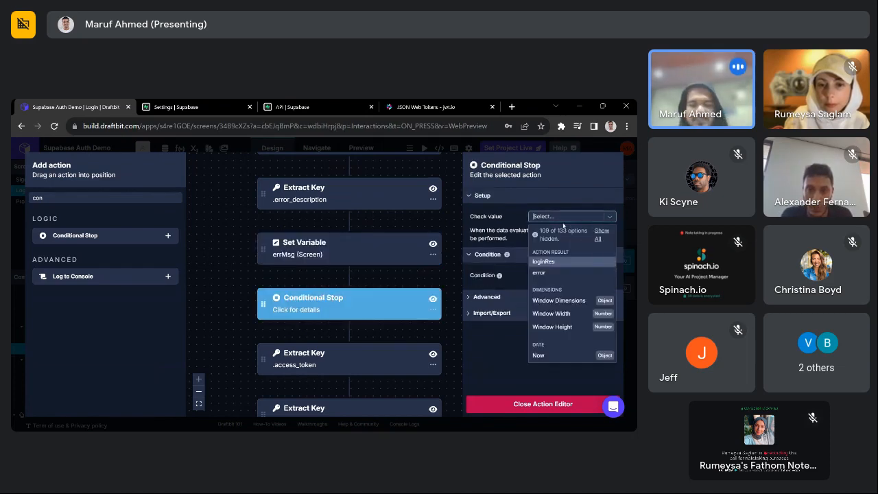
type("err")
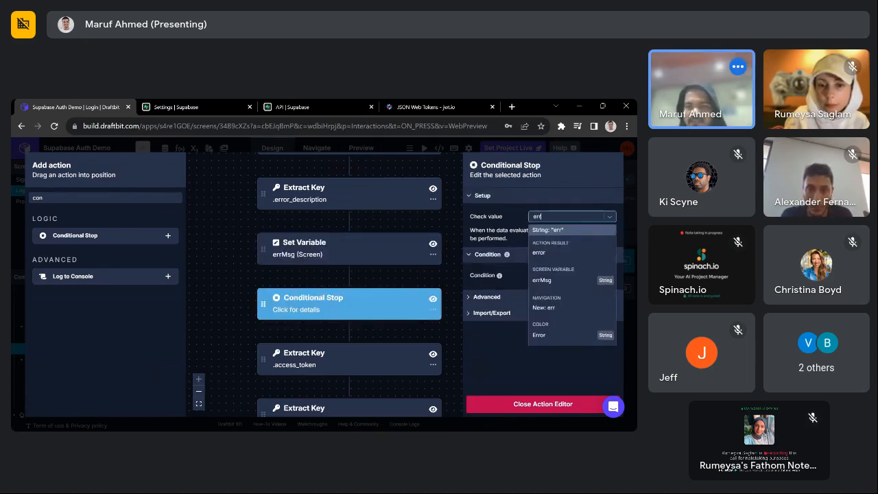
left_click(539, 251)
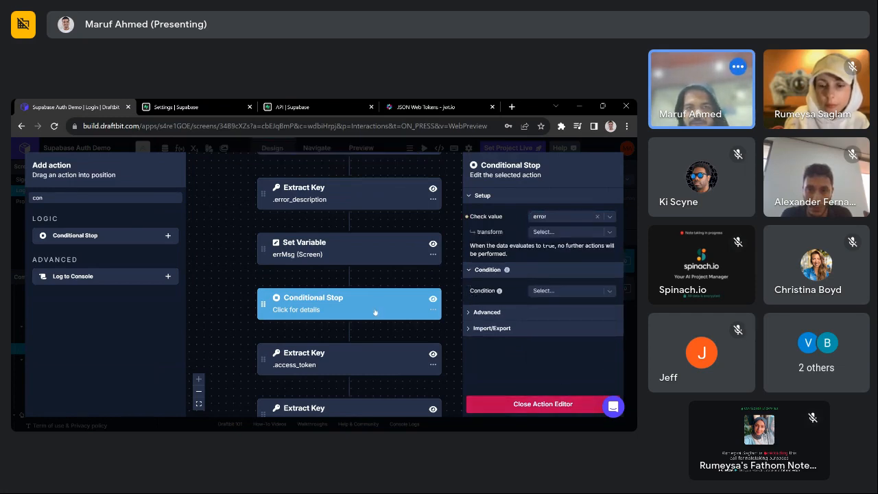
scroll(346, 276, "up", 1)
left_click(81, 198)
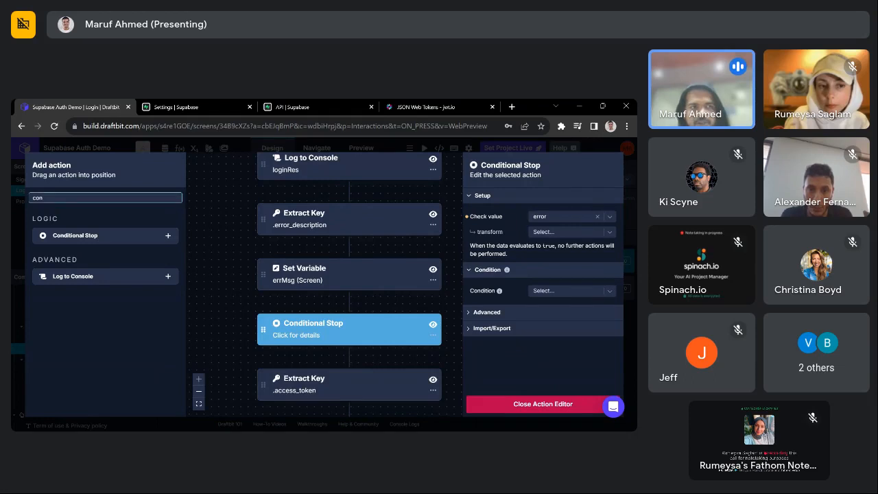
- Add a Log to Console action (searched 'cons') and place it just before the Conditional Stop
key("BackSpace")
key("BackSpace")
key("BackSpace")
type("cons")
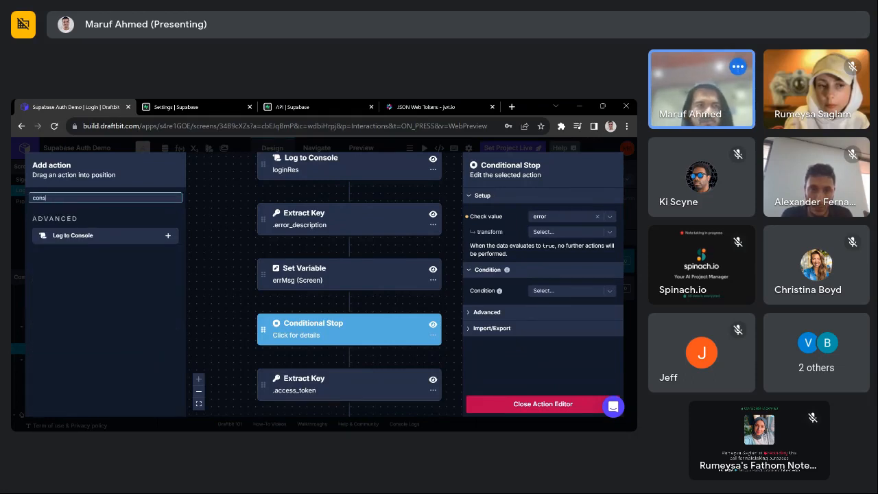
left_click(167, 236)
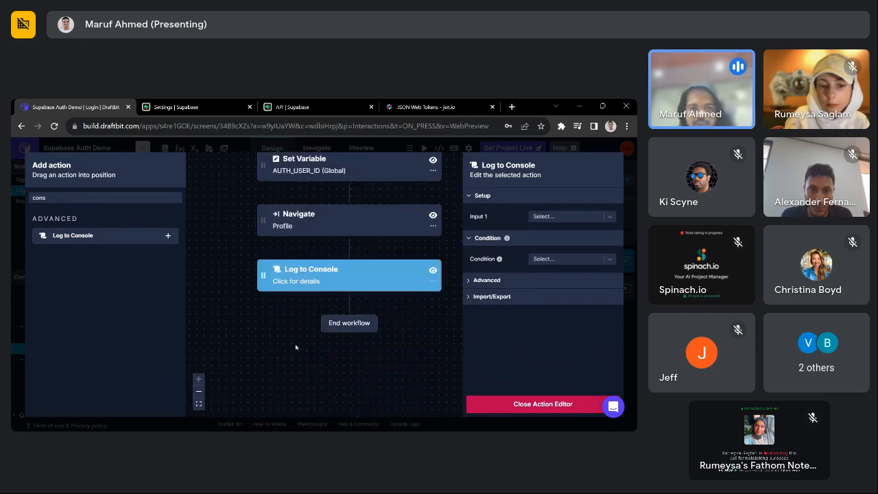
scroll(264, 355, "up", 1)
left_click_drag(258, 325, 307, 310)
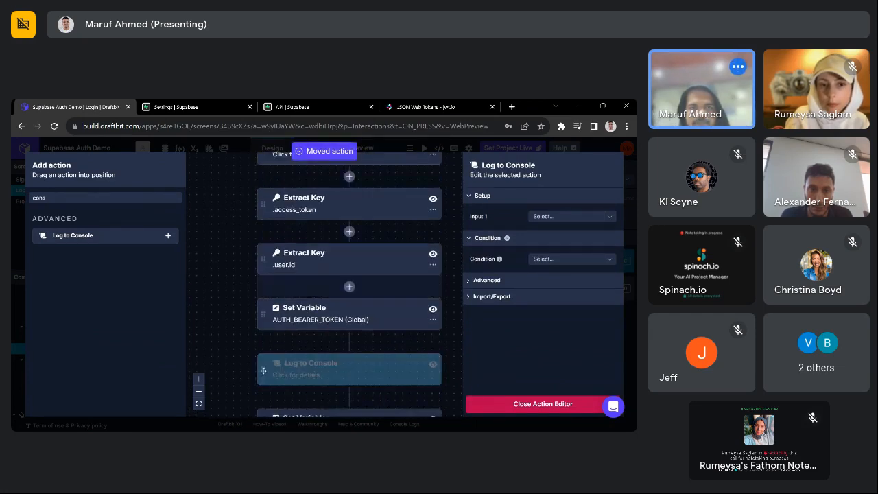
scroll(323, 352, "up", 3)
scroll(323, 353, "up", 2)
left_click_drag(323, 353, 323, 354)
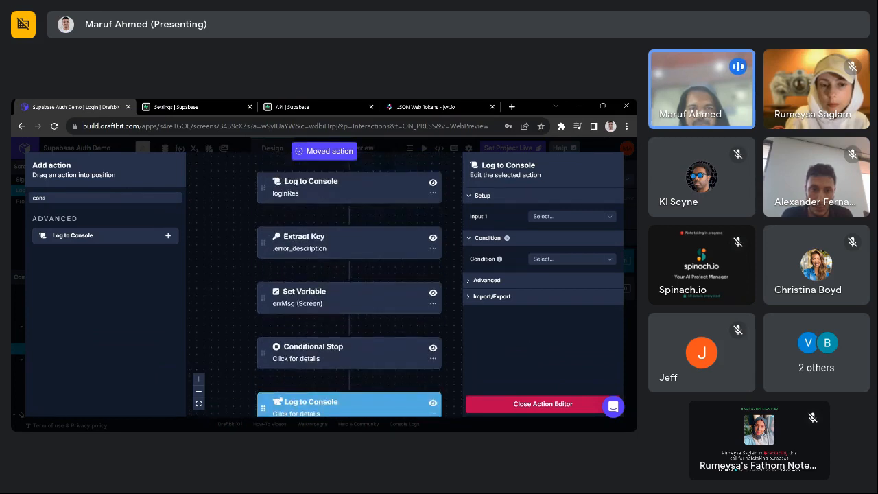
left_click_drag(268, 392, 263, 327)
- Set the log's Input 1 to the error variable and close the Action Editor
left_click(564, 215)
type("eo")
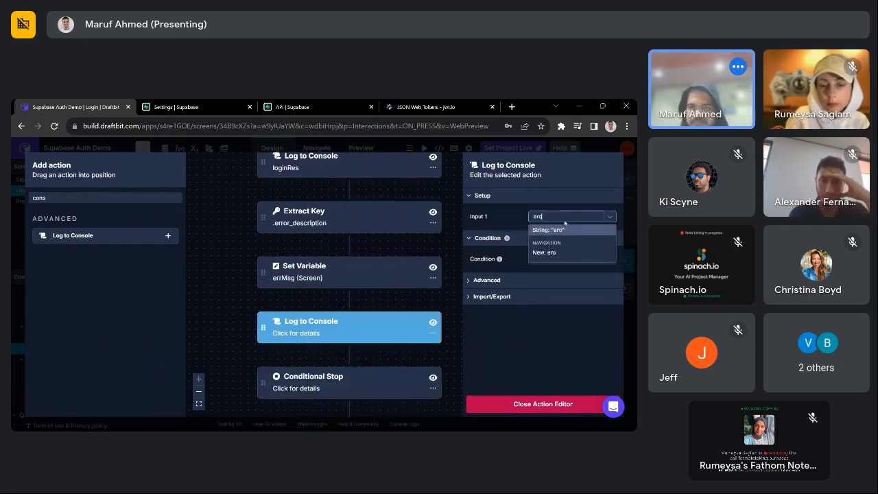
type("rr")
key("BackSpace")
key("BackSpace")
key("BackSpace")
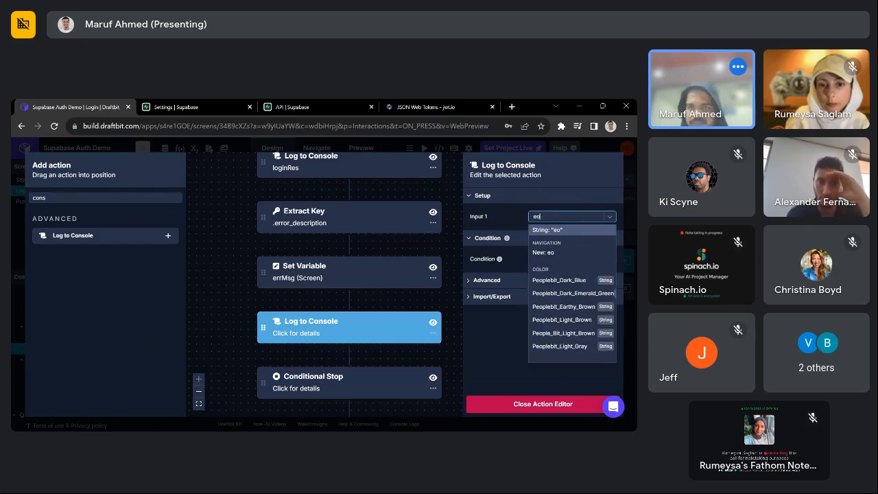
type("rr")
left_click(576, 253)
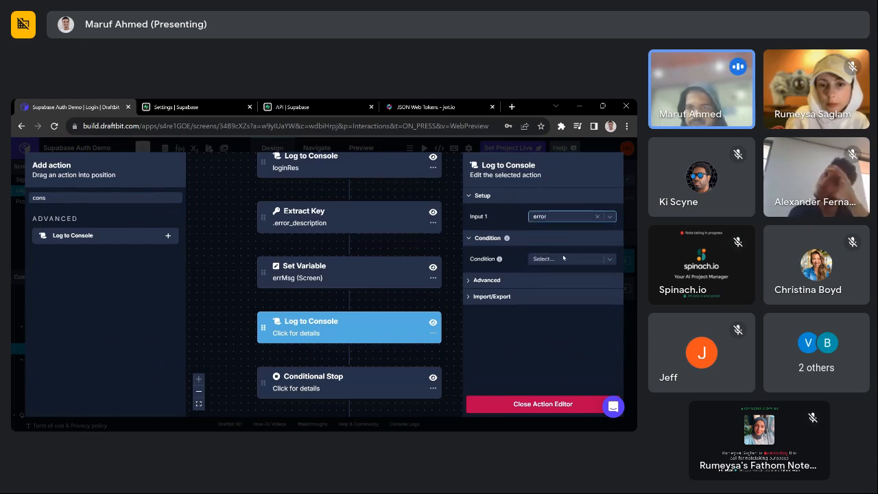
left_click(534, 405)
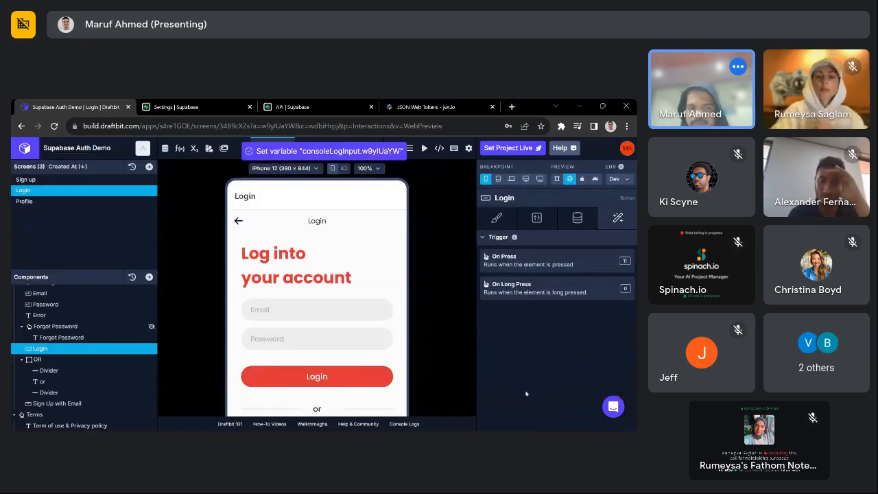
- Submit a test login in the preview with a test email and password
scroll(432, 316, "down", 2)
scroll(427, 310, "up", 2)
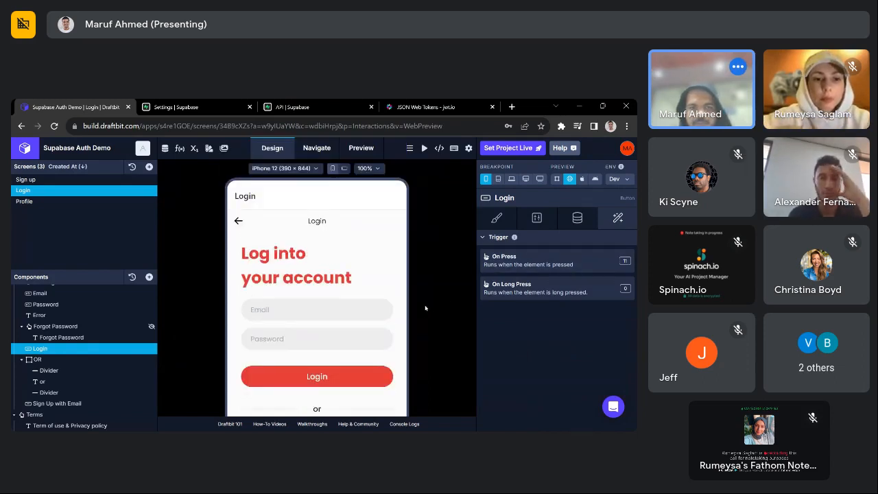
scroll(424, 308, "down", 2)
left_click(317, 259)
type("t")
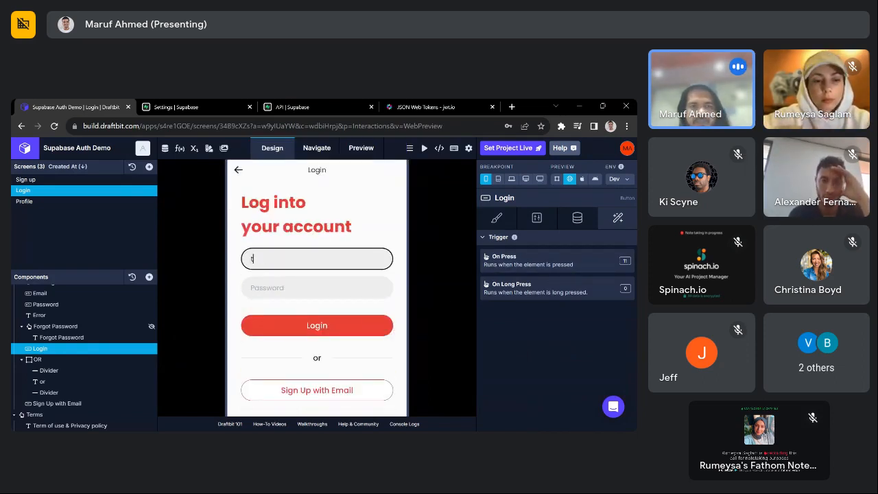
type("@d")
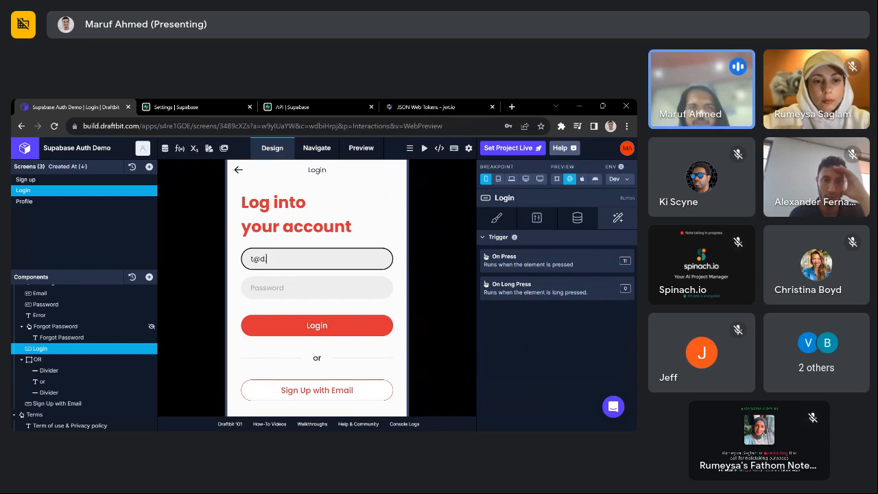
type(".com")
key("Tab")
type("12345")
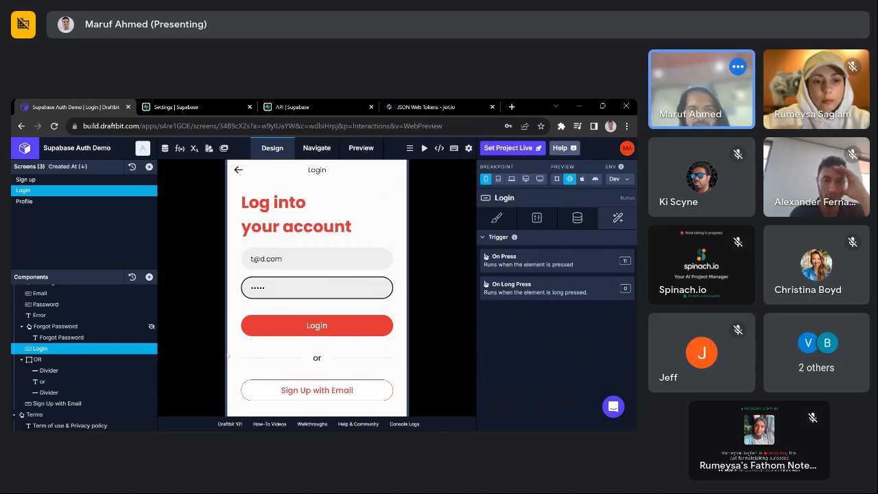
left_click(280, 322)
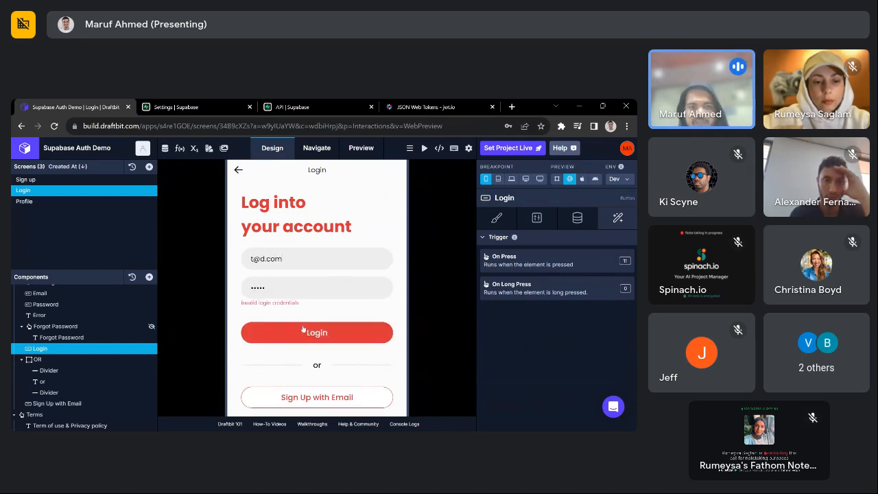
- Highlight the 'Invalid login credentials' message and reopen the Login workflow at its Conditional Stop
left_click_drag(299, 302, 240, 303)
left_click(323, 308)
scroll(393, 295, "down", 1)
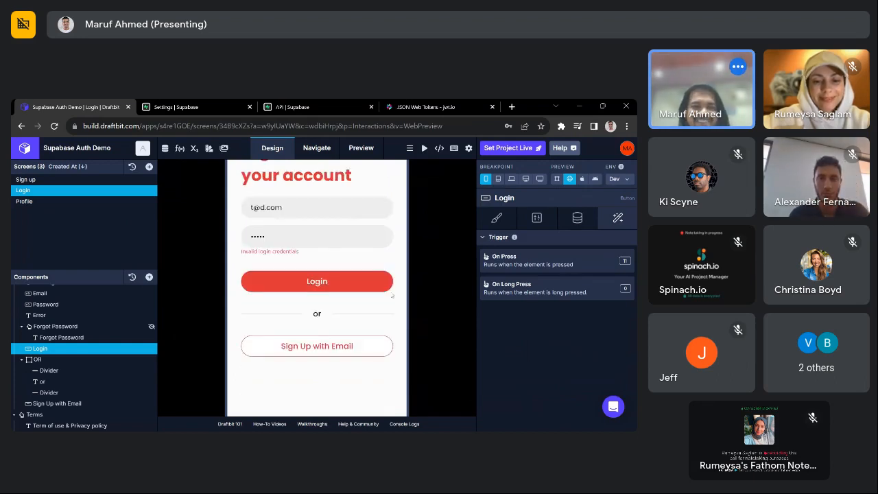
scroll(404, 288, "up", 1)
scroll(327, 291, "down", 1)
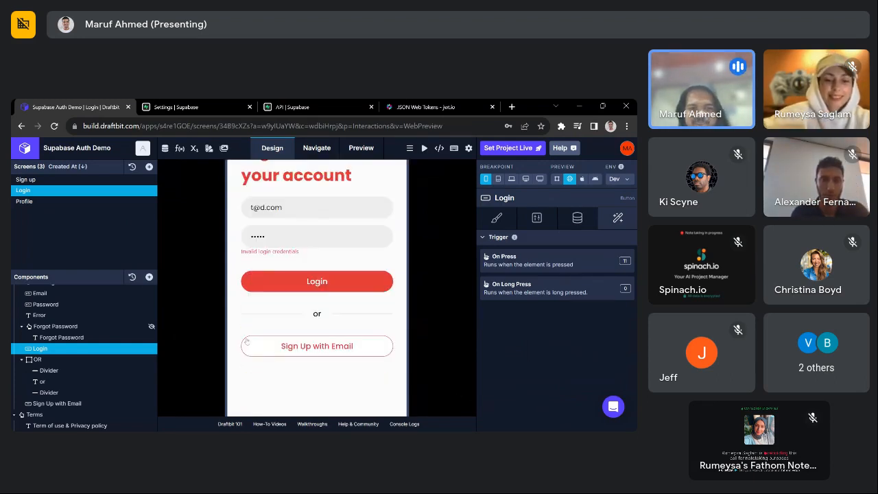
scroll(327, 290, "up", 1)
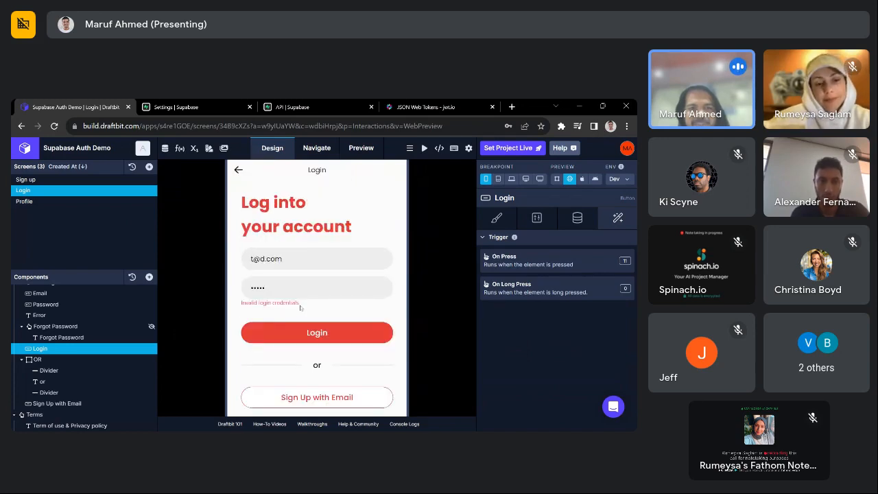
left_click_drag(299, 303, 225, 309)
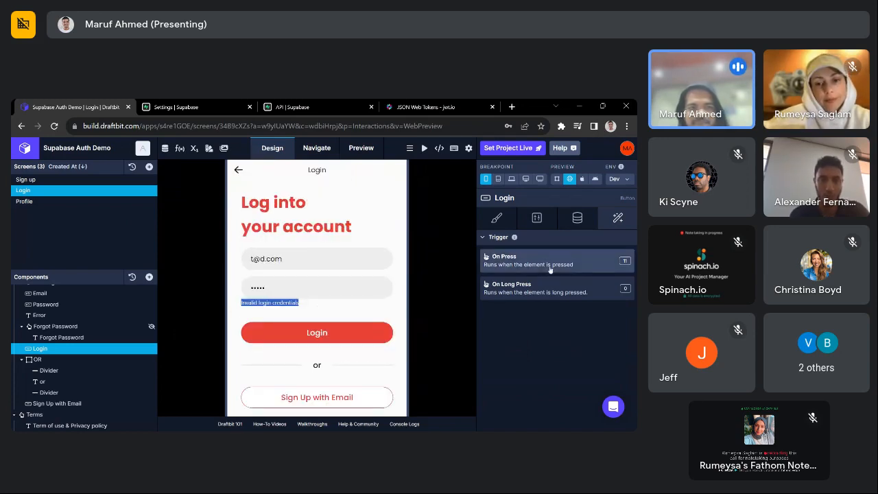
left_click(575, 261)
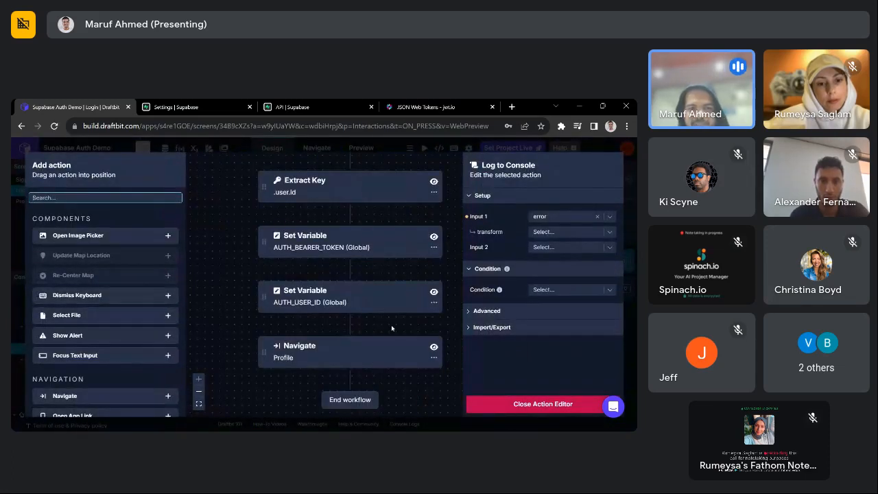
left_click(328, 263)
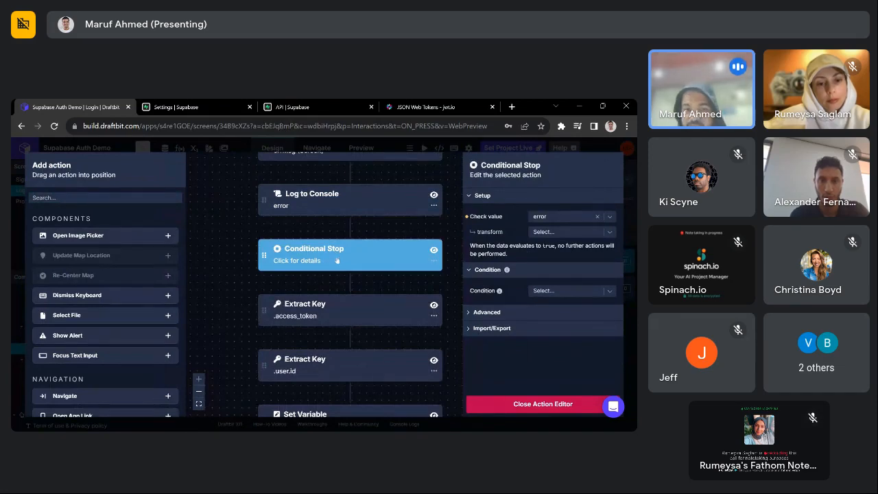
- Close the Login action editor and switch to the Sign up screen
scroll(337, 260, "up", 3)
scroll(368, 294, "down", 1)
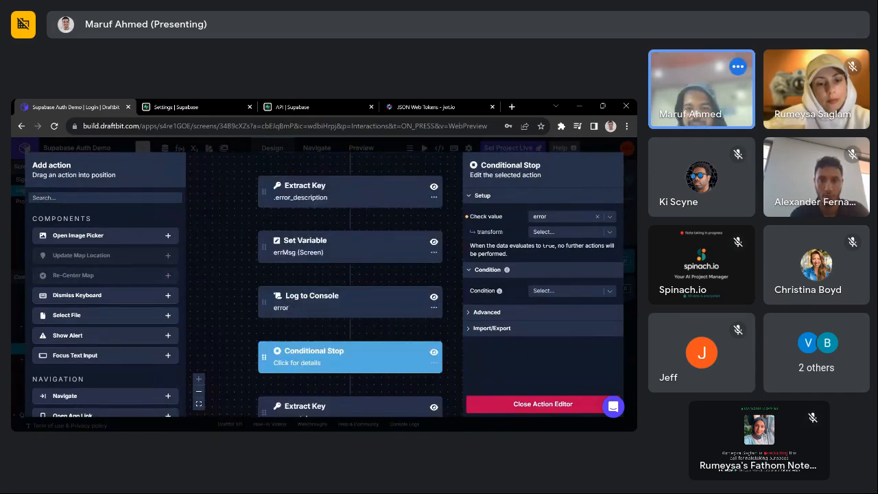
left_click(542, 404)
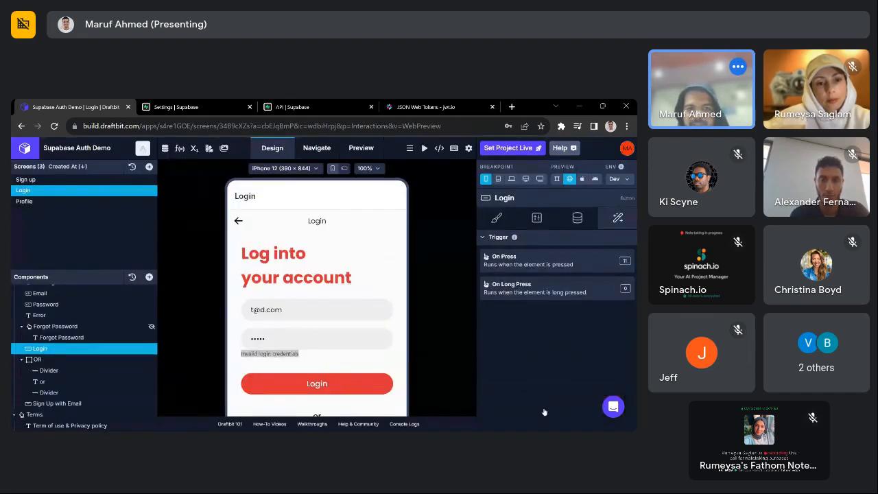
scroll(317, 309, "down", 3)
left_click(31, 179)
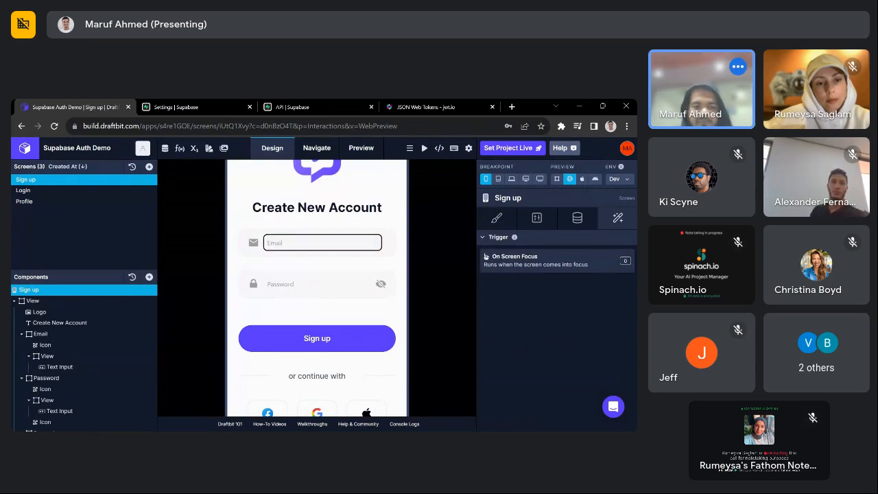
- Submit the Sign up preview with a test email and partial password, then check the console logs
type("tester1@")
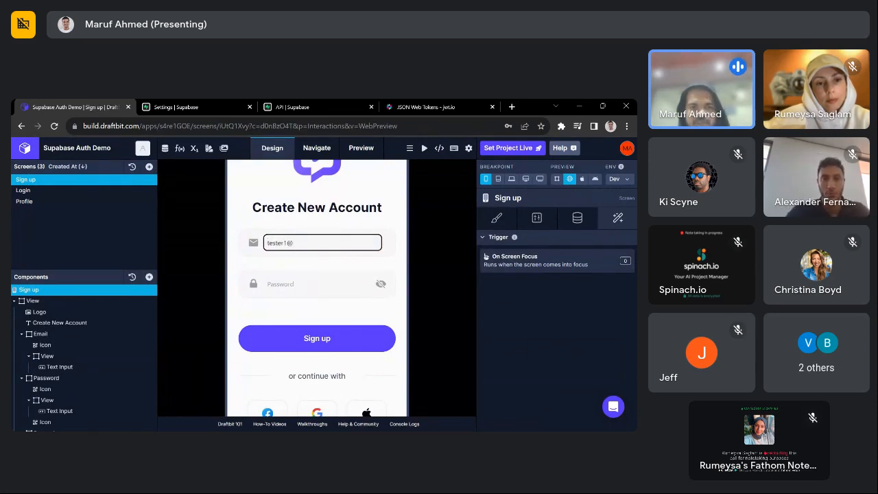
type("email.com")
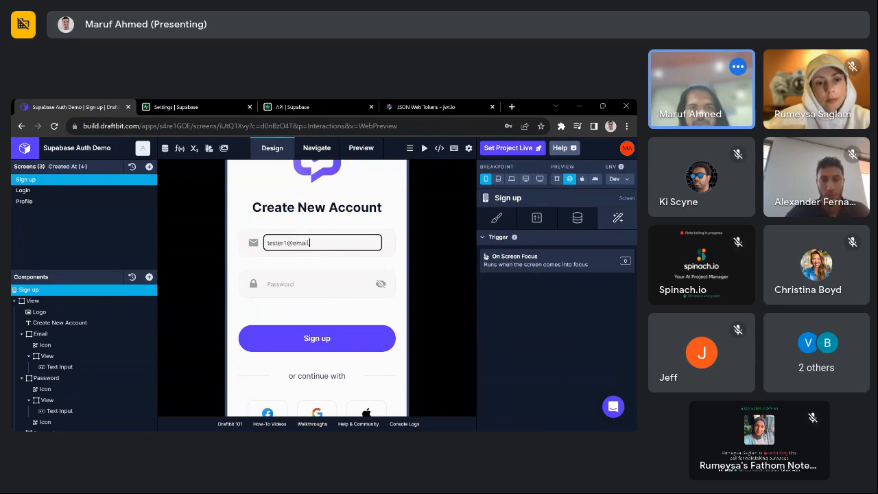
key("Tab")
type("pa")
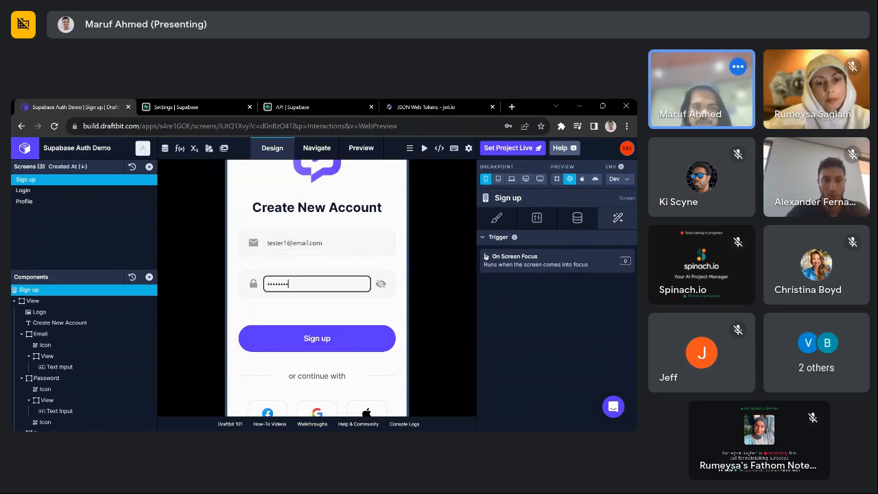
left_click(332, 338)
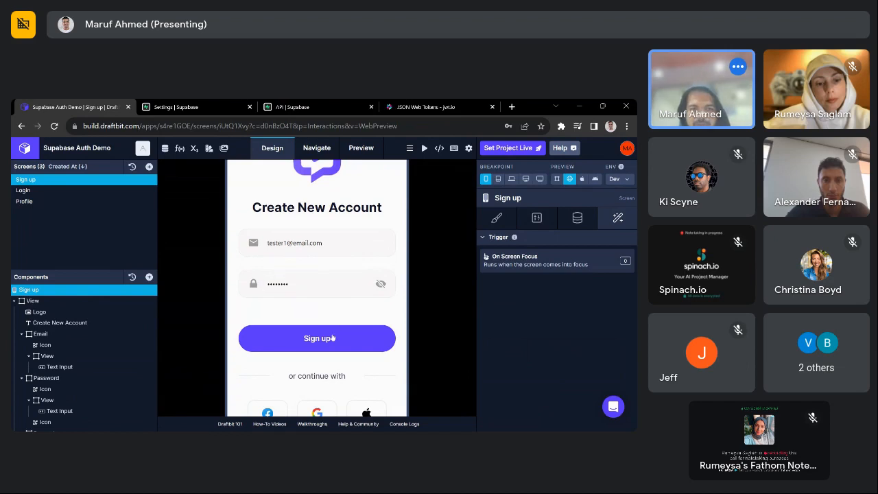
left_click(404, 424)
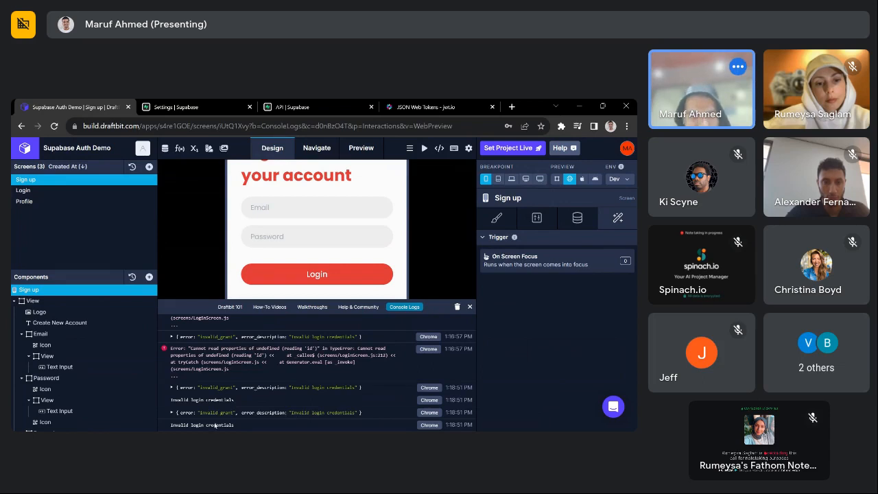
double_click(286, 424)
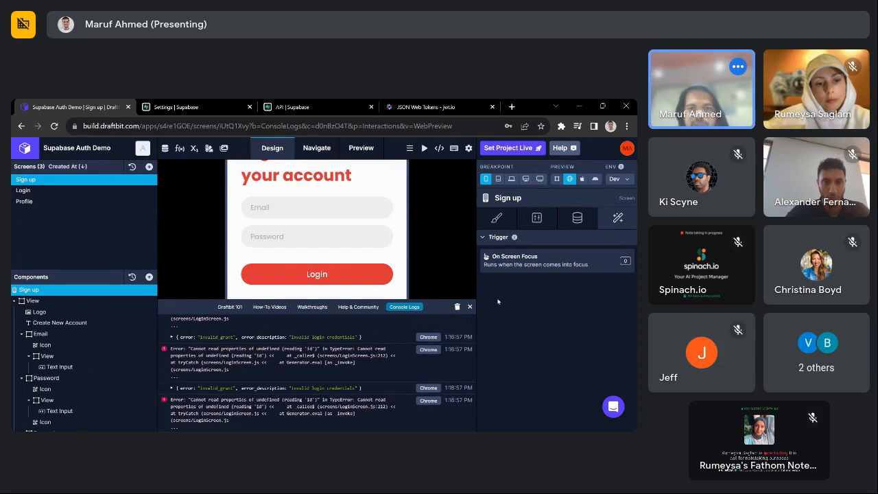
left_click(469, 306)
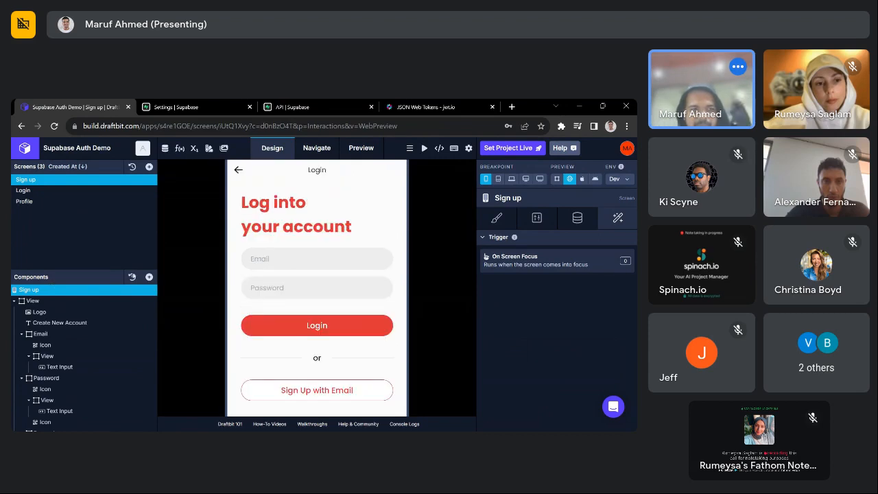
- Return to the Sign up screen and start typing a new test email into the preview's Email field
scroll(87, 339, "down", 5)
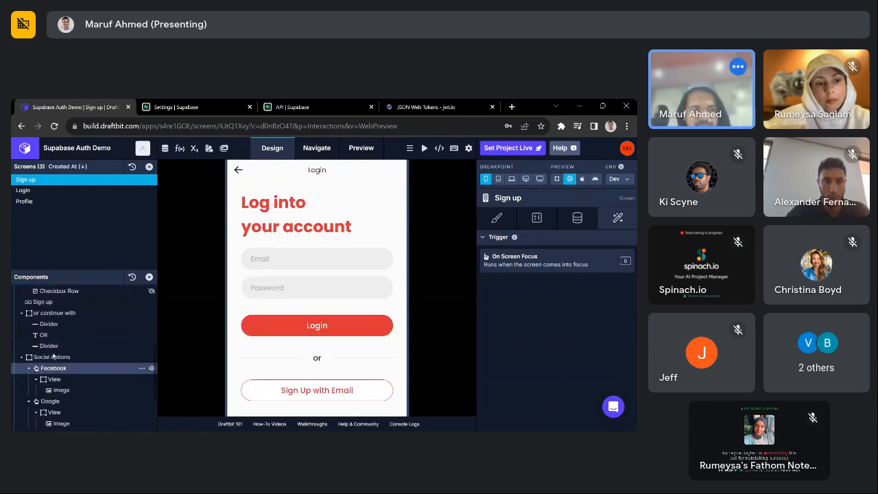
scroll(54, 356, "up", 2)
left_click(66, 352)
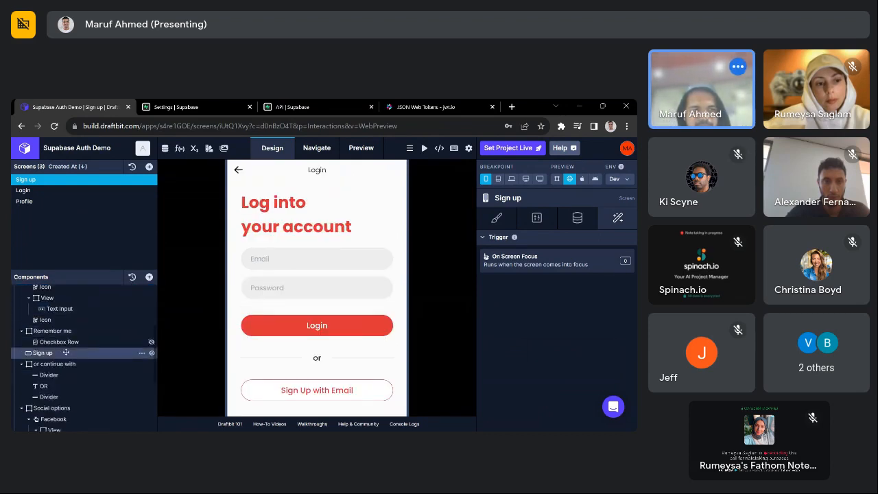
left_click(53, 189)
left_click(50, 179)
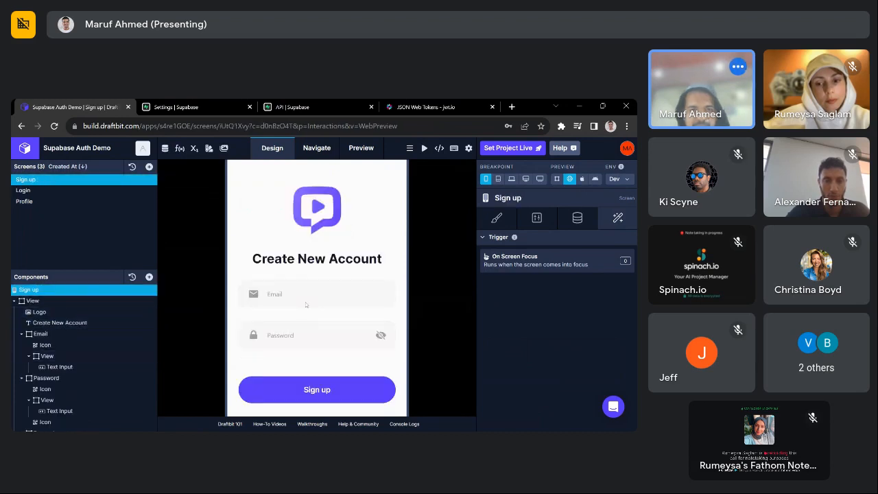
left_click(306, 302)
type("someone@")
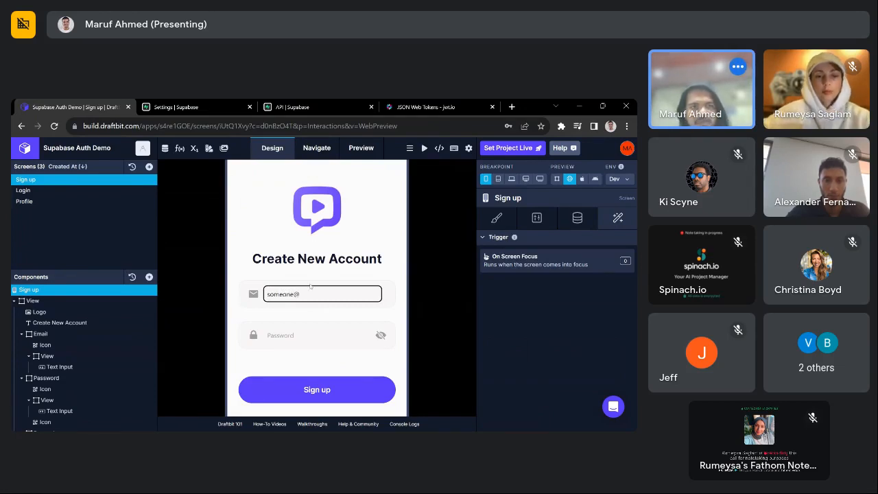
left_click(164, 148)
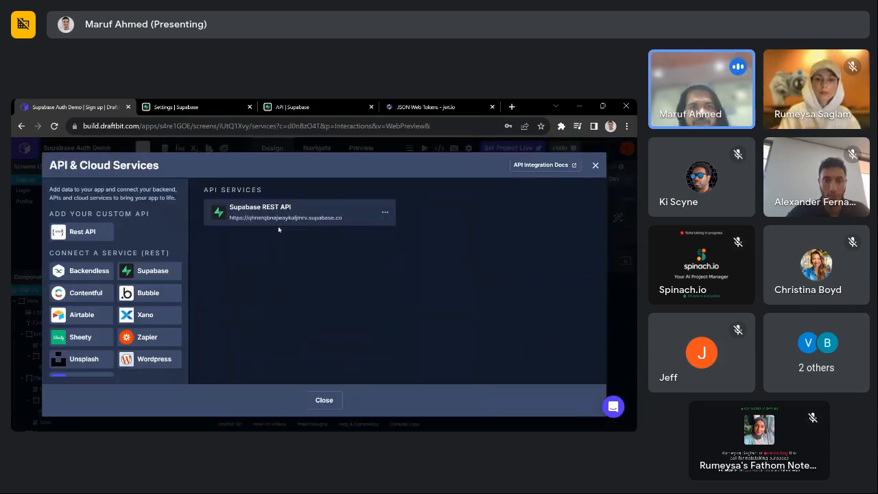
left_click(288, 224)
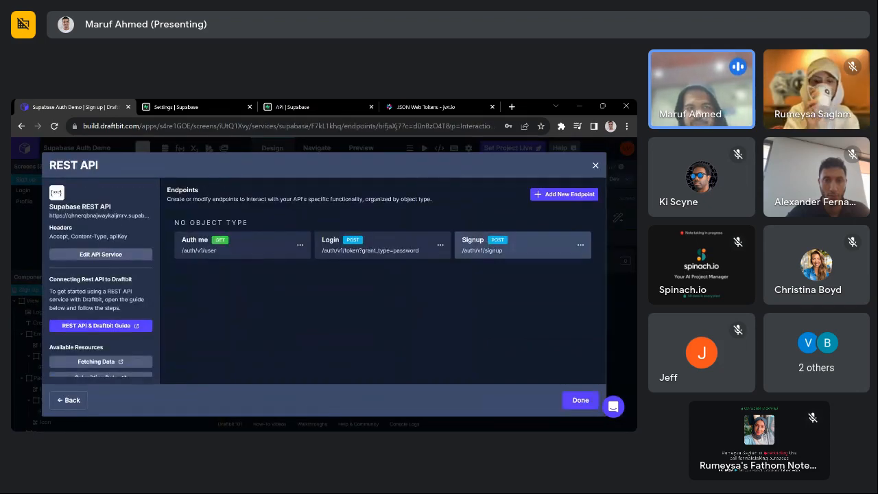
left_click(486, 242)
left_click(255, 324)
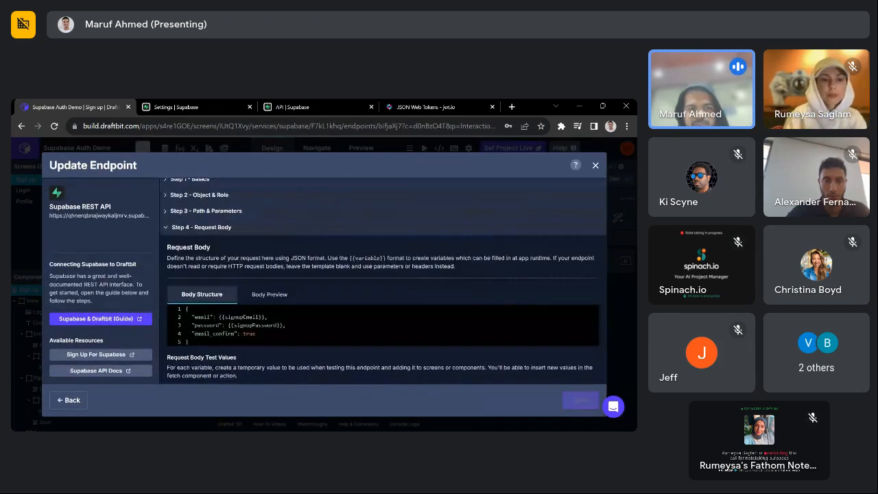
scroll(382, 274, "down", 2)
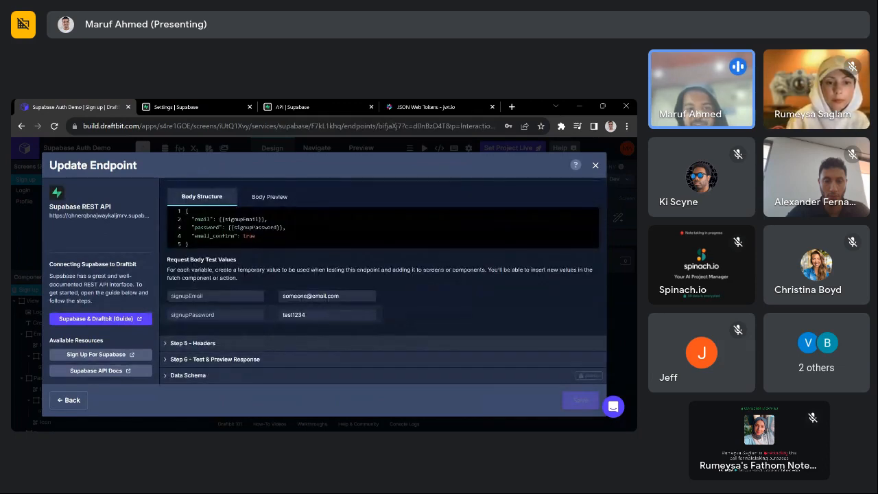
left_click(293, 359)
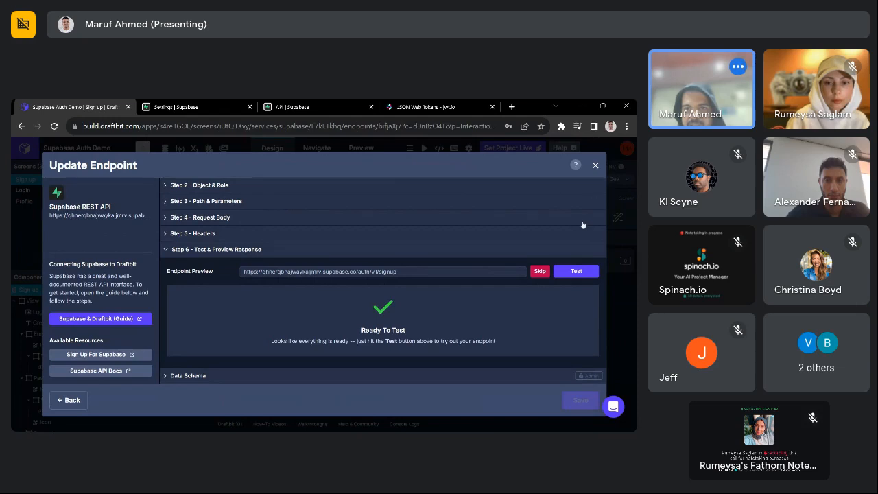
left_click(559, 271)
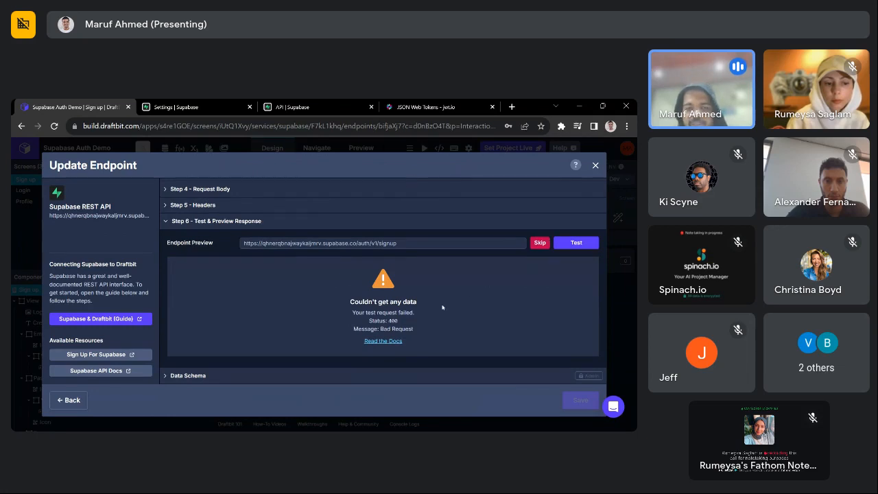
left_click(596, 167)
left_click(344, 297)
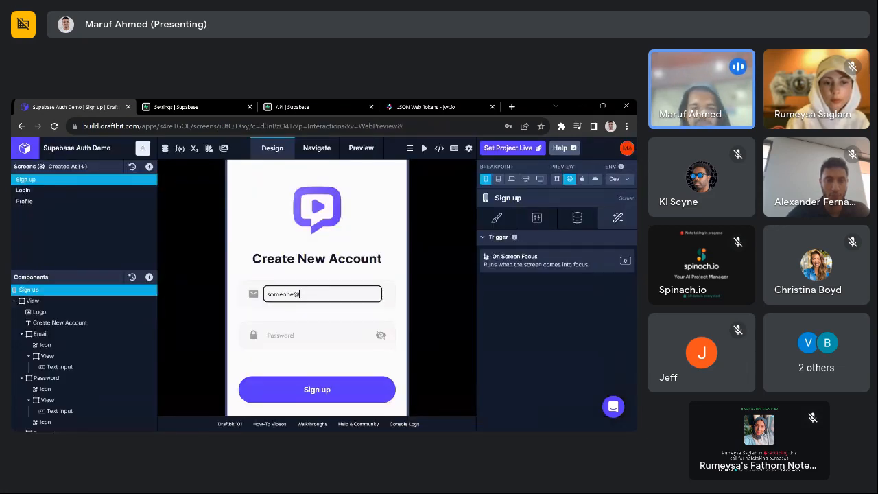
- Submit the Sign up preview with a test email and 8-digit password, then clear the console logs
type("someone@email.com")
key("Tab")
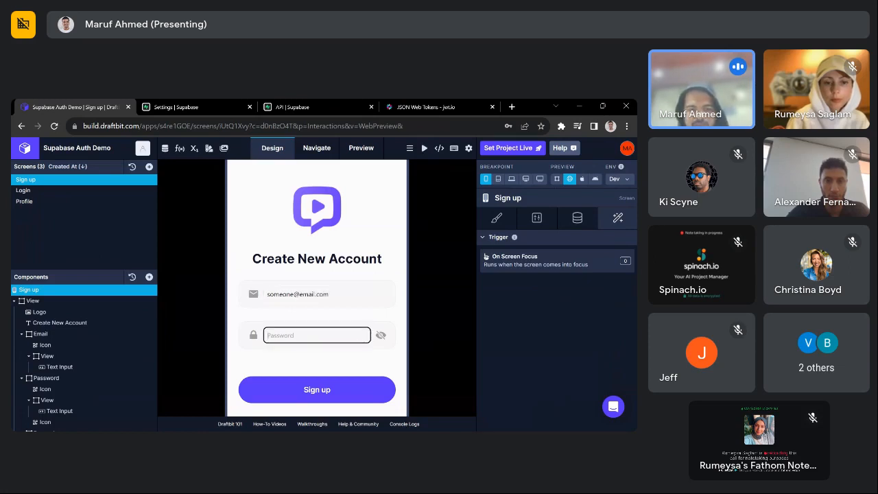
type("12345678")
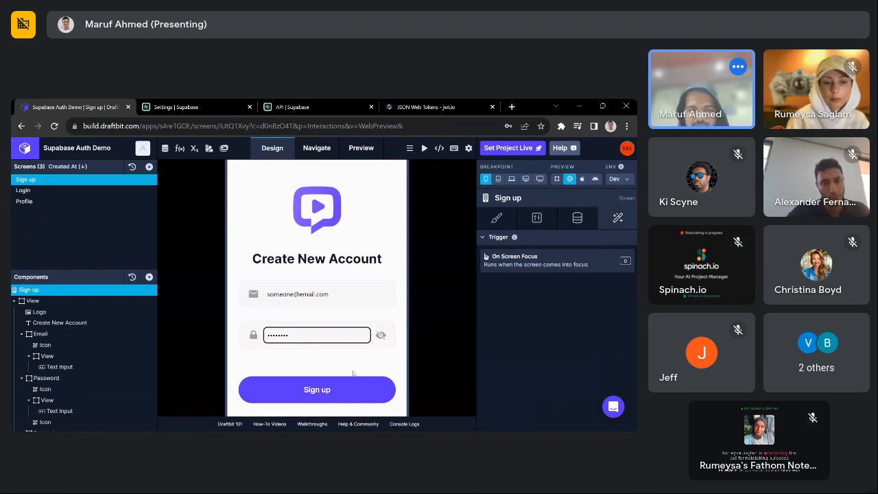
left_click(338, 394)
scroll(380, 383, "down", 1)
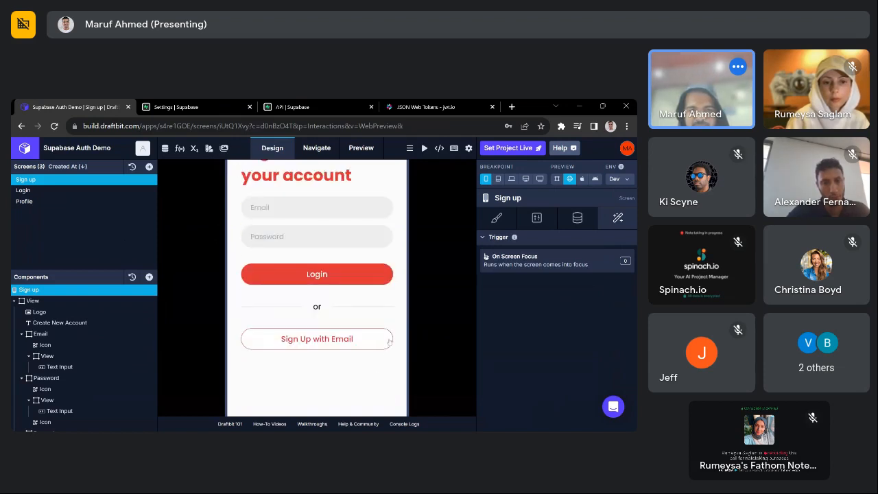
left_click(404, 423)
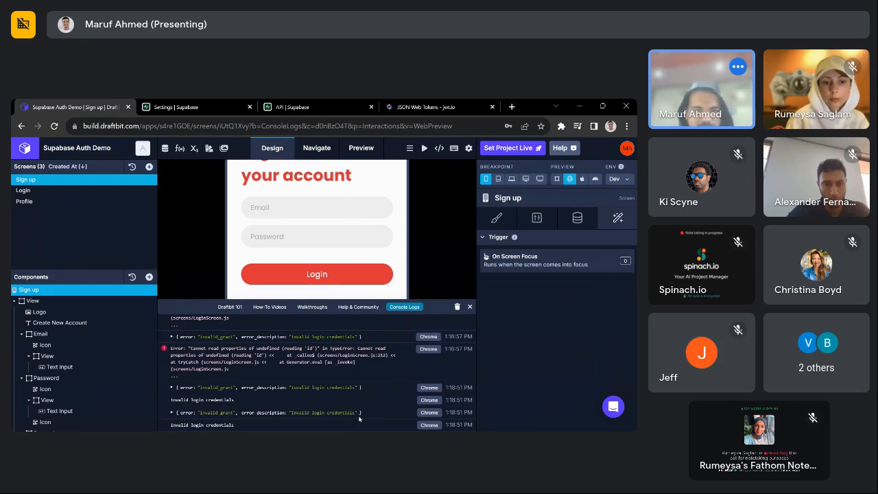
left_click(457, 307)
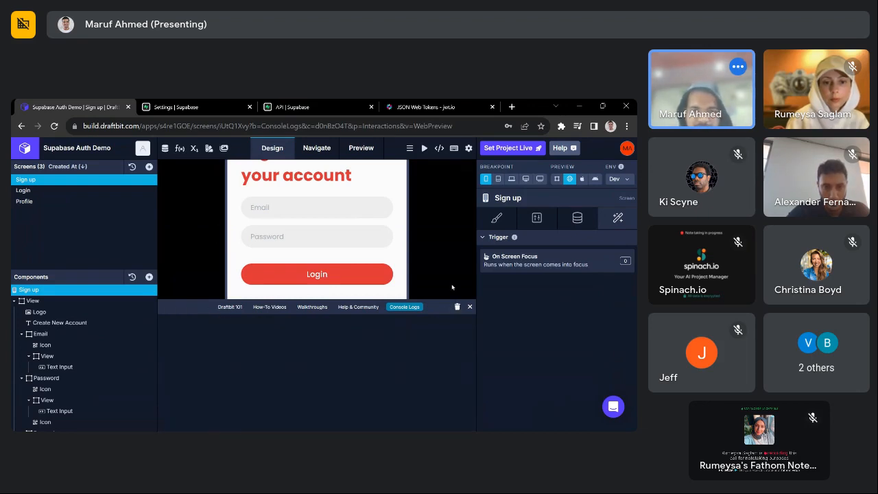
left_click_drag(442, 300, 442, 326)
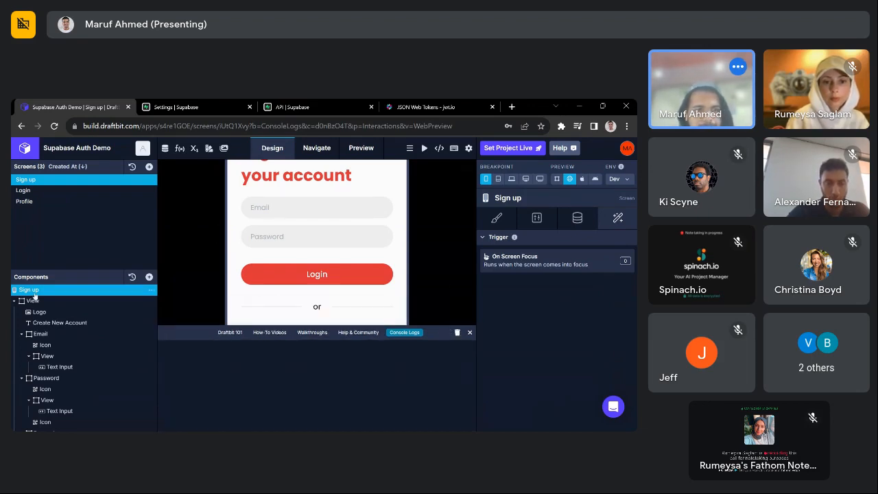
scroll(75, 370, "down", 5)
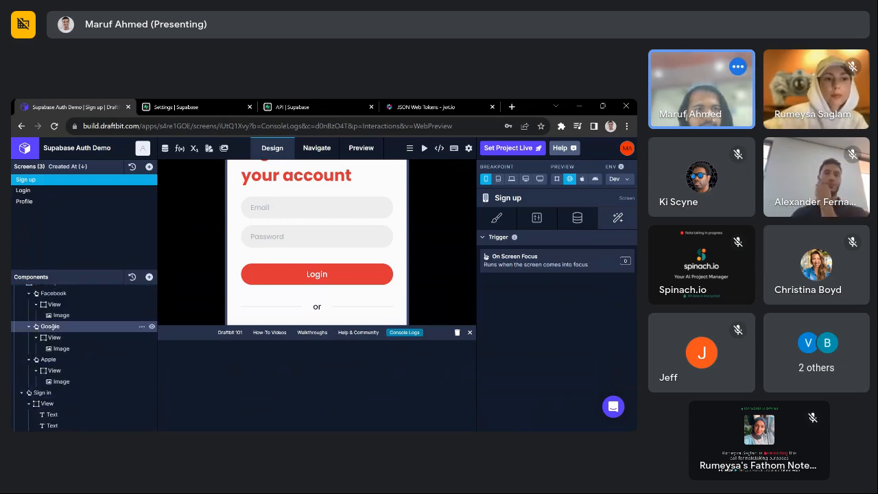
- Select the Sign up button component and open its On Press workflow
left_click(34, 392)
scroll(62, 340, "up", 3)
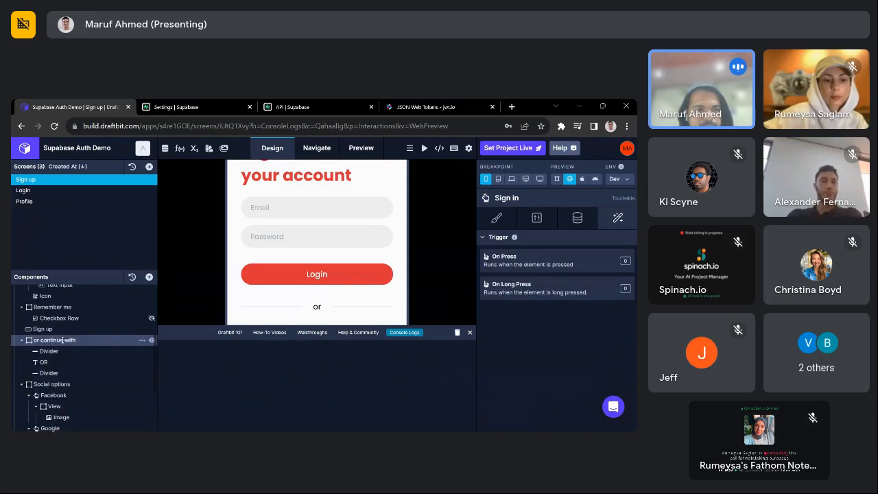
left_click(43, 329)
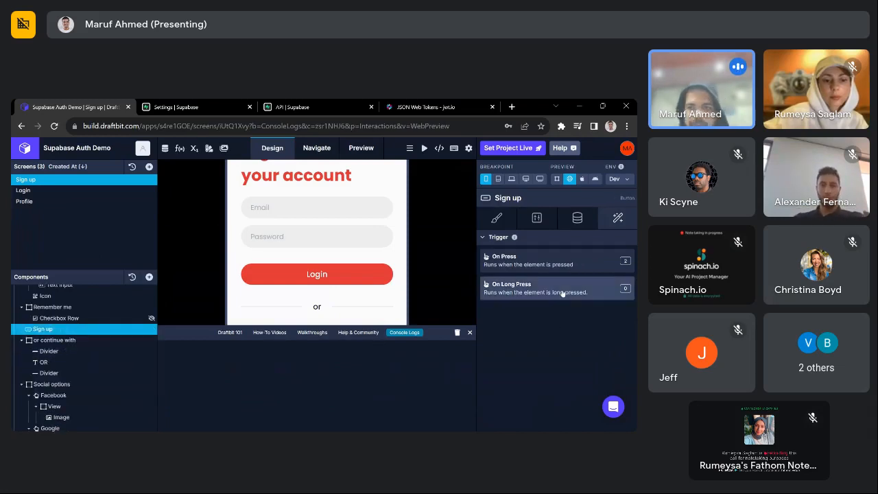
left_click(559, 268)
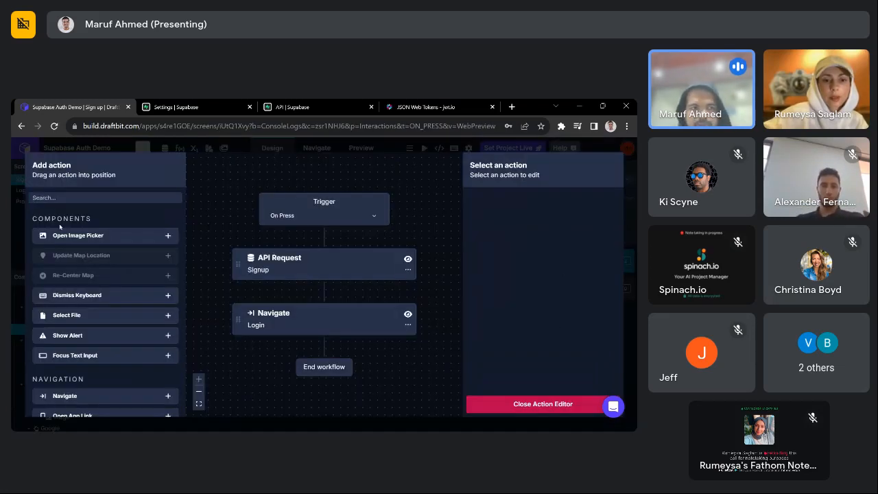
- Add a Log to Console printing signupRes right after the API Request, then close the editor
type("cons")
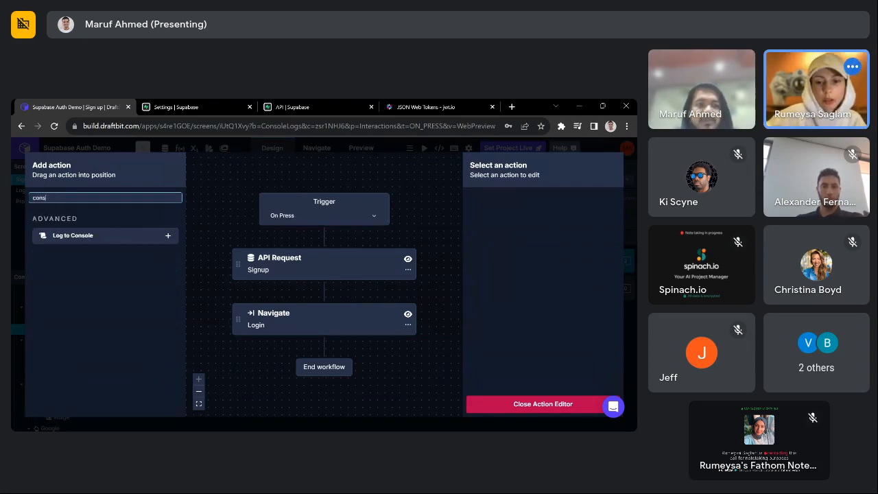
left_click(167, 237)
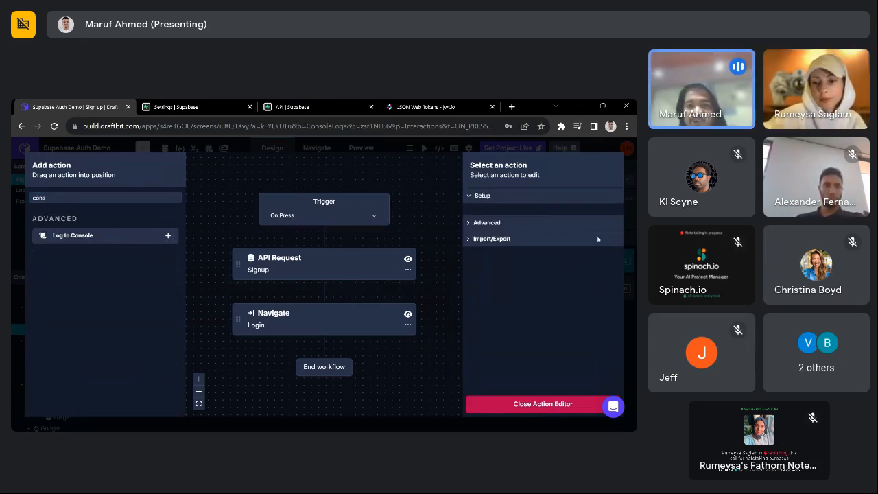
left_click(556, 217)
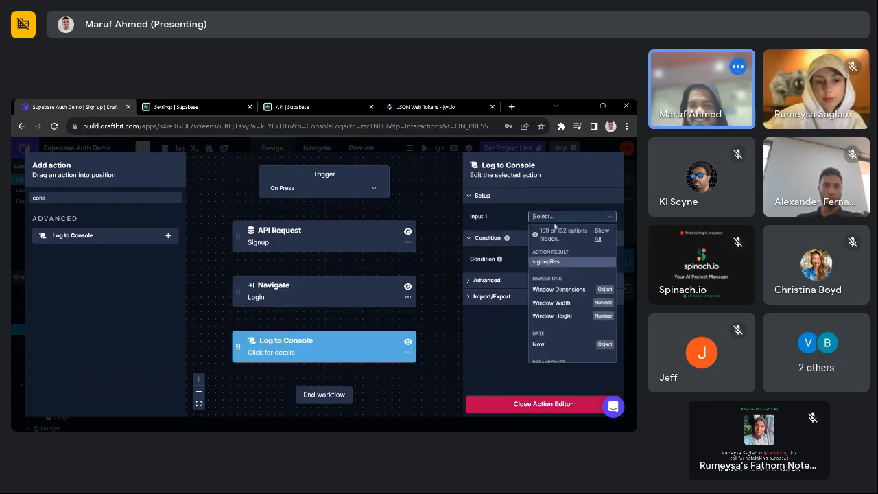
left_click(554, 262)
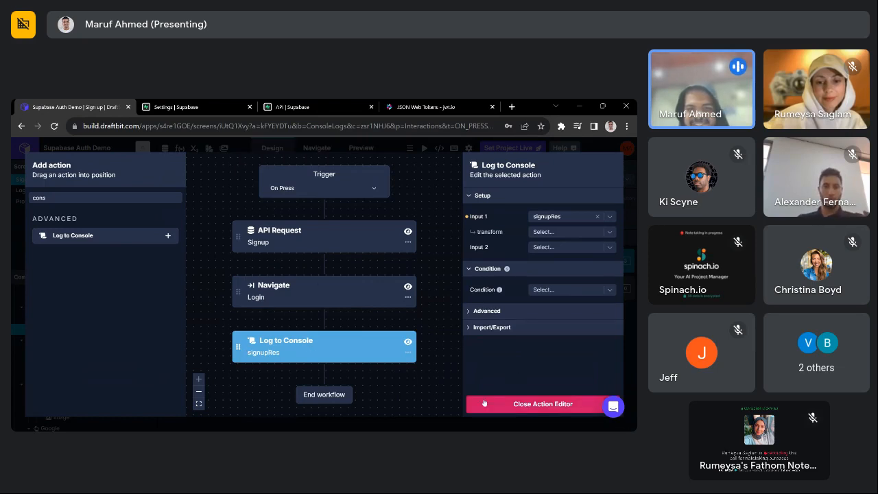
left_click_drag(238, 346, 237, 263)
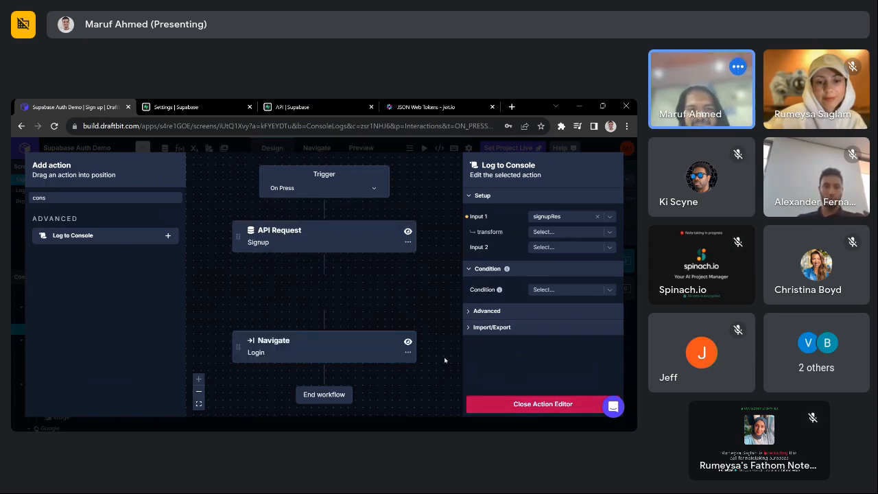
left_click(540, 403)
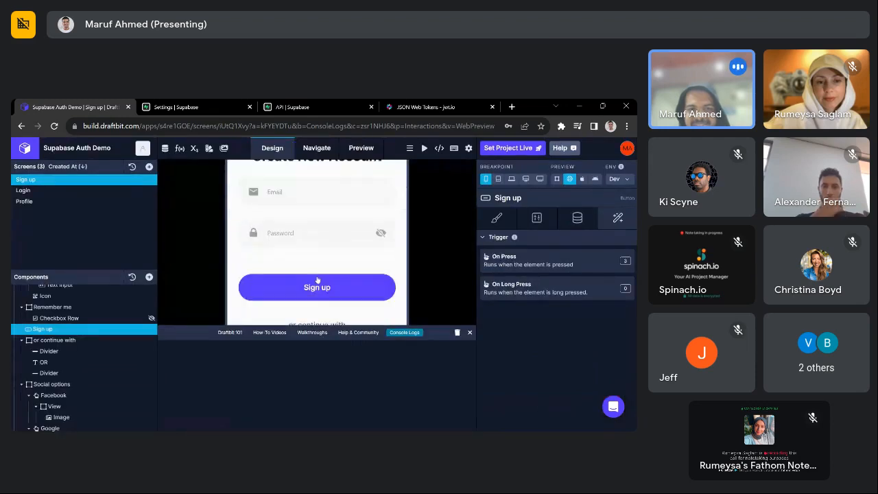
- Submit Sign up with a test email and short password, then expand the 'User already registered' log entry
type("someon")
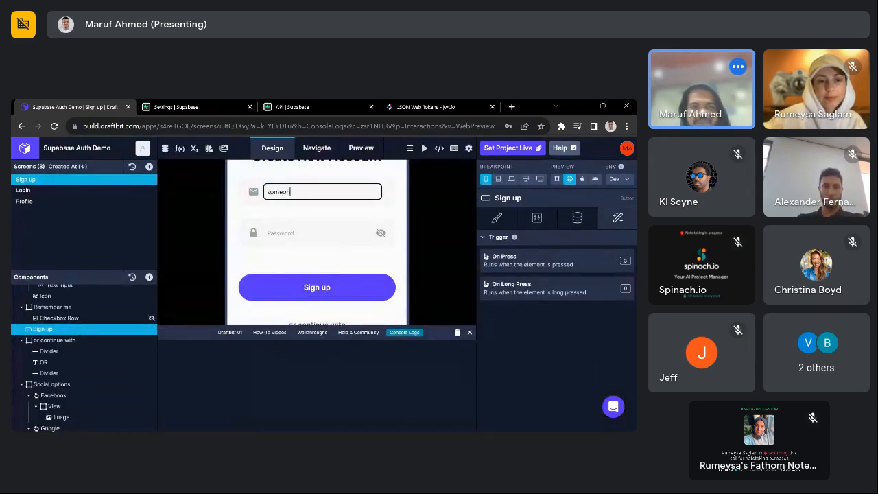
type("e@email.com")
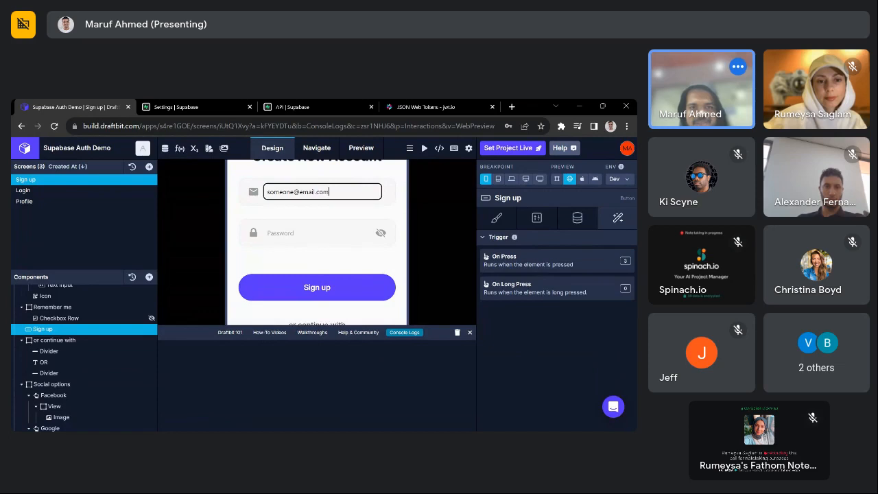
key("Tab")
type("123")
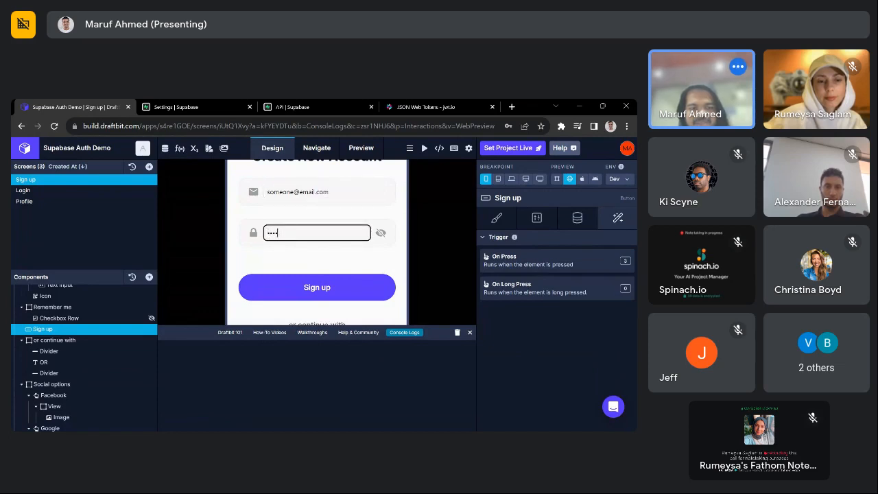
left_click(320, 293)
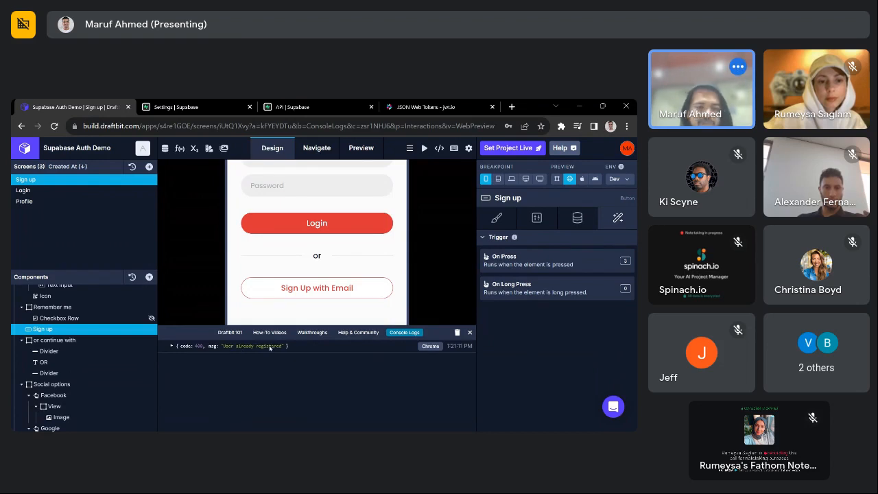
left_click(172, 346)
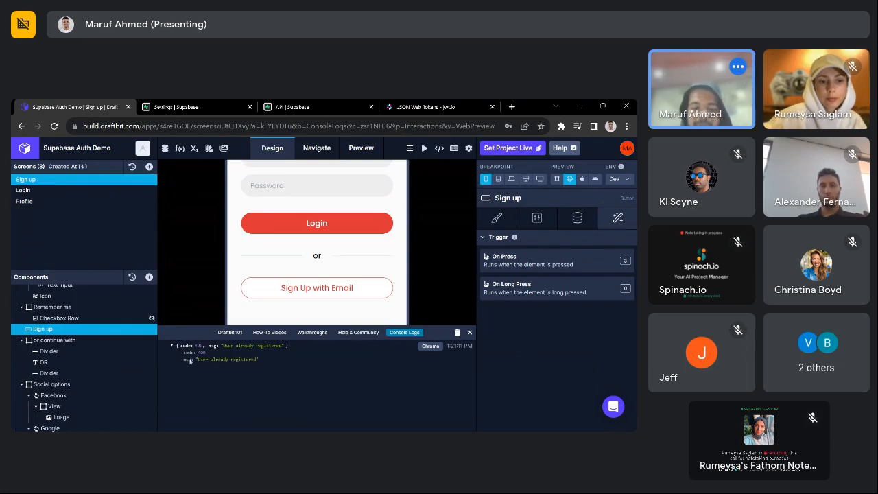
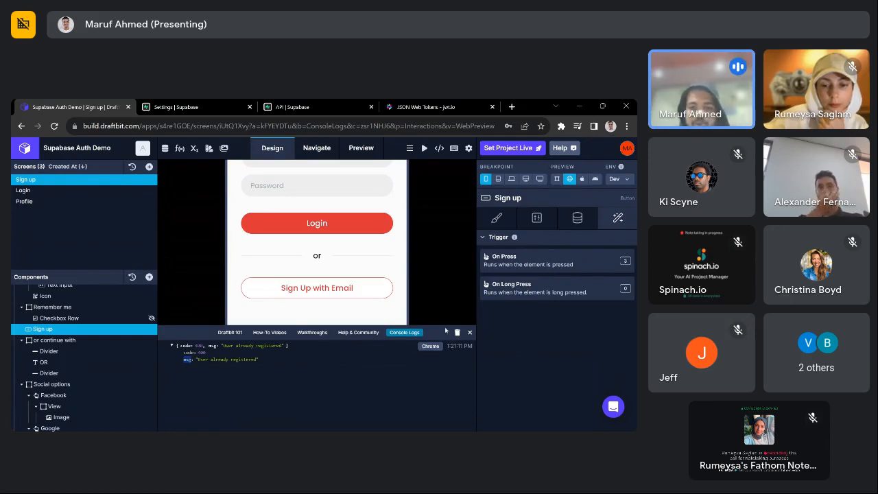
- Drag the Console Logs panel's top edge down a little to shrink it
left_click_drag(317, 325, 317, 339)
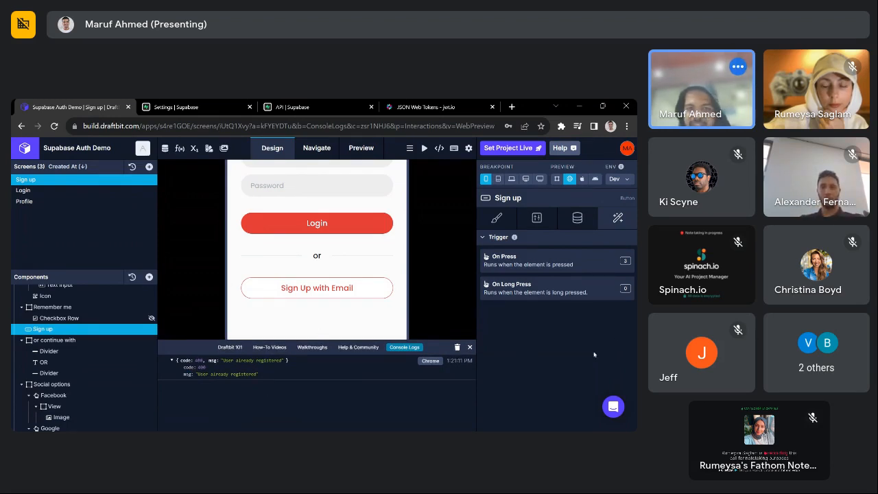
- Add an Extract Key step to the Sign up On Press workflow with signupRes as input
left_click(521, 261)
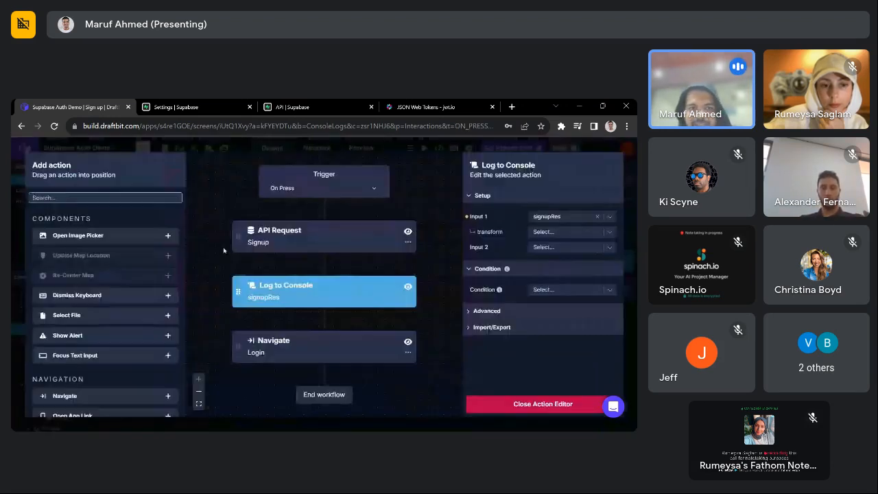
left_click(57, 199)
type("ext")
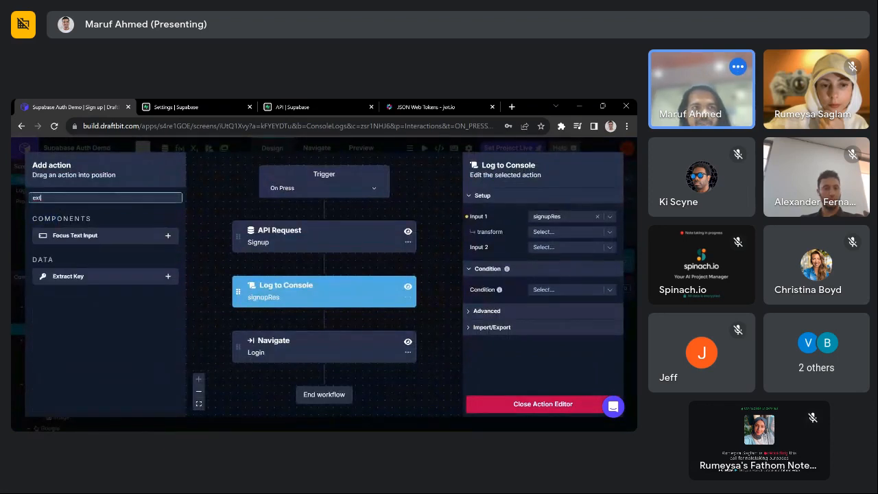
left_click(169, 276)
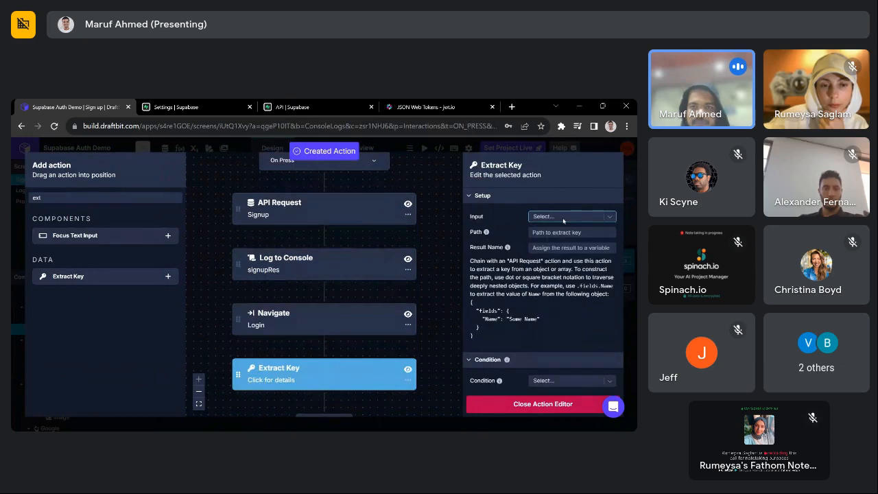
left_click(563, 216)
type("sin")
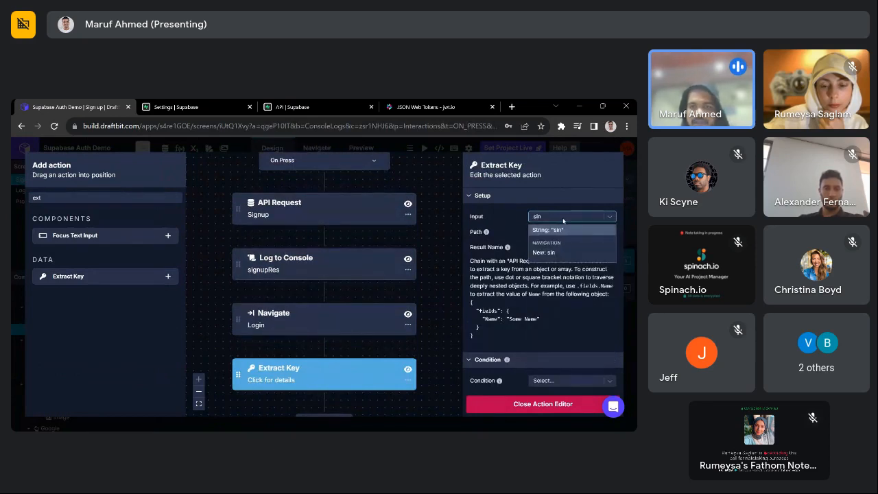
key("BackSpace")
type("g")
left_click(568, 251)
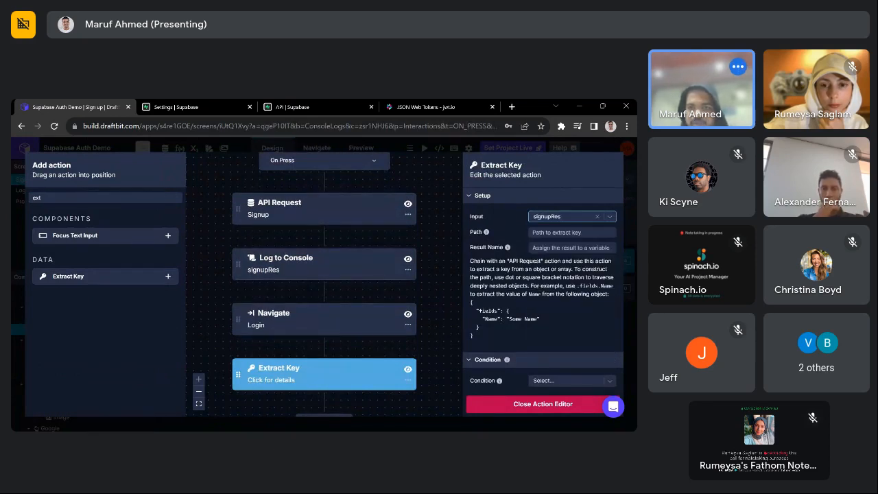
left_click(559, 232)
left_click(559, 232)
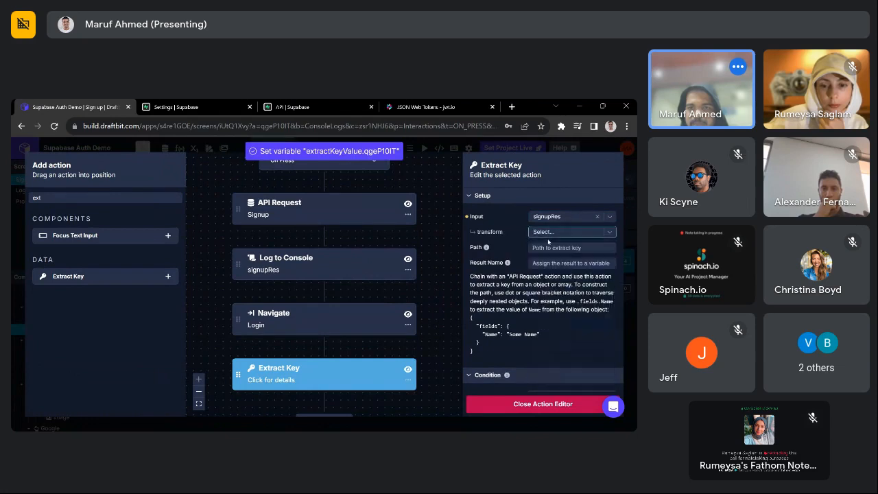
- Set the Extract Key path to .msg and result name to signError, then close the editor
left_click(571, 248)
type(".ms")
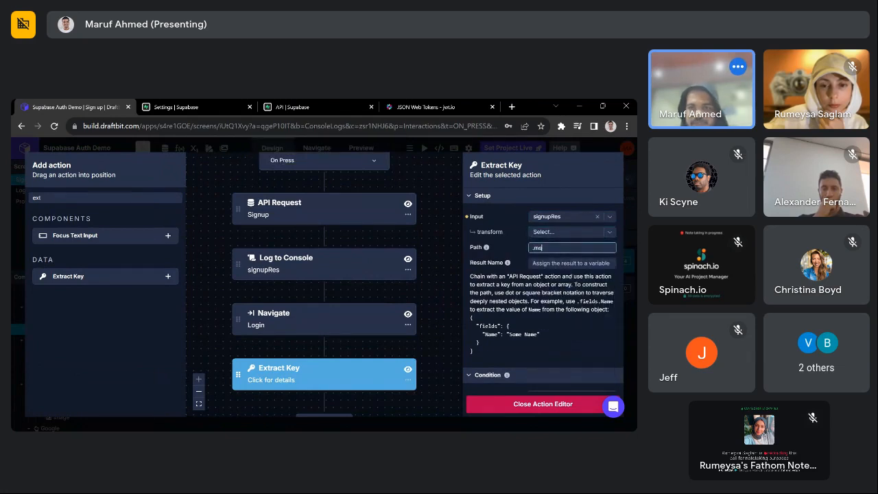
type("g")
left_click(555, 318)
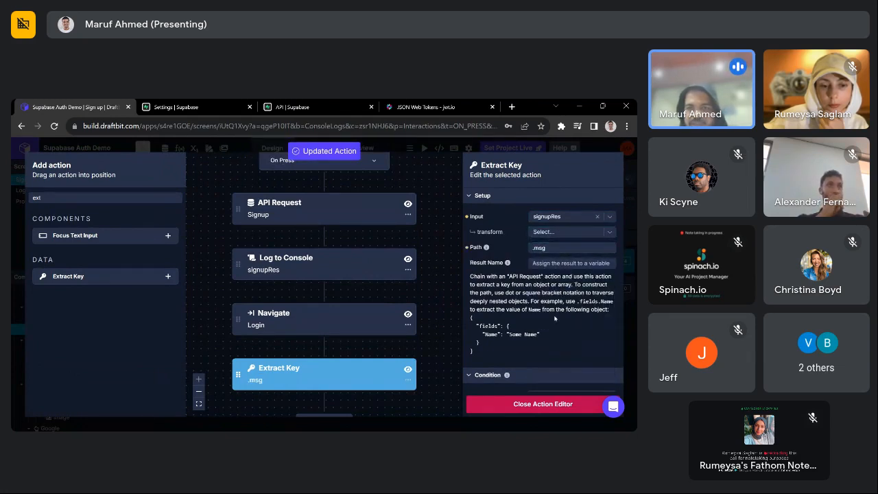
left_click(556, 265)
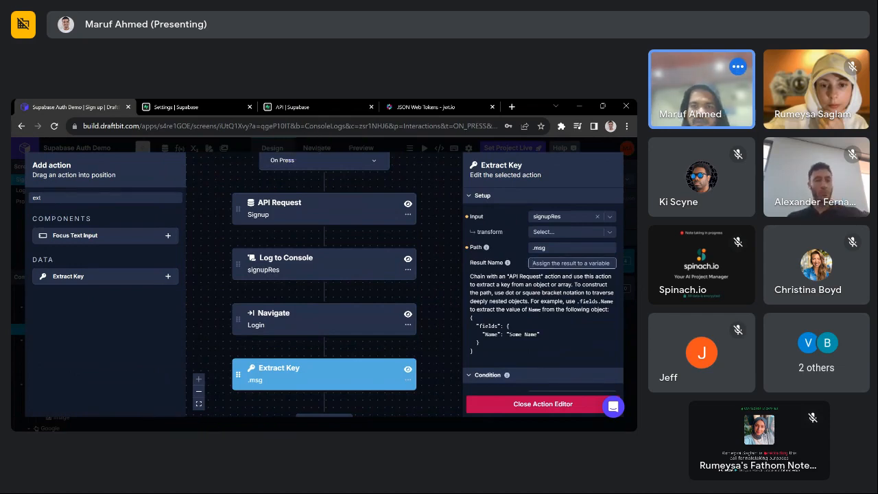
type("eign")
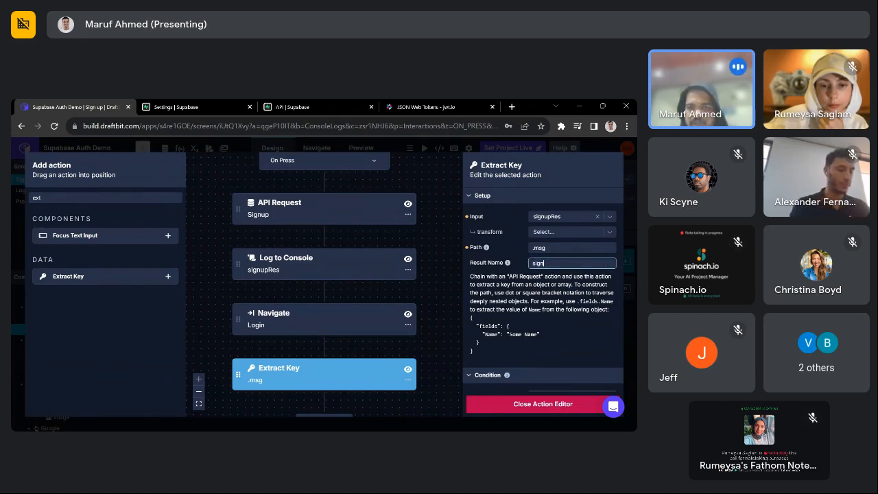
type("Error")
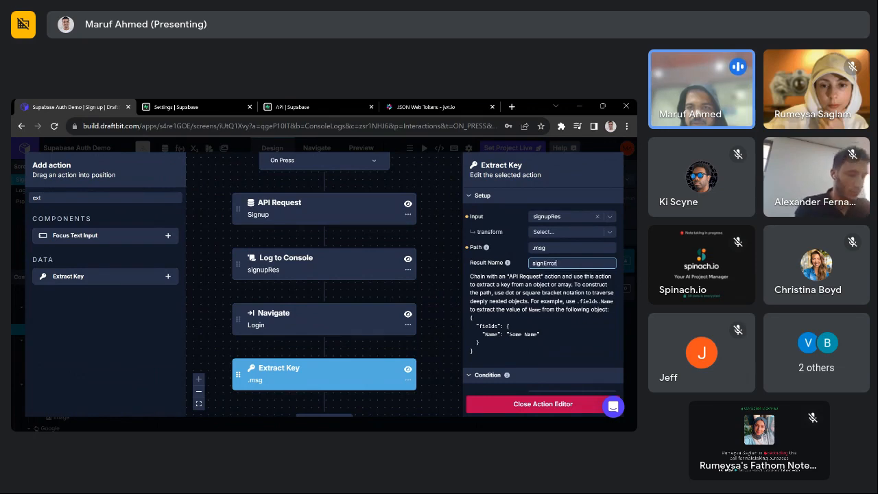
key("Return")
scroll(418, 334, "down", 1)
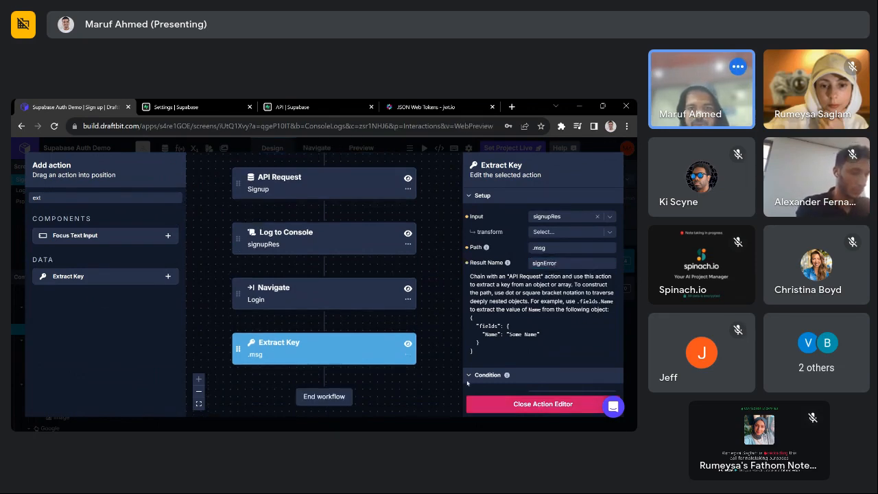
left_click(550, 409)
left_click(194, 148)
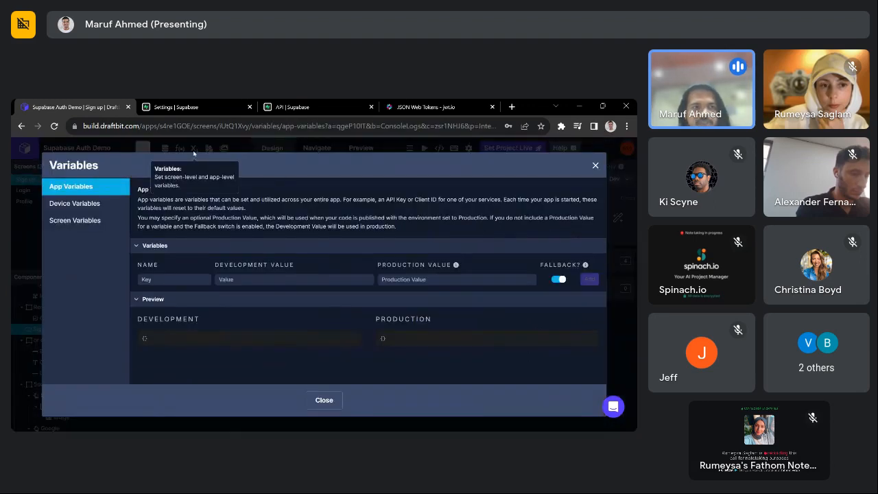
- Create a String screen variable errorMsg on the Sign up screen
left_click(75, 220)
left_click(567, 194)
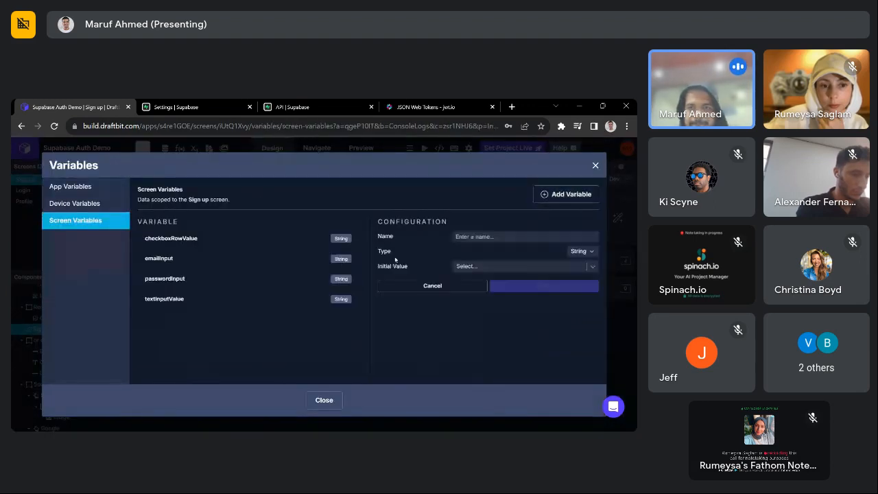
type("el")
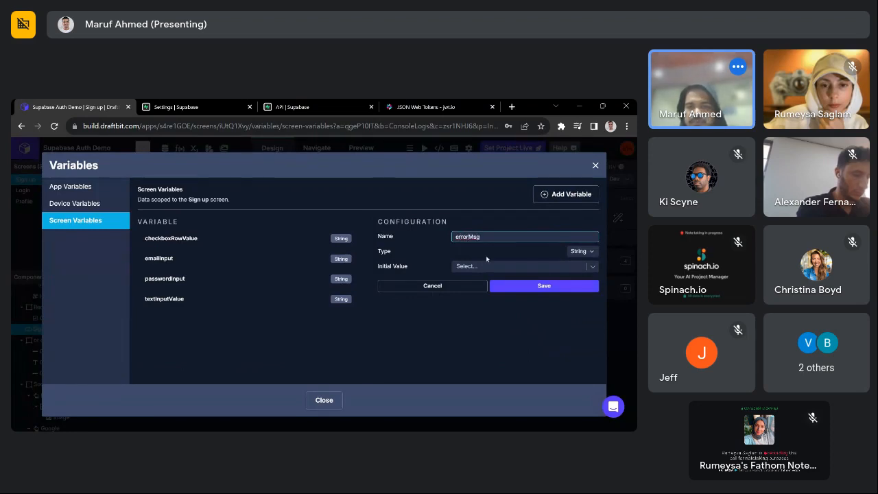
left_click(532, 288)
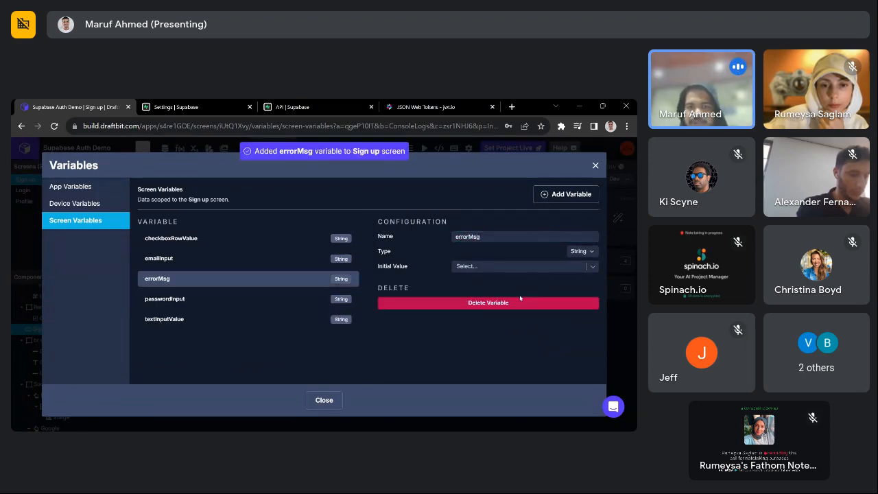
left_click(519, 298)
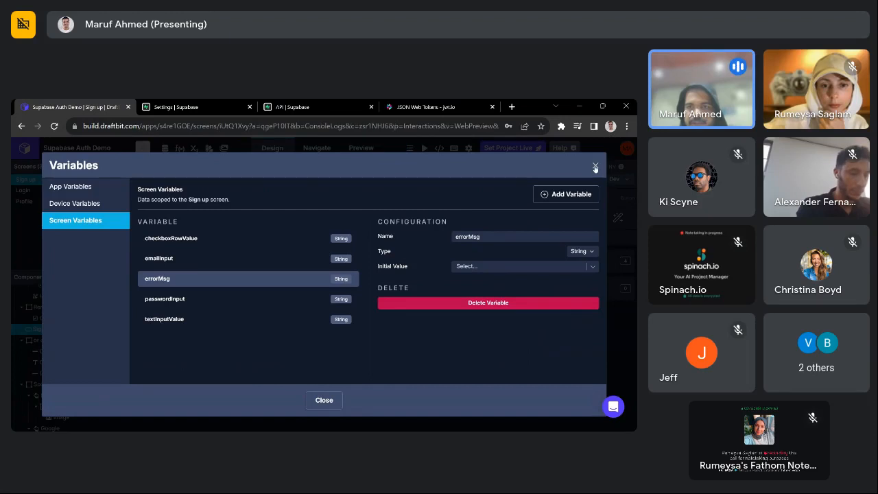
left_click(594, 167)
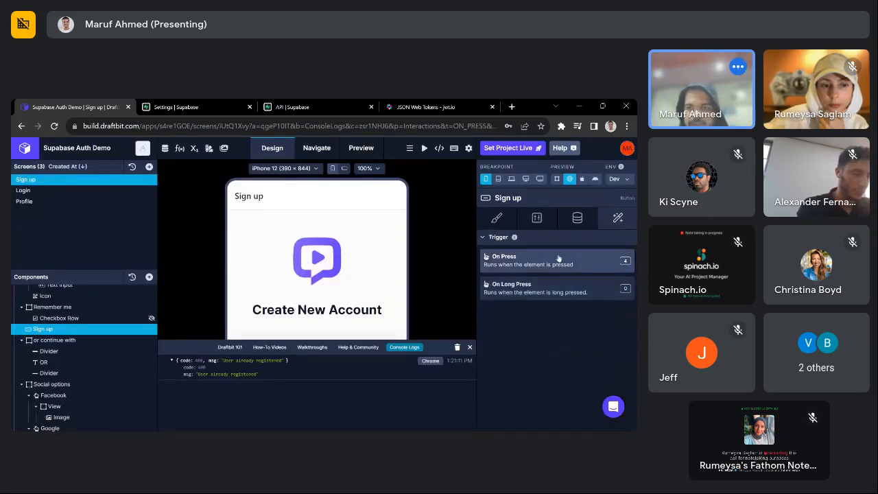
- Add a Set Variable step that sets errorMsg to signError in the On Press workflow
left_click(527, 260)
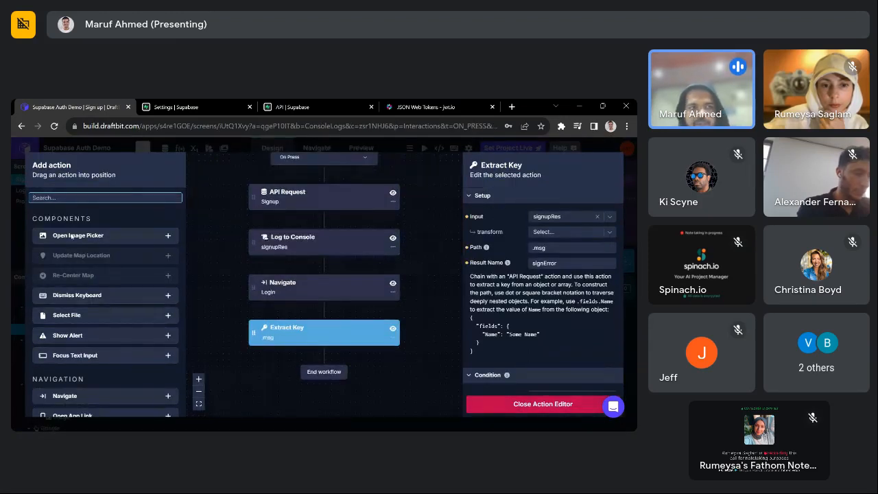
type("set")
left_click(167, 235)
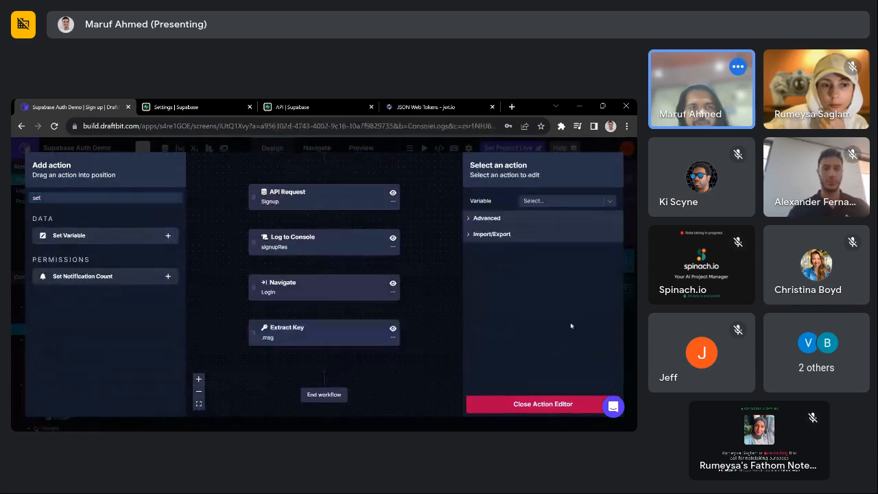
left_click(552, 200)
type("err")
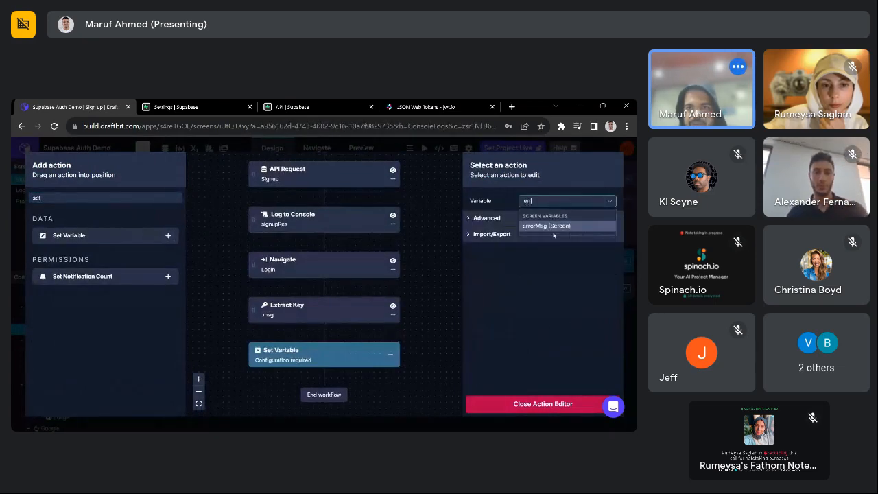
left_click(553, 226)
left_click(550, 218)
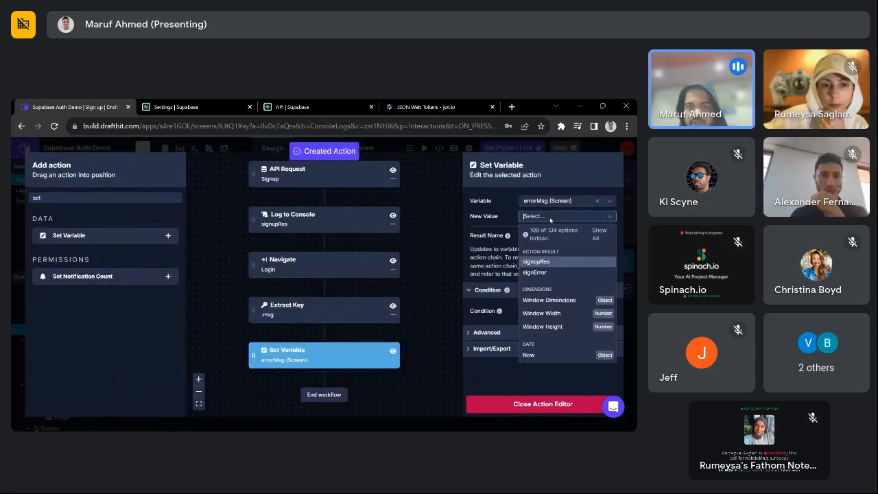
type("sig")
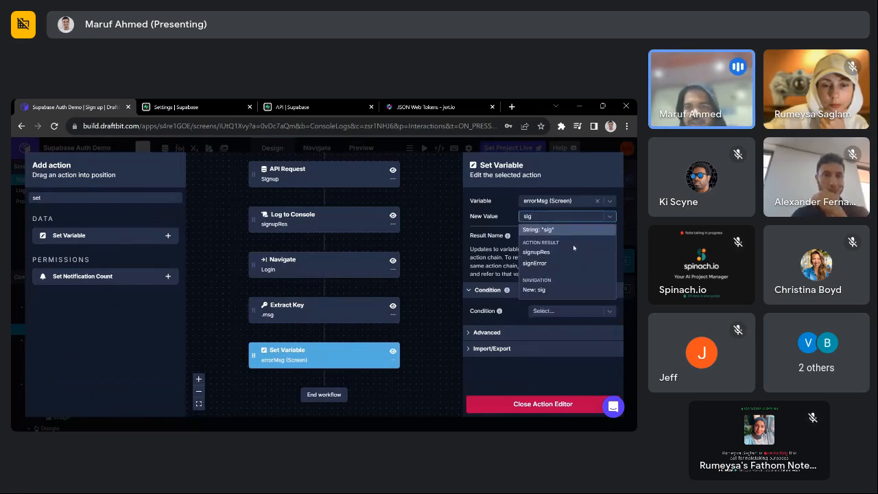
left_click(539, 263)
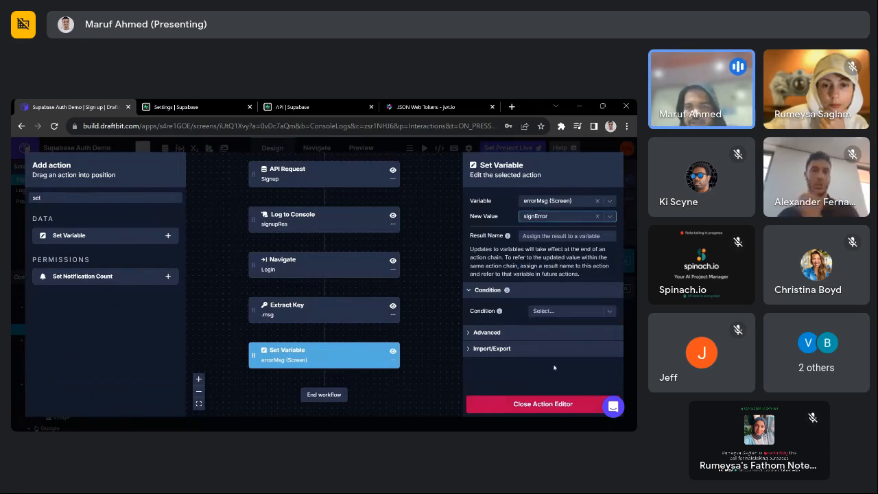
left_click(530, 403)
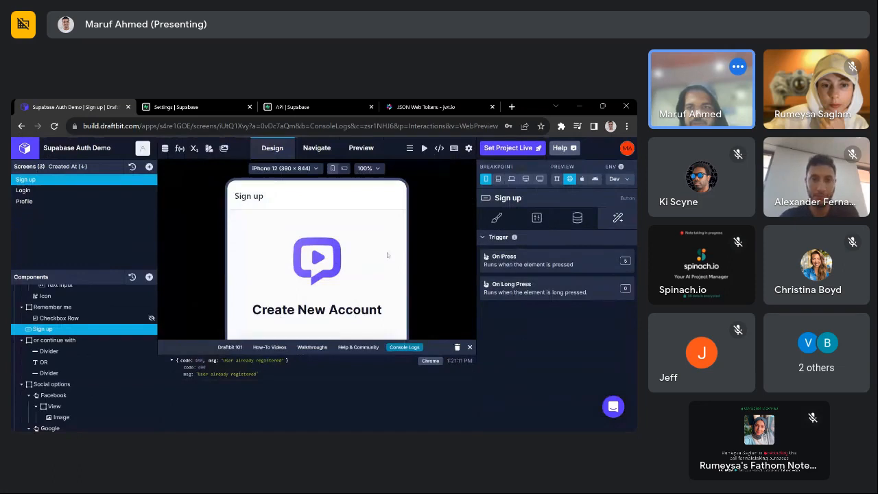
left_click(528, 260)
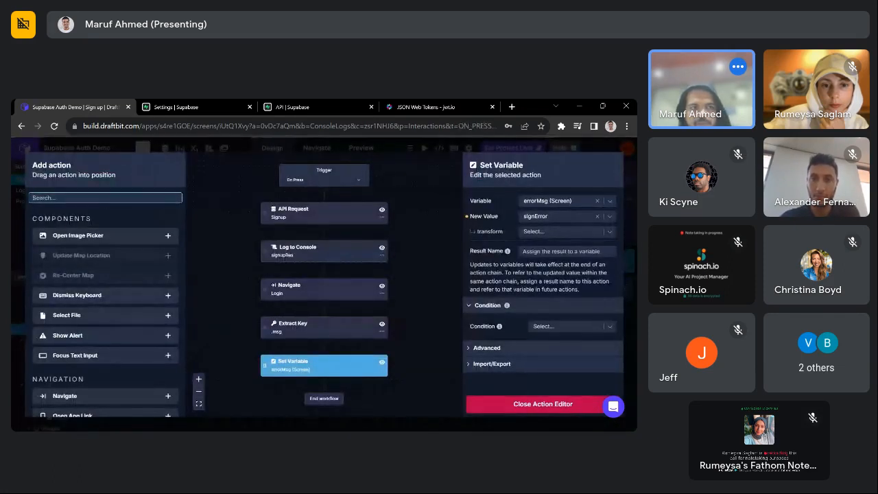
- Add a Conditional Stop on signError and move the Navigate (Login) action below it
type("con")
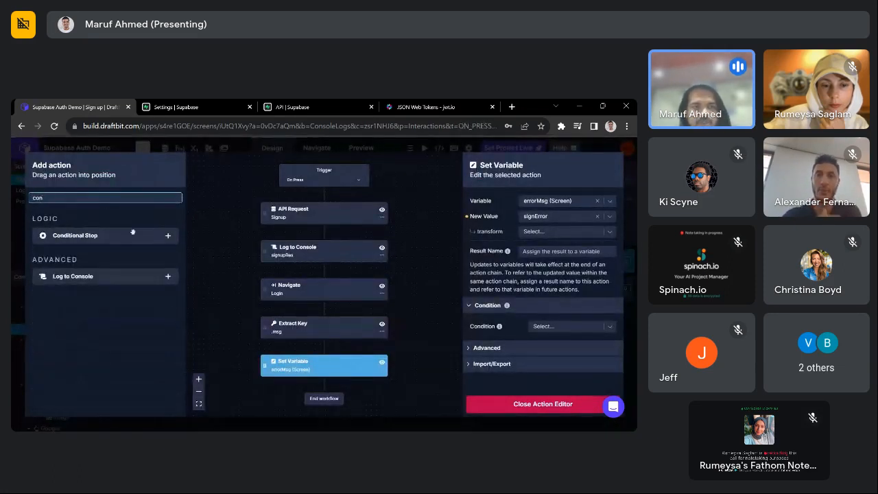
left_click(167, 235)
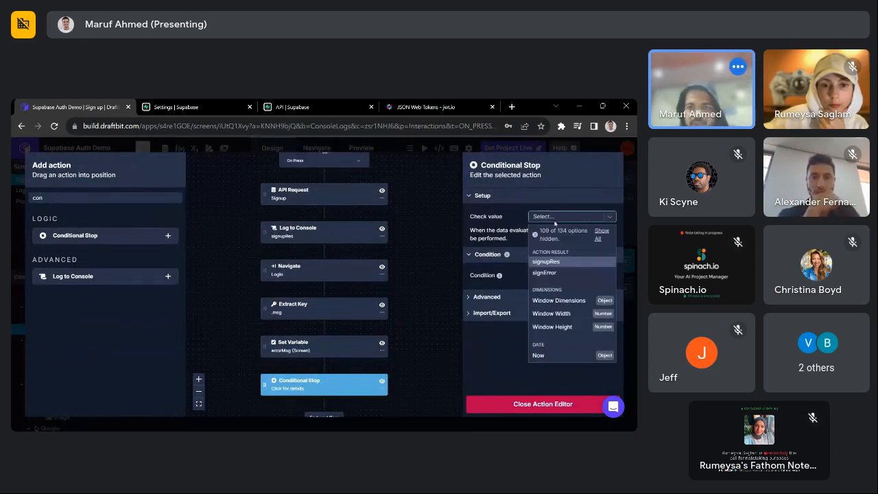
left_click(545, 273)
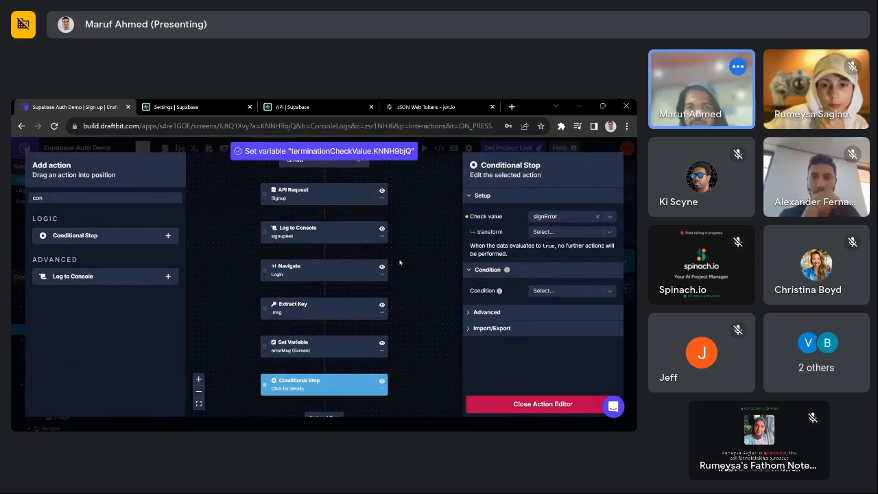
scroll(316, 253, "down", 1)
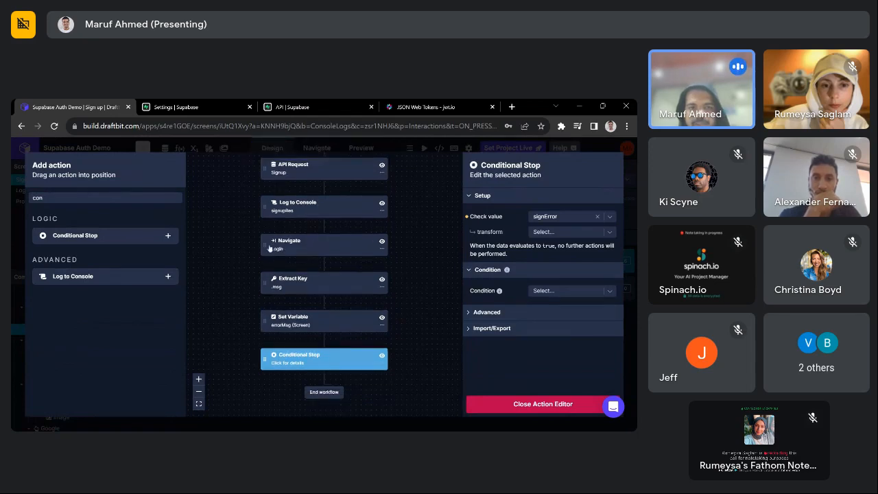
left_click_drag(264, 243, 271, 363)
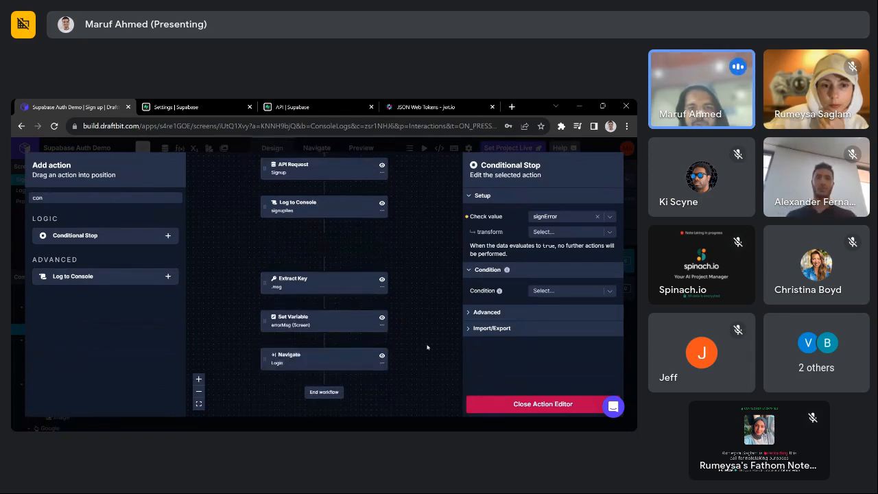
left_click_drag(358, 262, 320, 288)
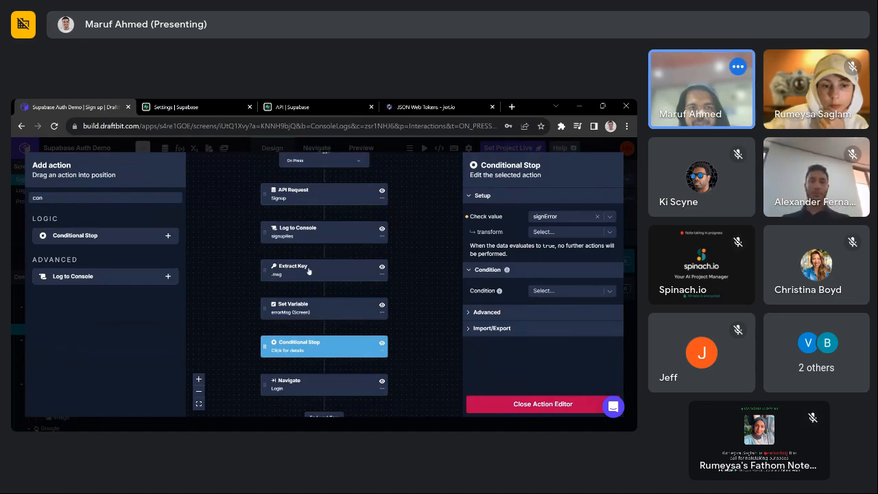
- Review each of the six actions' settings, then close the action editor
scroll(329, 239, "up", 3)
scroll(328, 247, "up", 1)
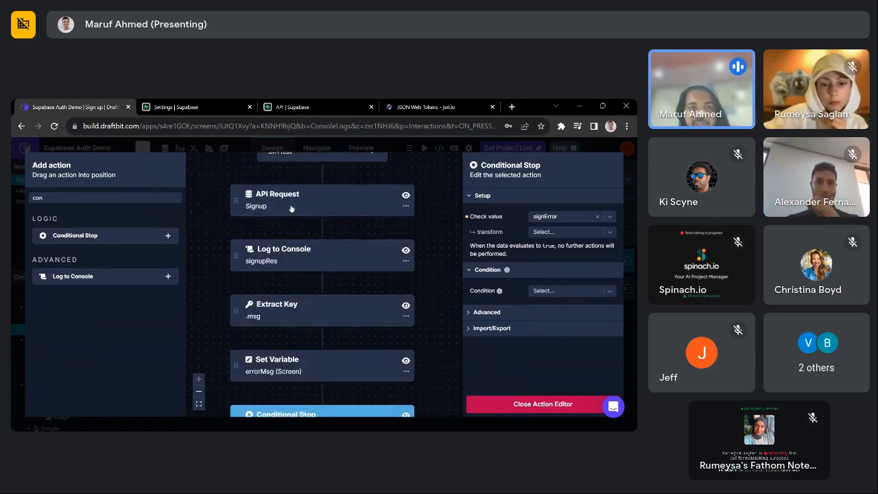
left_click(292, 206)
left_click(316, 255)
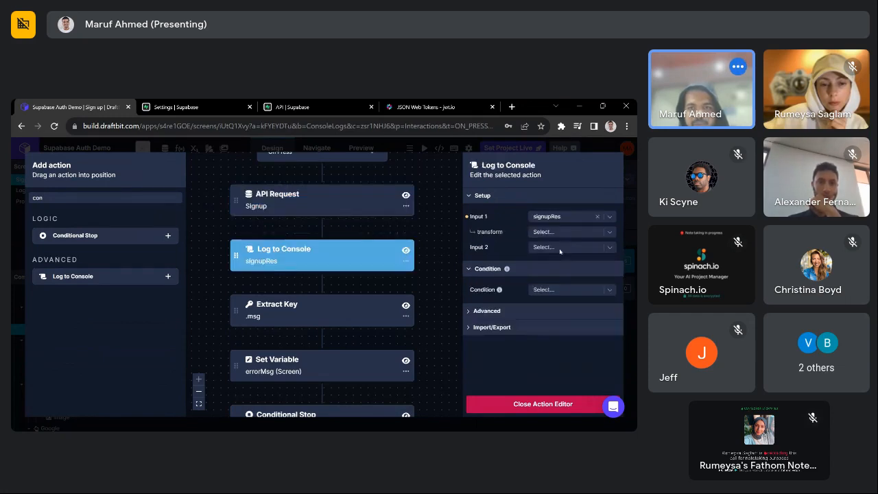
scroll(277, 317, "down", 1)
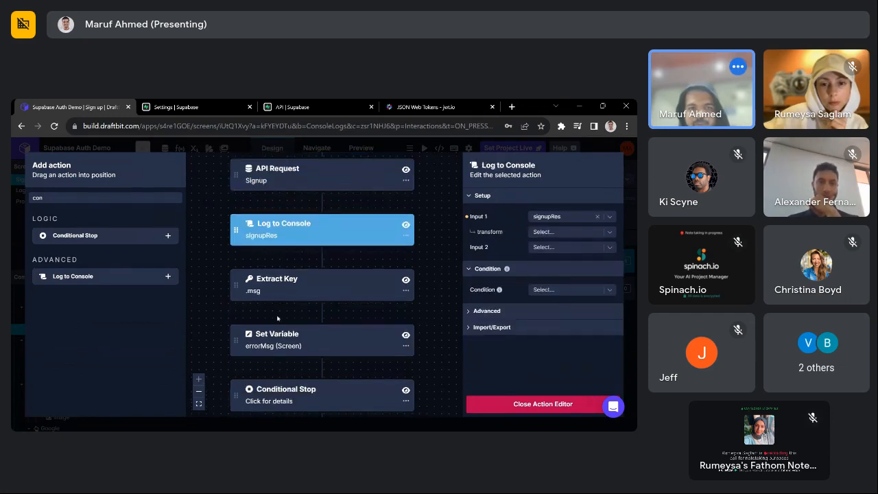
left_click(305, 284)
scroll(305, 284, "down", 1)
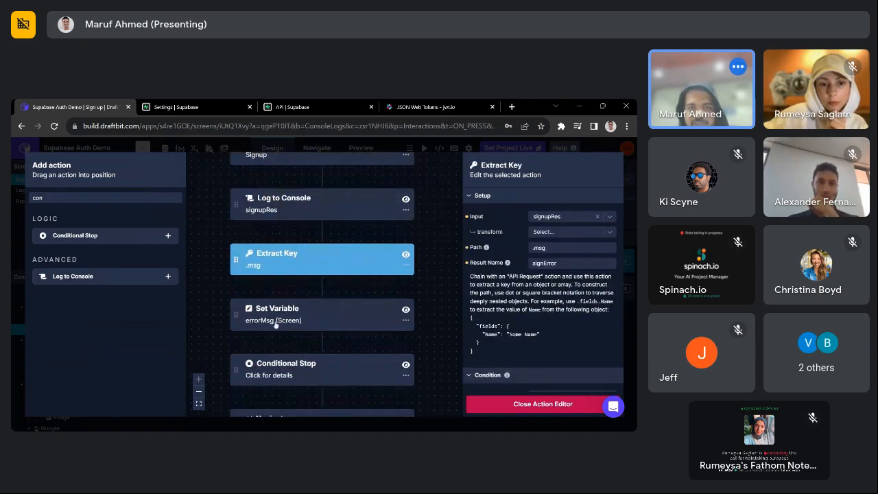
left_click(294, 313)
scroll(293, 369, "down", 2)
left_click(292, 317)
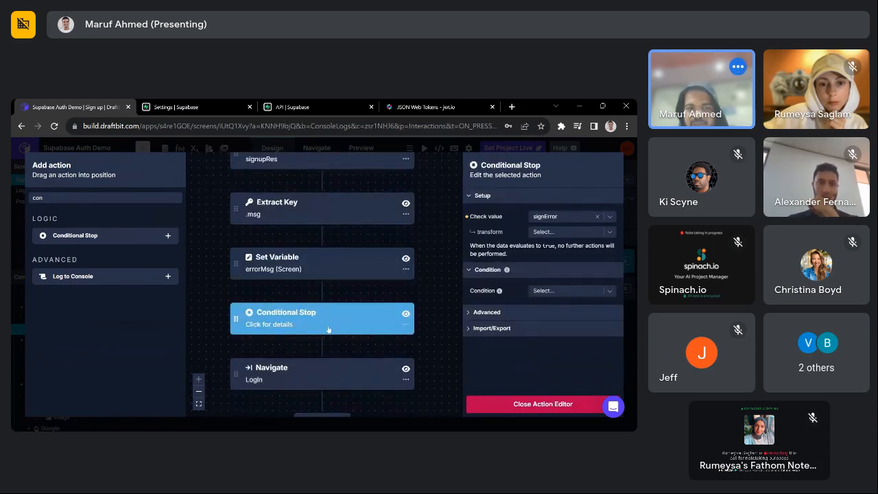
left_click(315, 385)
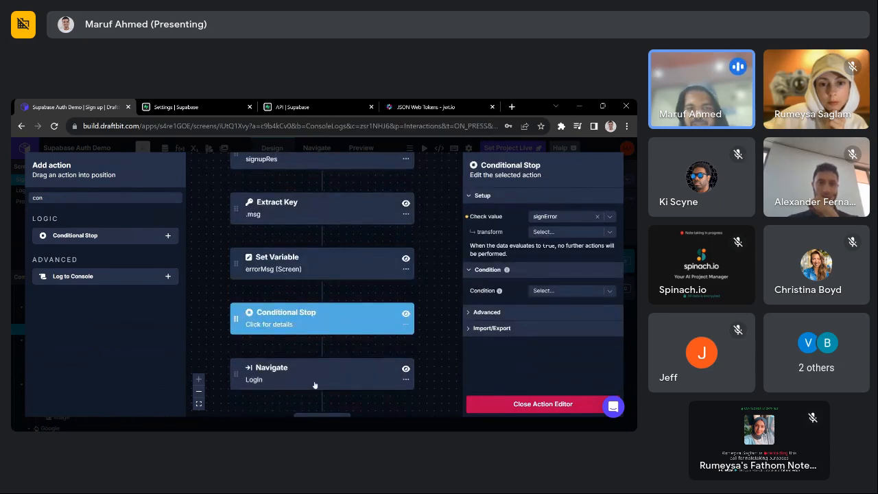
left_click(486, 403)
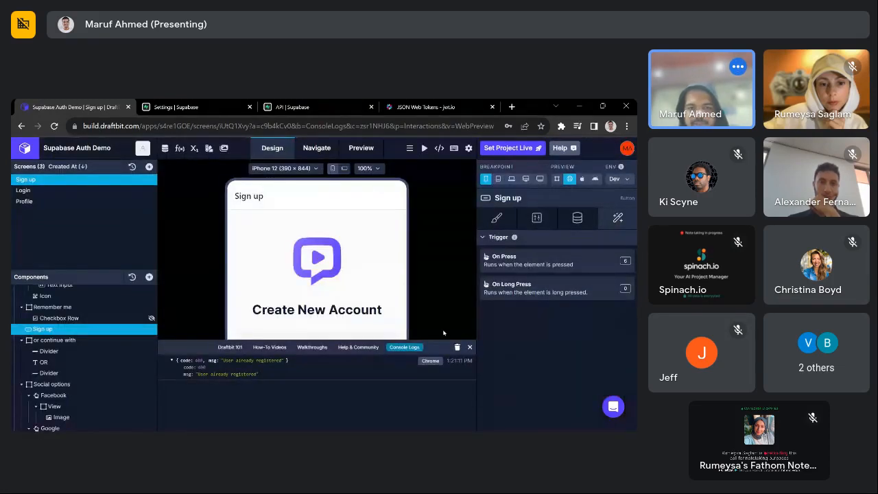
- Test sign-up in the preview with a test e-mail and password, then reload the editor with Ctrl+R
scroll(428, 303, "down", 4)
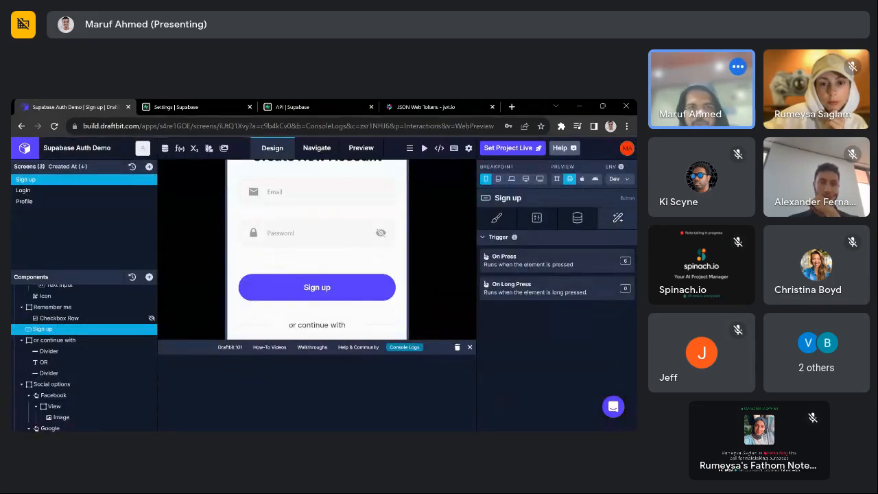
left_click(322, 192)
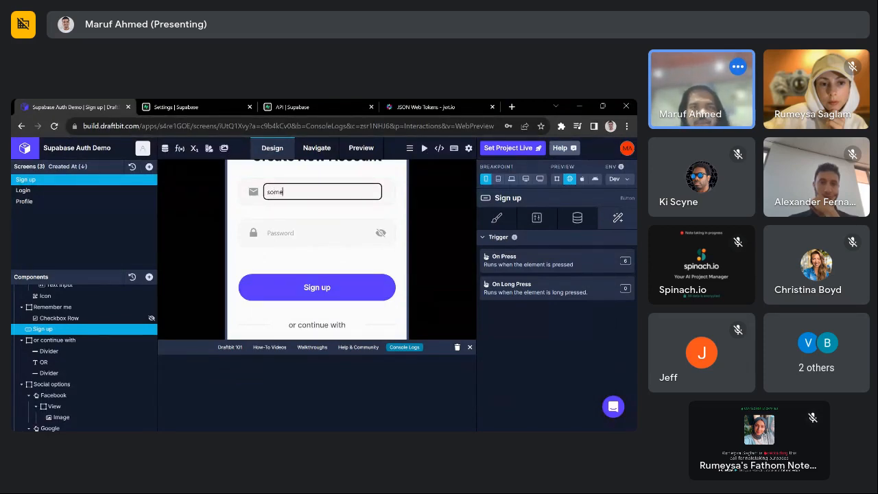
type("someone@em")
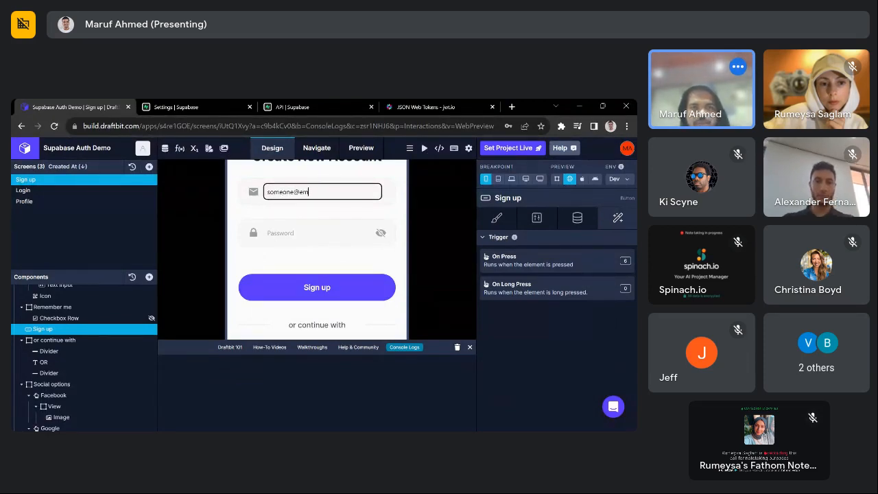
type("ail.com")
key("Tab")
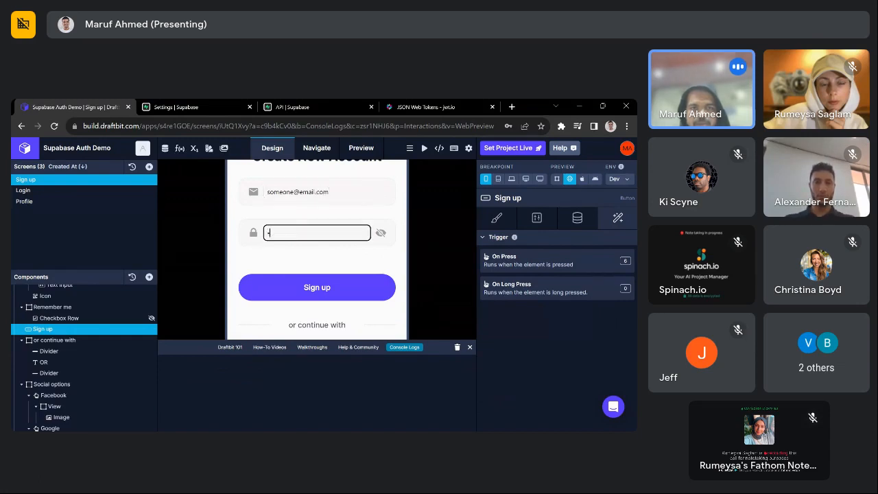
type("••••••••")
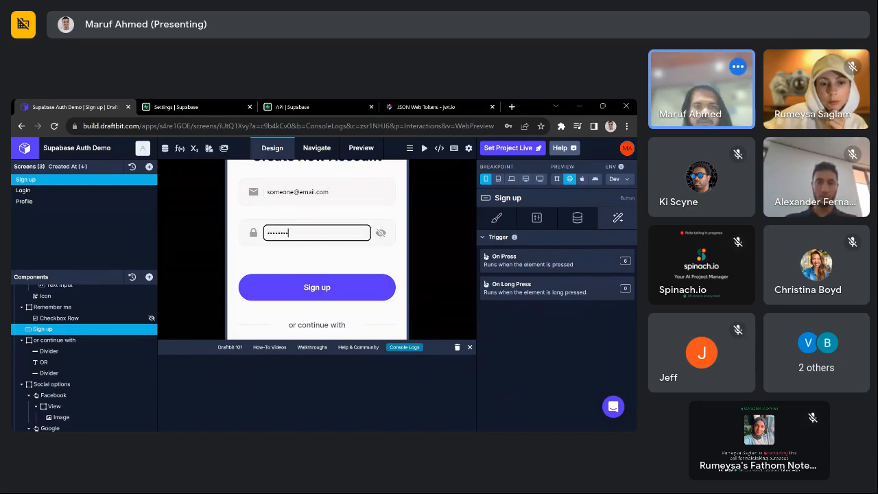
left_click(360, 291)
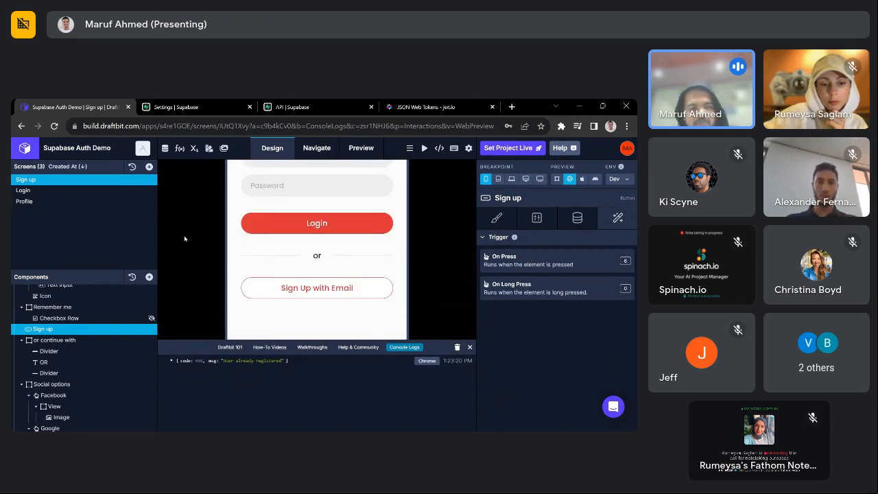
key("ctrl+r")
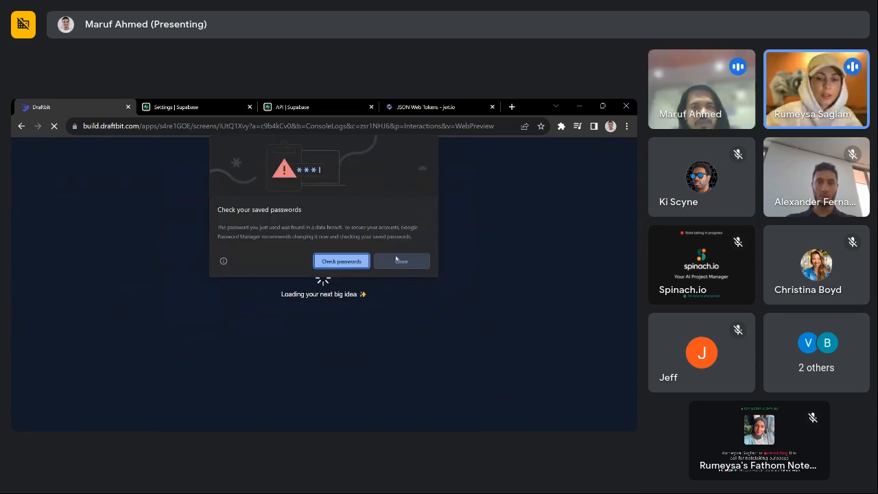
- Dismiss the browser password warning, re-enter the password, clear the console and submit Sign up again
left_click(397, 260)
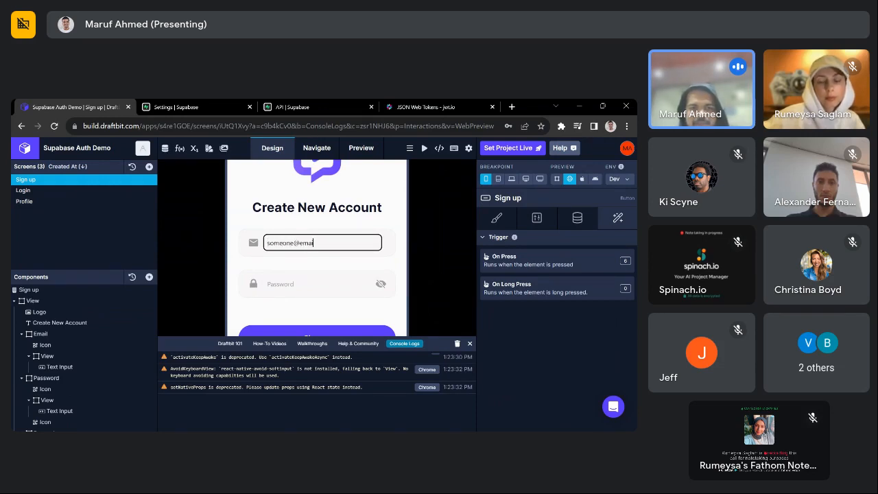
key("Tab")
type("•")
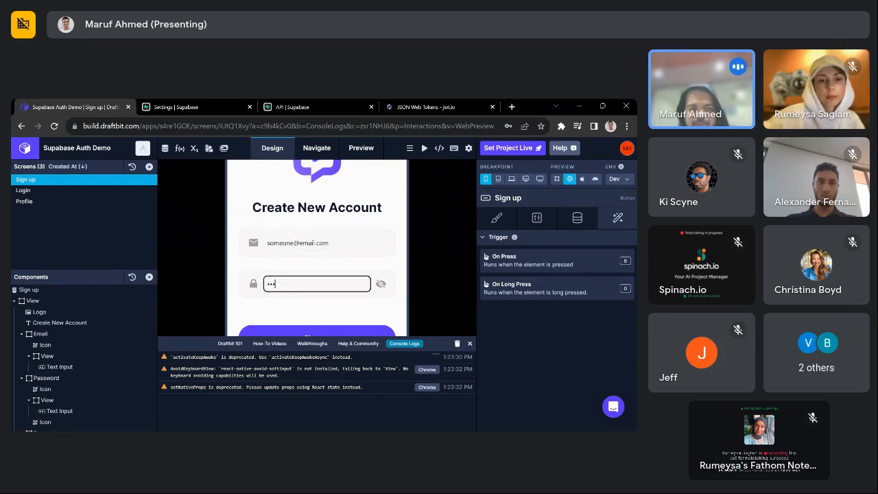
type("•••••••")
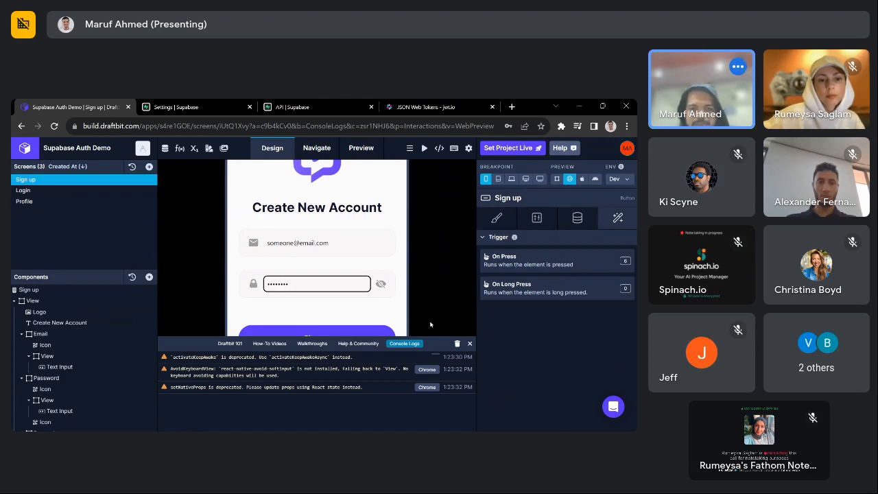
left_click(458, 344)
scroll(408, 297, "down", 2)
left_click(329, 297)
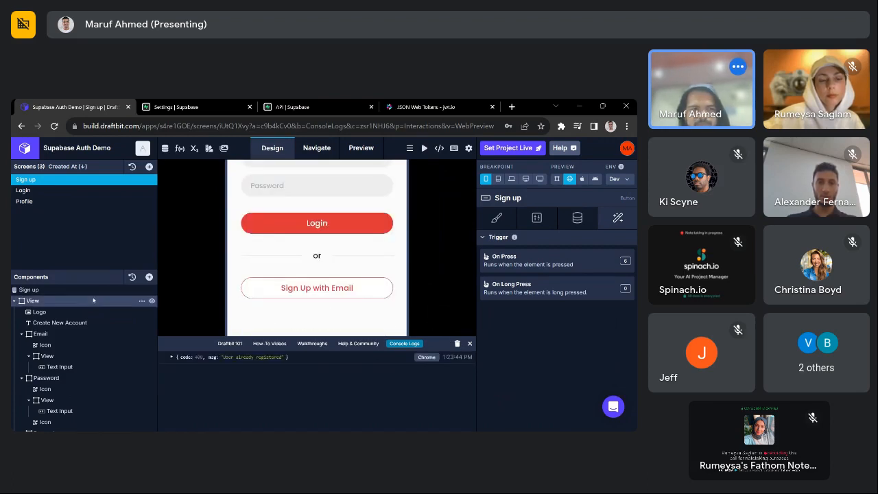
scroll(87, 369, "down", 2)
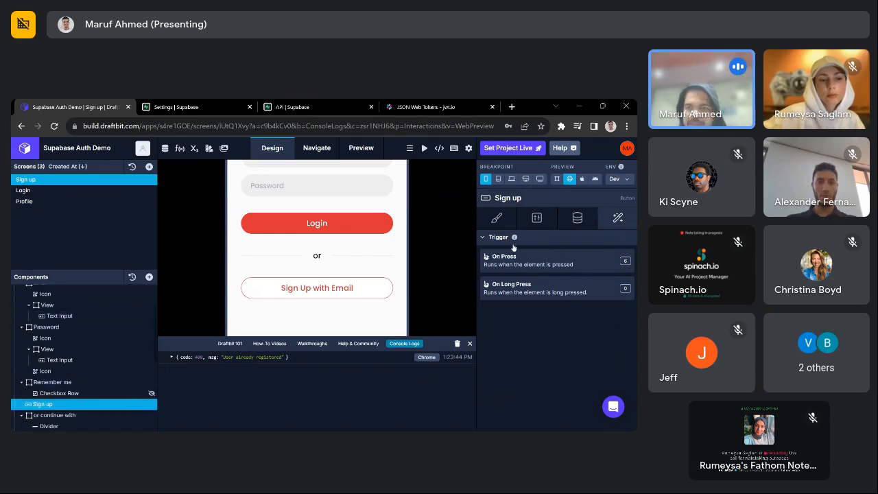
scroll(320, 245, "up", 4)
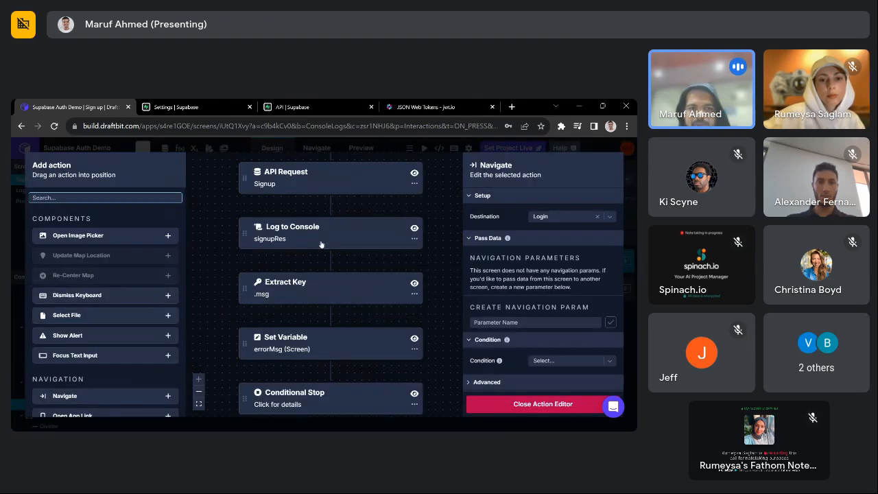
- Check the Extract Key, Set Variable and Conditional Stop settings, then close the action editor
left_click(323, 299)
left_click(360, 345)
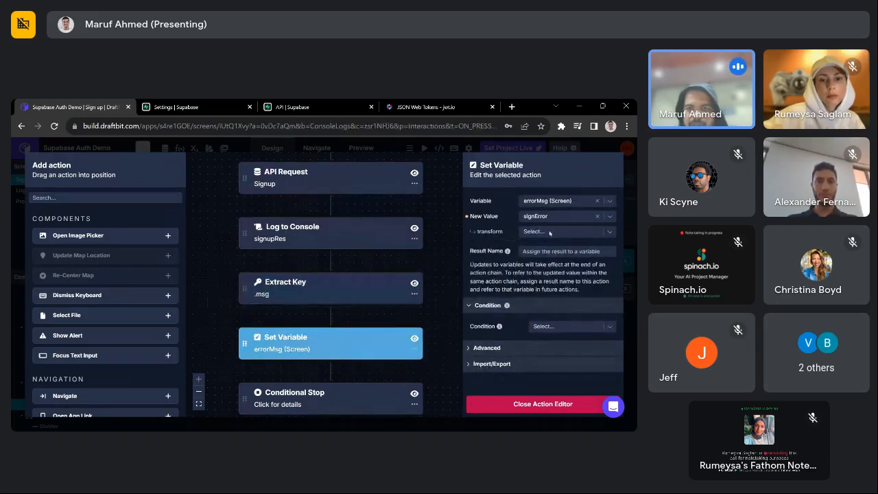
left_click(335, 400)
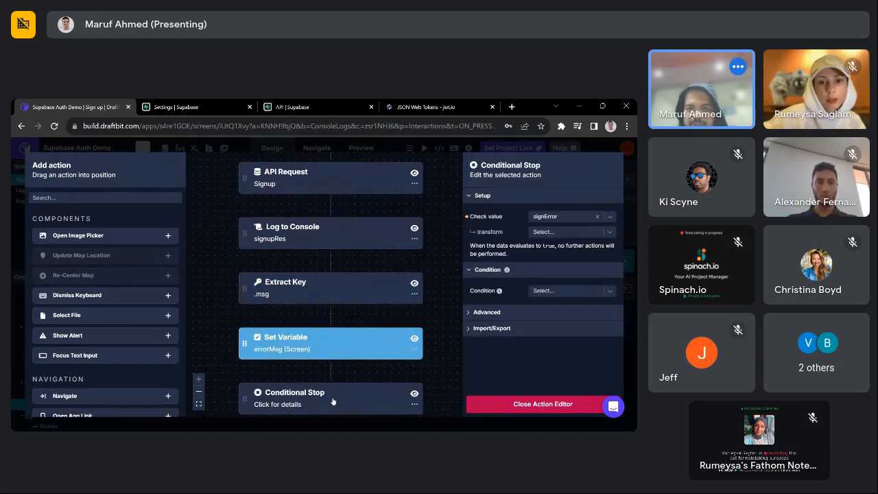
left_click(320, 333)
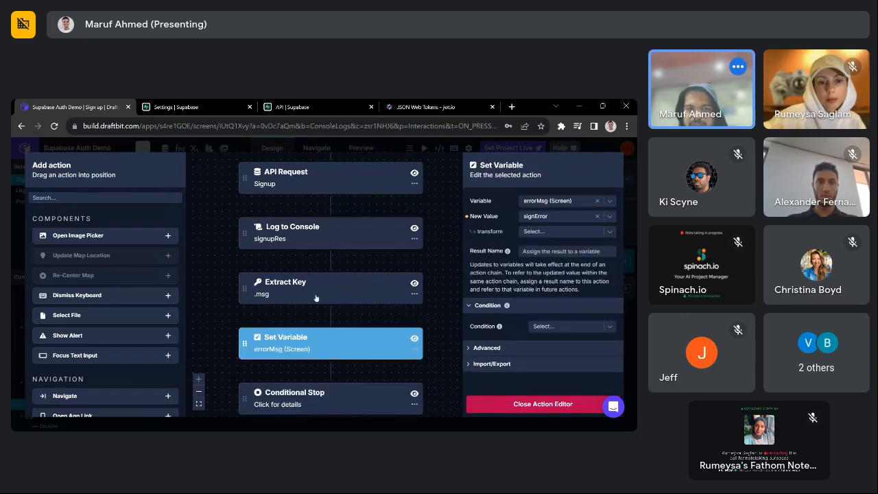
left_click(316, 295)
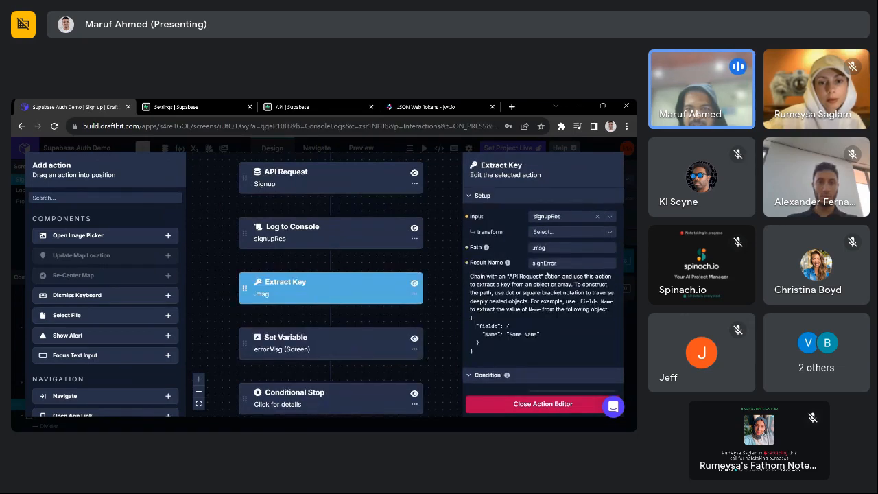
left_click(340, 396)
scroll(339, 396, "down", 2)
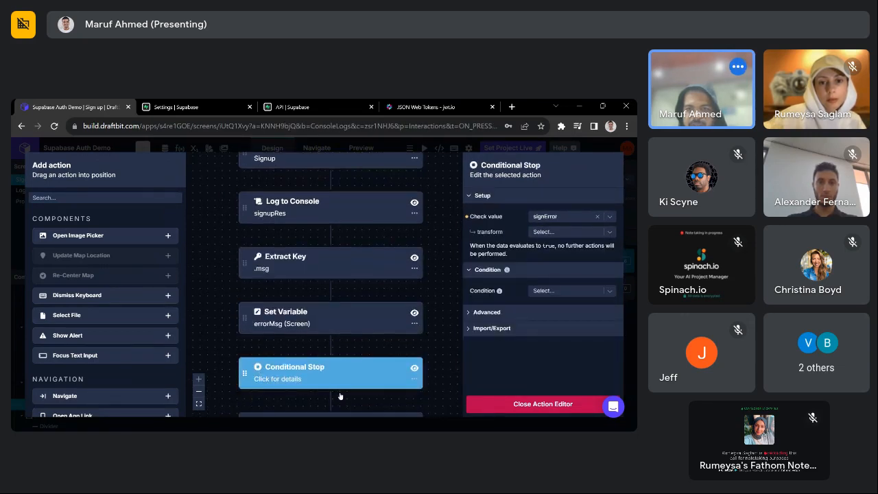
left_click(531, 405)
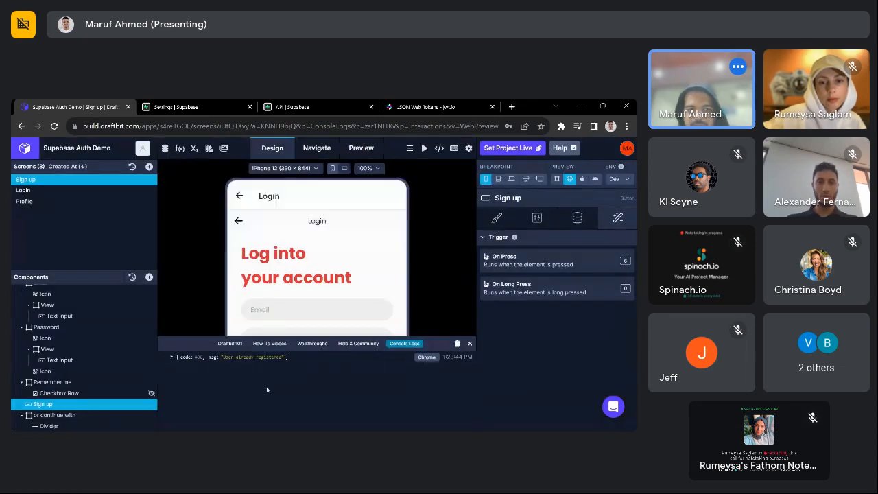
- Expand the logged 'User already registered' error to show its code and msg fields
double_click(212, 357)
left_click(172, 357)
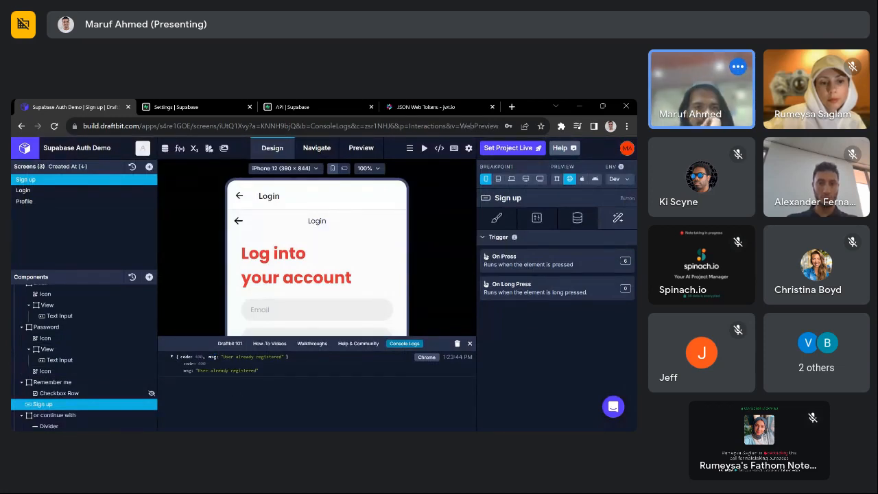
scroll(317, 261, "down", 3)
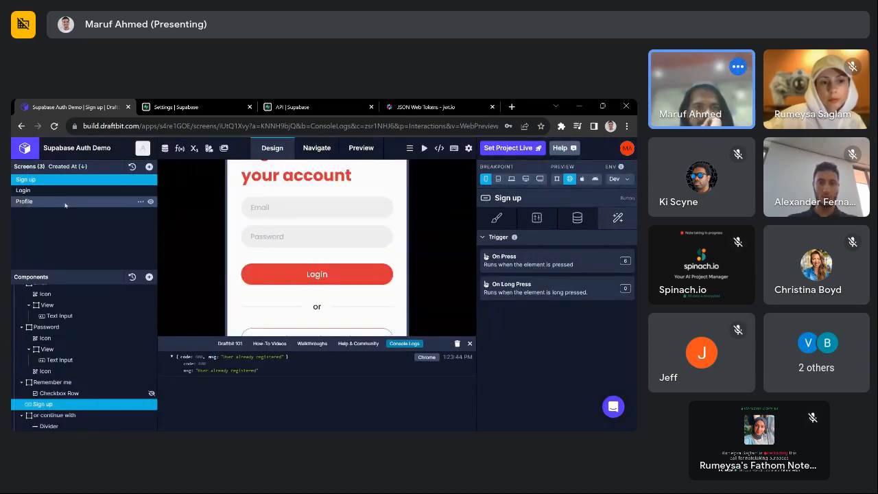
scroll(82, 305, "down", 1)
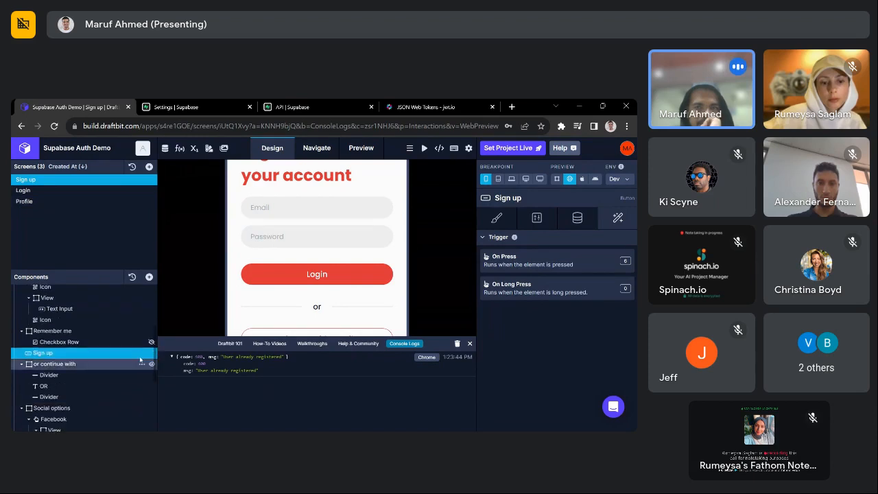
- Enable 'Log actions in this chain' under the Sign up On Press workflow's Advanced options
left_click(588, 265)
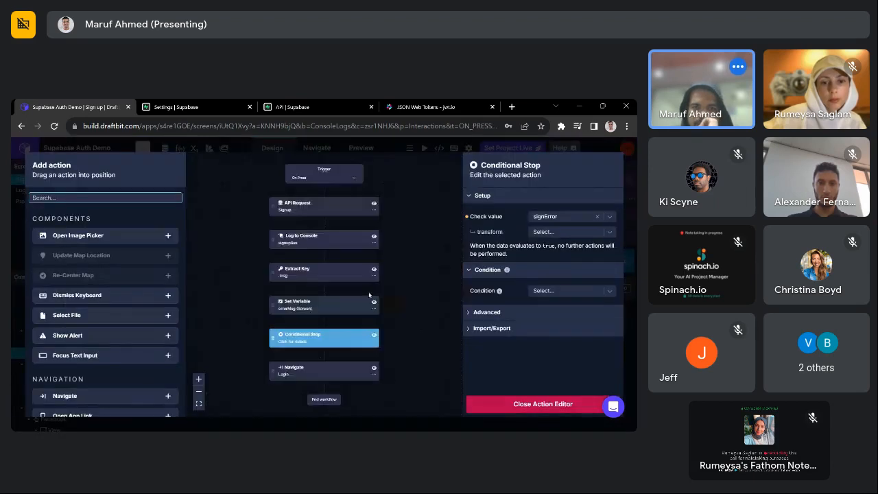
left_click(488, 311)
left_click(473, 329)
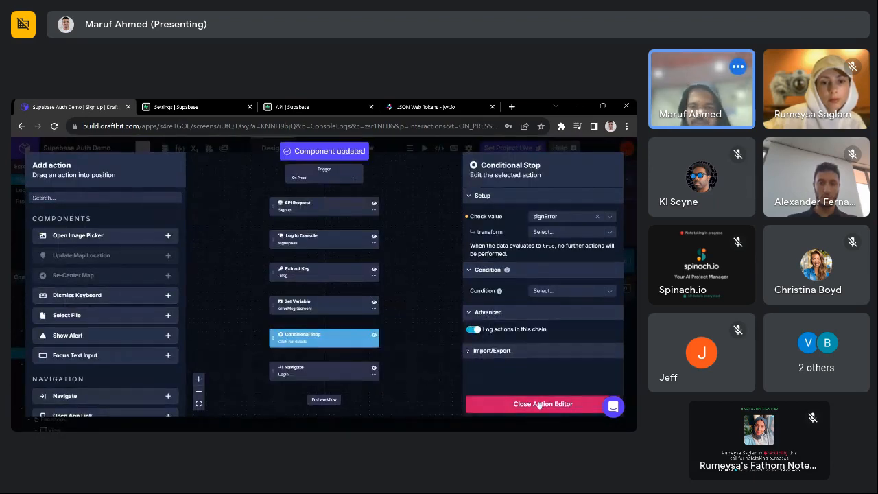
left_click(539, 404)
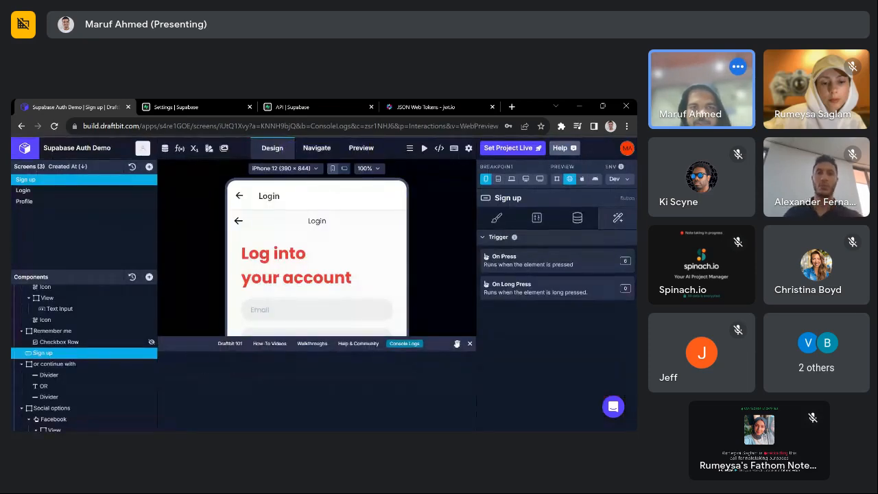
- Submit a test sign-up with a sample e-mail and password and read the logged steps
scroll(305, 220, "down", 3)
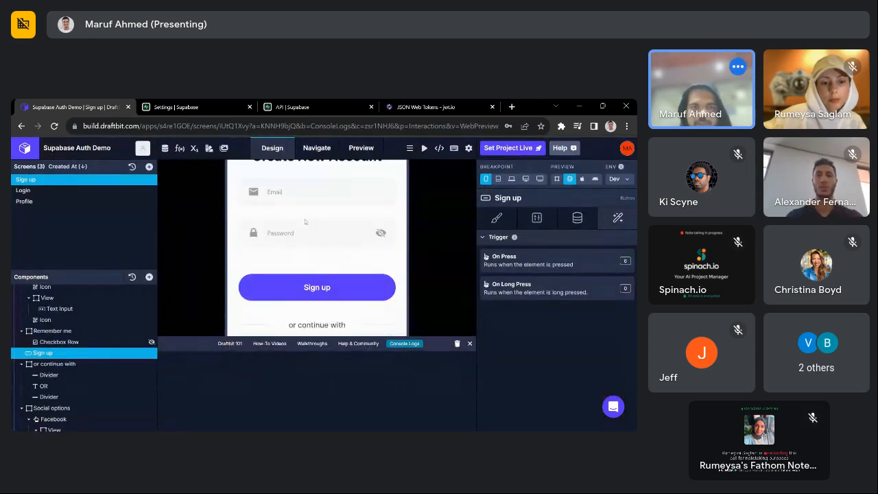
left_click(305, 191)
type("some")
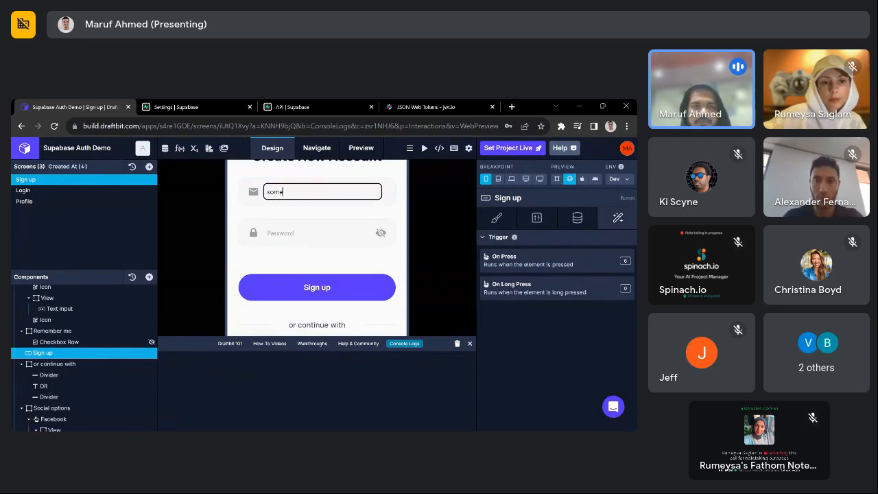
type("one@email")
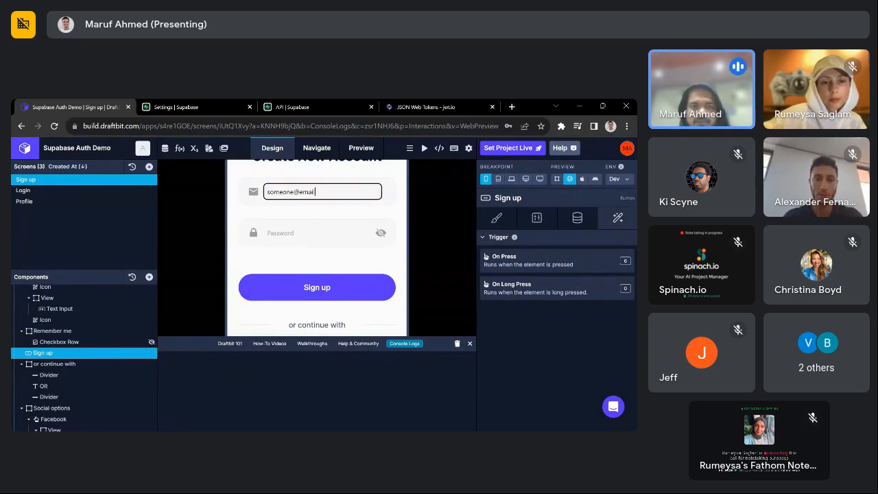
type(".com")
key("Tab")
type("•••")
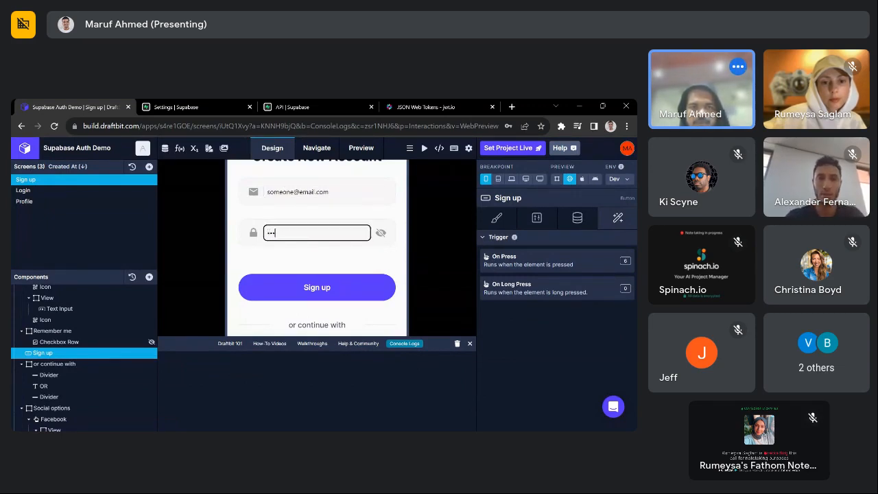
type("•••••")
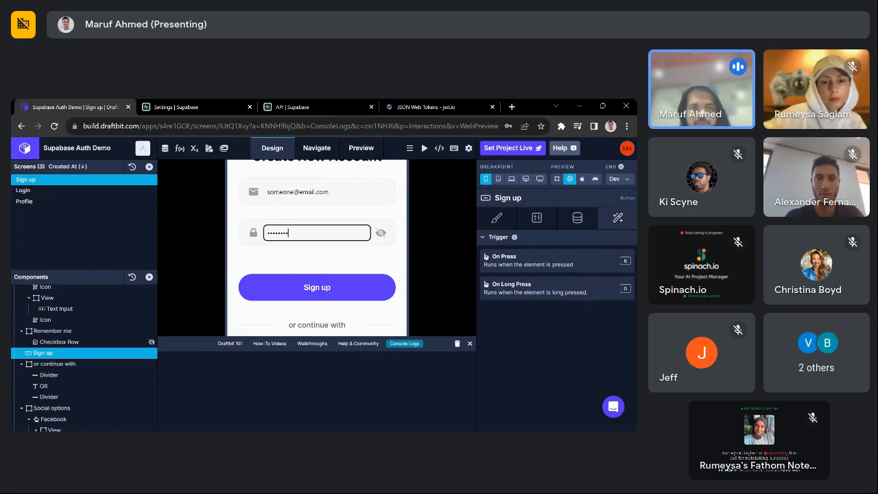
left_click(317, 294)
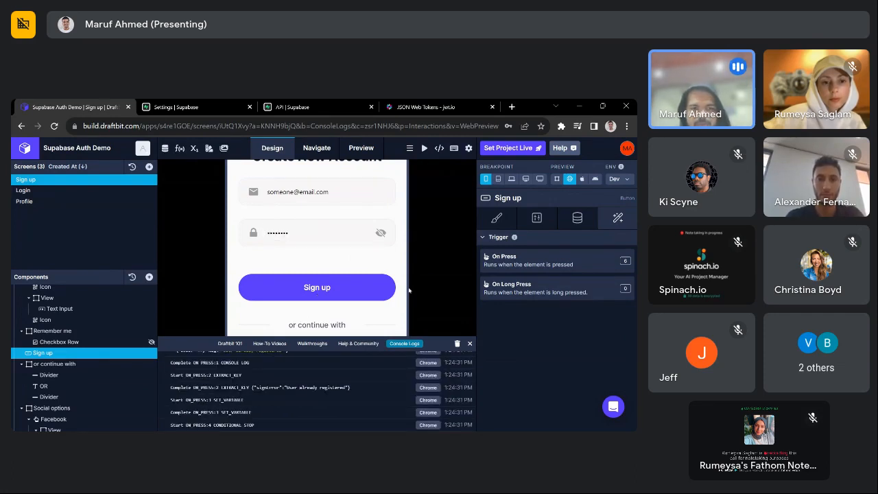
scroll(277, 407, "up", 2)
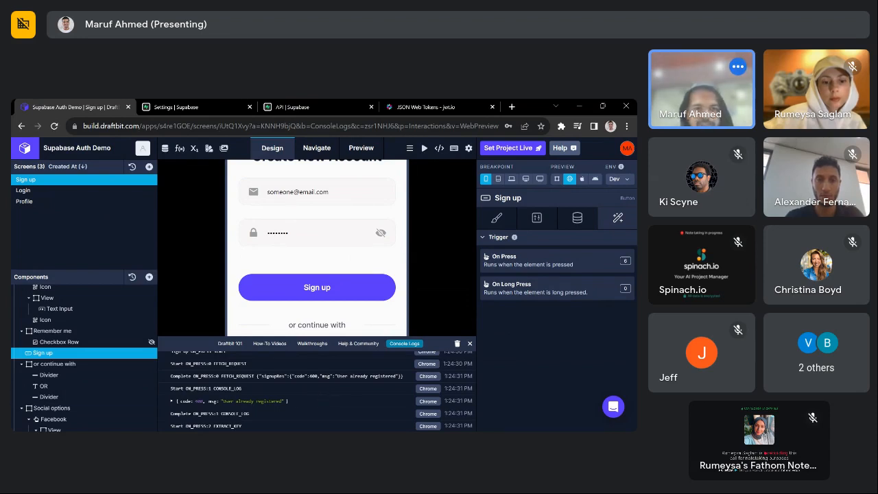
scroll(356, 377, "down", 2)
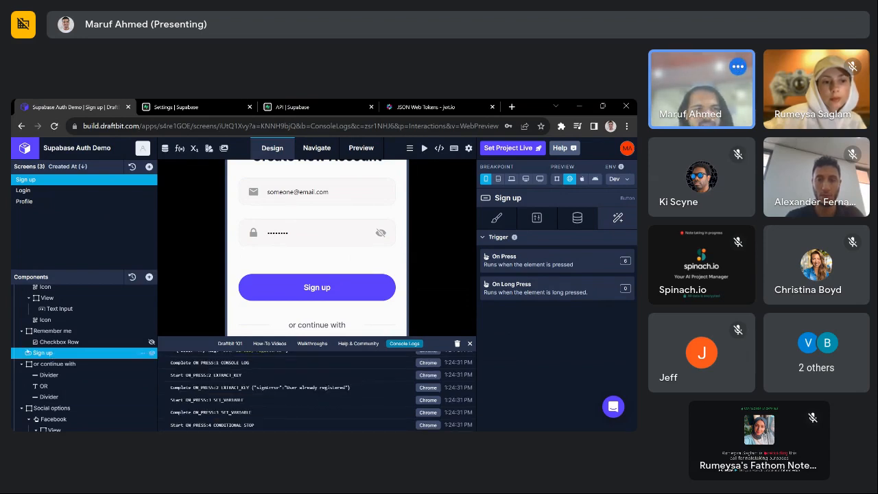
left_click(24, 363)
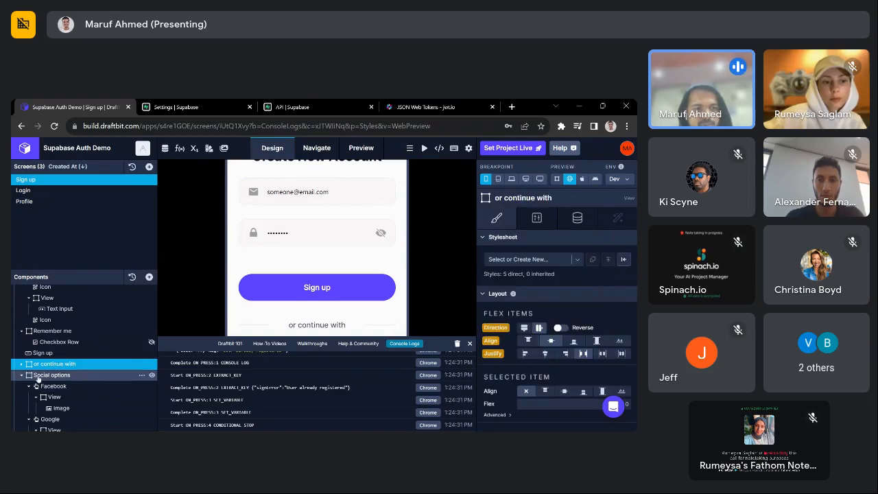
- Drag a Text component from Add Components into the Sign up screen's Password group and select it
left_click(30, 376)
left_click(22, 388)
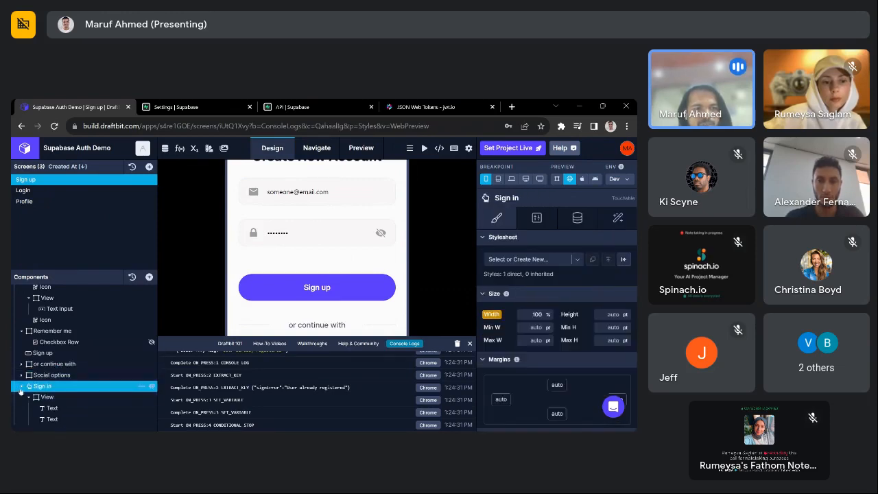
scroll(58, 295, "up", 5)
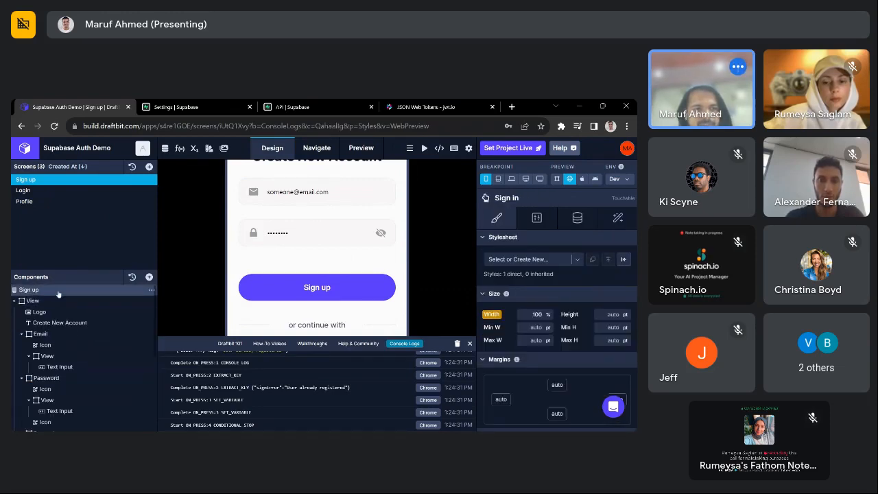
left_click(59, 291)
left_click(149, 277)
type("t")
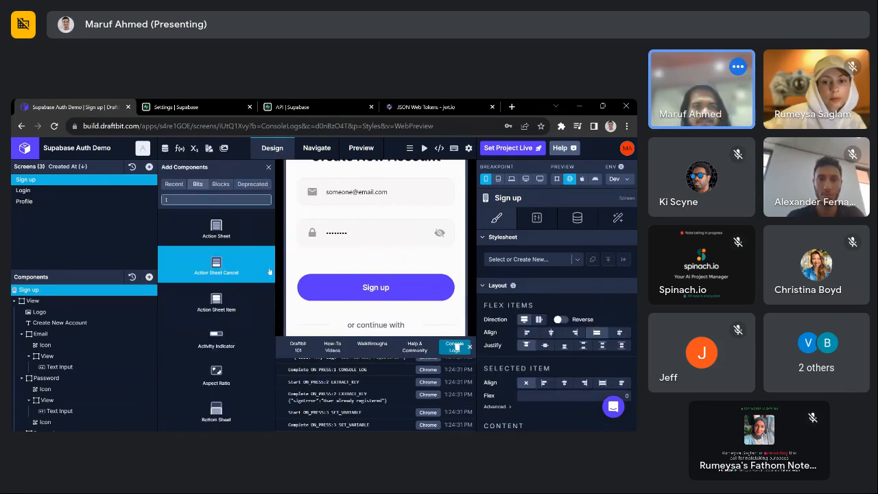
type("ext")
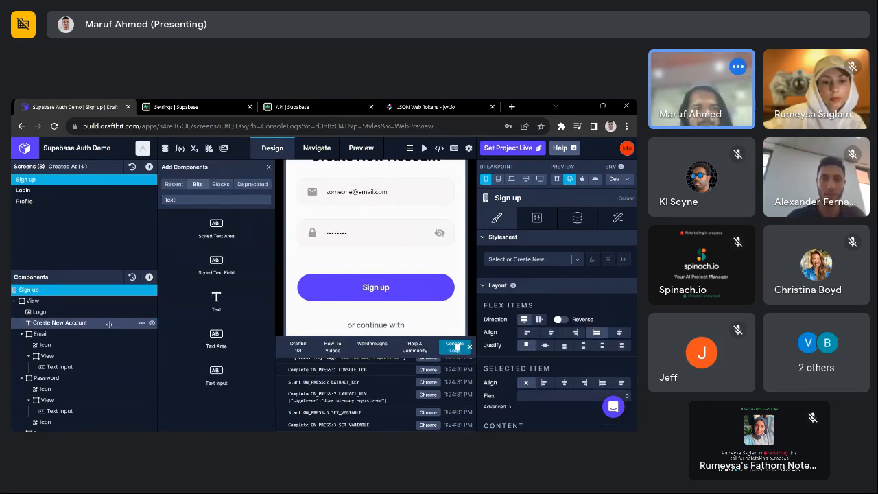
left_click_drag(108, 324, 36, 396)
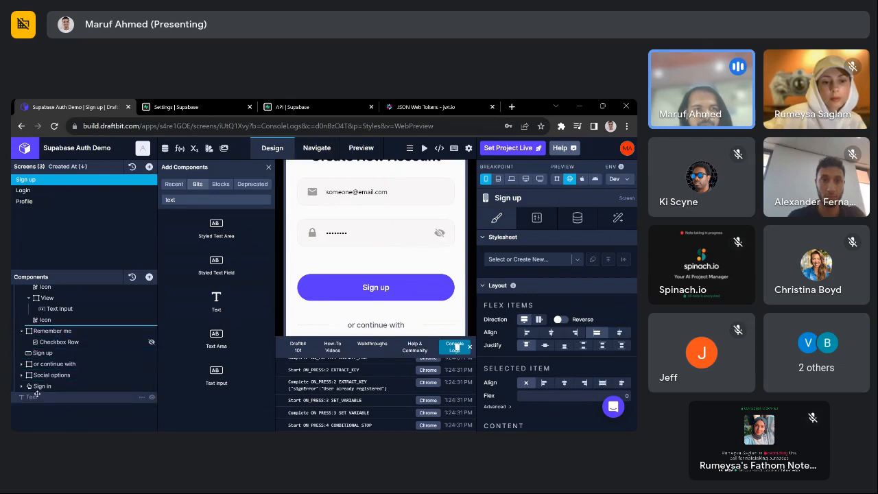
left_click(72, 330)
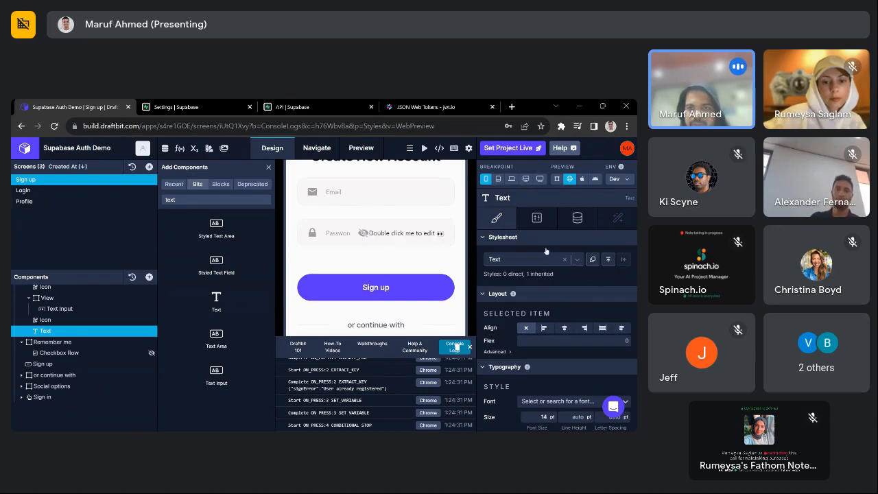
- Give the new Text the Error colour and set its input text to {{msg}}
scroll(548, 400, "down", 3)
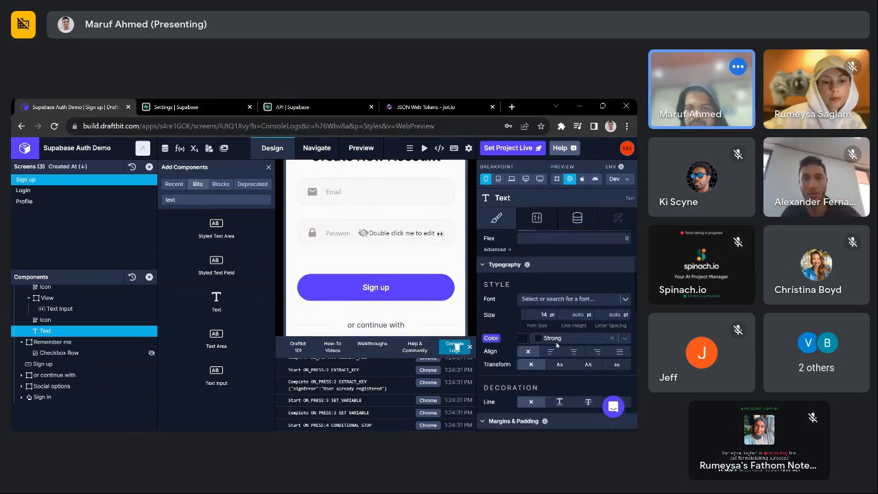
left_click(563, 338)
type("err")
left_click(577, 218)
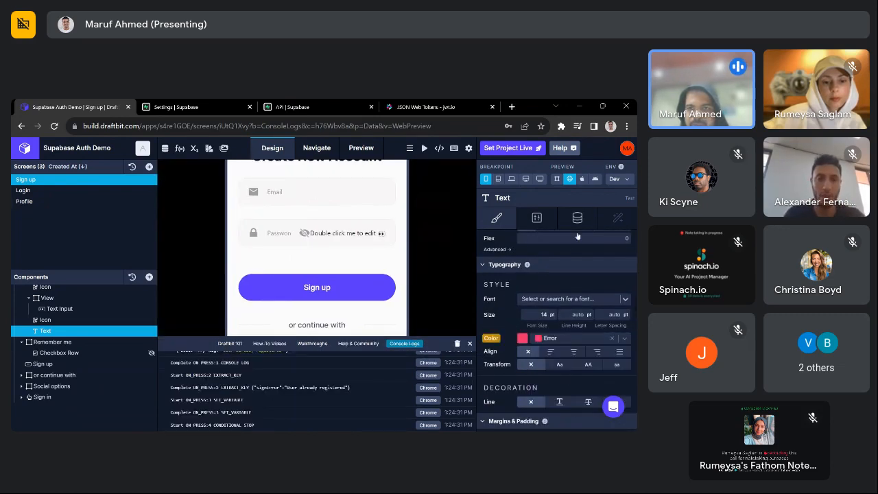
left_click(548, 267)
type("{{")
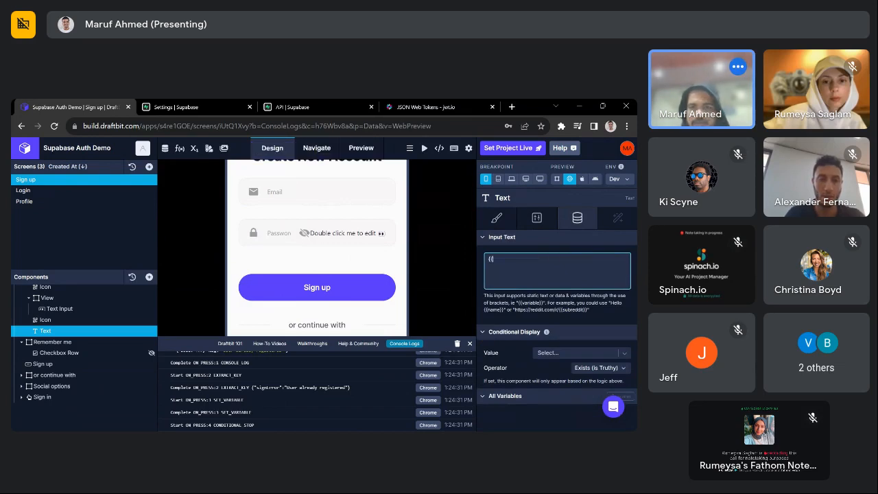
type("msg}}")
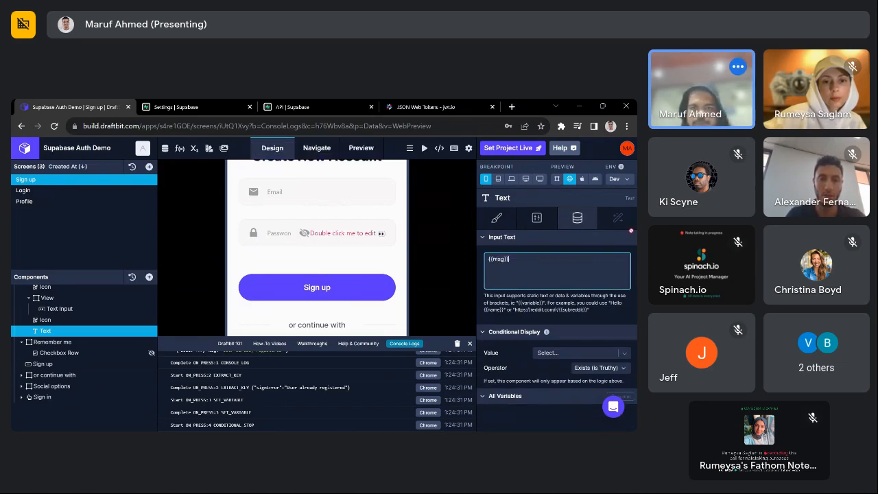
left_click(443, 286)
- Move the Text out of the Password group to sit below it, and bind msg to errorMsg
scroll(39, 308, "up", 2)
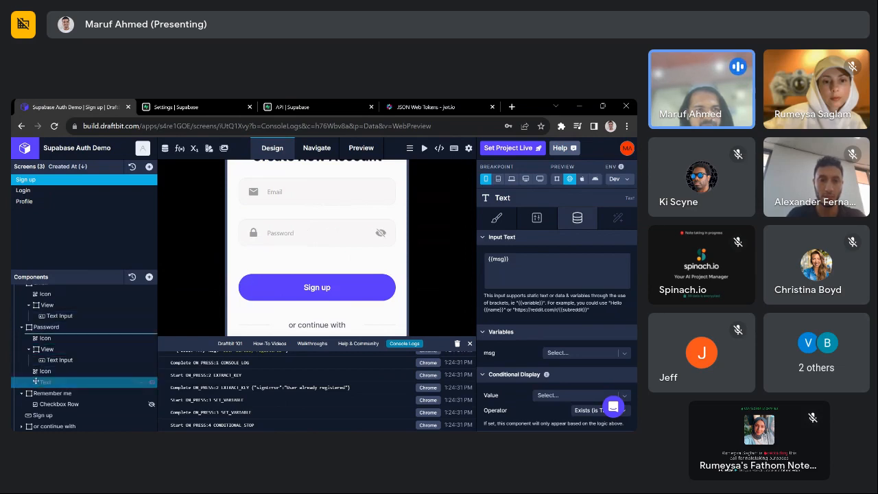
mouse_move(26, 331)
left_mouse_down()
mouse_move(21, 319)
mouse_move(37, 331)
left_mouse_up()
left_click(23, 339)
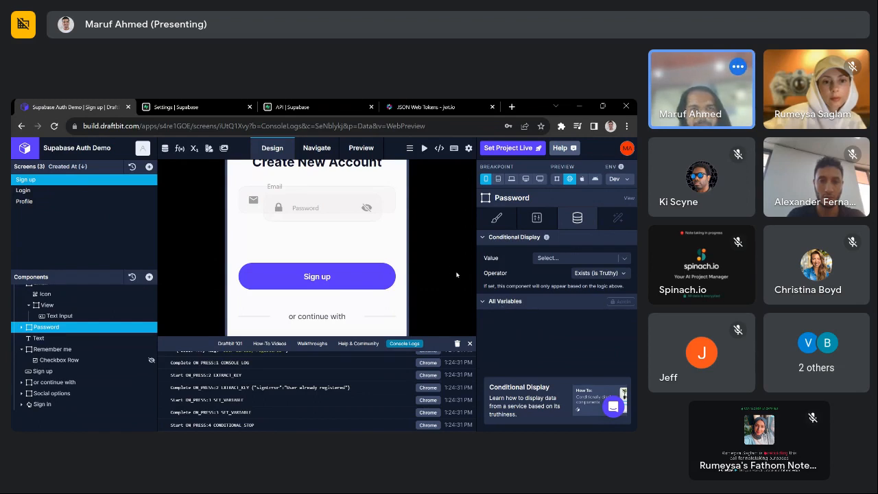
left_click(75, 339)
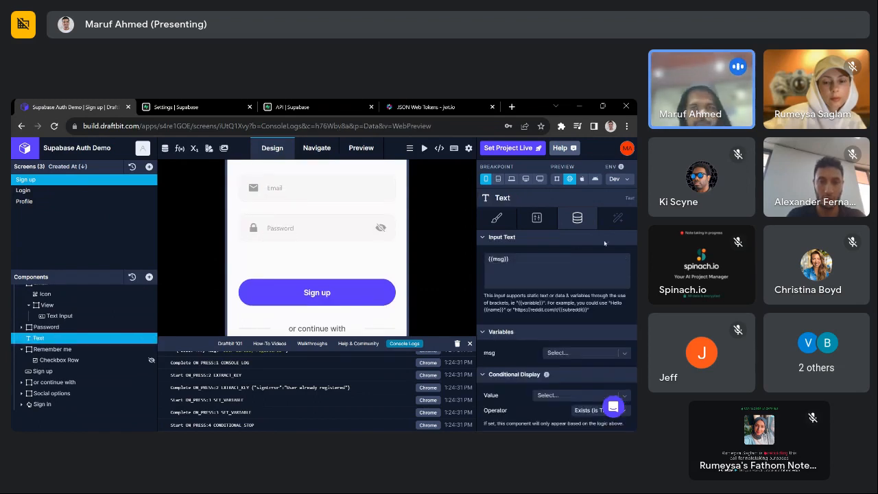
left_click(573, 354)
type("erro")
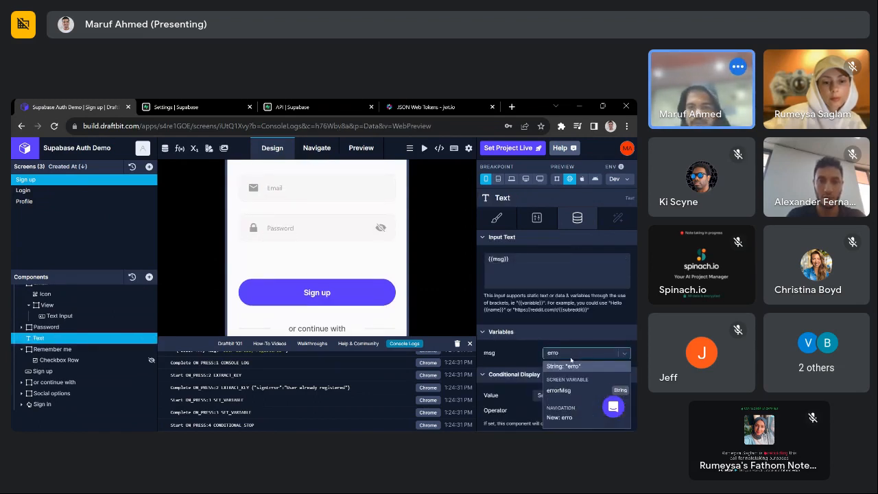
left_click(560, 389)
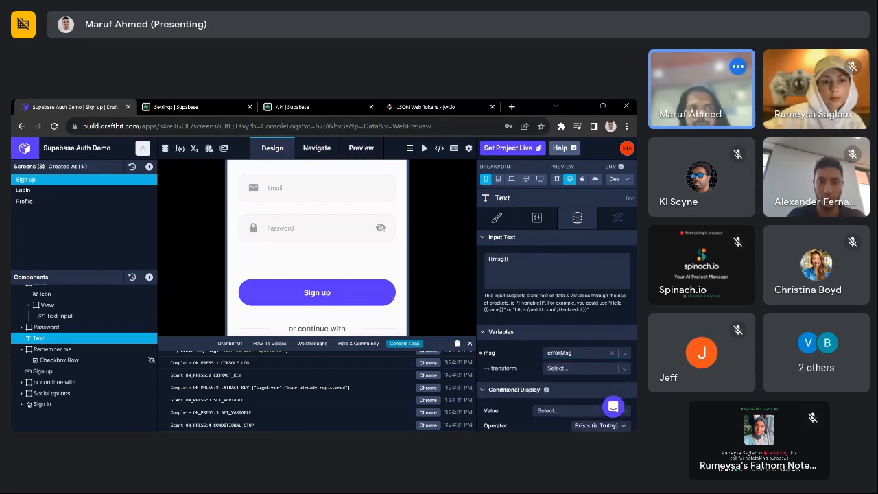
- Submit the preview's sign-up form with a sample email and password, then clear the console log entries
left_click(302, 190)
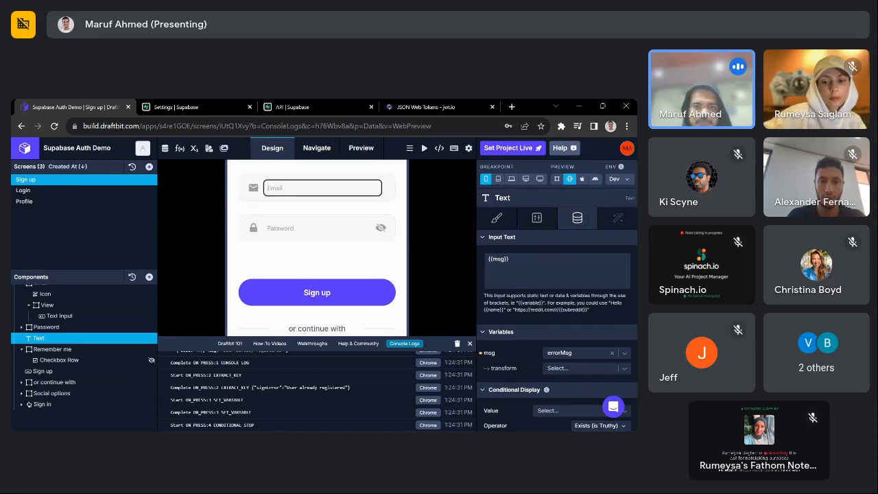
type("som")
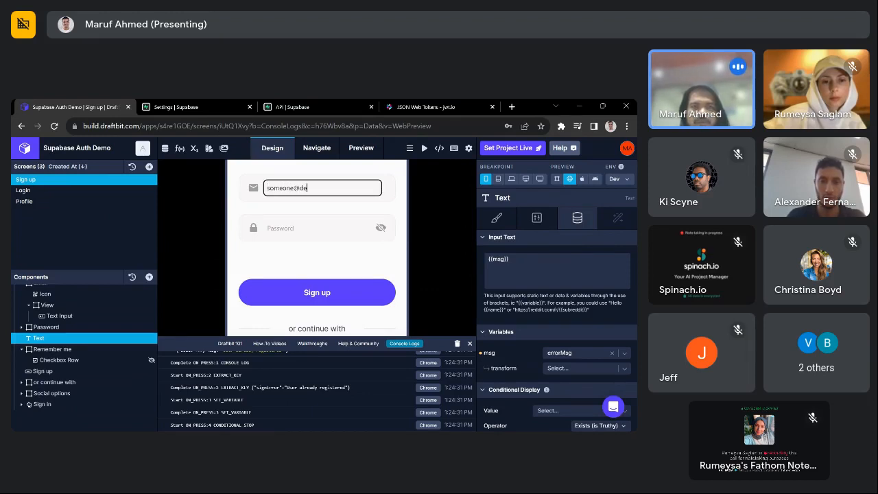
type("eone@email.com")
key("Tab")
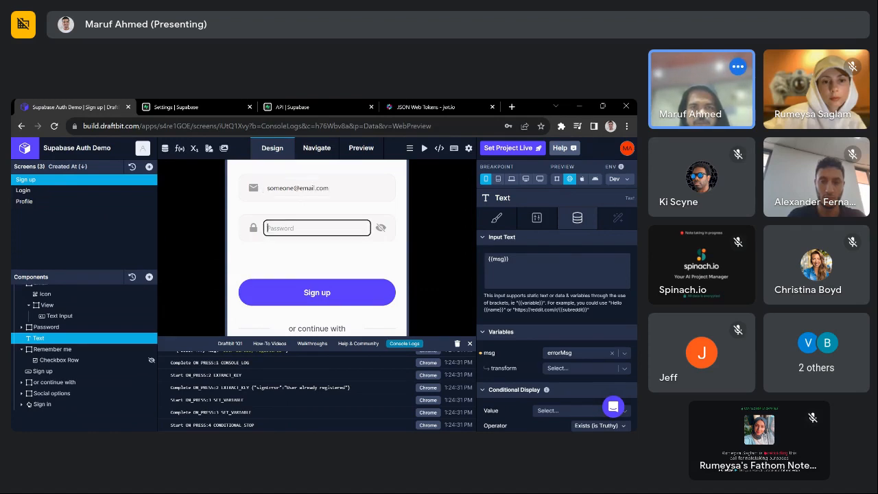
type("password")
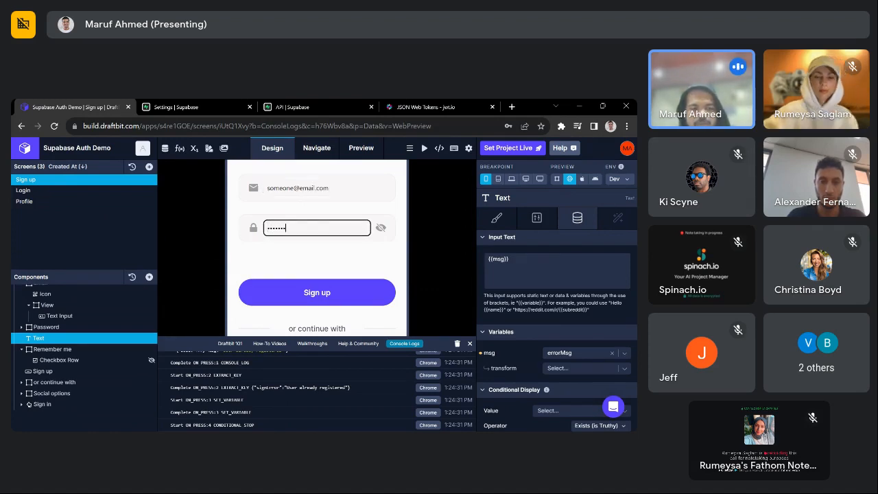
left_click(322, 293)
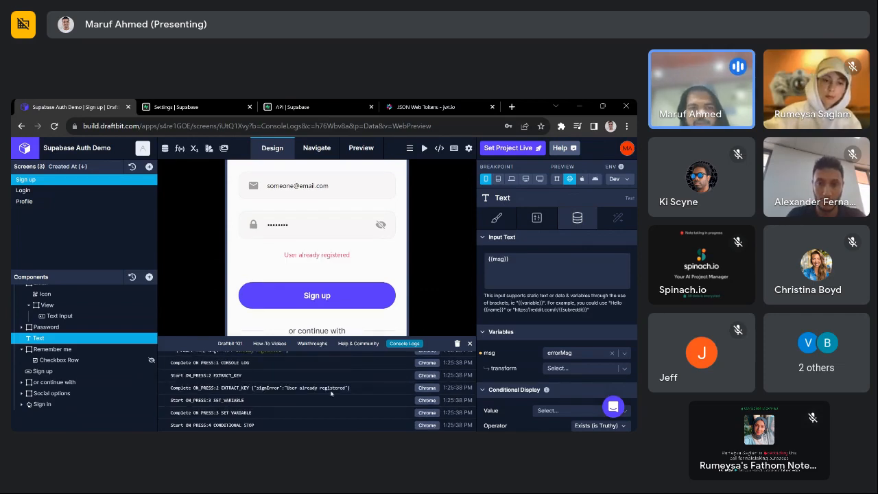
left_click(457, 345)
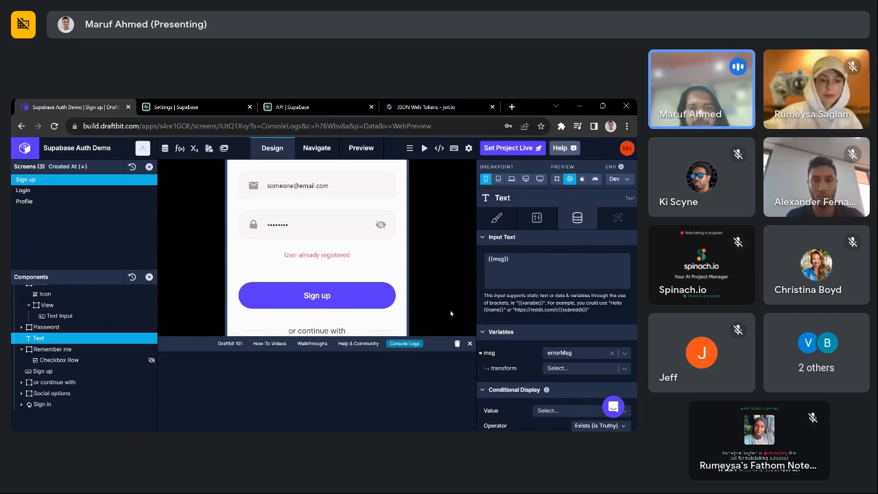
left_click(470, 344)
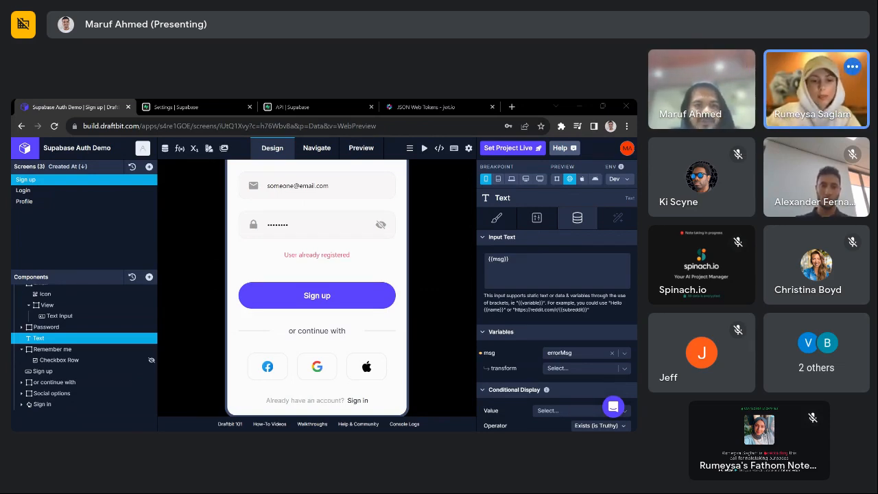
scroll(434, 227, "up", 3)
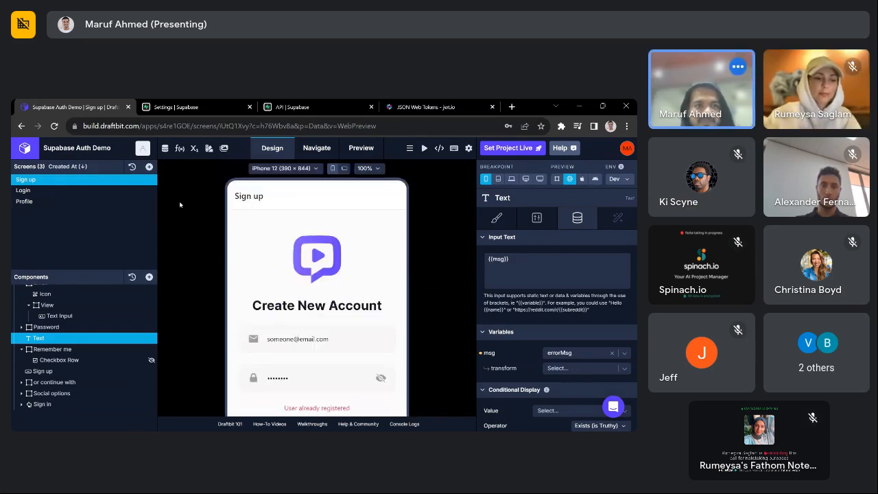
- Show the Global Functions section of Custom Code, which has no functions yet
left_click(179, 148)
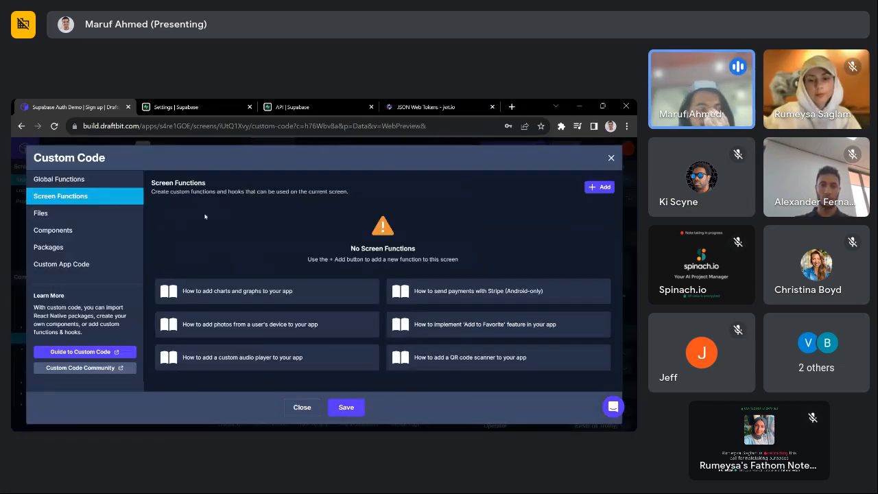
left_click(110, 179)
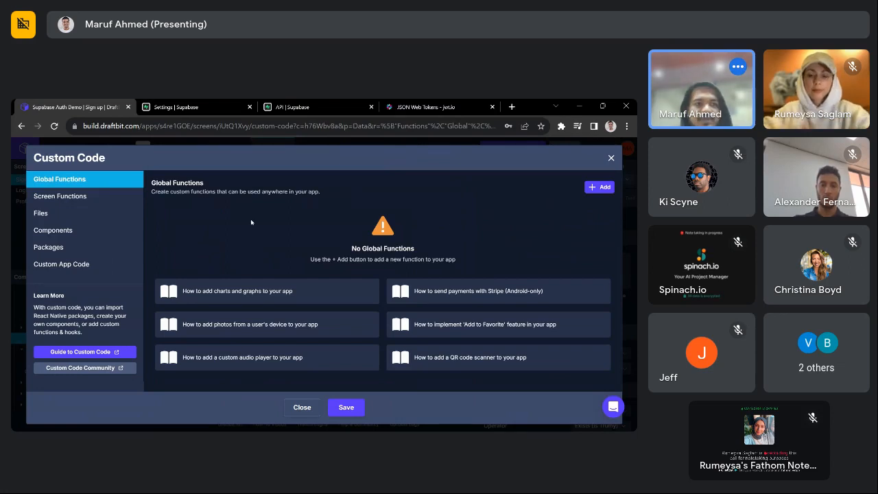
key("alt+Tab")
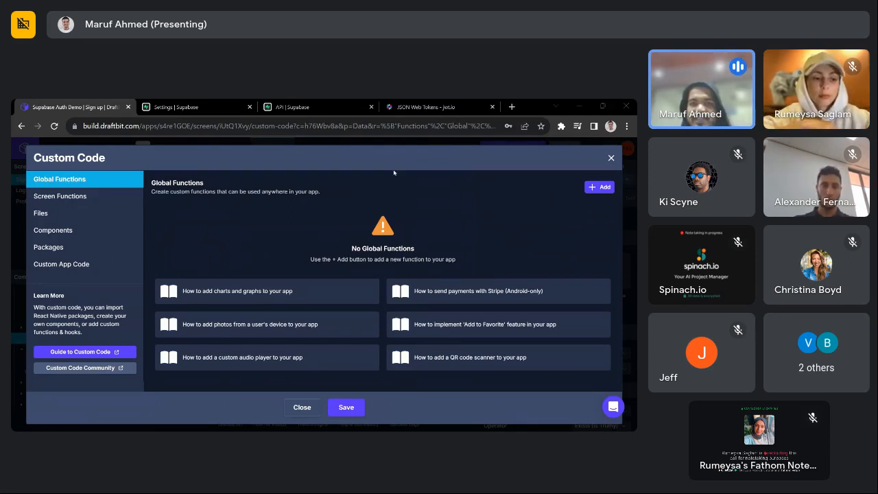
left_click(409, 206)
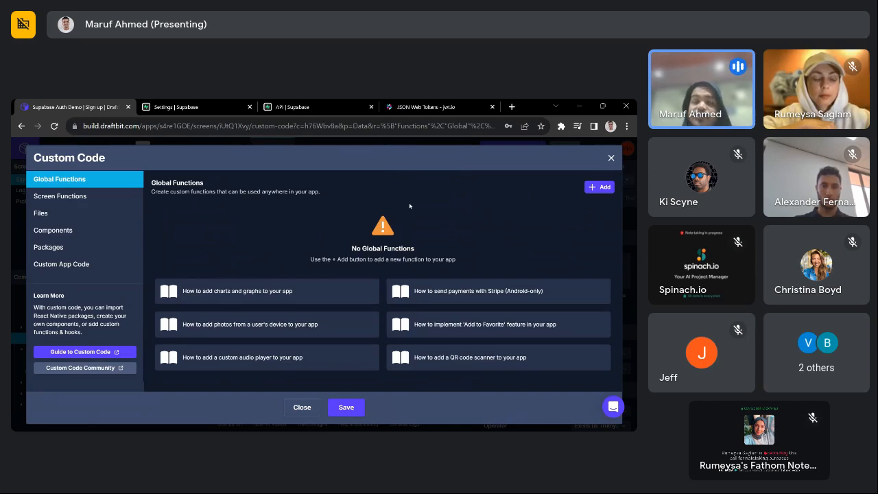
key("alt+Tab")
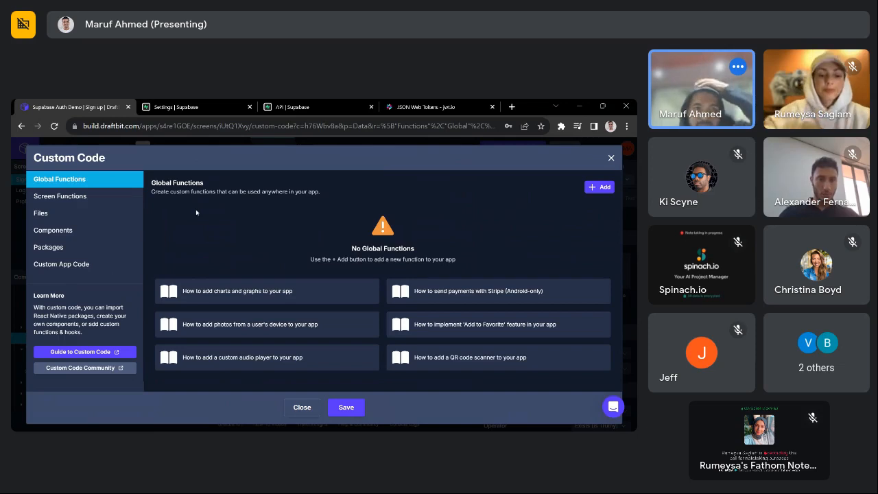
- From the Login screen, create the AUTH_TOKEN_EXPIRES_AT device variable beside AUTH_BEARER_TOKEN and AUTH_USER_ID
left_click(611, 158)
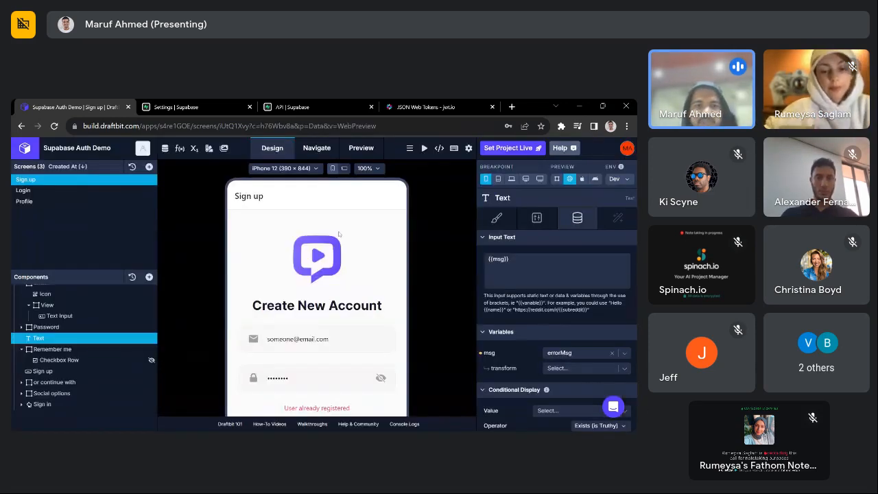
left_click(27, 190)
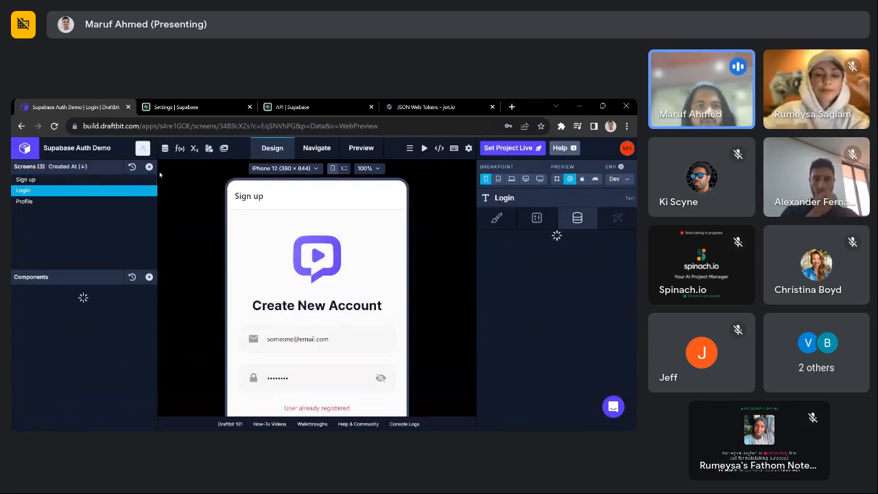
left_click(195, 148)
left_click(75, 220)
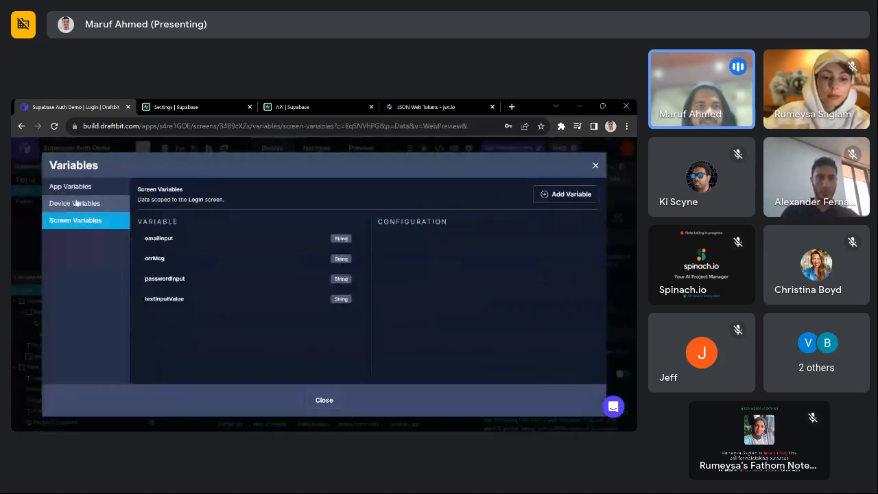
left_click(75, 203)
left_click(173, 306)
type("A")
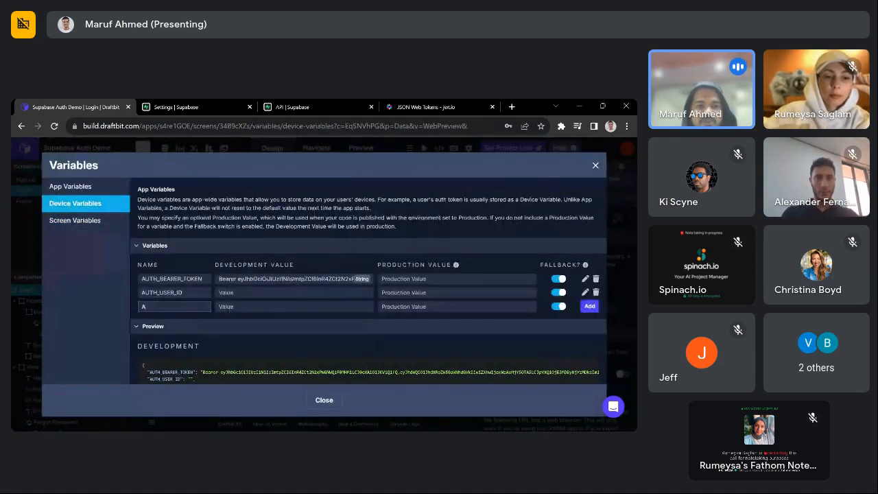
type("UTH_TOKEN")
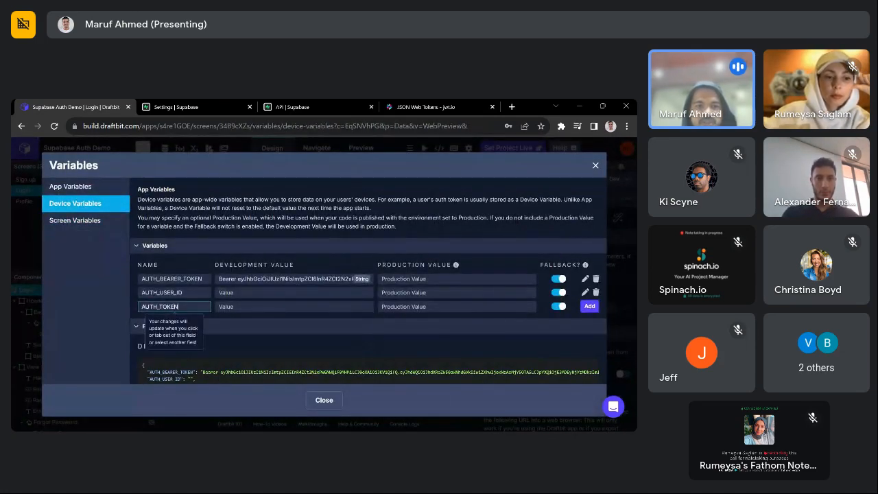
type("_EXPIRE")
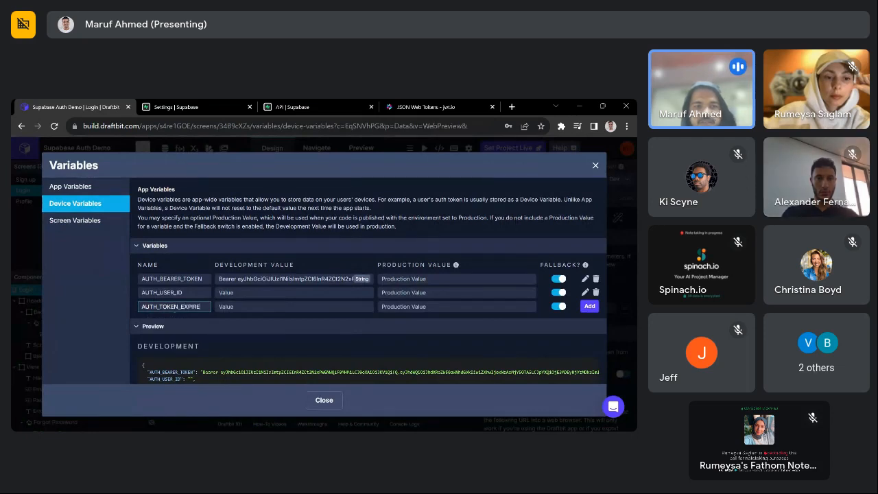
type("S_AT")
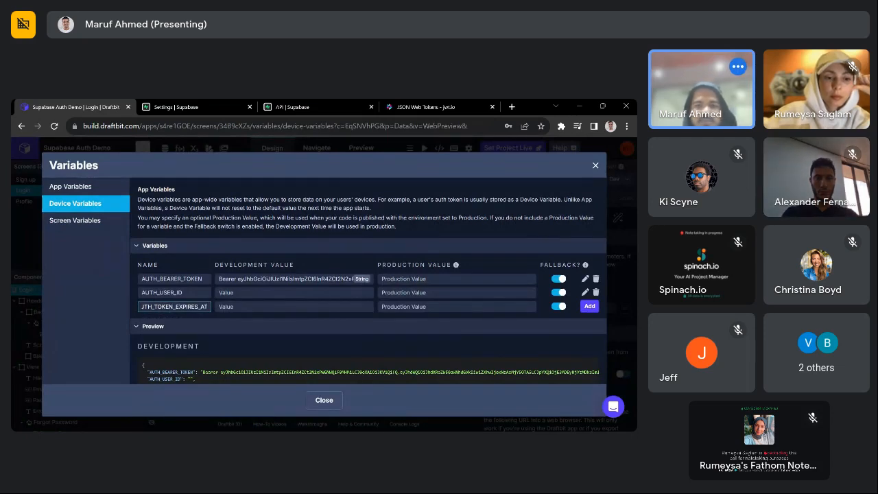
left_click(589, 306)
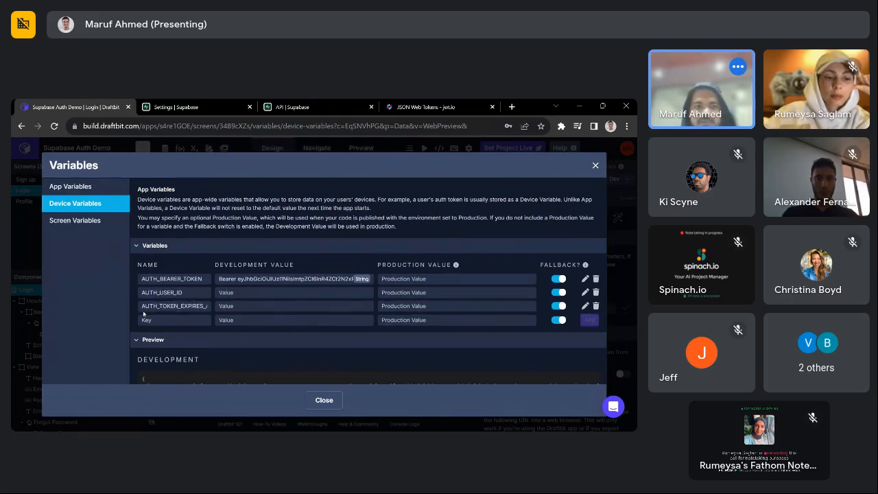
double_click(177, 310)
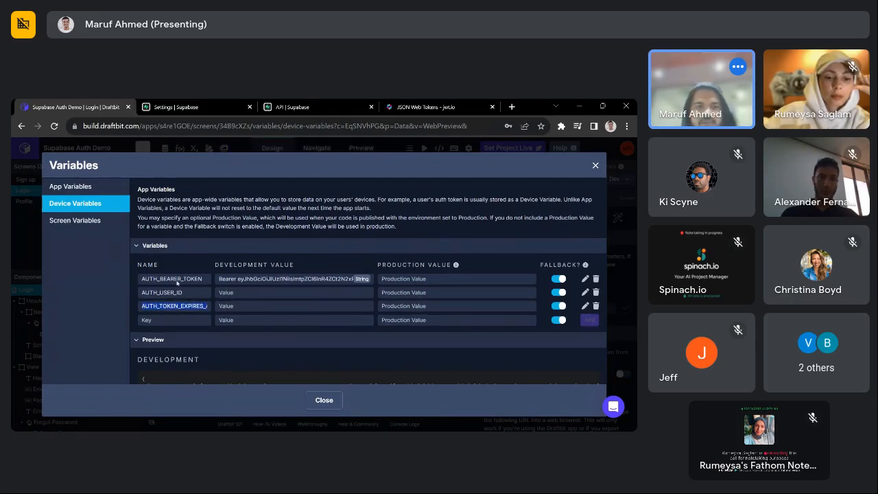
double_click(172, 278)
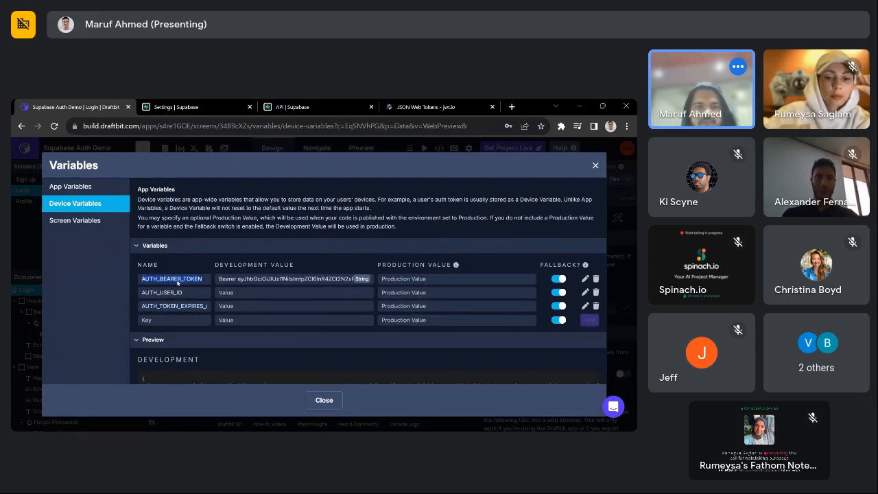
left_click(595, 165)
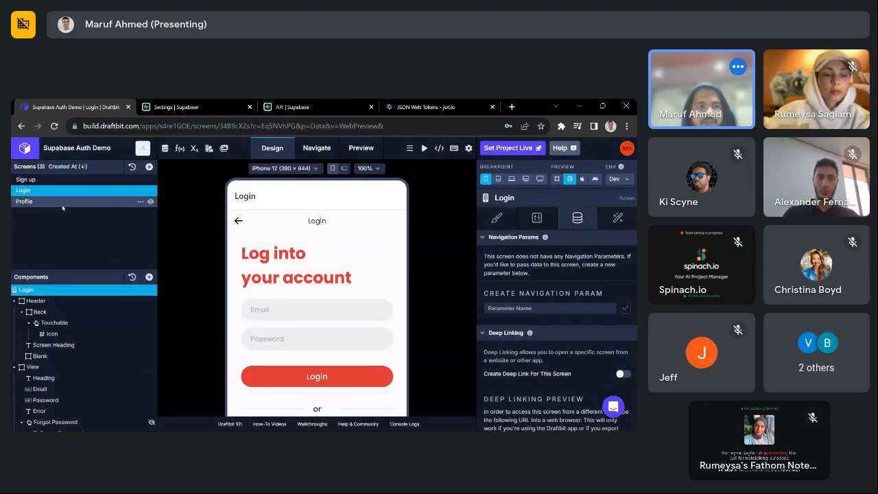
- Select the Login screen's Login button and bring up its On Press action chain
left_click(63, 202)
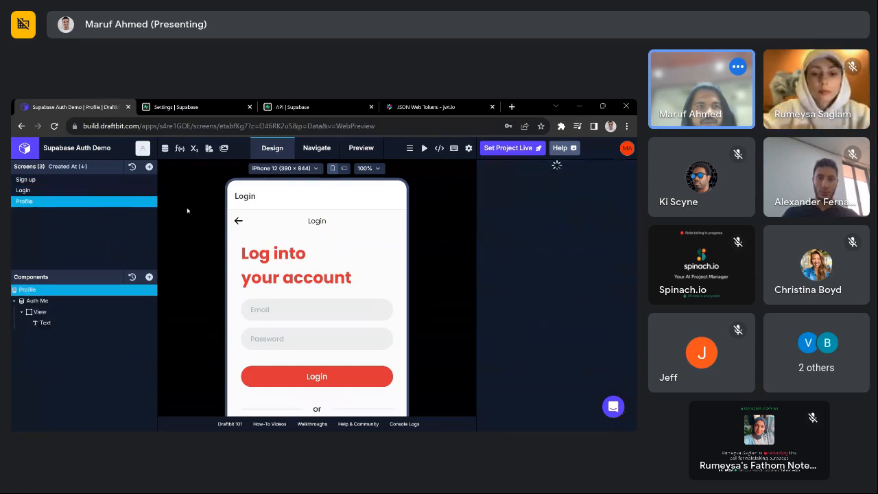
left_click(68, 191)
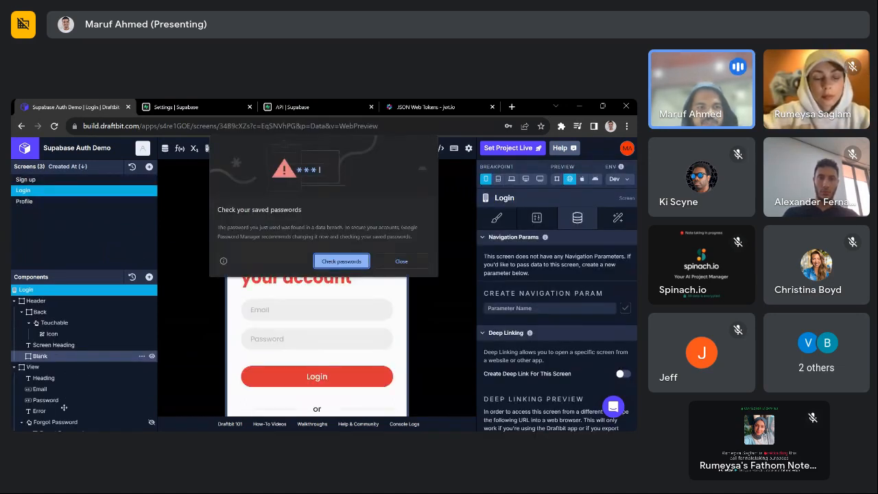
left_click(403, 261)
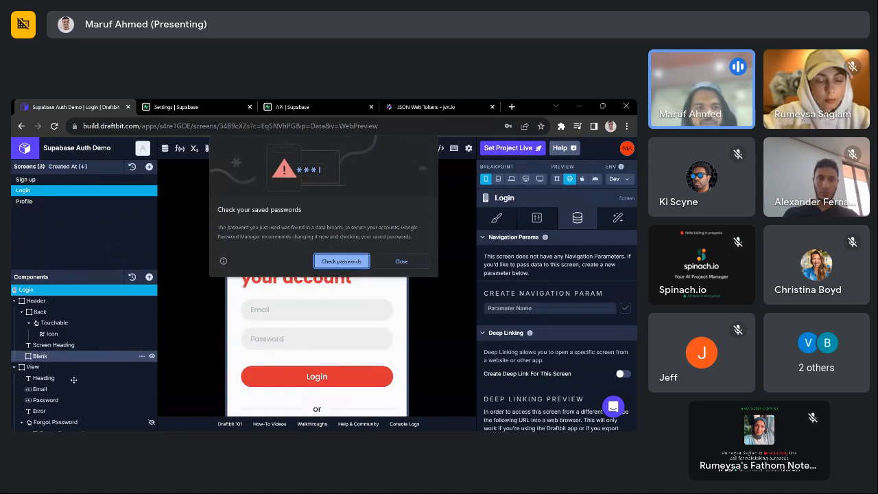
scroll(58, 371, "down", 3)
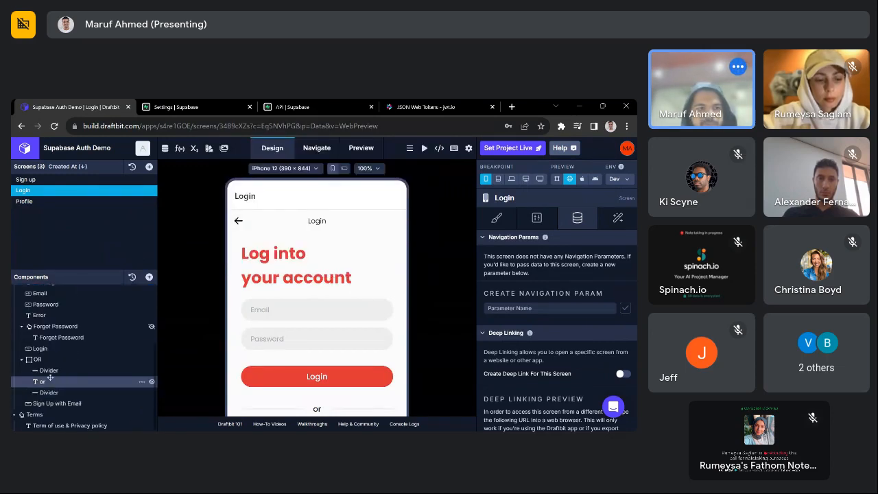
left_click(59, 348)
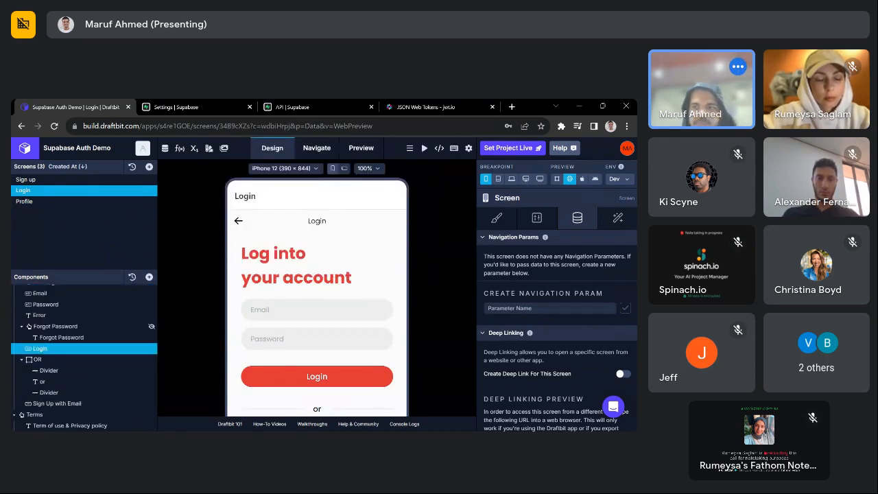
left_click(617, 217)
left_click(592, 273)
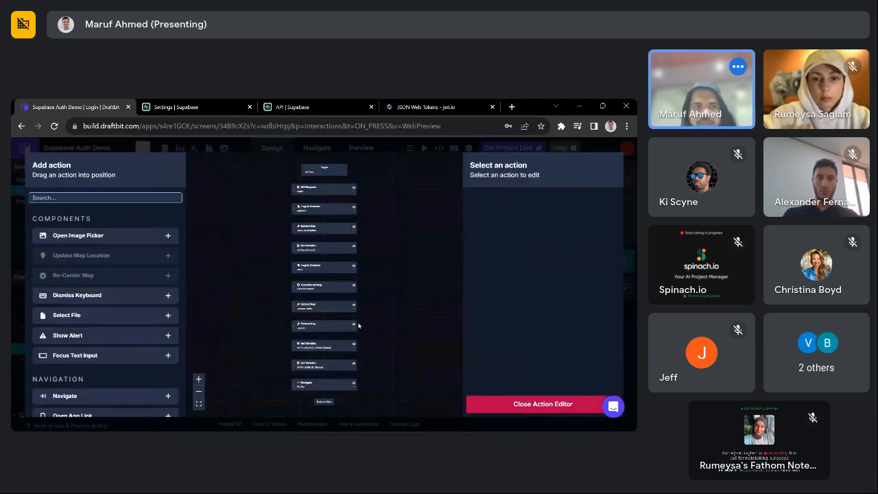
- Search the action list for 'ex' and append an Extract Key action
left_click(105, 197)
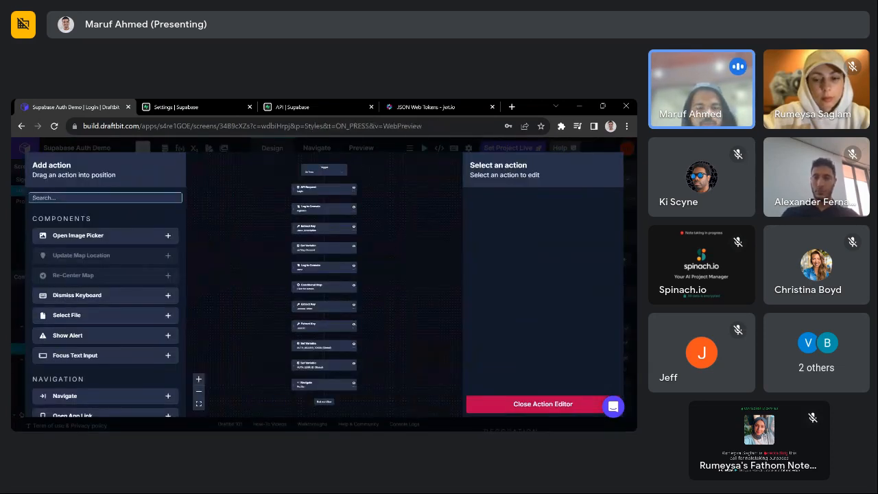
type("ext")
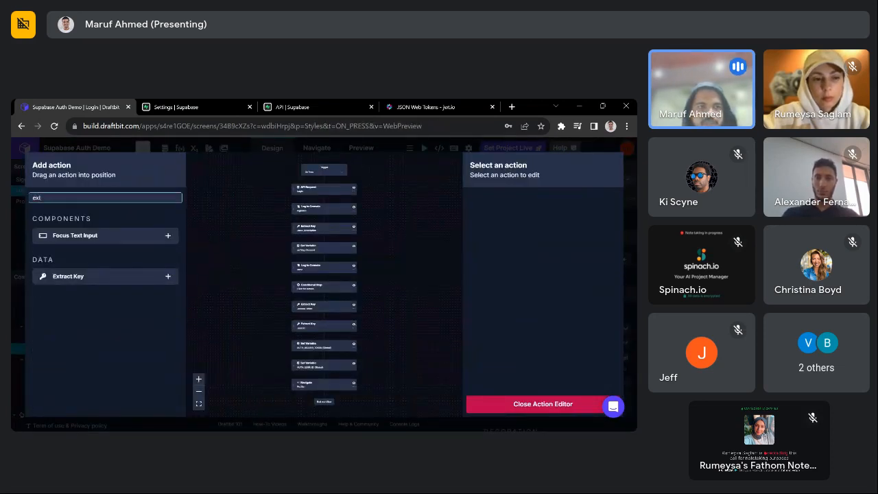
key("BackSpace")
type("r")
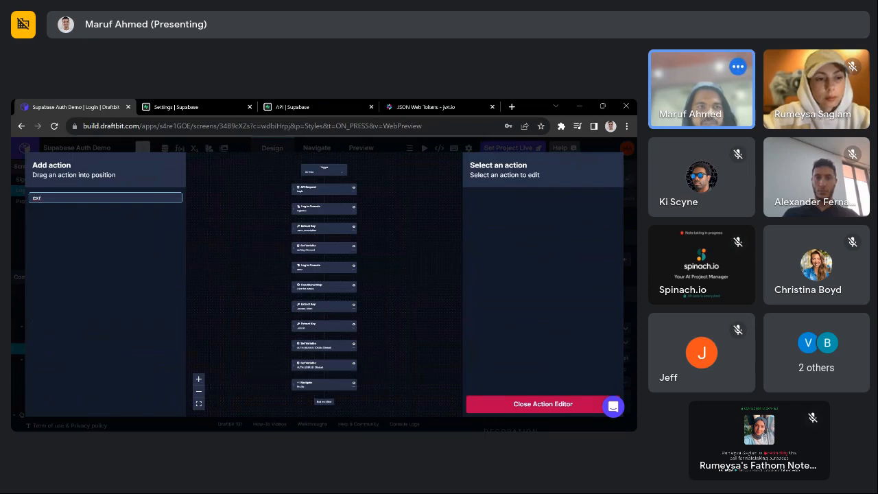
key("BackSpace")
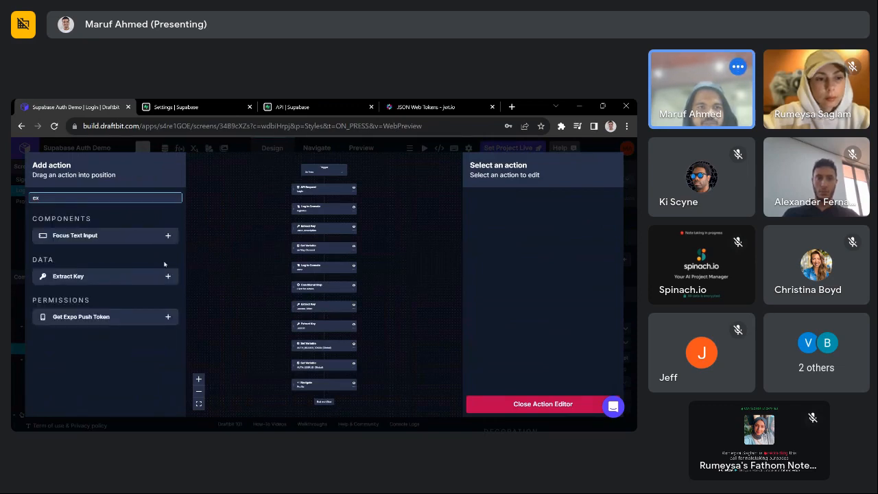
left_click(167, 275)
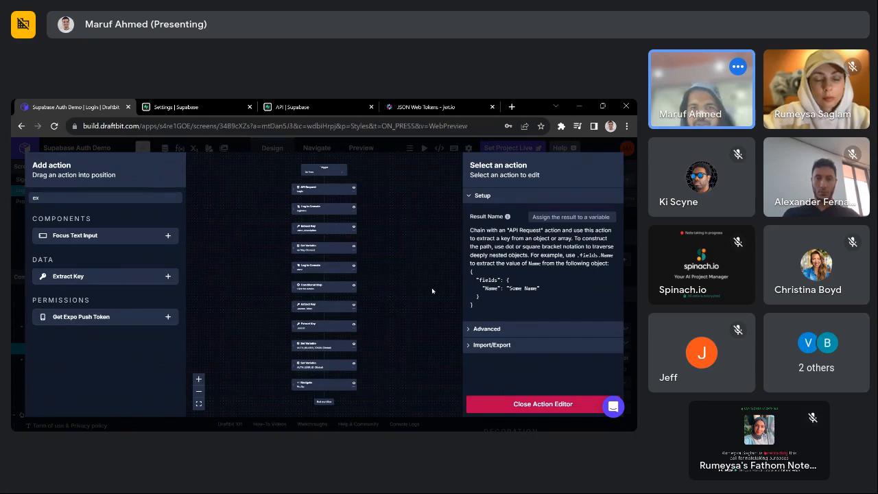
- Test the Supabase REST API Login endpoint and check expires_at in the response
left_click(505, 404)
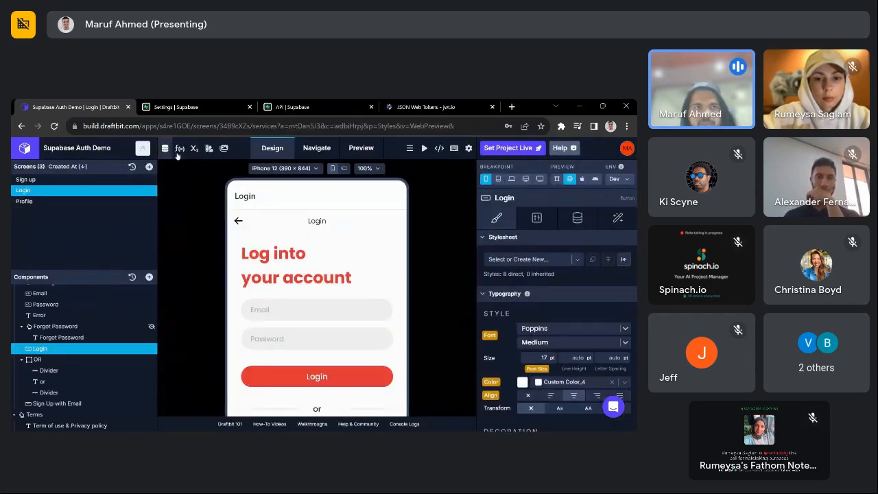
left_click(165, 148)
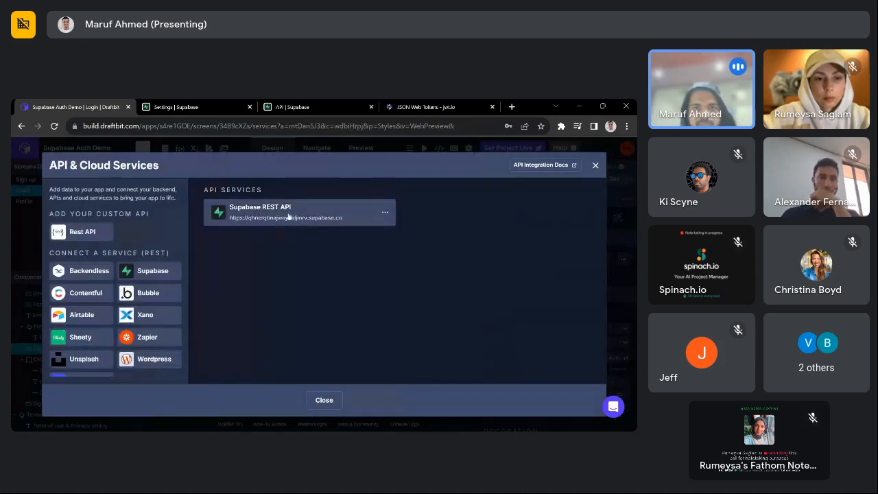
left_click(267, 221)
left_click(362, 247)
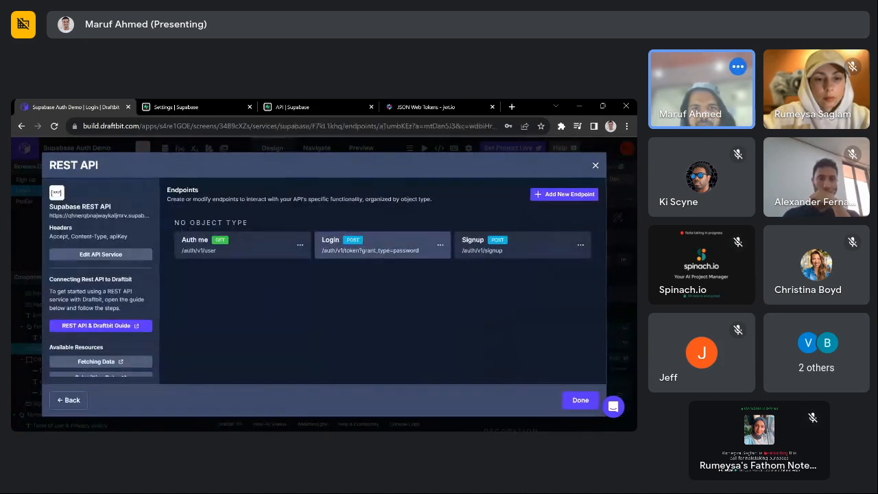
scroll(461, 350, "down", 3)
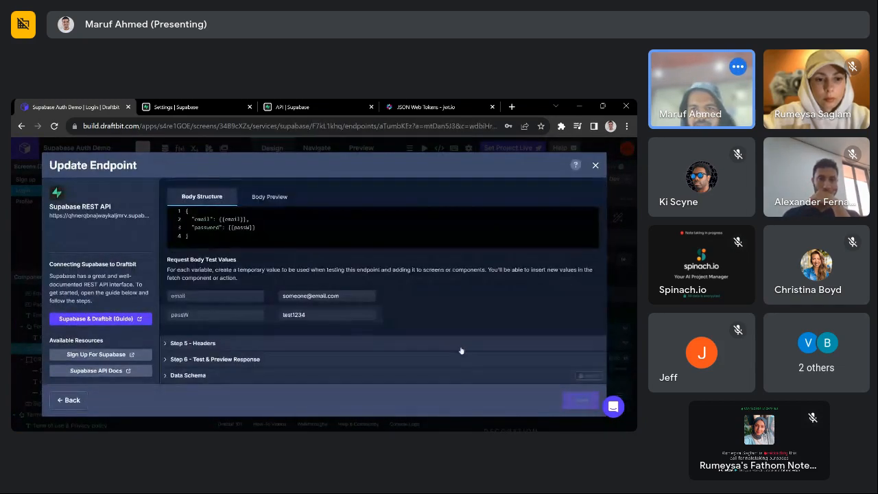
left_click(449, 360)
left_click(575, 272)
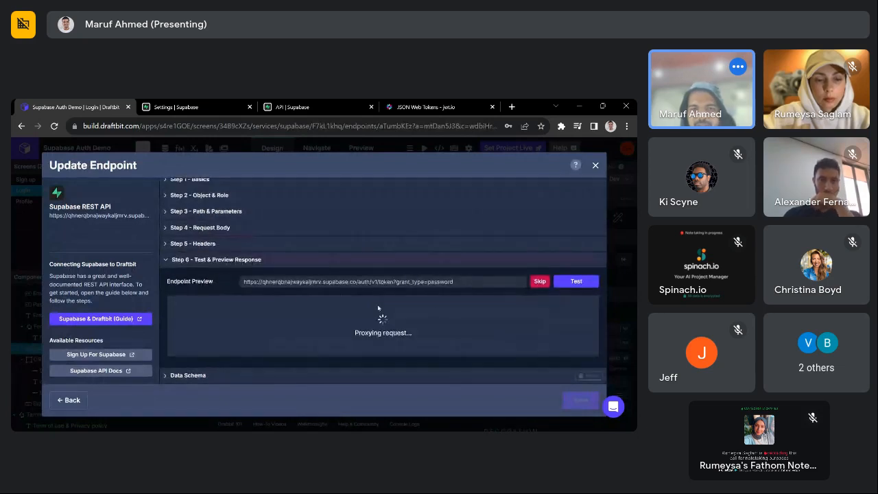
scroll(261, 337, "down", 2)
double_click(202, 320)
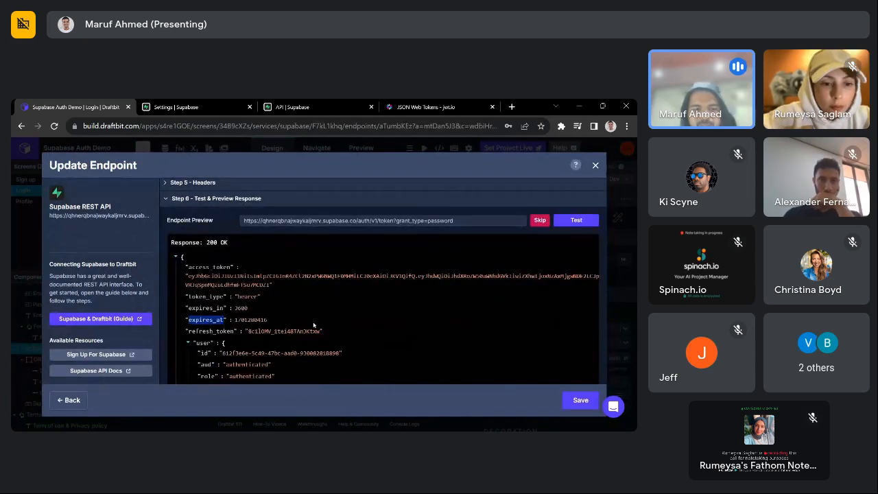
left_click(596, 165)
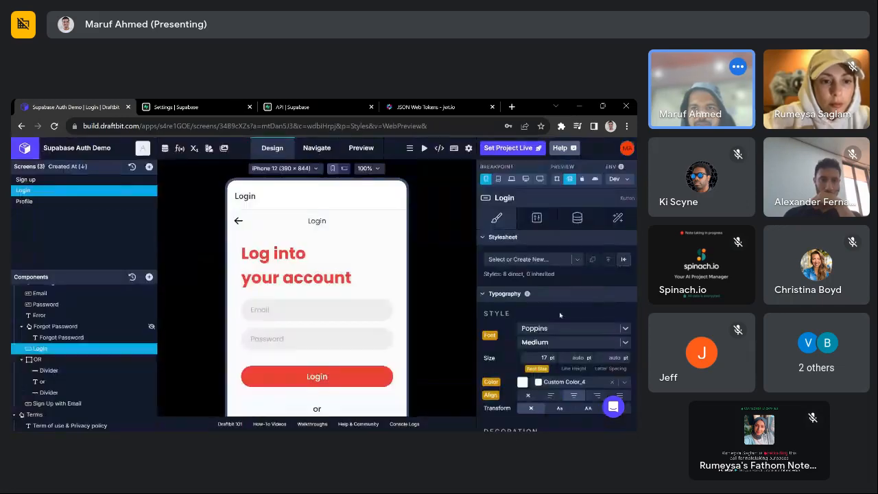
- Point Extract Key at loginRes with path .expires_at and type a result name
left_click(617, 218)
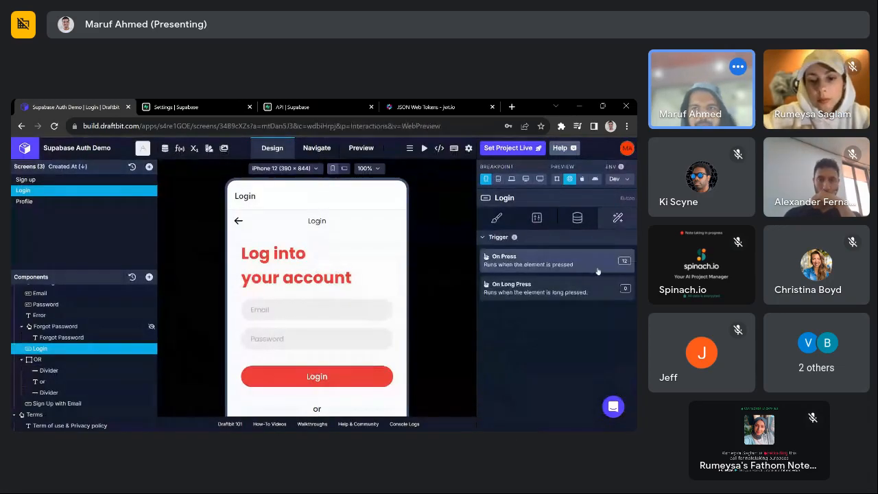
left_click(623, 274)
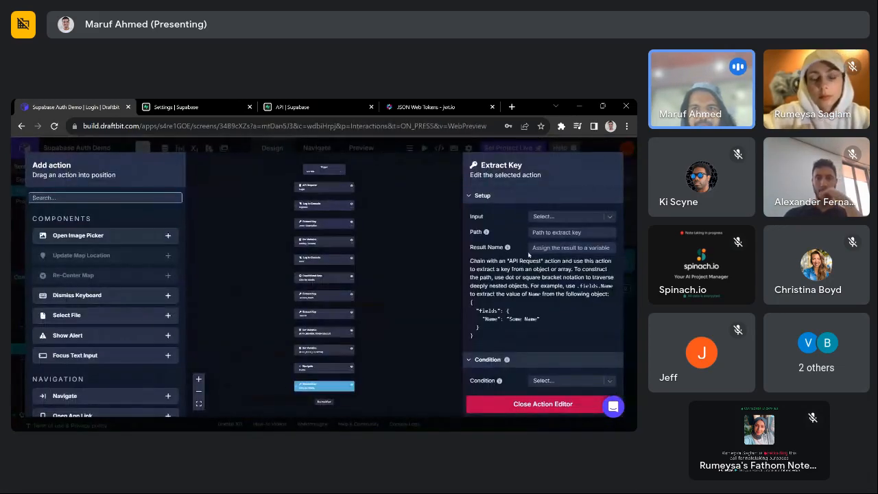
left_click(561, 216)
type("login")
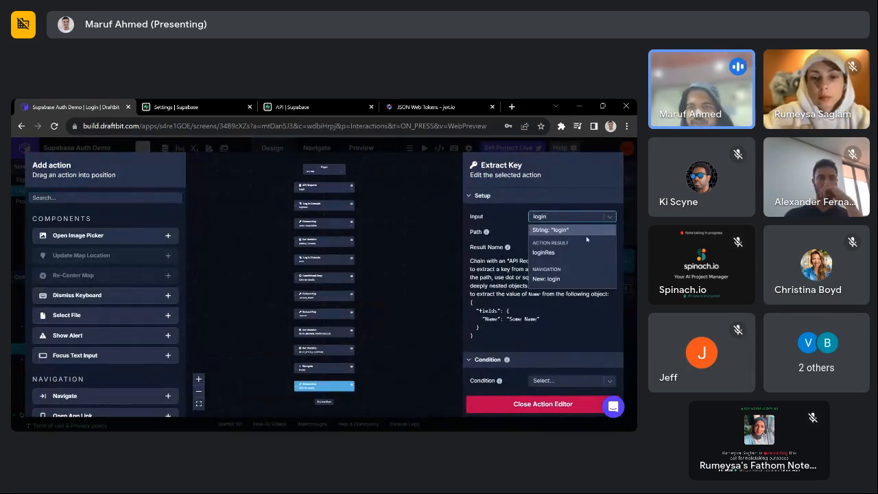
left_click(549, 252)
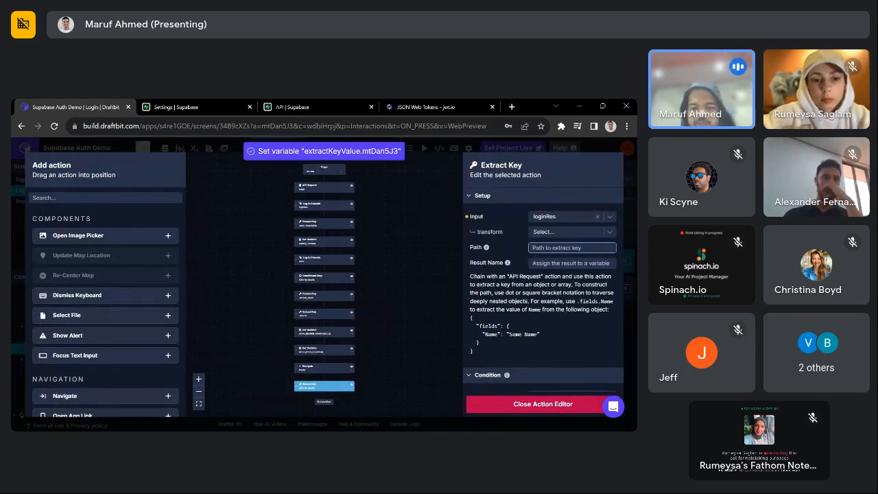
type(".expires_at")
key("Tab")
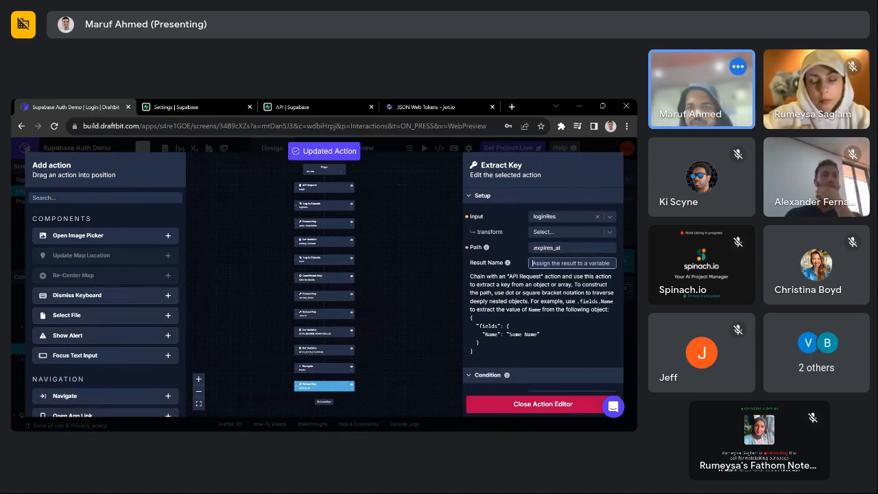
type("expiry")
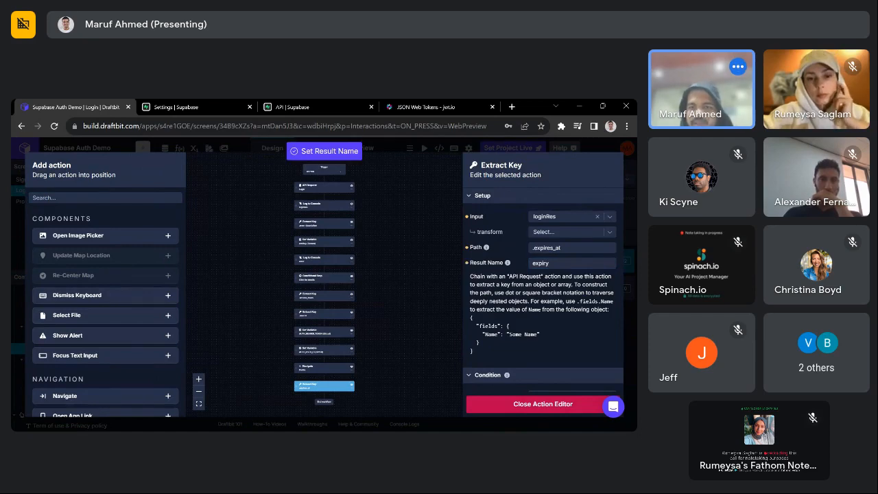
type("set")
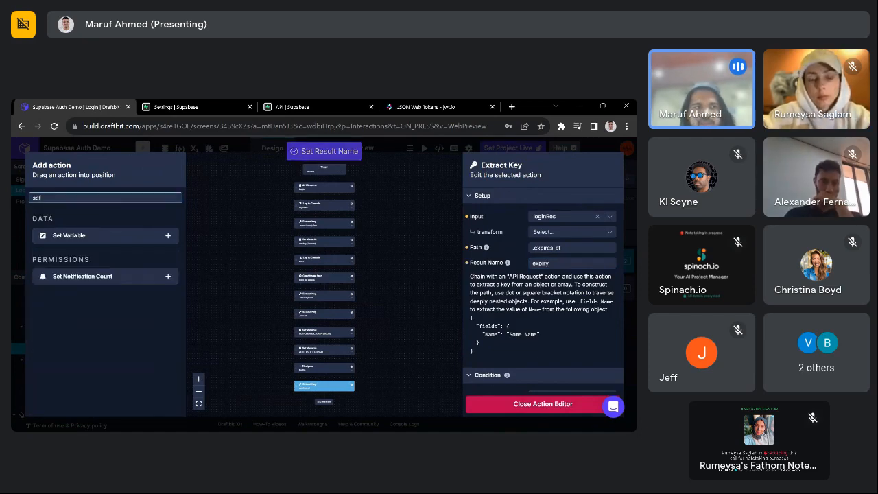
- Add a Set Variable action assigning the expiry result to AUTH_TOKEN_EXPIRES_AT
left_click(167, 236)
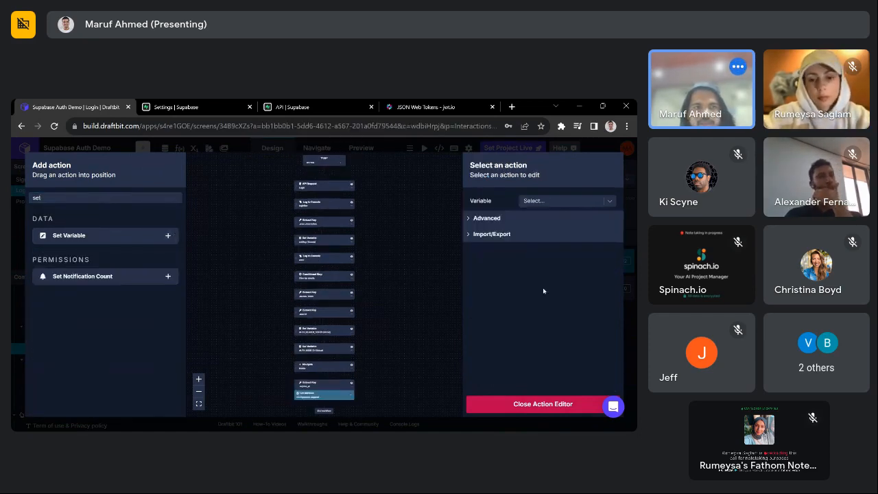
left_click(560, 202)
type("EX")
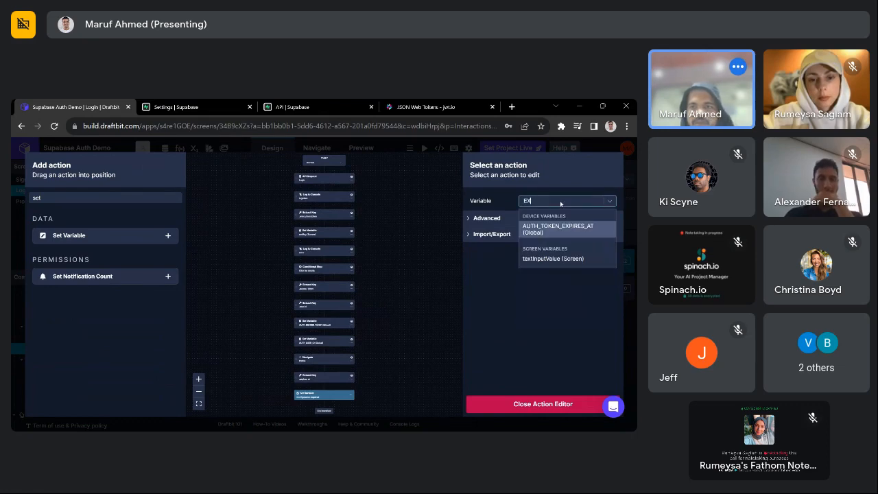
left_click(559, 228)
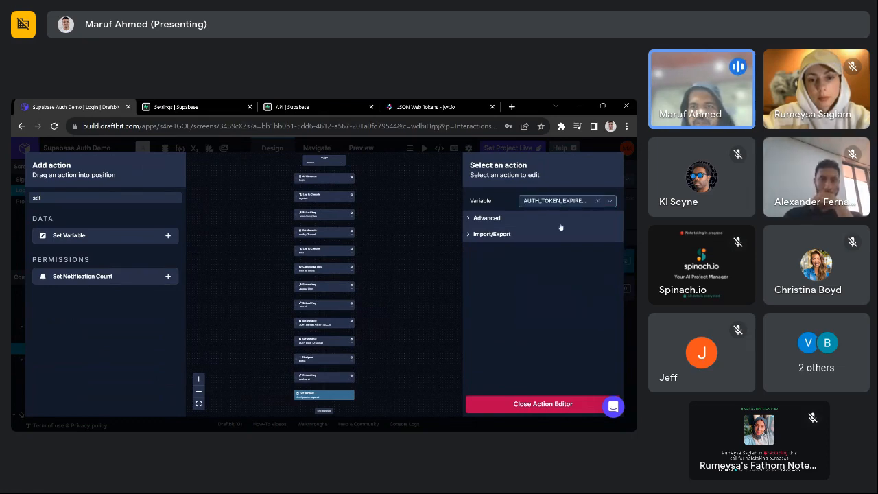
left_click(555, 217)
type("expiry")
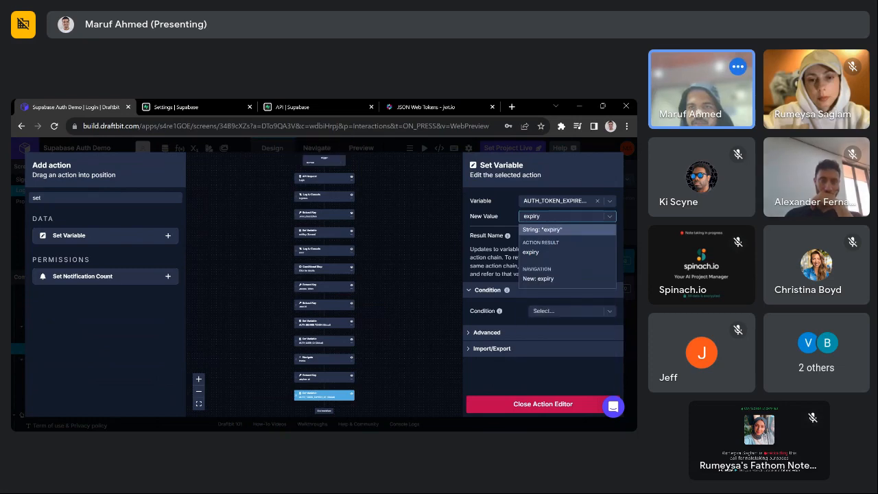
key("Return")
left_click(555, 217)
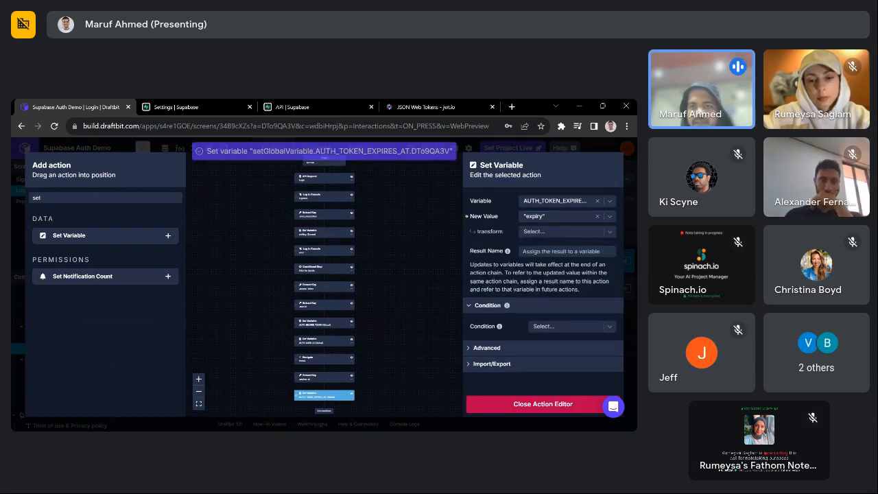
type("exp")
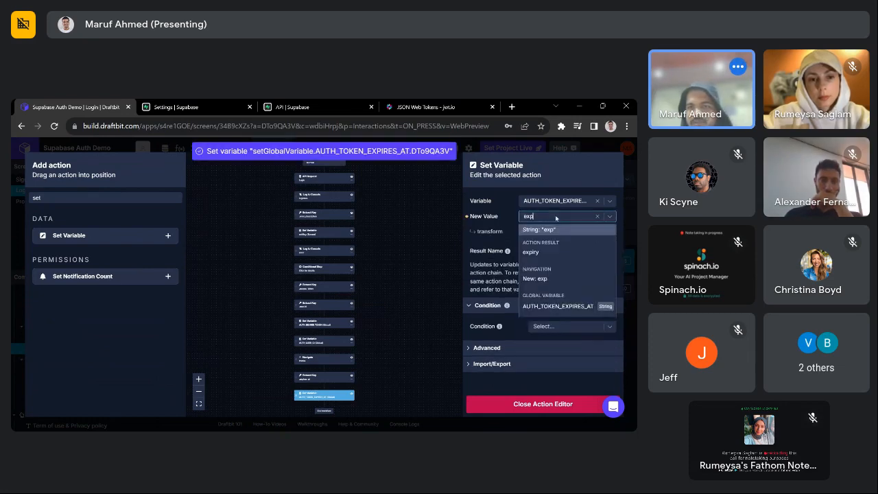
left_click(530, 252)
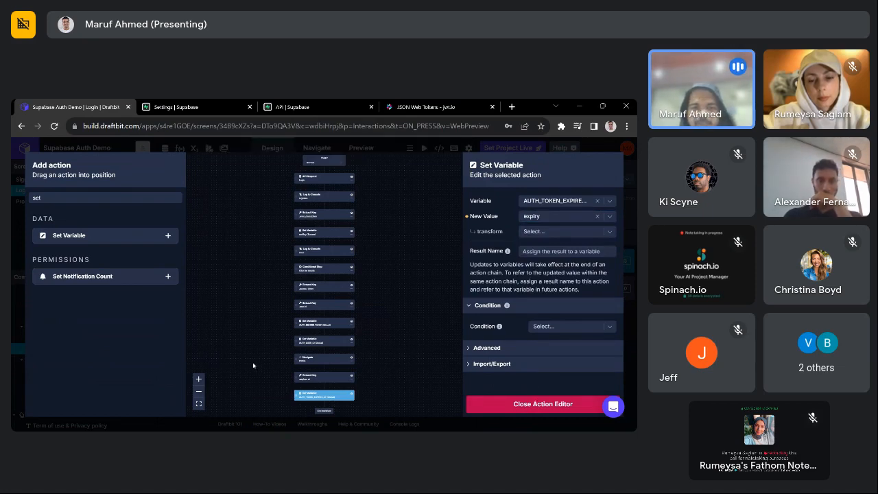
- Move Extract Key, then Set Variable, ahead of Navigate to Profile, and close the editor
scroll(308, 373, "up", 3)
scroll(308, 374, "down", 3)
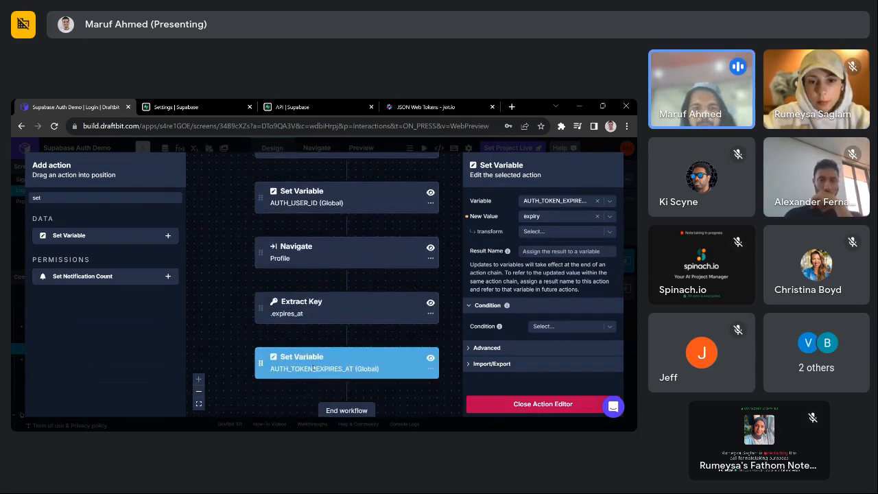
scroll(276, 375, "up", 1)
left_click_drag(262, 390, 259, 368)
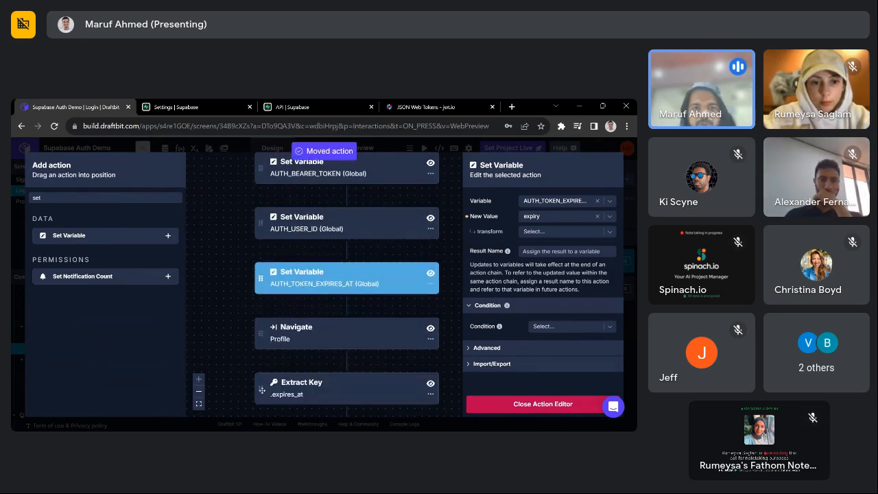
left_click_drag(279, 261, 280, 260)
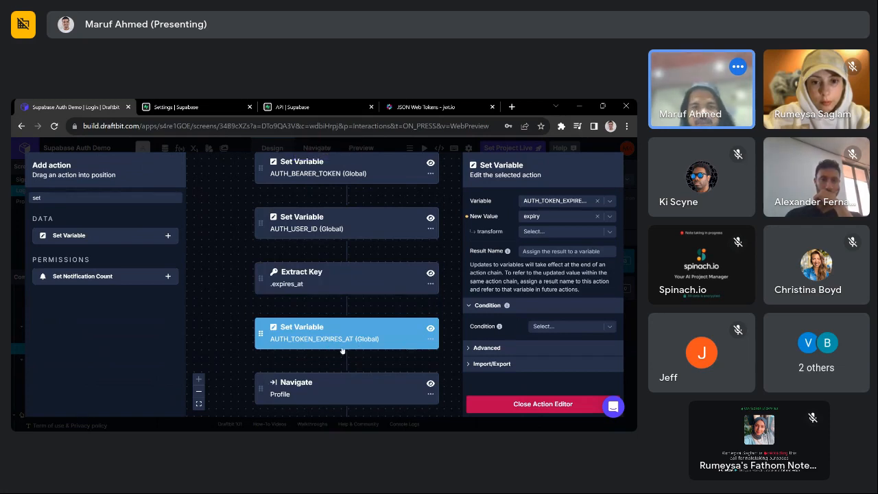
left_click(524, 404)
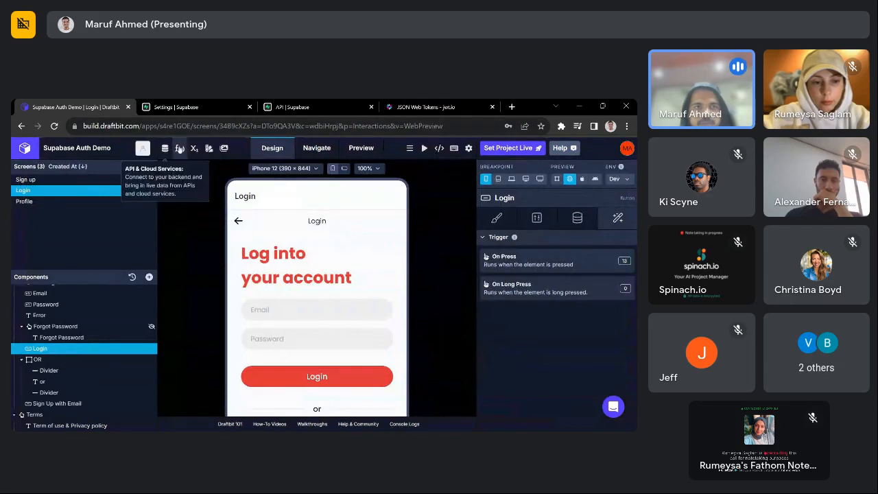
- Add a new global function and name it isAlreadyLoggedIn
left_click(180, 147)
left_click(76, 213)
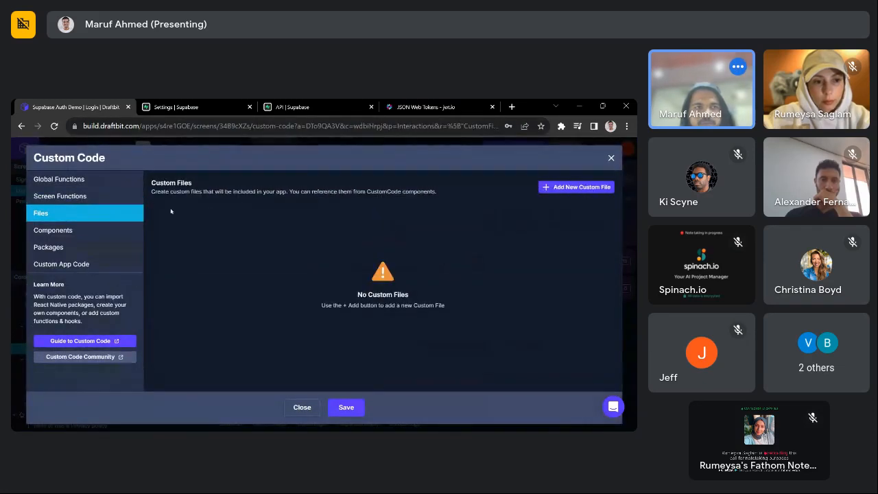
left_click(62, 178)
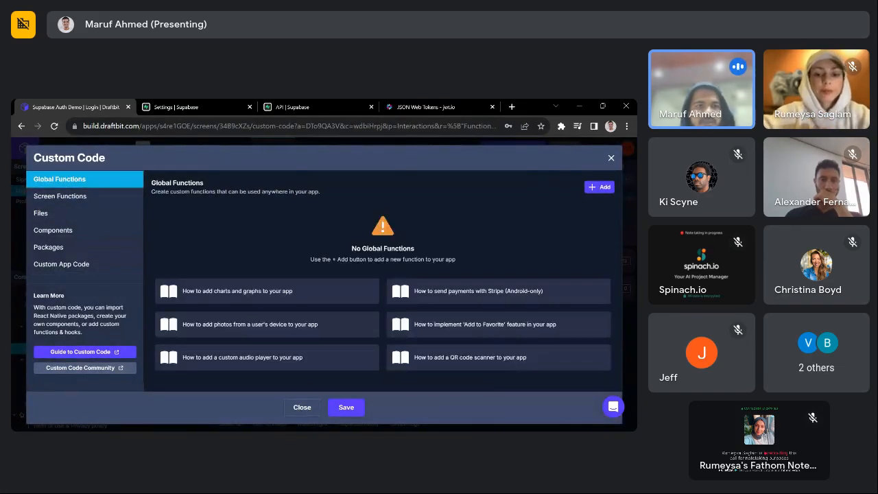
left_click(600, 187)
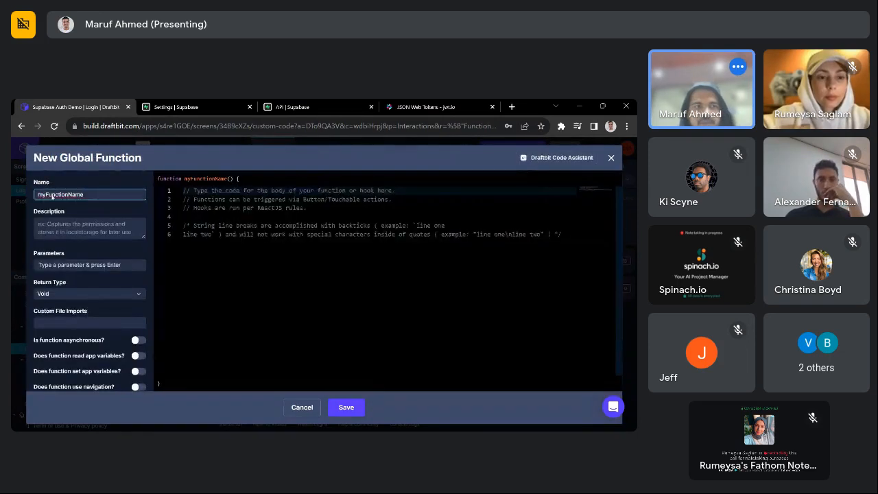
type("pars")
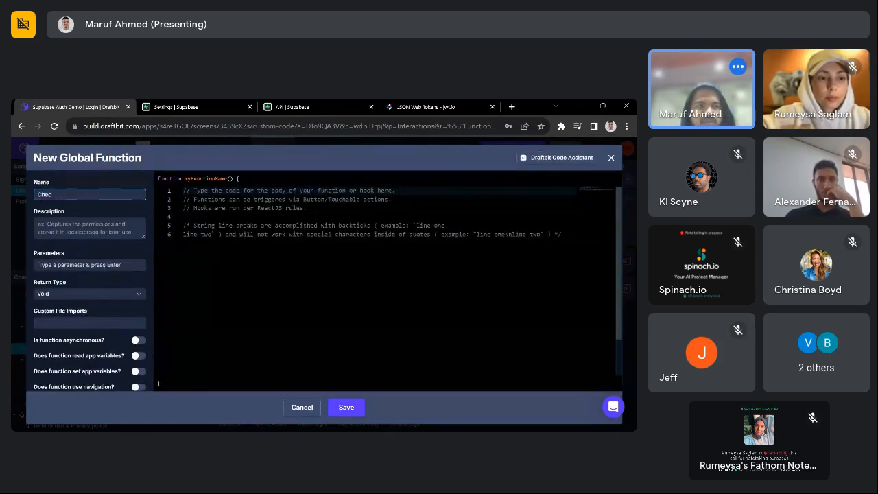
key("BackSpace")
key("BackSpace")
key("BackSpace")
type("a")
key("BackSpace")
key("BackSpace")
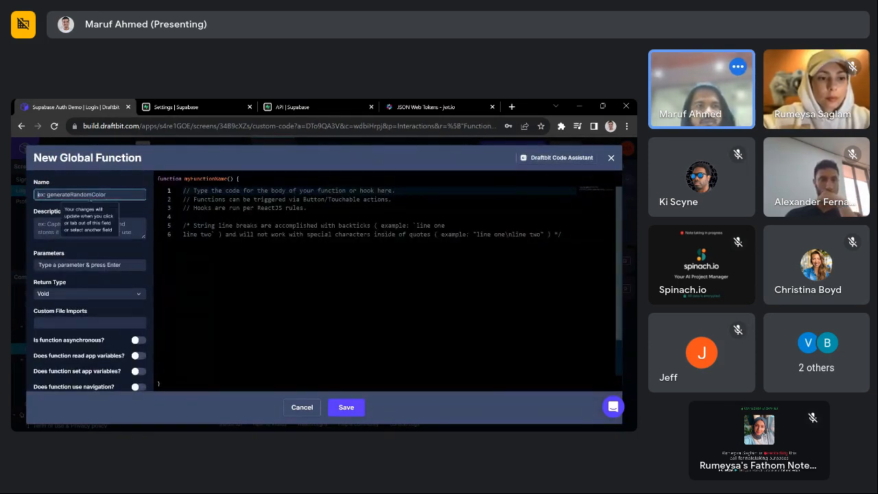
type("check")
key("BackSpace")
key("BackSpace")
key("BackSpace")
key("BackSpace")
key("BackSpace")
type("is")
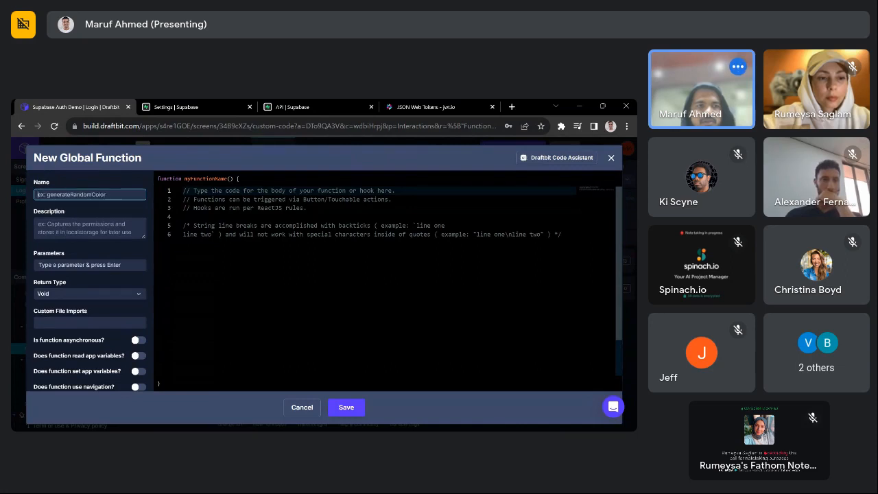
type("Alrea")
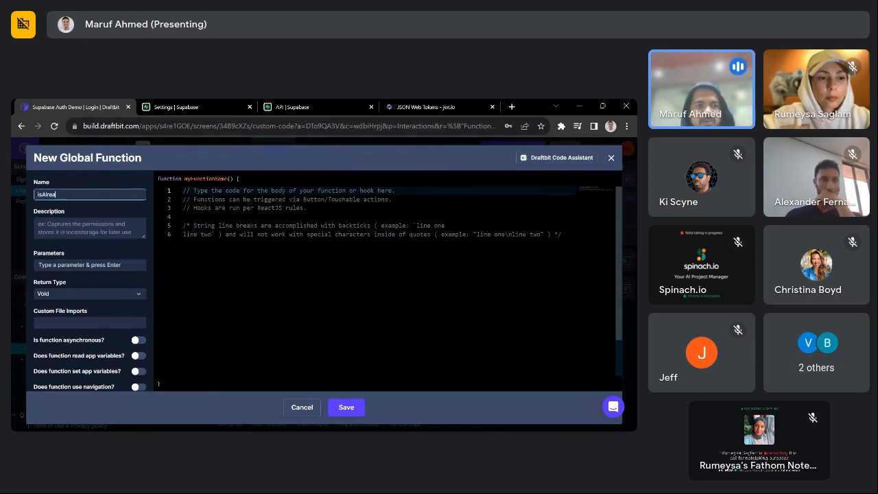
type("dyLoggedIN")
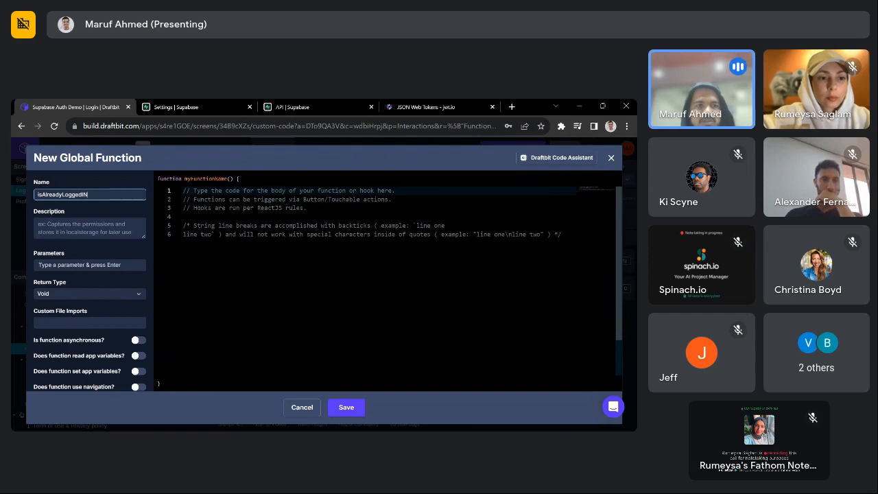
key("BackSpace")
type("n")
left_click(230, 285)
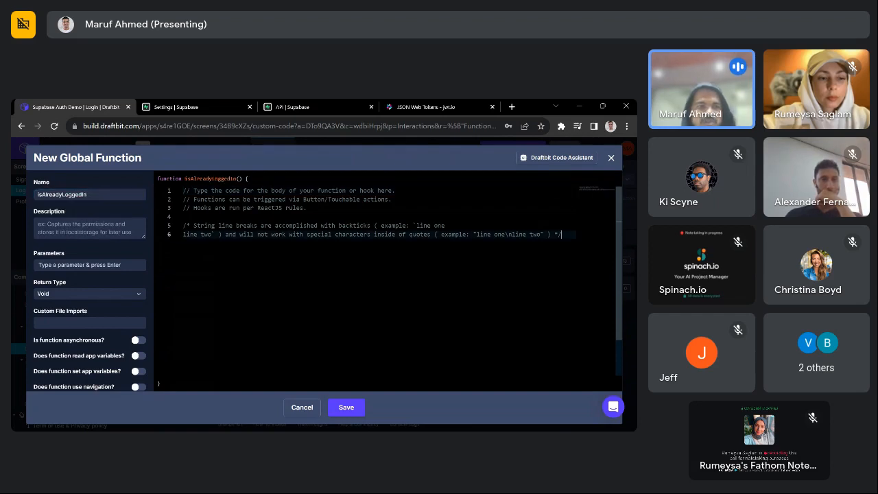
- Select and delete all the template comments from the function body
left_click(101, 265)
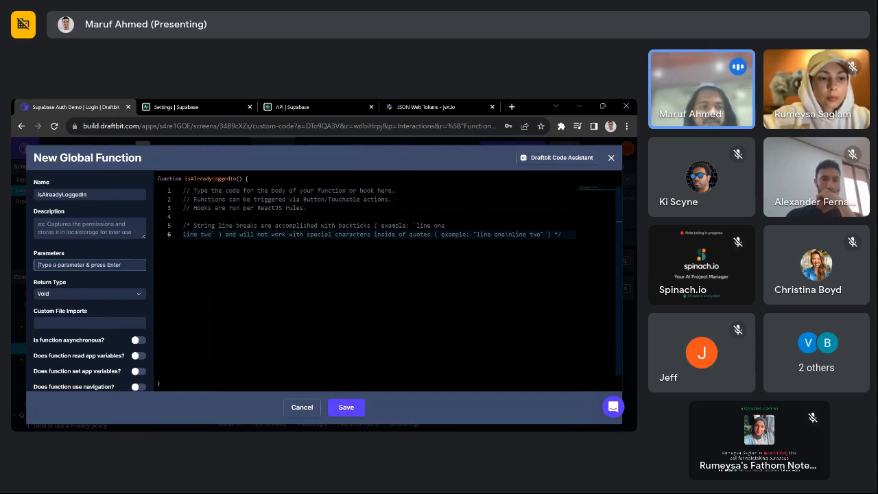
scroll(147, 317, "down", 2)
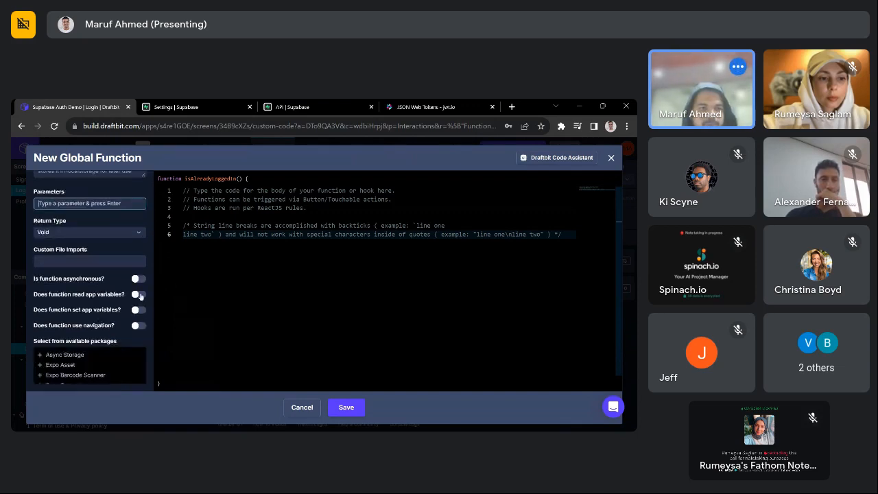
left_click_drag(560, 233, 246, 235)
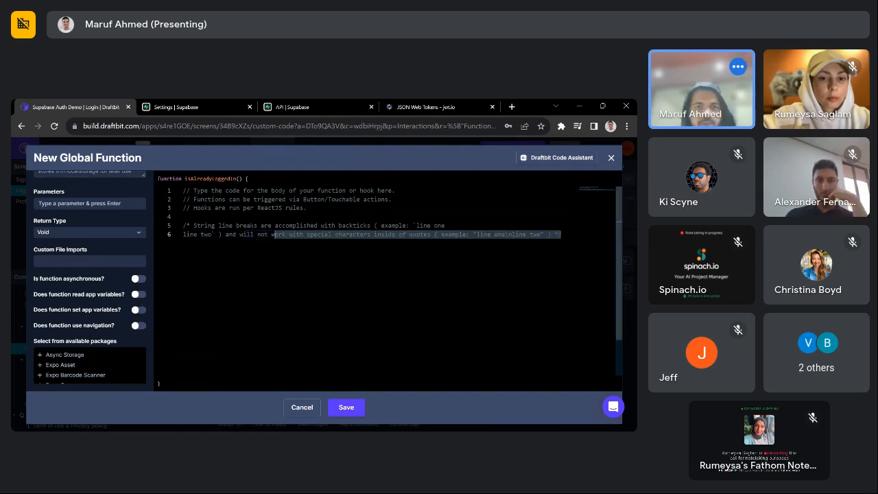
key("ctrl+a")
key("BackSpace")
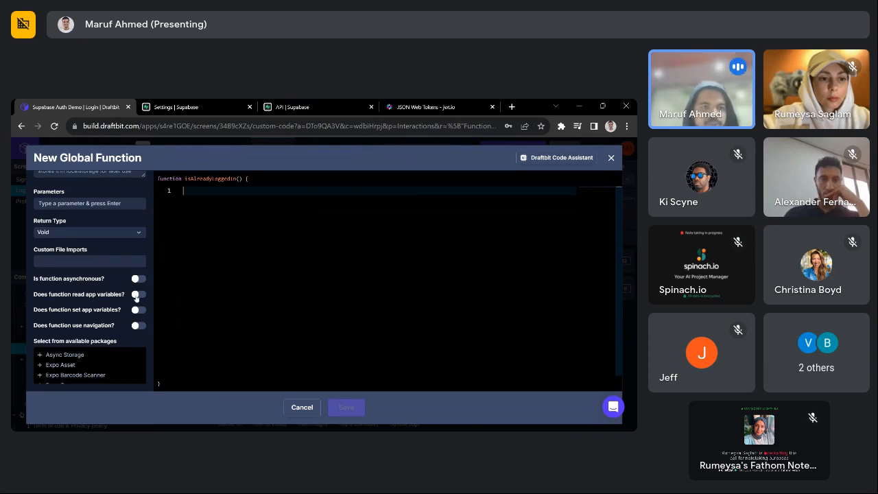
- Write the return condition AUTH_BEARER_TOKEN && AUTH_TOKEN_EXPIRES_AT && new Date() < new Date(AUTH_TOKEN_EXPIRES_AT)
left_click(138, 294)
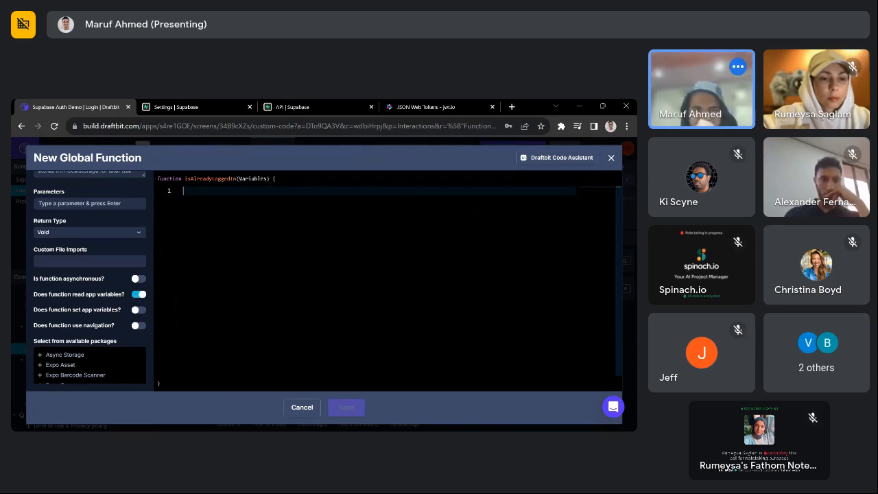
type("r")
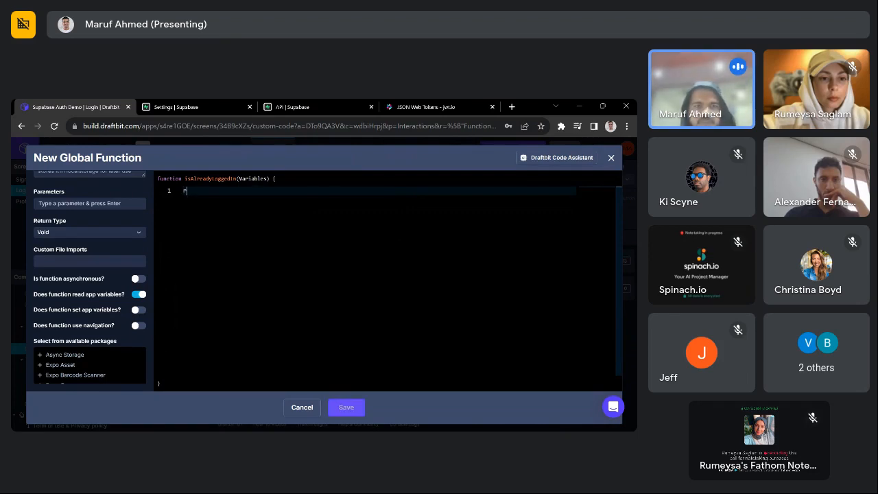
type("eturn ")
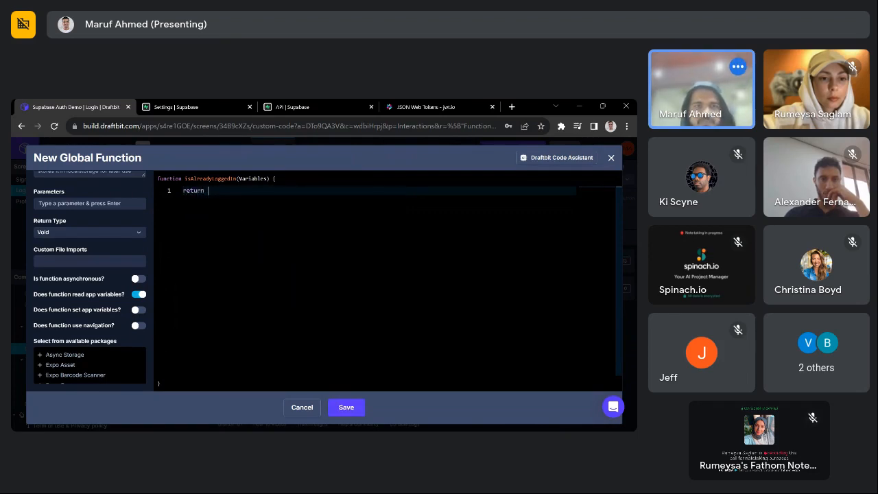
type("Variables.")
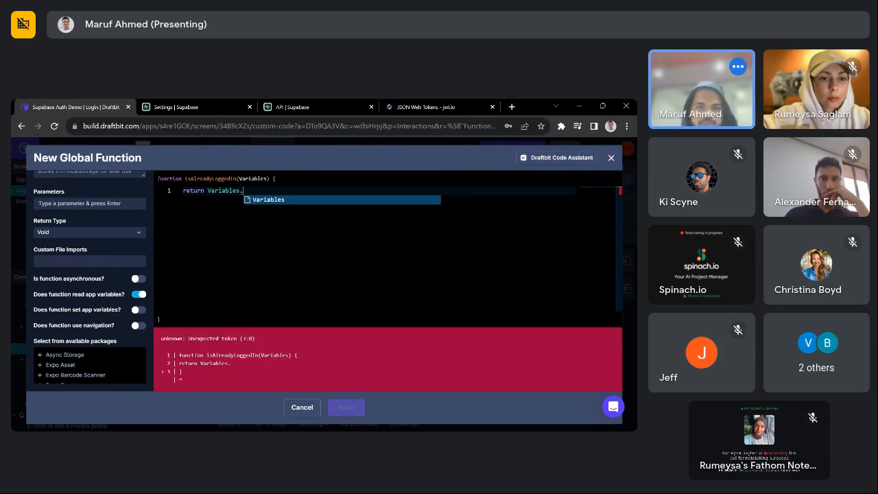
type("AUTH_BEARER_TOKEN")
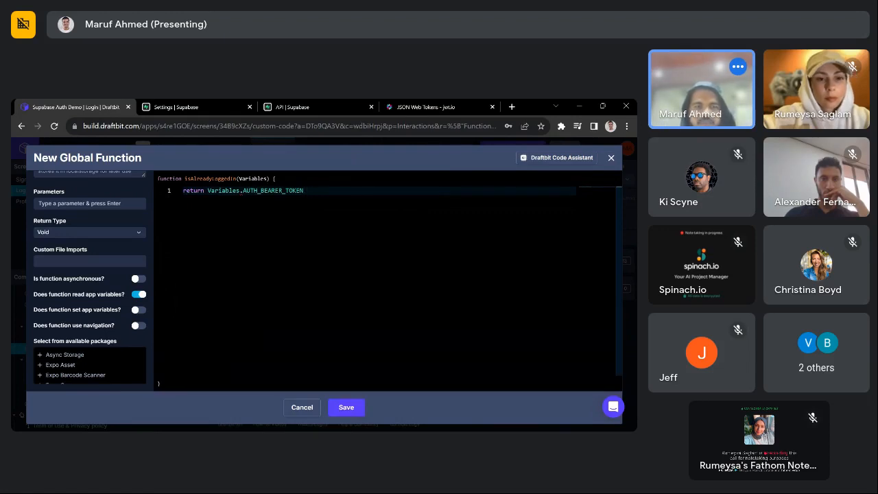
key("Return")
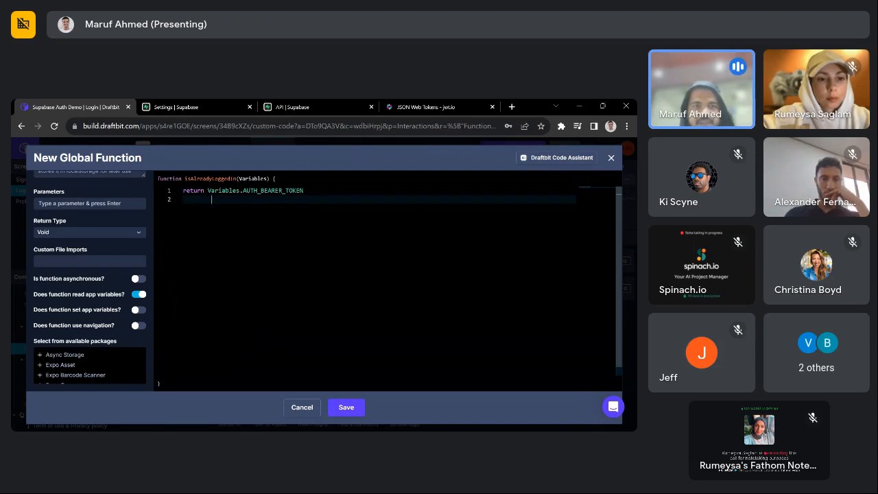
type("&& Var")
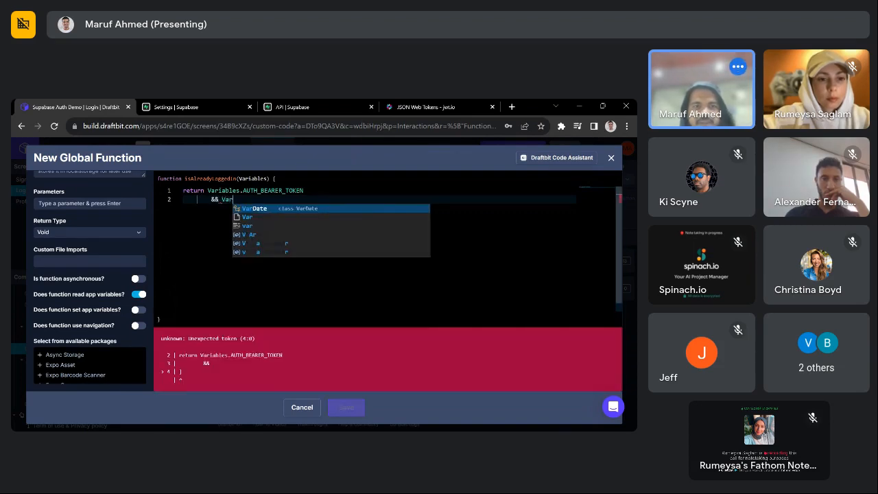
type("iables.")
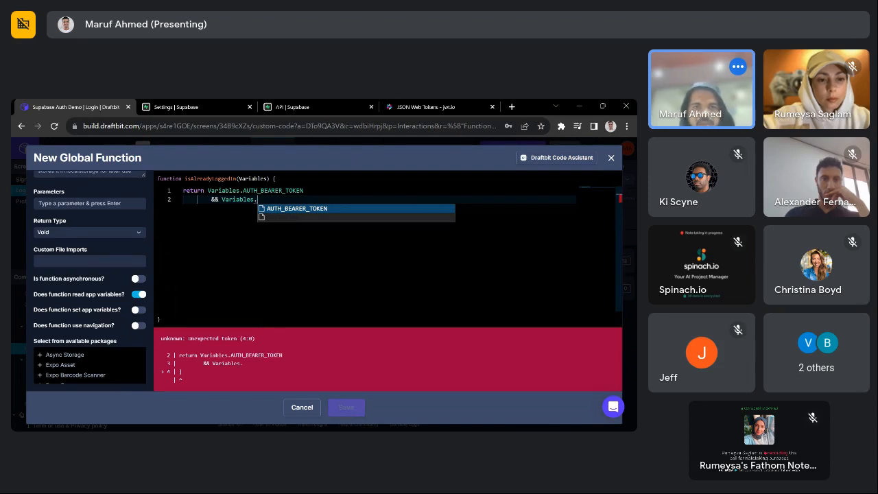
key("Down")
key("Return")
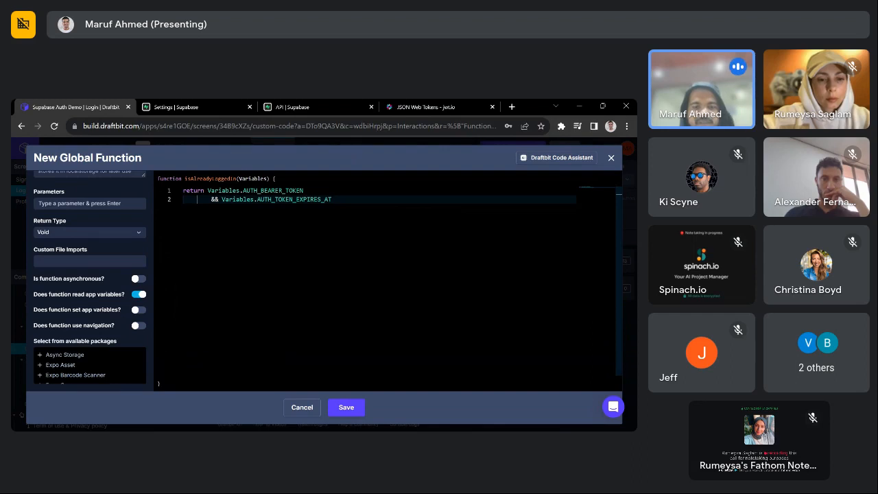
key("Return")
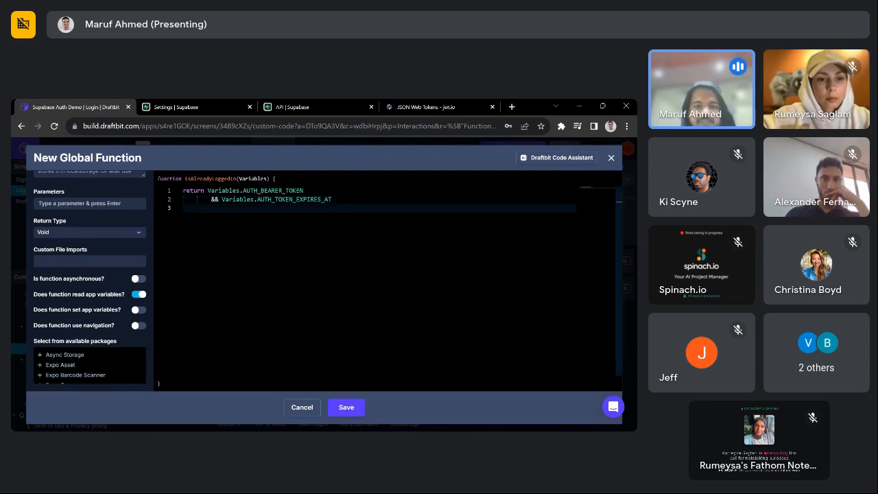
type("&&")
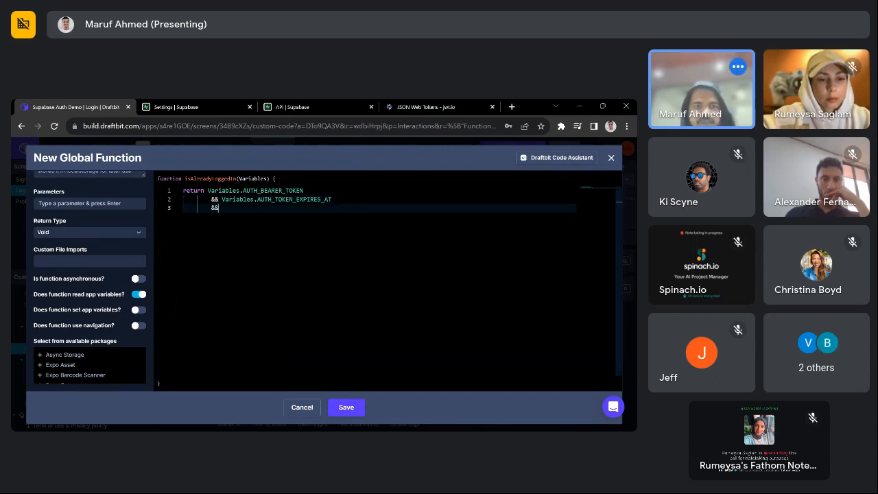
type(" new Date(")
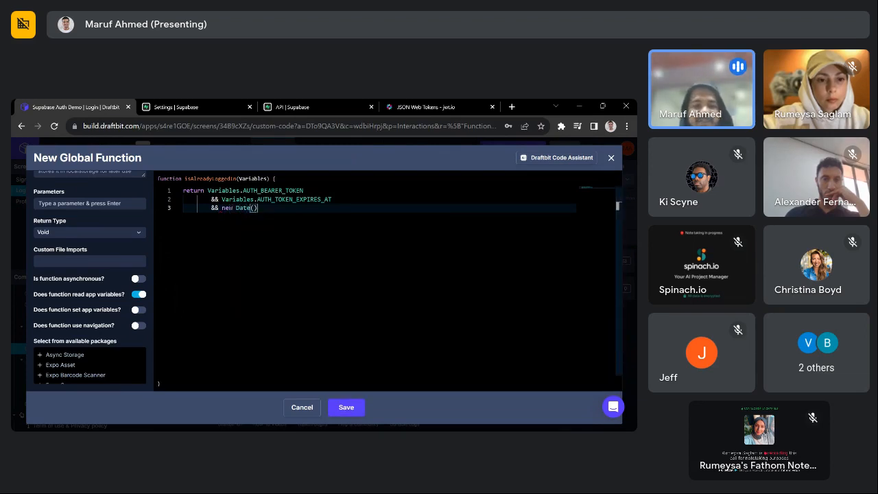
type(") ")
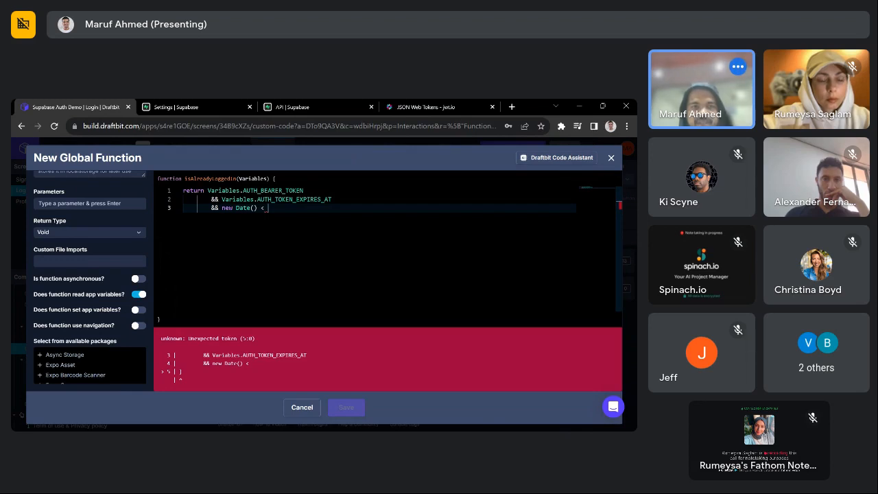
type("< new Date(")
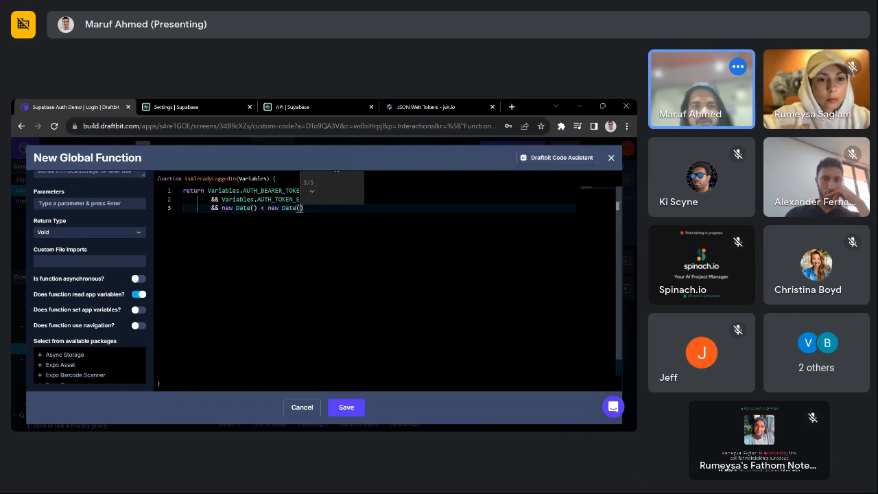
type("Variables")
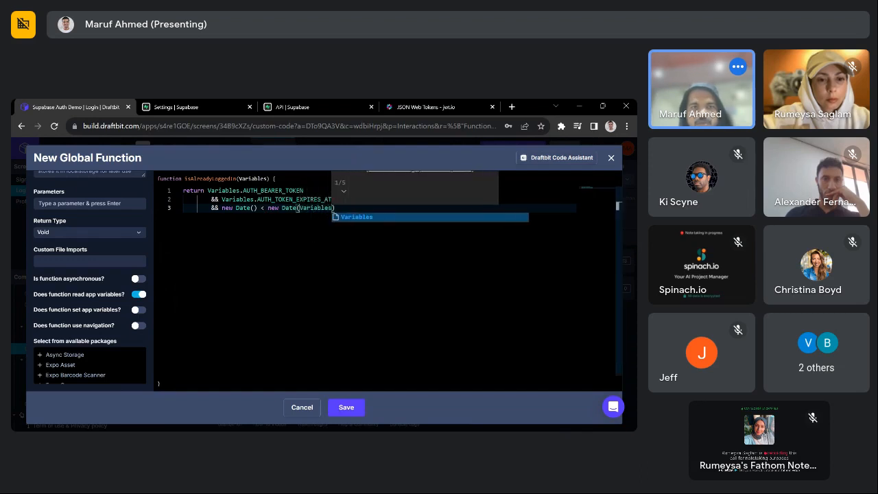
type(".")
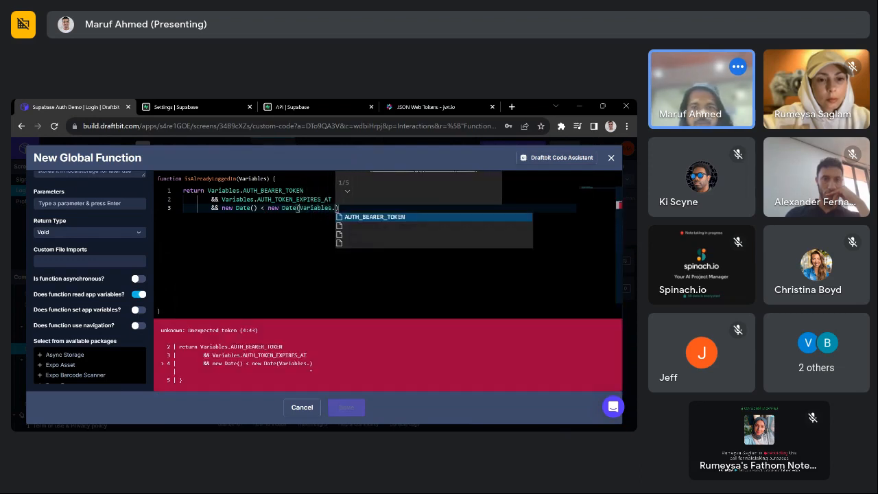
key("Down")
key("Return")
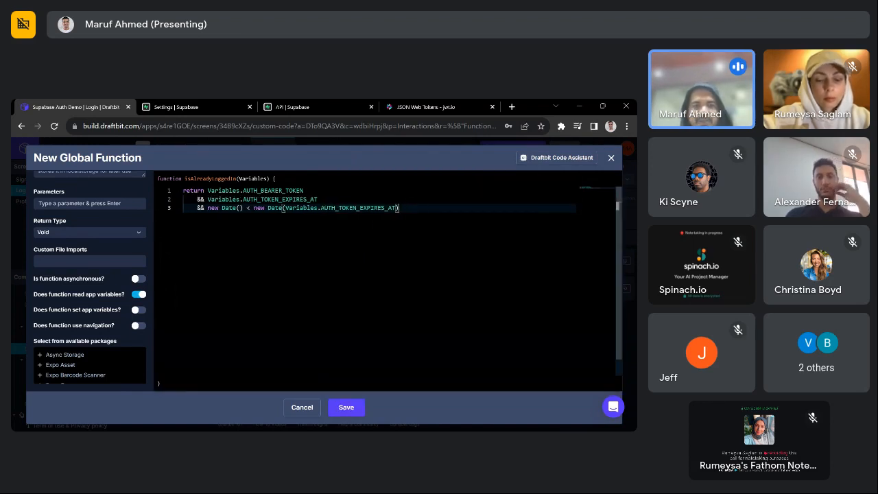
- Wrap the line-3 date comparison in parentheses and save the isAlreadyLoggedIn function
left_click_drag(303, 191, 207, 191)
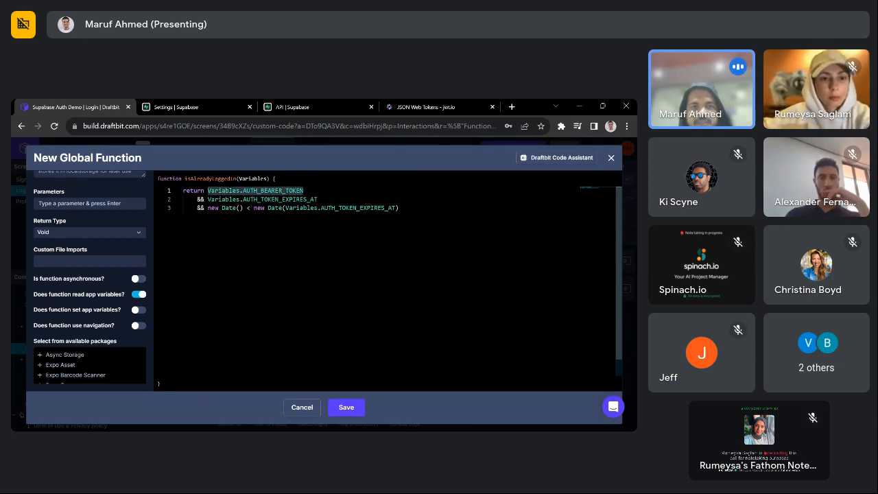
left_click(399, 208)
left_click_drag(318, 199, 207, 199)
left_click(399, 208)
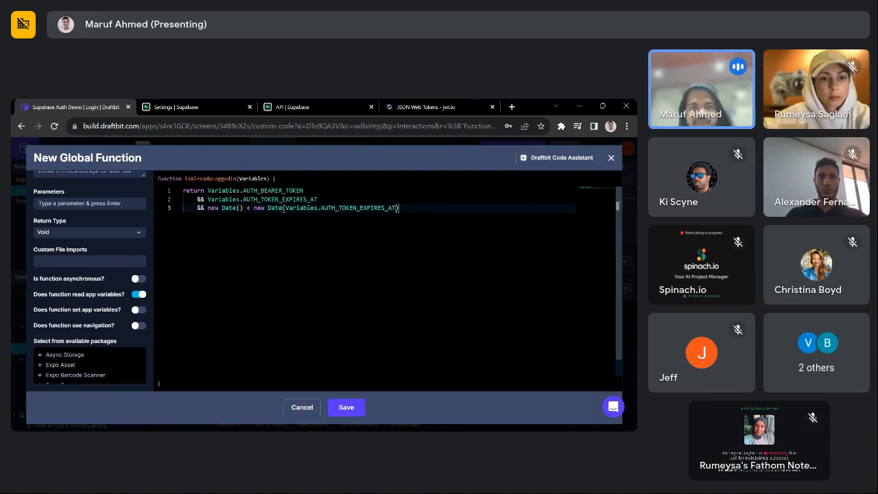
left_click_drag(207, 207, 399, 208)
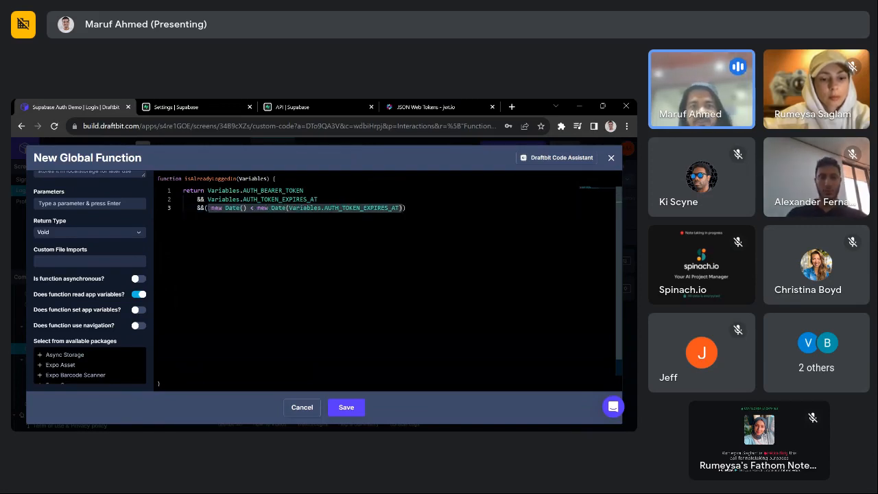
type("(")
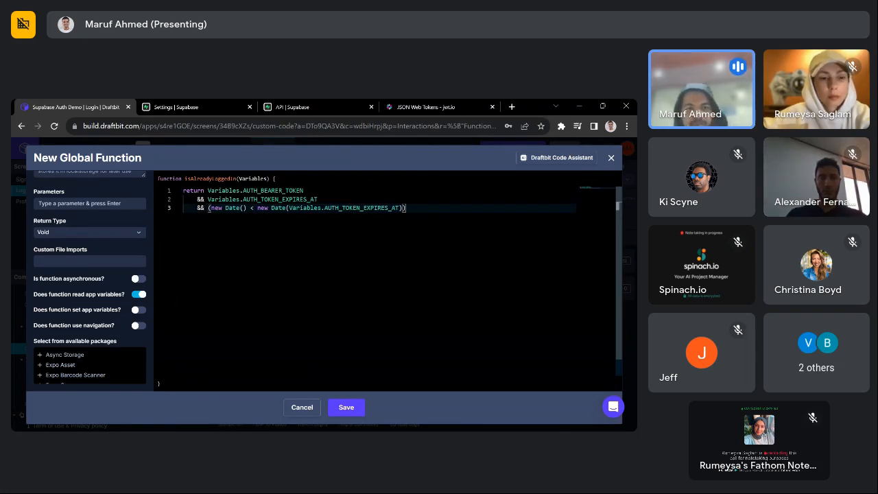
left_click(347, 406)
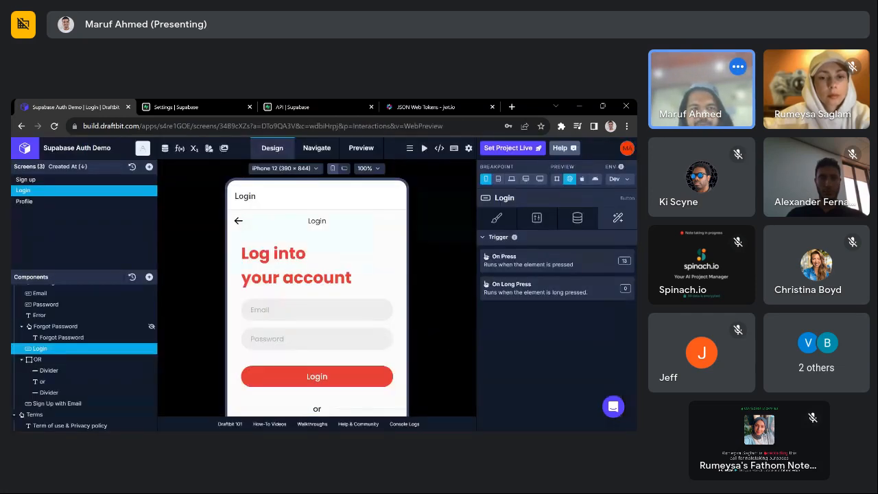
- Add a Run a Custom Function action for isAlreadyLoggedIn to the Login screen's On Screen Focus trigger
scroll(89, 297, "up", 3)
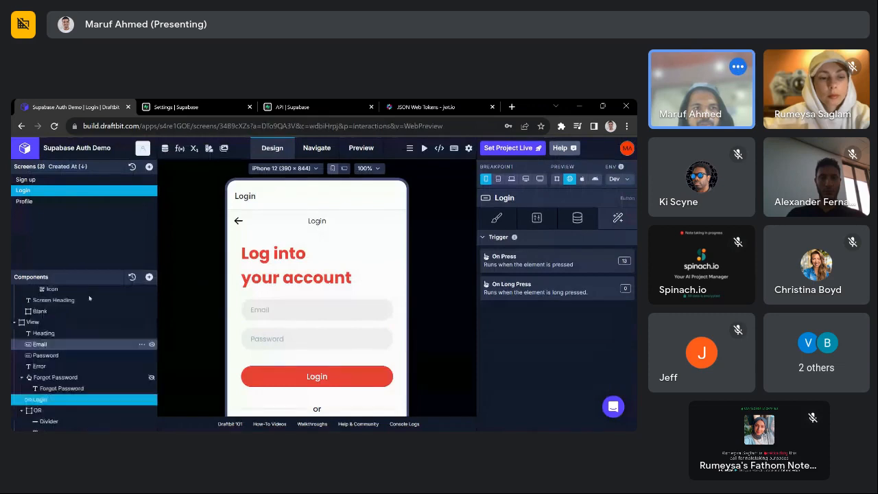
left_click(77, 292)
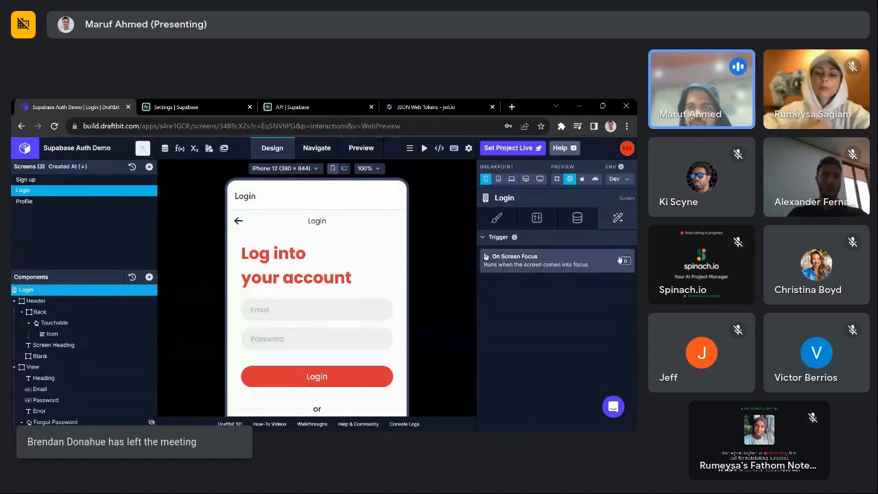
left_click(535, 260)
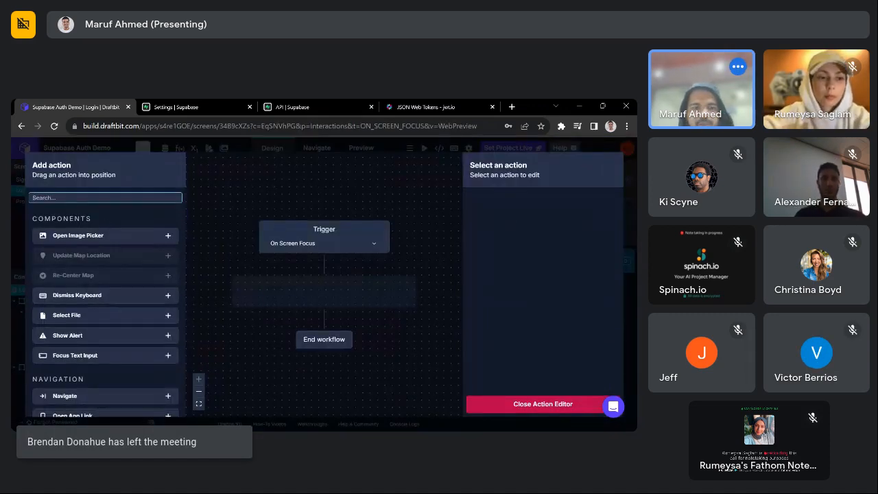
type("run")
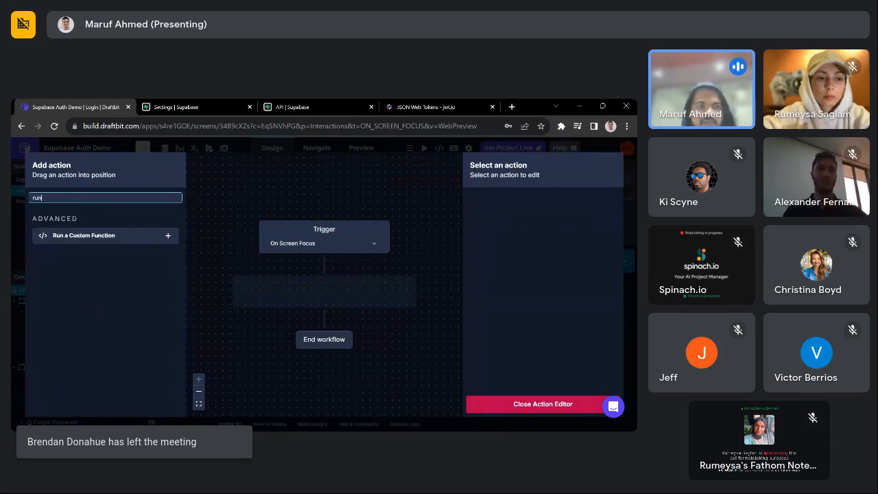
left_click(168, 236)
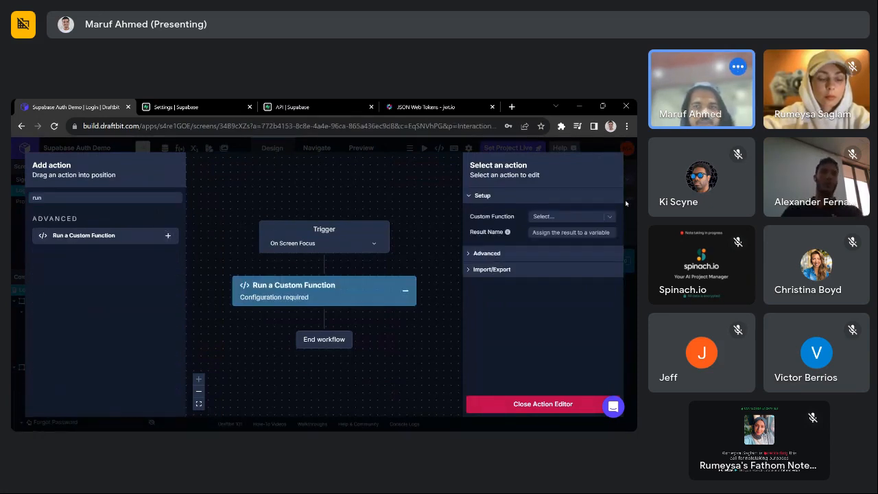
left_click(589, 216)
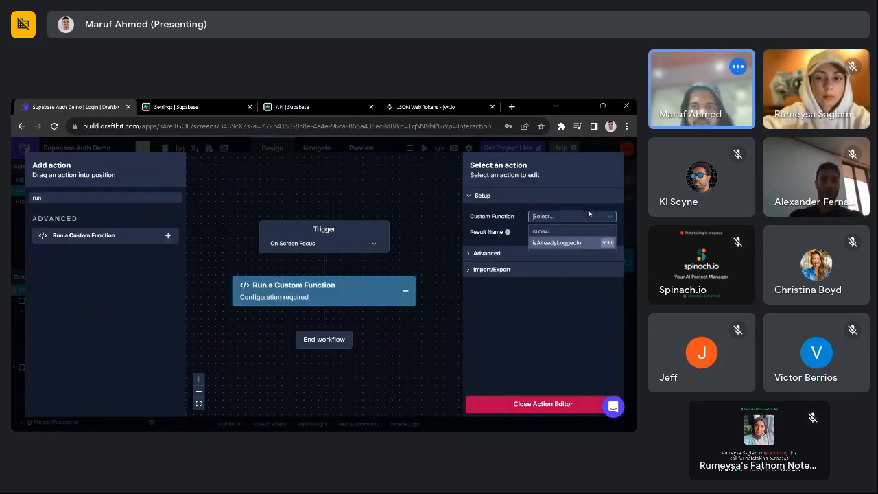
left_click(562, 243)
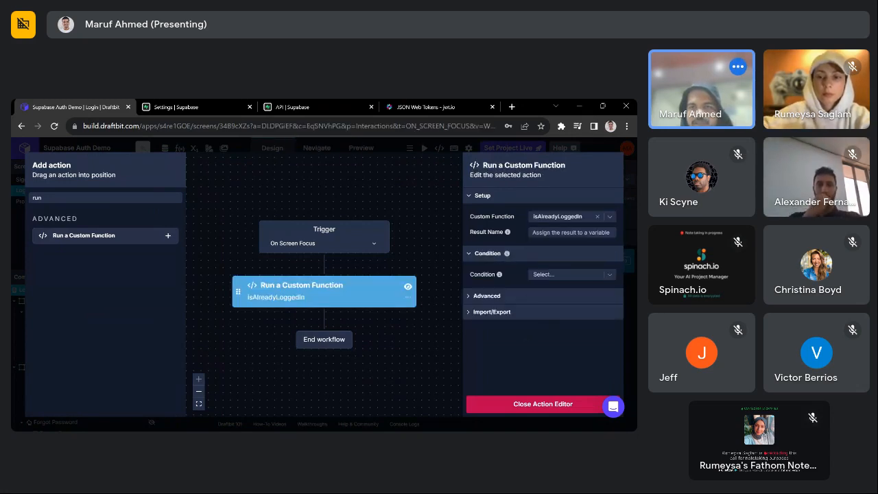
- Store the function's result under the name isLoggedIn
left_click(546, 233)
type("isLo")
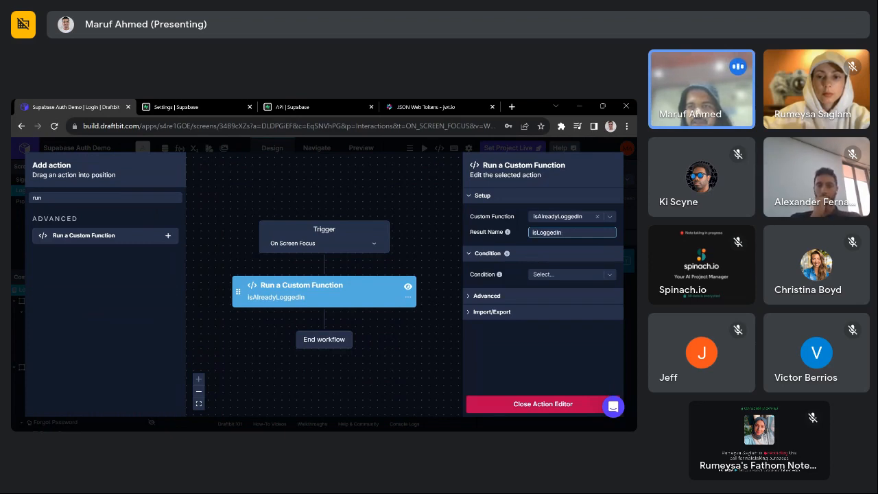
type("ggedIn")
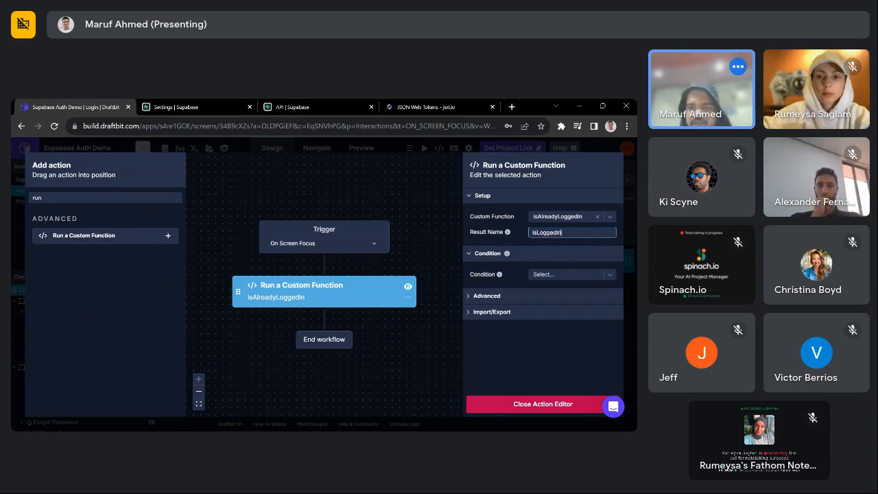
left_click(556, 322)
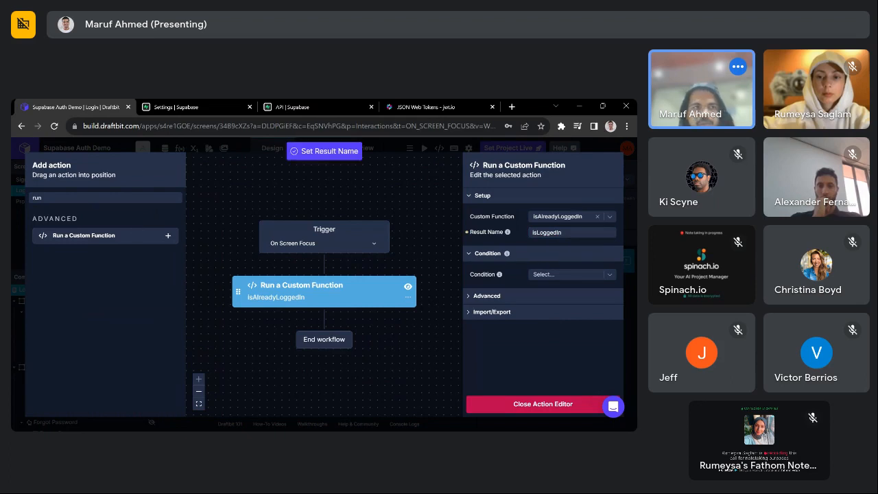
left_click(82, 197)
key("BackSpace")
key("BackSpace")
key("BackSpace")
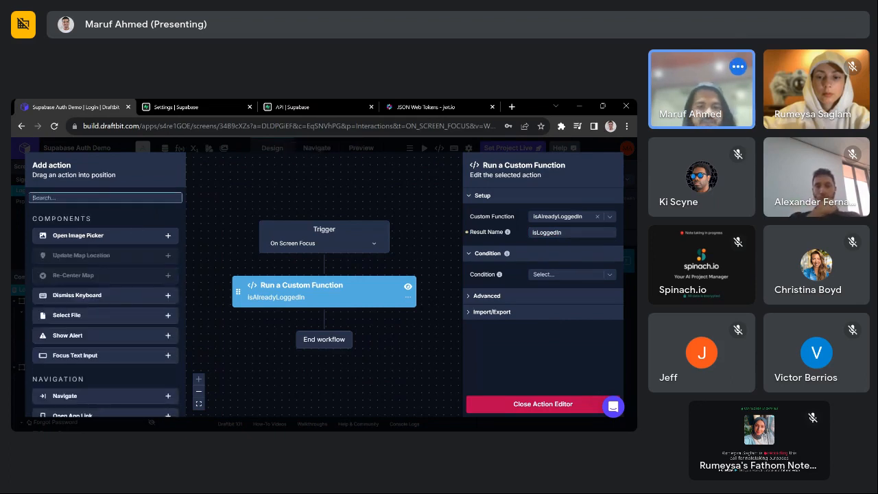
- Add a Navigate action to Profile, conditioned on isLoggedIn, and close the action editor
type("navi")
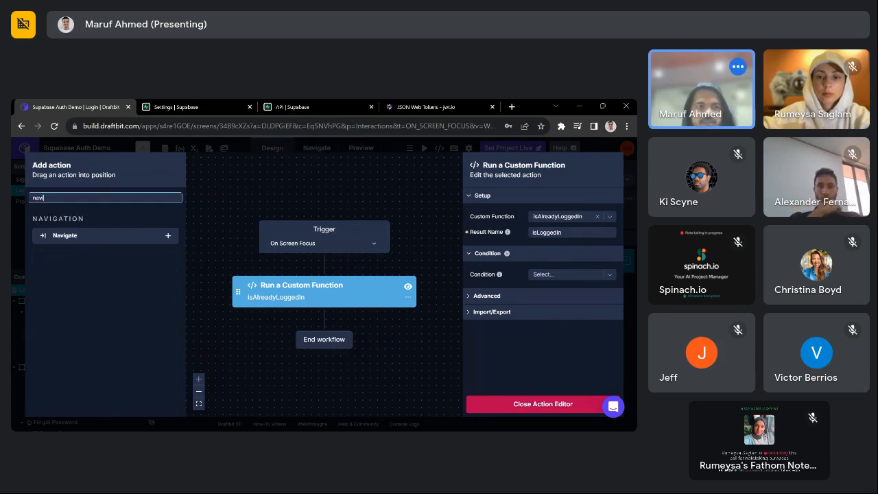
left_click(167, 235)
left_click(563, 217)
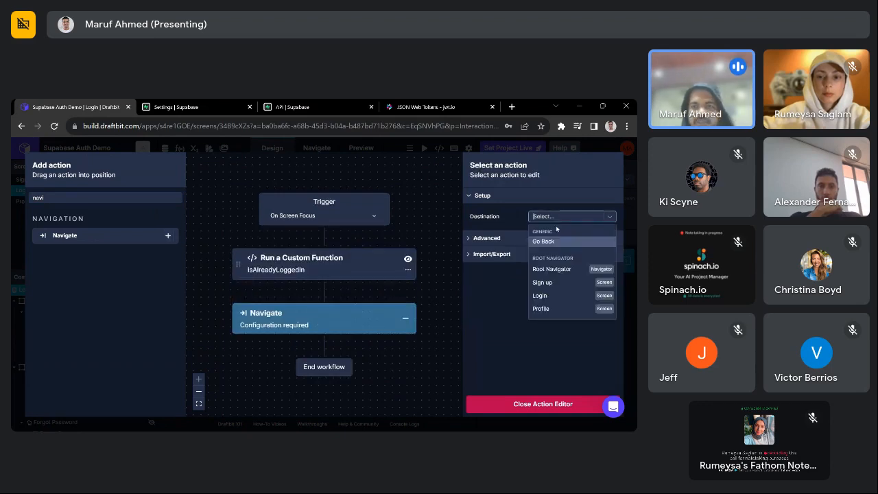
left_click(542, 309)
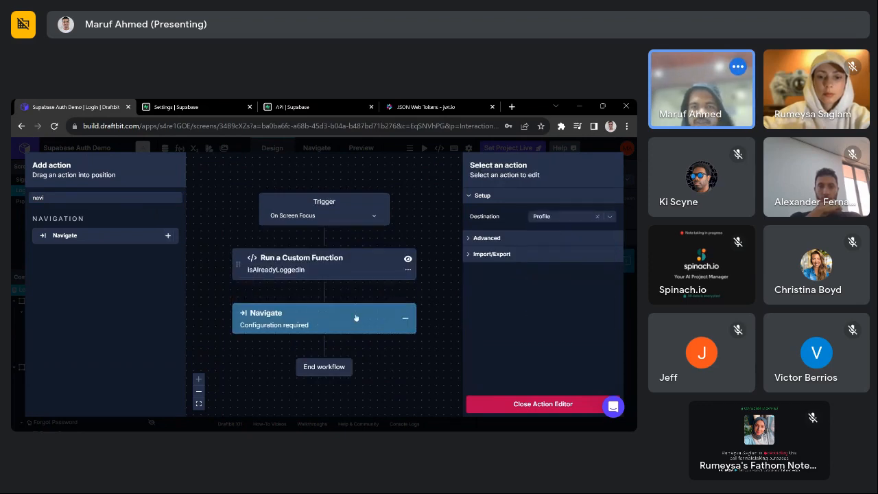
left_click(355, 313)
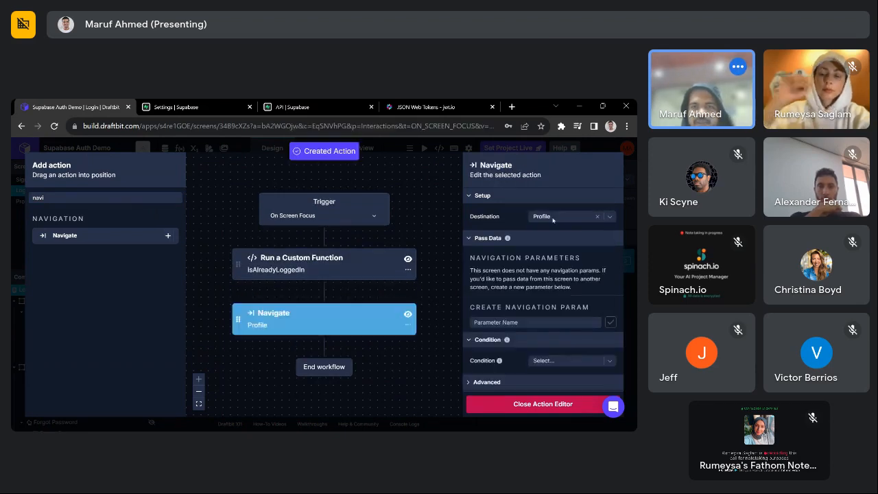
scroll(556, 274, "down", 1)
left_click(560, 346)
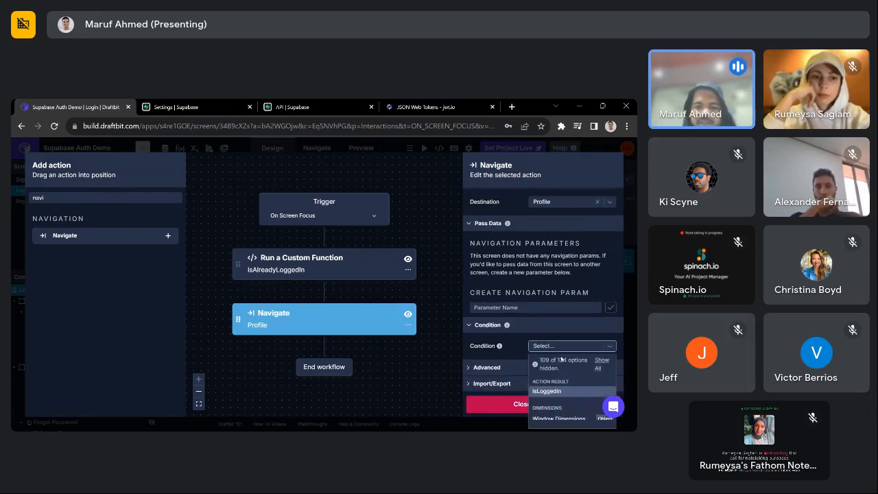
type("is")
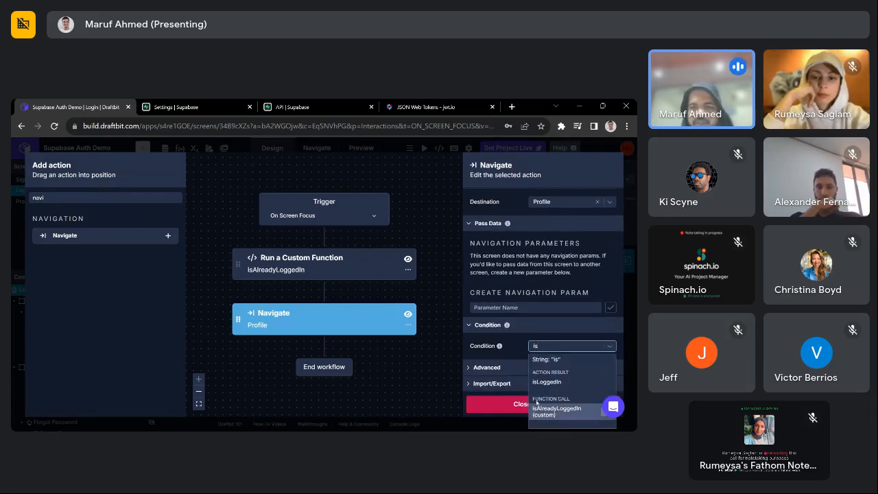
left_click(546, 382)
left_click(550, 404)
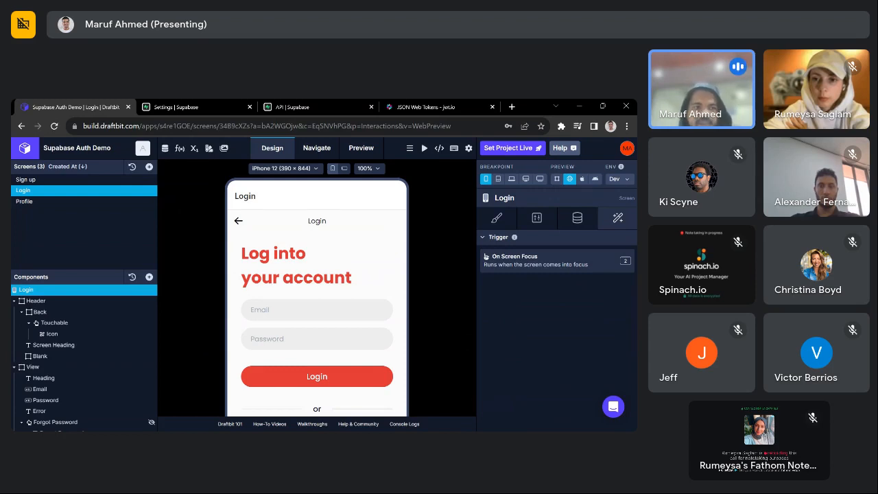
- Log in from the preview with a test e-mail address and the account password
scroll(381, 277, "down", 3)
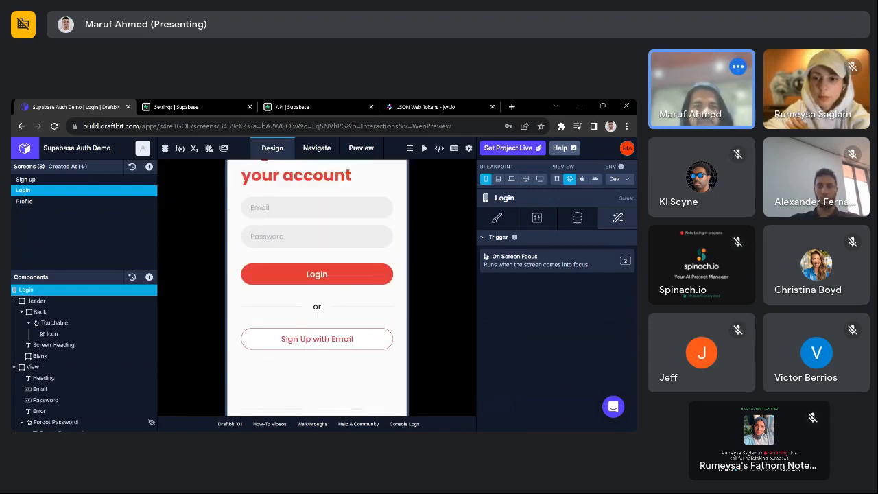
left_click(291, 209)
type("someon")
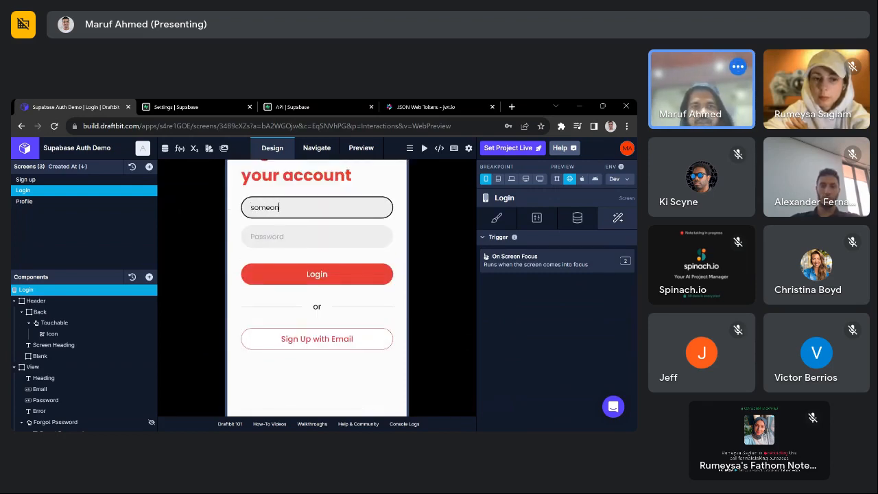
type("e@e")
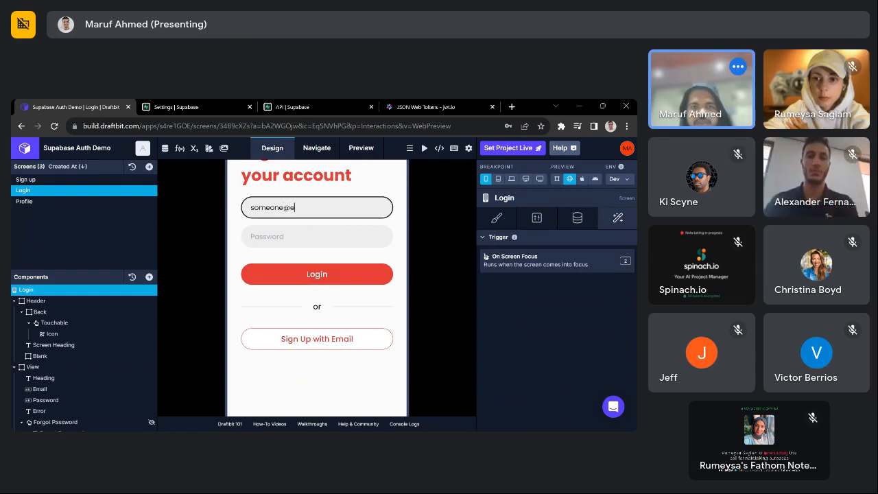
type("mail.com")
key("Tab")
type("pa")
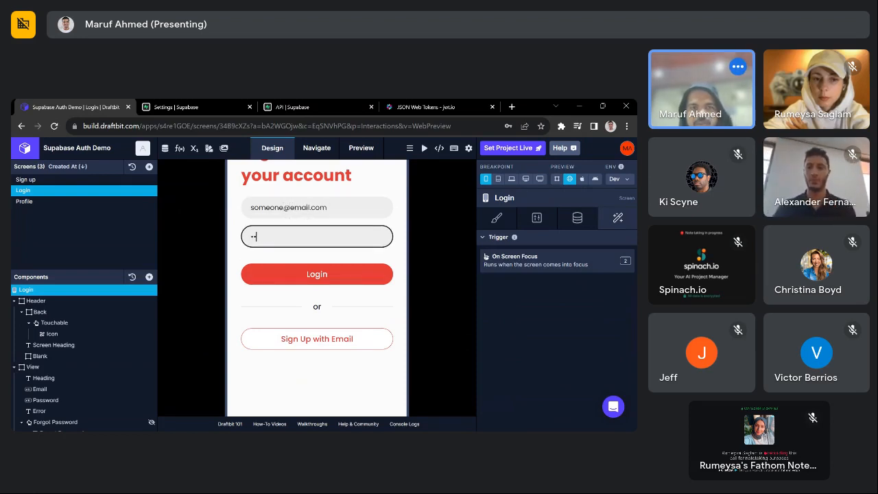
type("sswor")
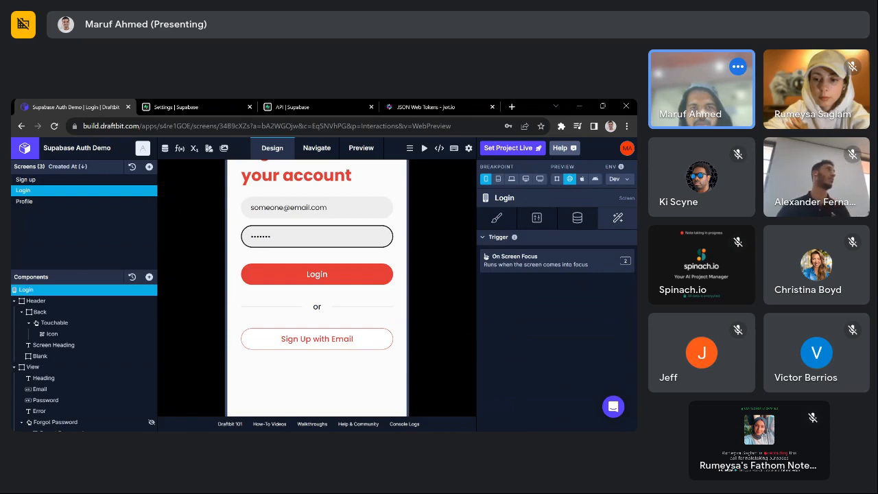
key("ctrl+a")
key("BackSpace")
type("pass")
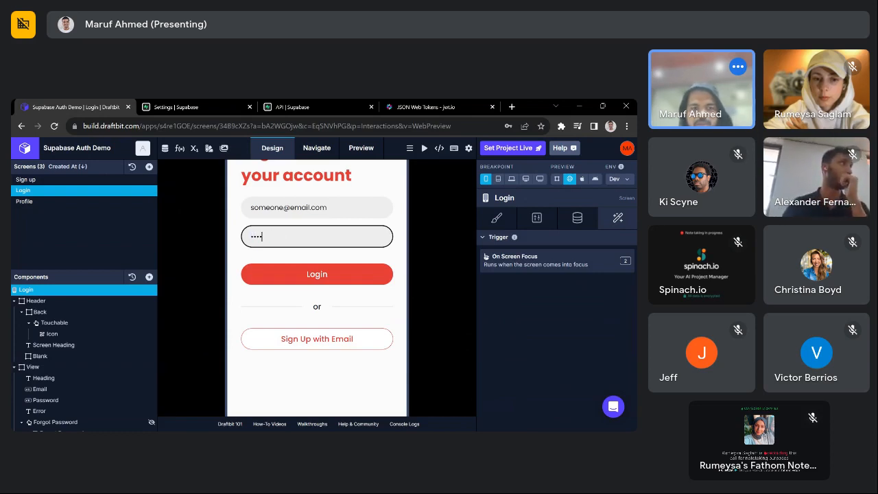
left_click(324, 274)
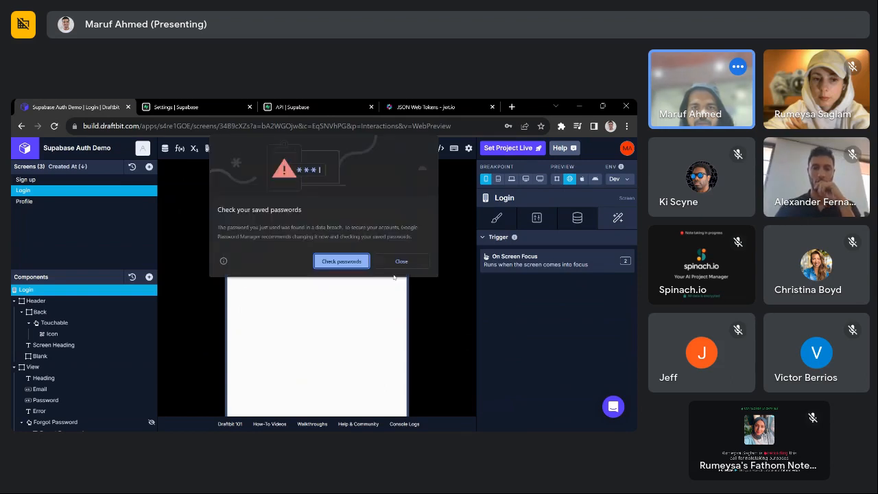
- Dismiss the password warning, view the Profile screen, then return to Login
left_click(403, 263)
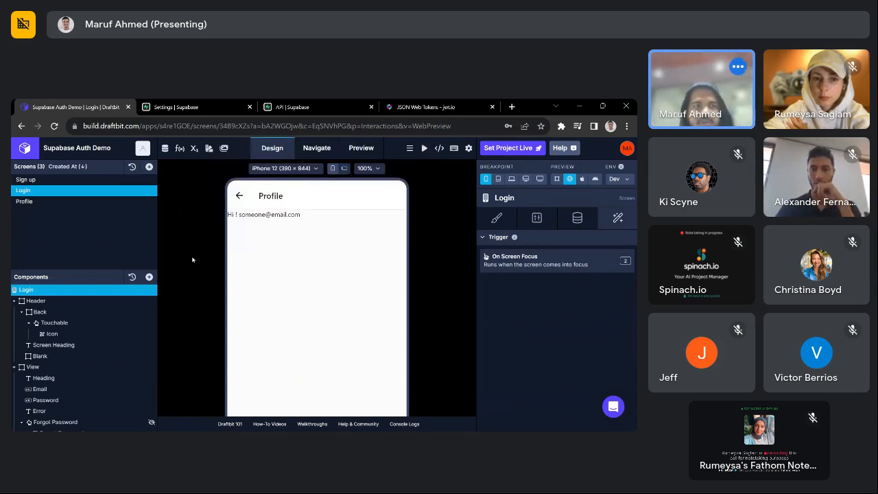
left_click(59, 204)
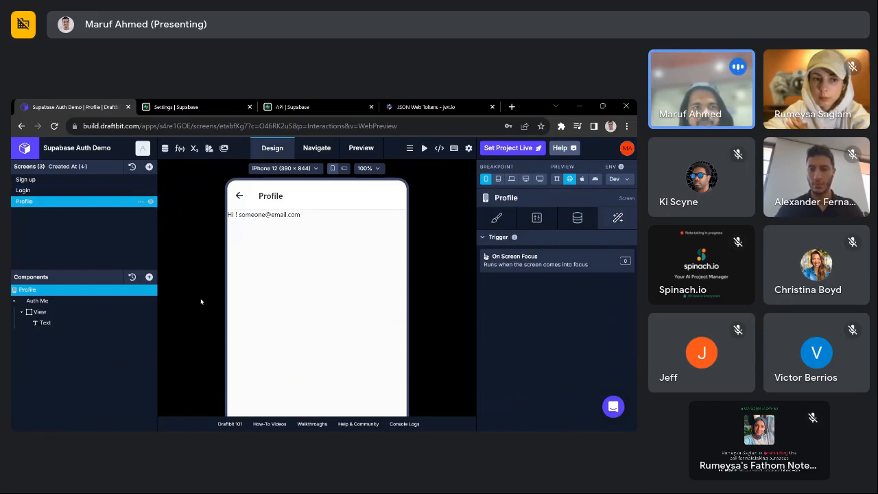
left_click(46, 191)
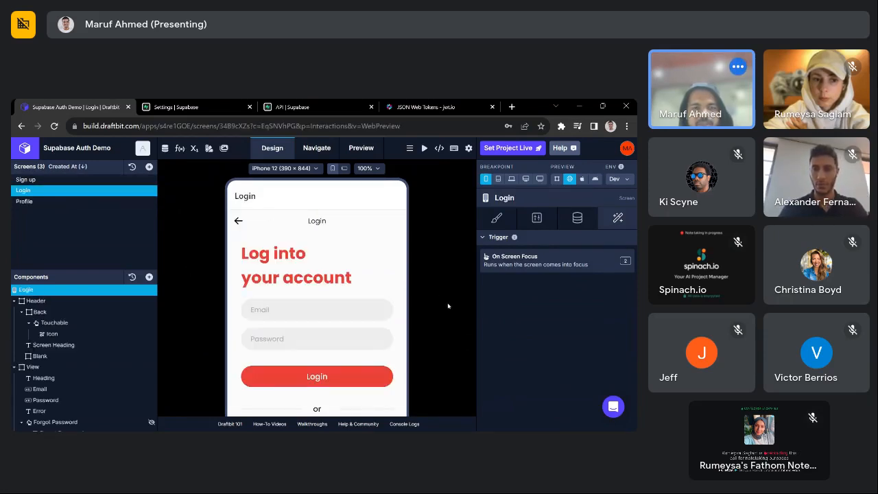
- Review the Login on-focus workflow, then clear the console log entries
left_click(568, 267)
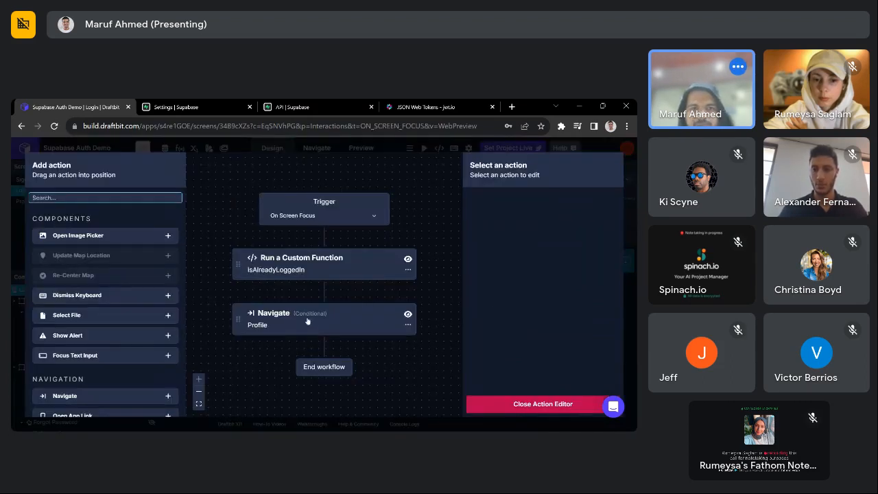
left_click(322, 268)
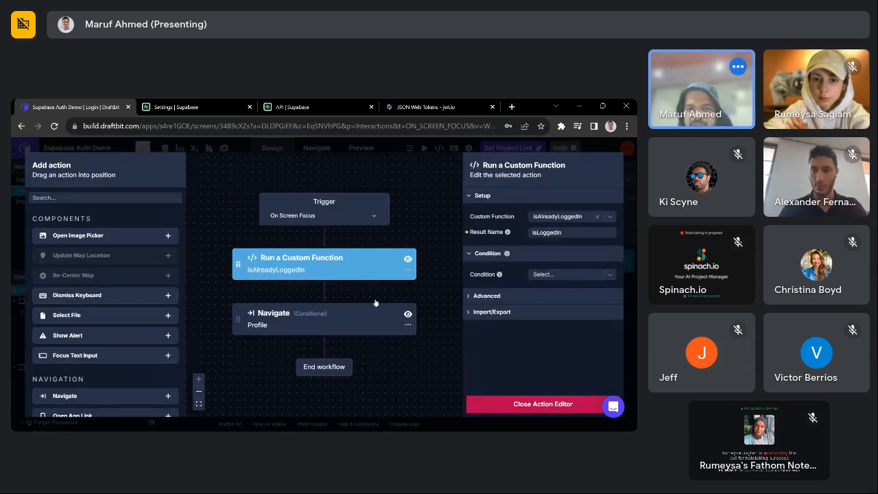
left_click(266, 270)
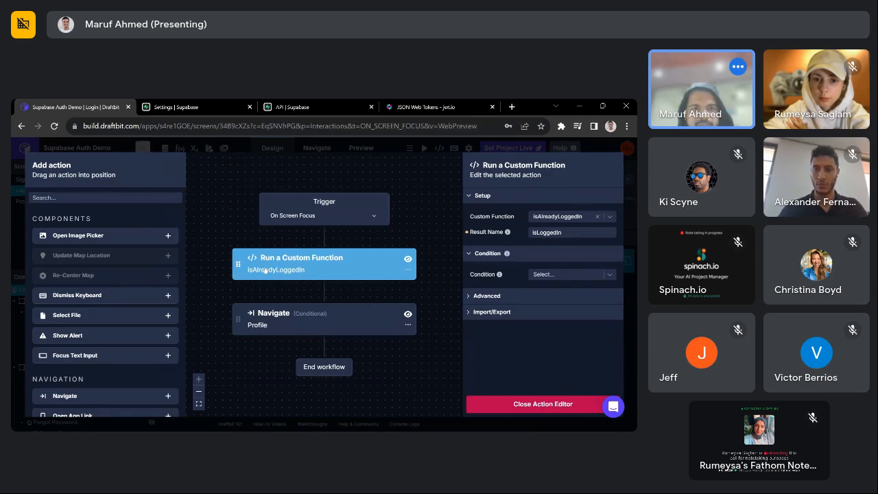
left_click(552, 408)
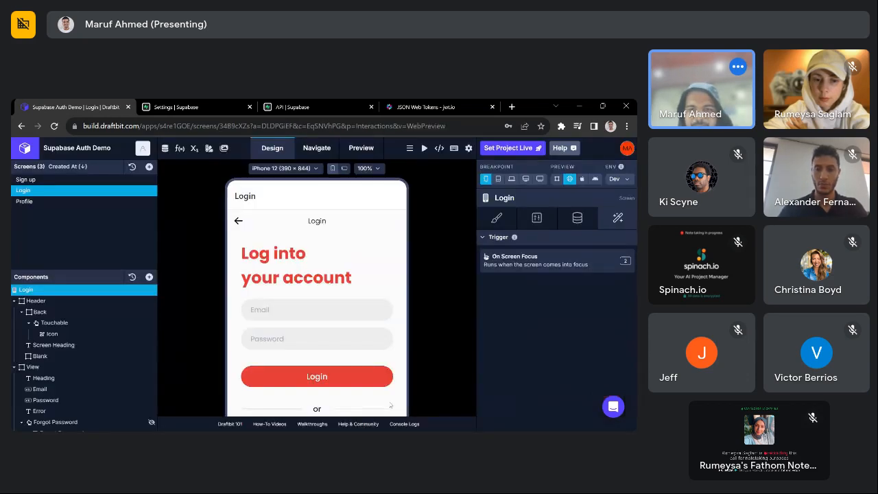
left_click(400, 424)
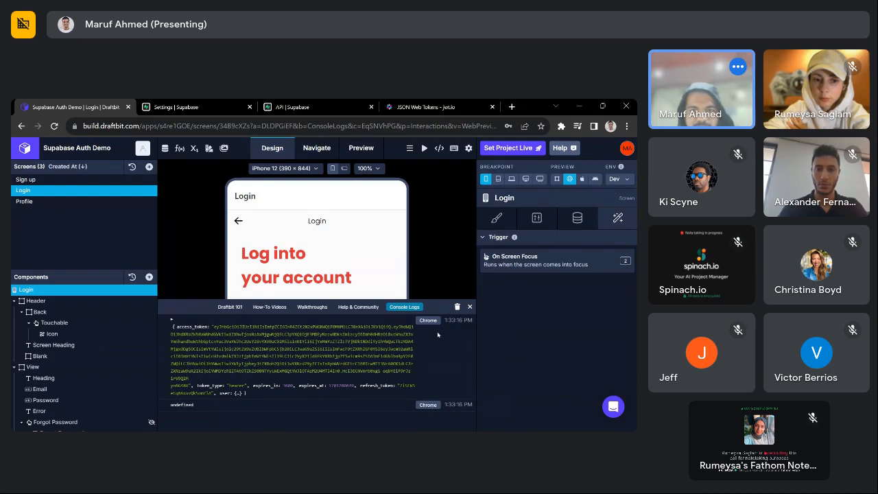
left_click(456, 308)
left_click(469, 306)
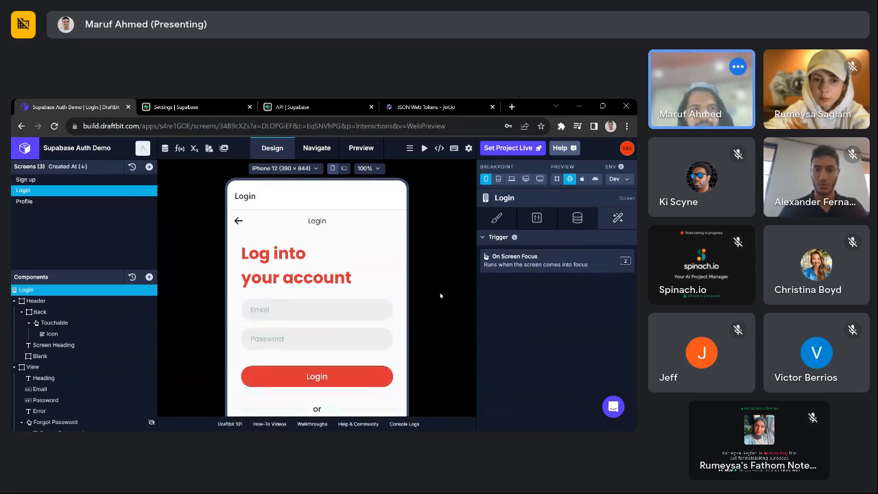
- Open isAlreadyLoggedIn from Global Functions and add a console.log({ }) call above the return
left_click(179, 148)
left_click(59, 179)
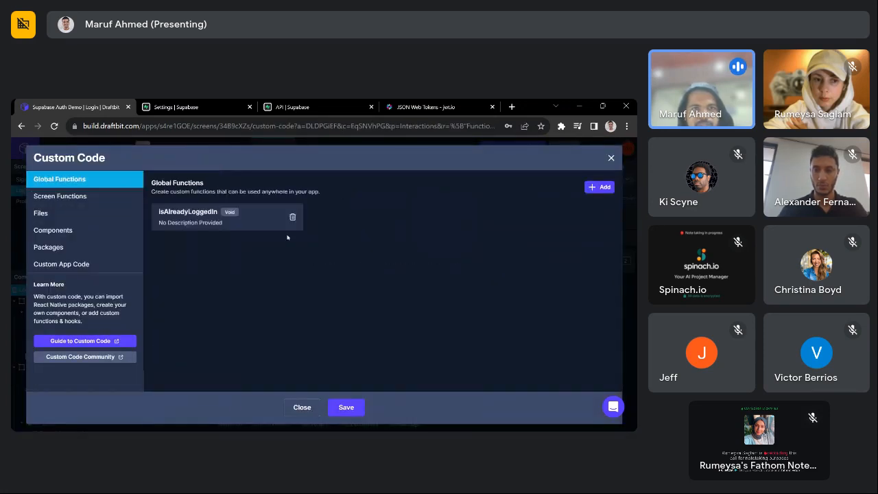
left_click(202, 223)
left_click(184, 191)
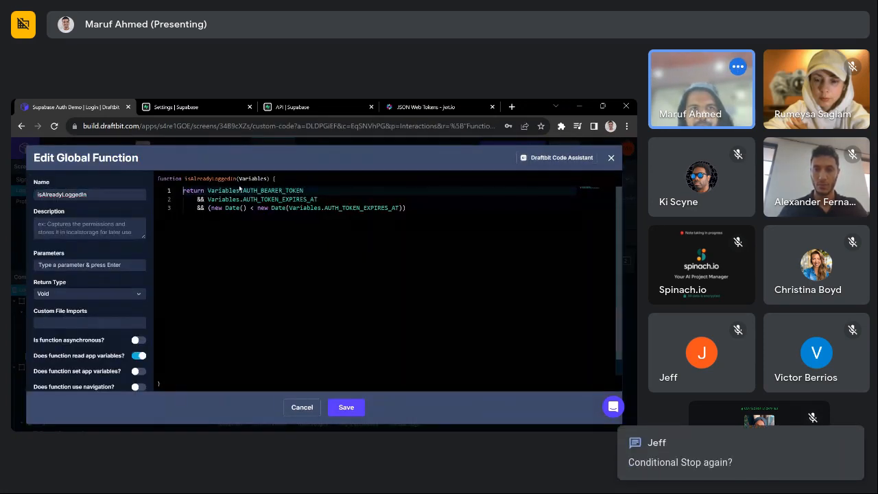
key("Return")
key("Return")
left_click(297, 189)
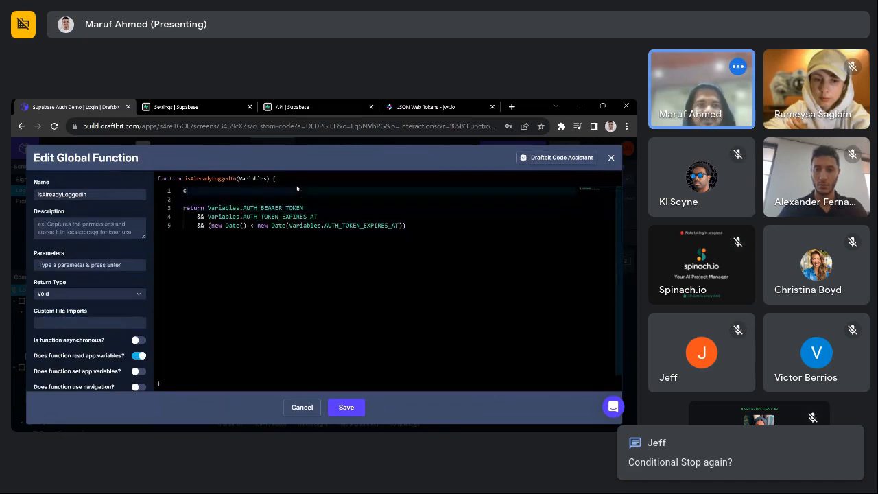
type("console")
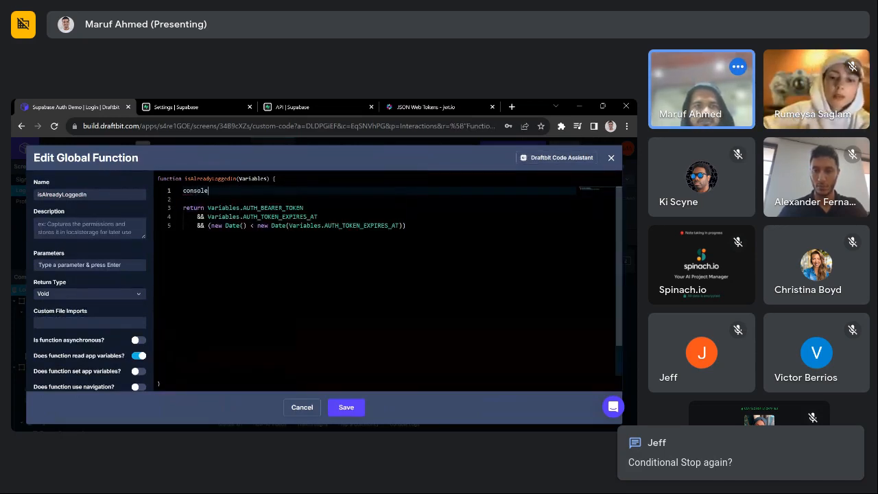
type(".log({")
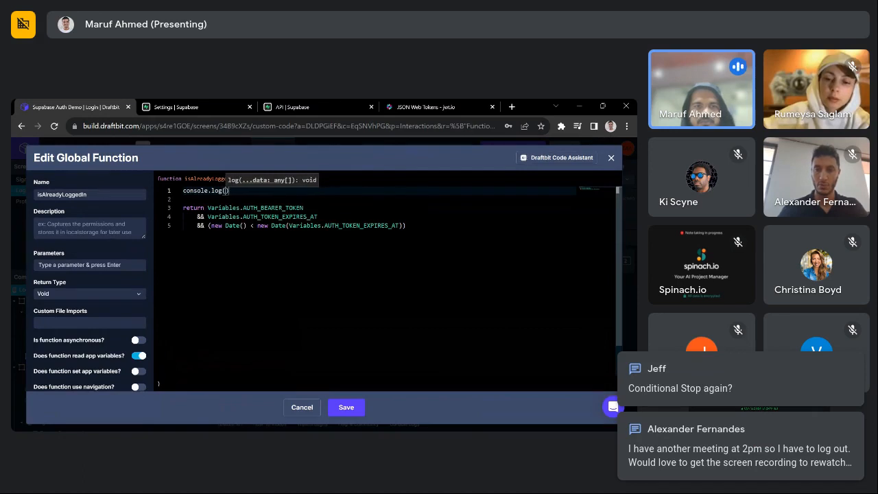
key("Return")
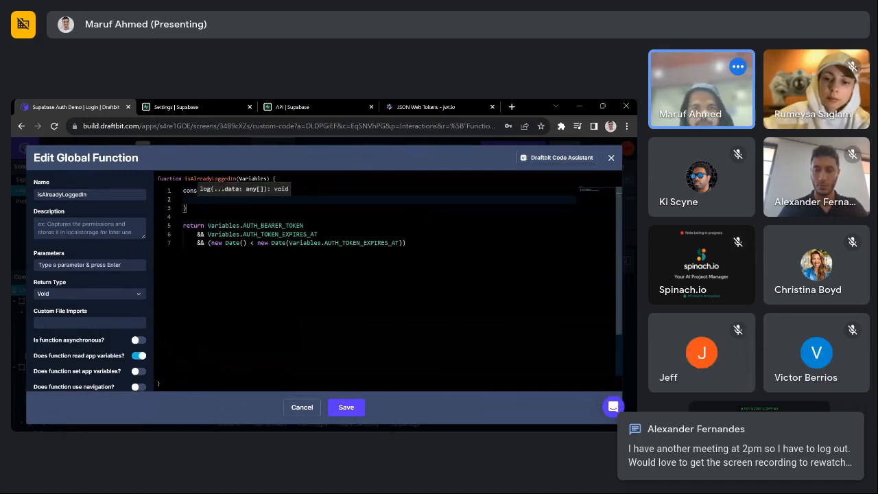
- Fill the log call with AUTH_BEARER_TOKEN and AUTH_TOKEN_EXPIRES_AT, then save the function
left_click_drag(317, 234, 210, 226)
key("ctrl+c")
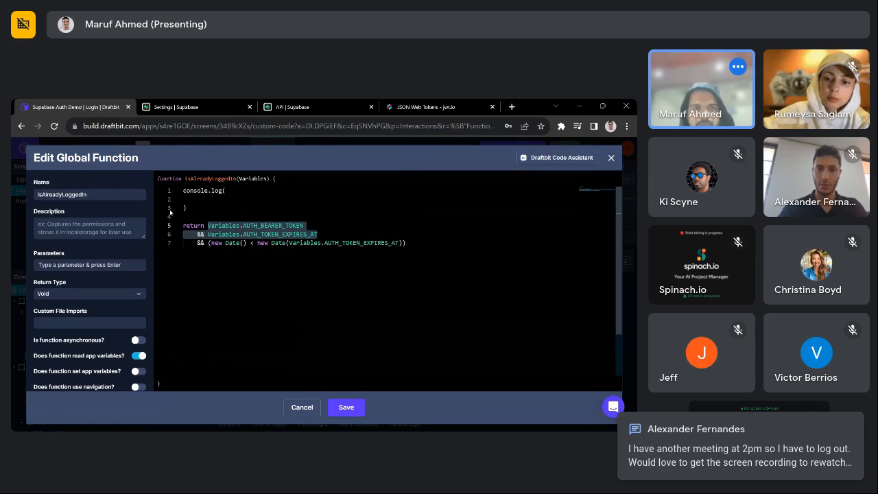
left_click(197, 199)
key("ctrl+v")
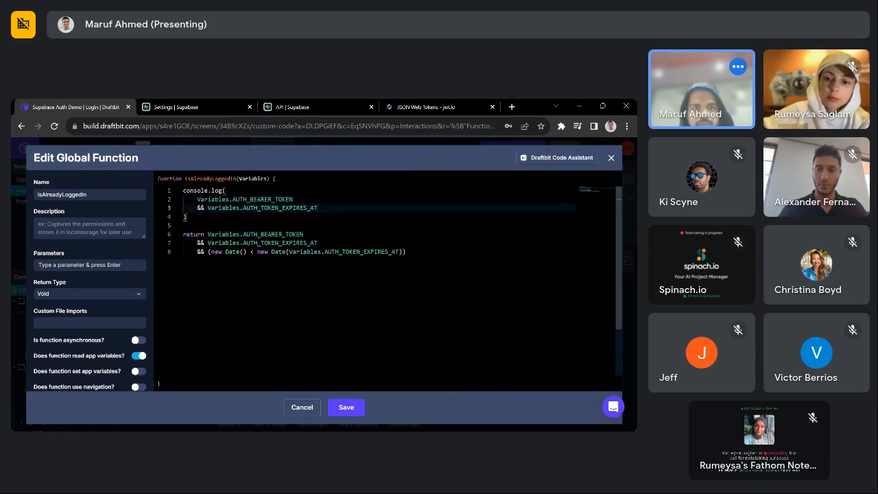
key("BackSpace")
key("BackSpace")
key("BackSpace")
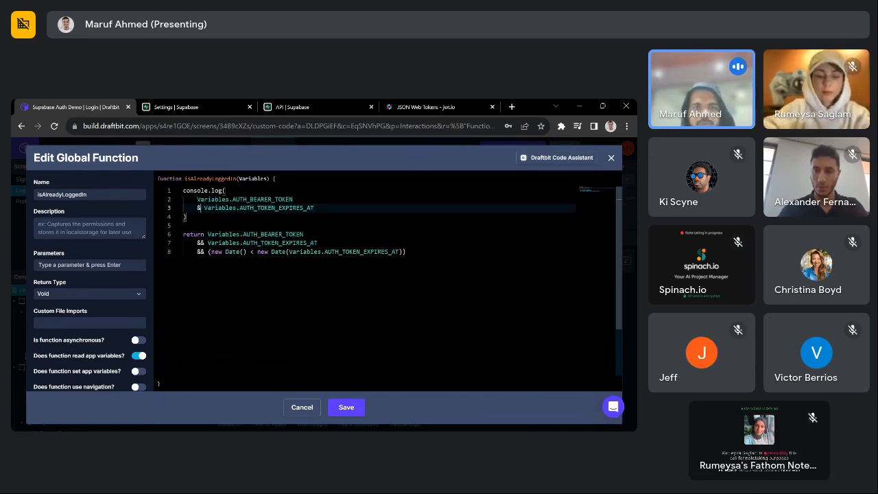
type(",")
key("BackSpace")
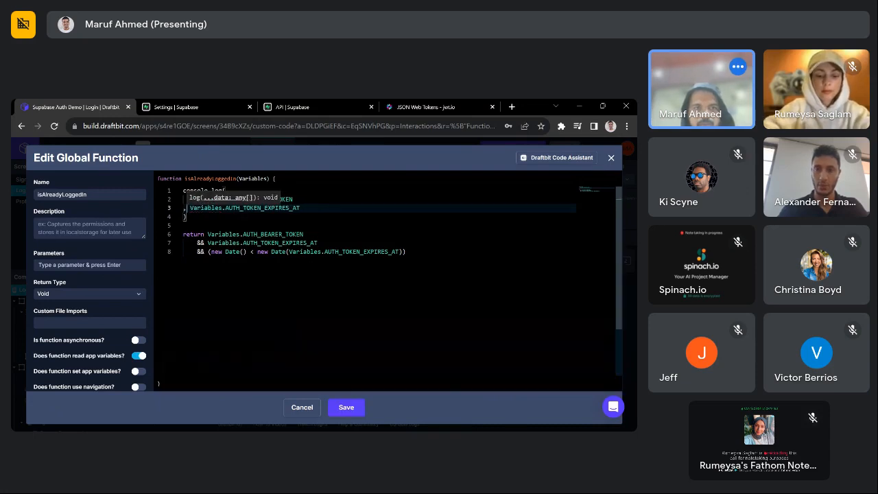
key("ctrl+]")
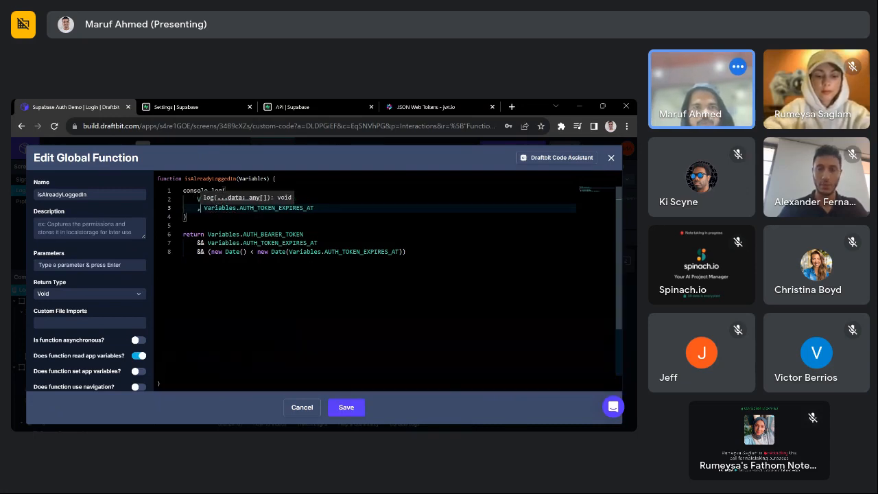
left_click(346, 411)
- Close Custom Code and check the console log output for the bearer token
left_click(346, 413)
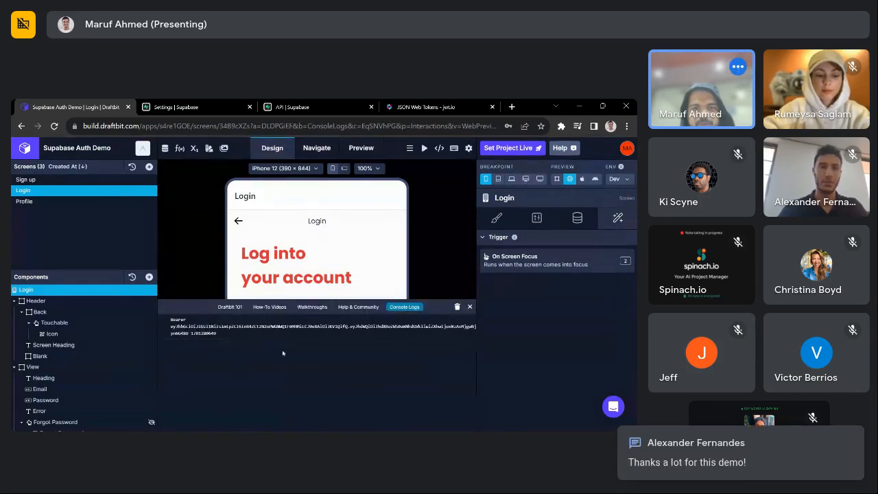
left_click(470, 306)
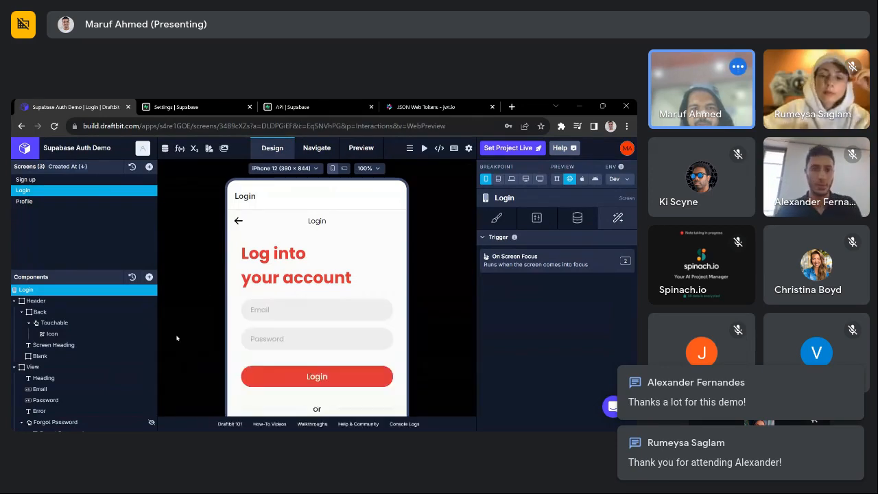
scroll(317, 288, "down", 2)
scroll(317, 288, "up", 1)
scroll(316, 288, "up", 2)
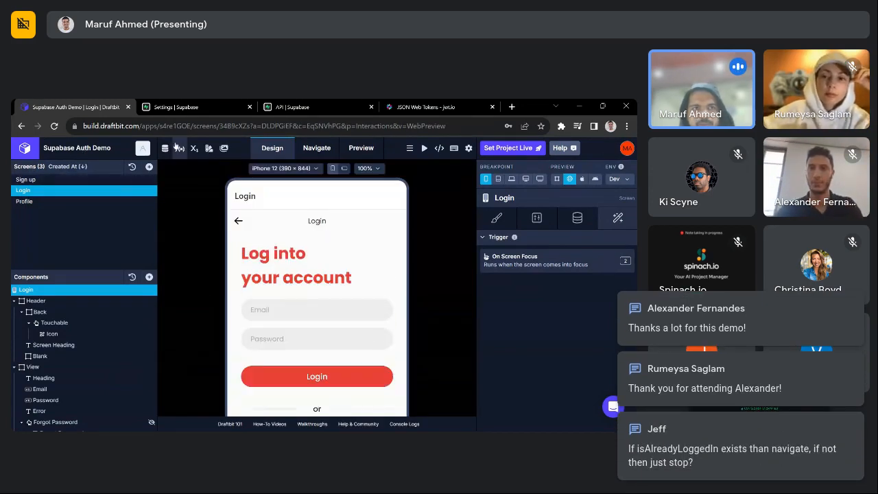
left_click(180, 148)
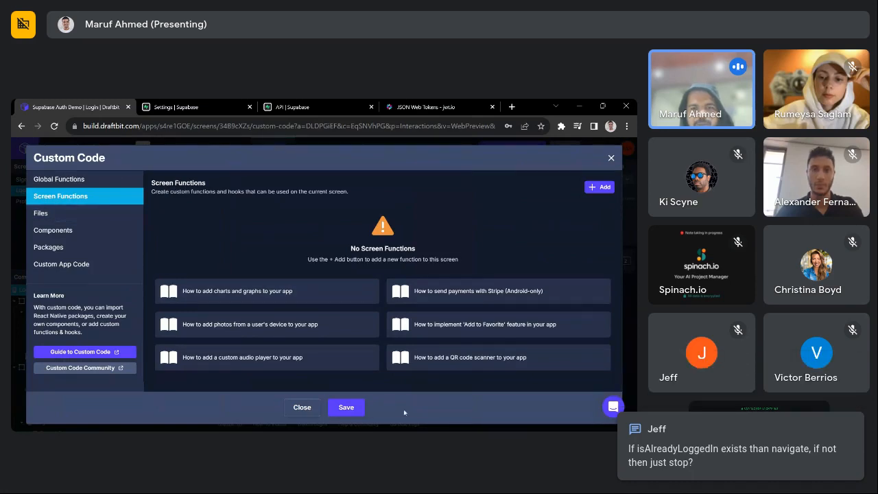
left_click(302, 407)
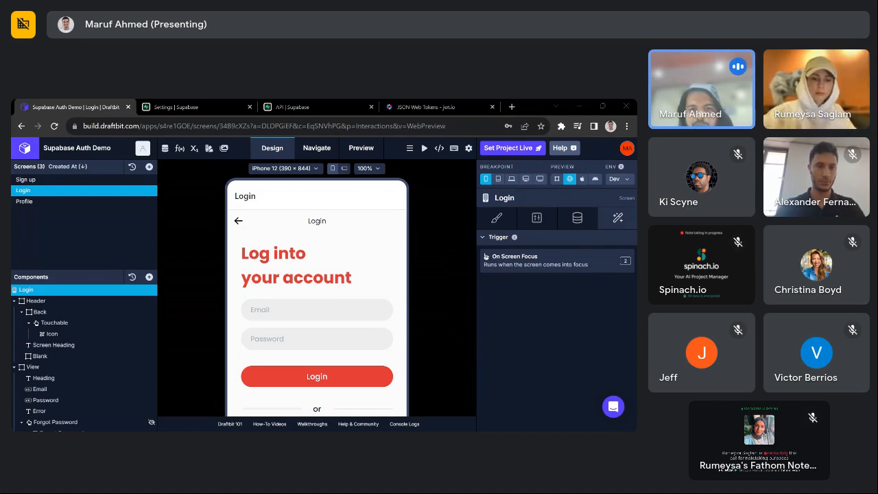
- Reopen Custom Code and show the Global Functions list
left_click(180, 151)
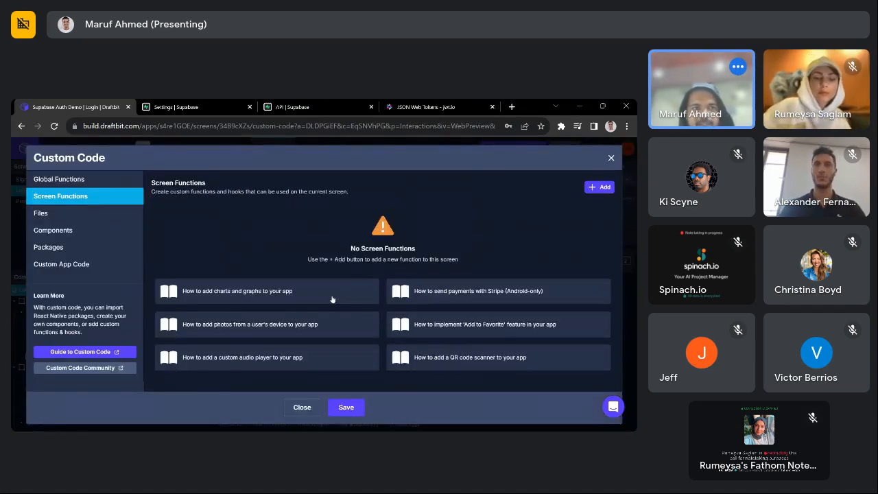
left_click(110, 213)
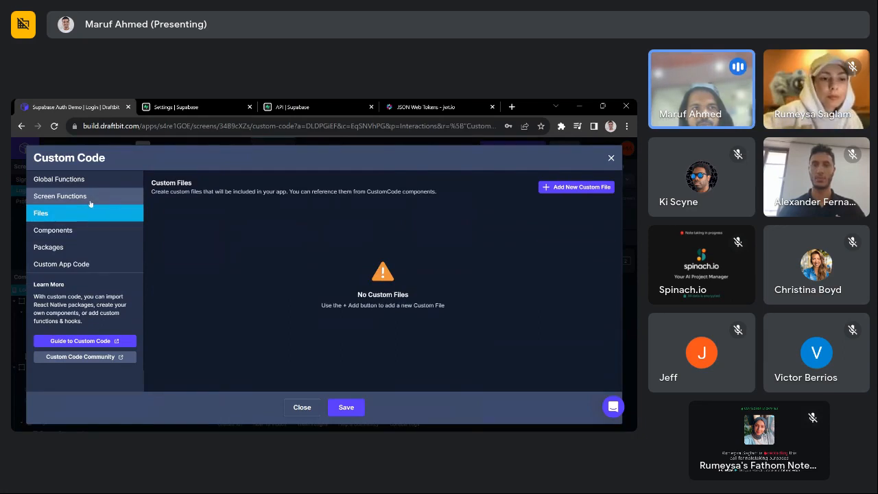
left_click(113, 182)
- Multiply AUTH_TOKEN_EXPIRES_AT by 1000 in the line-8 expiry comparison and save both dialogs
left_click(246, 223)
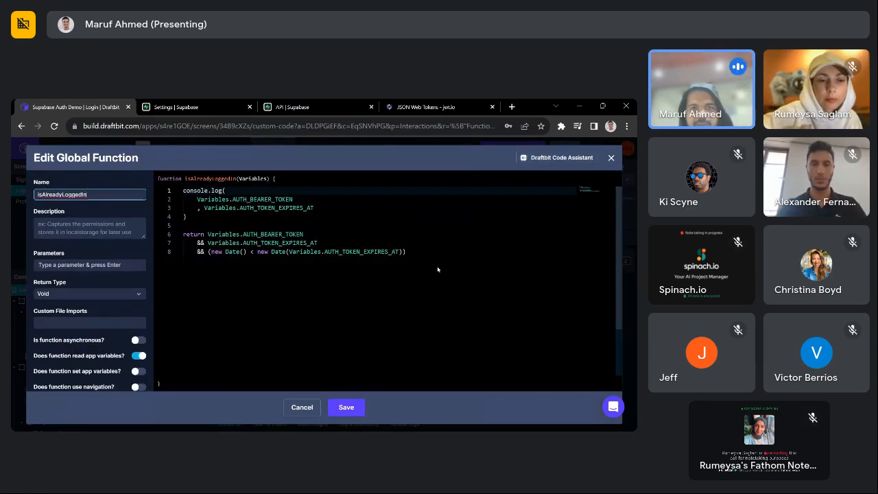
left_click(400, 252)
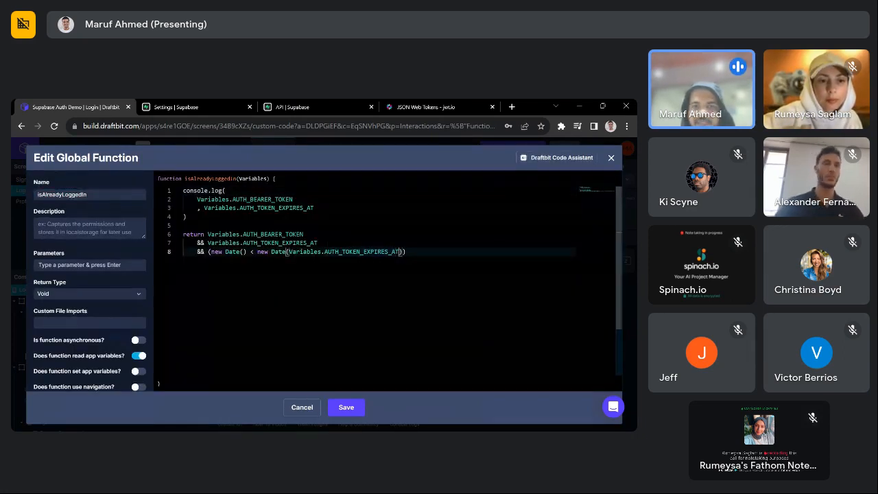
type("* 1000")
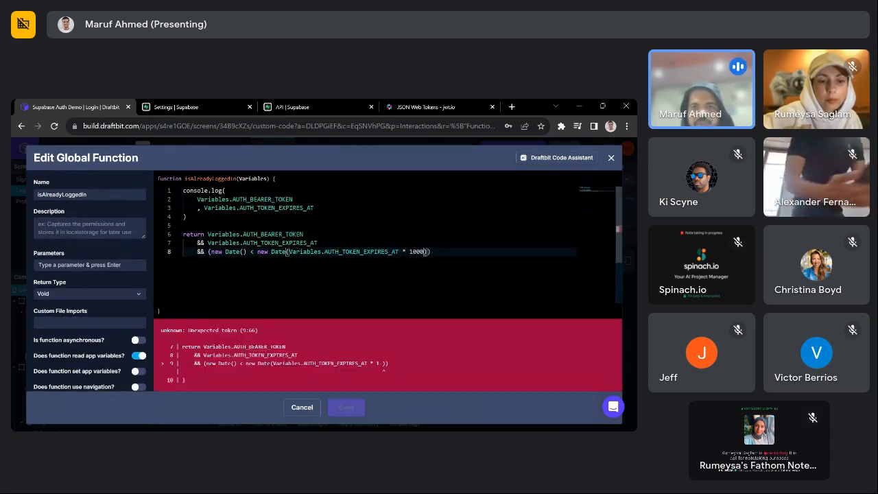
type(")")
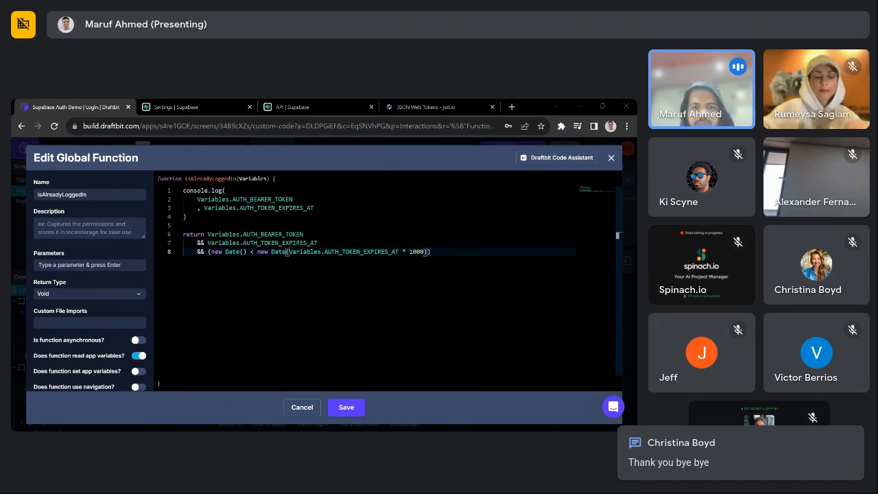
left_click(412, 299)
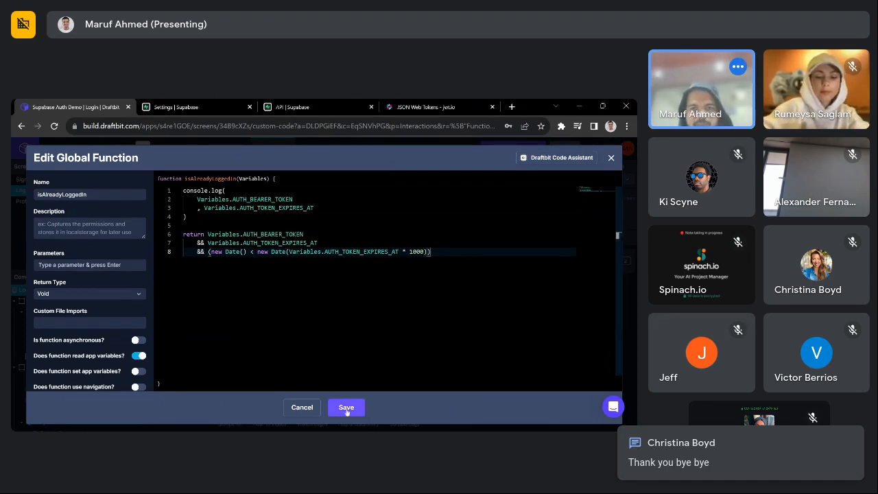
left_click(345, 407)
left_click(345, 408)
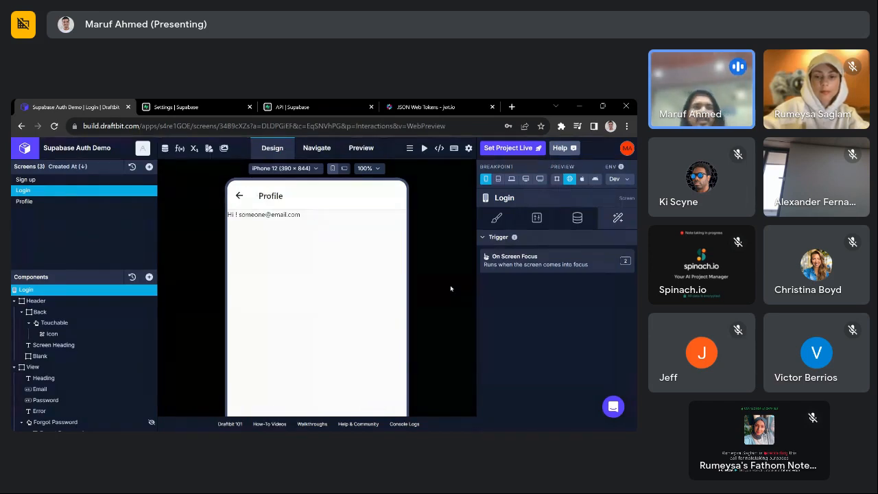
left_click(165, 148)
left_click(301, 209)
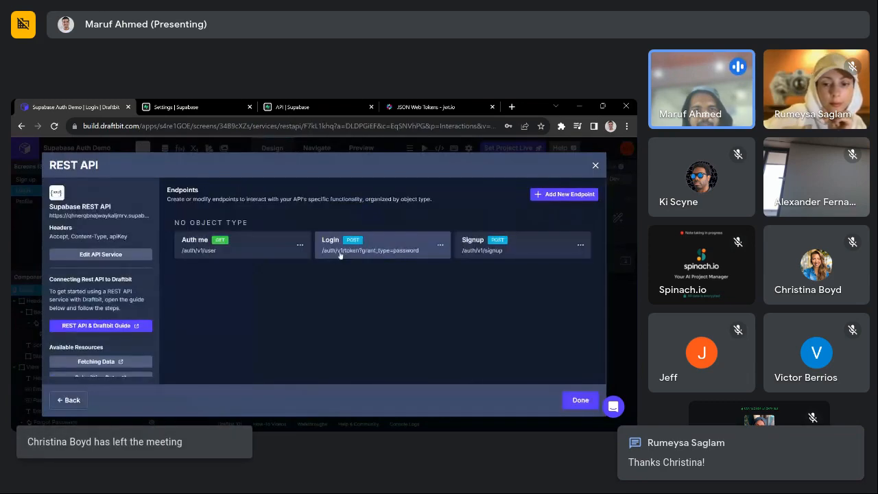
left_click(339, 247)
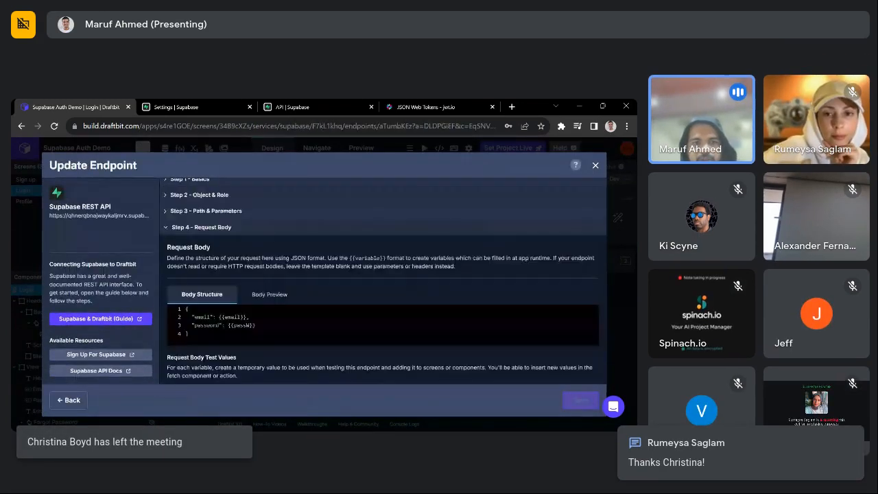
scroll(383, 308, "down", 5)
left_click(251, 361)
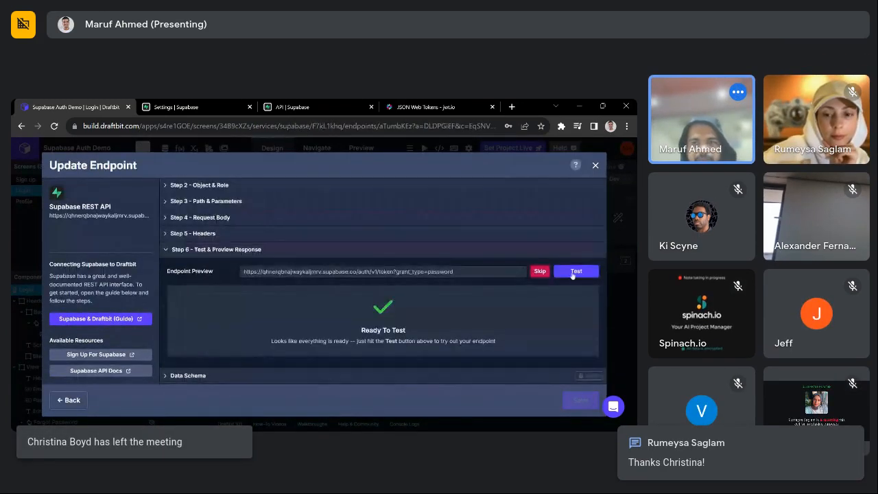
left_click(575, 272)
scroll(265, 314, "down", 3)
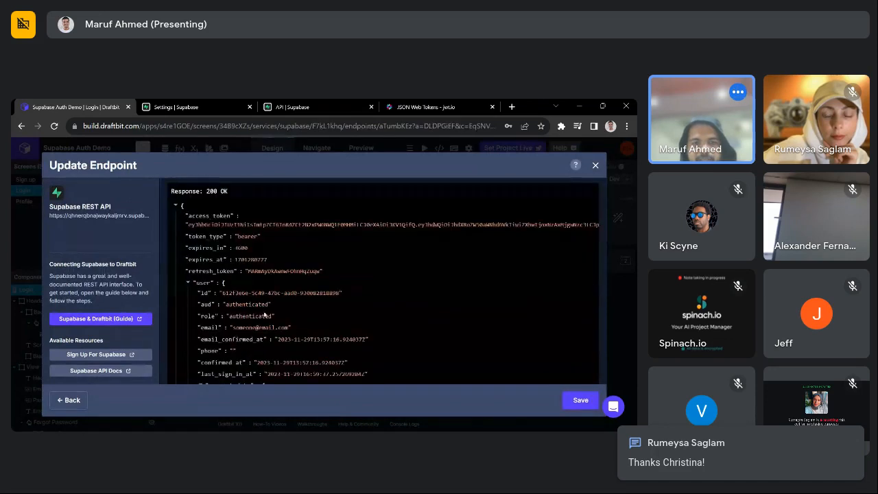
double_click(249, 260)
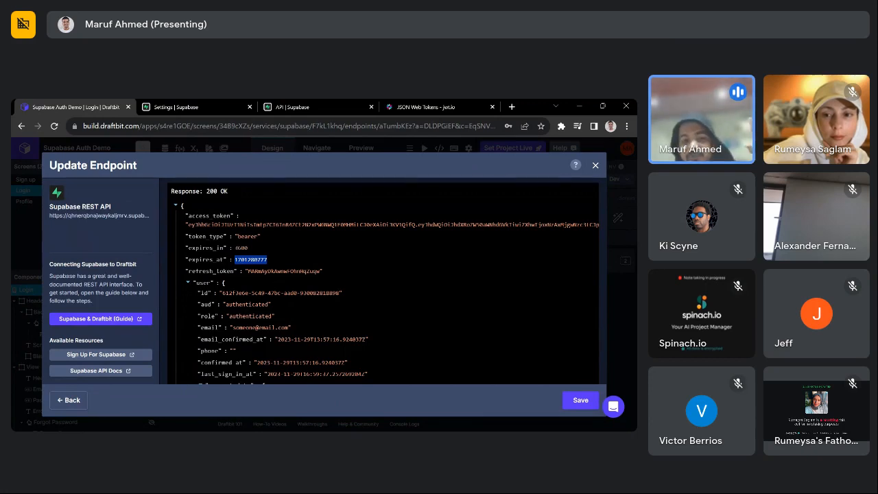
left_click(305, 265)
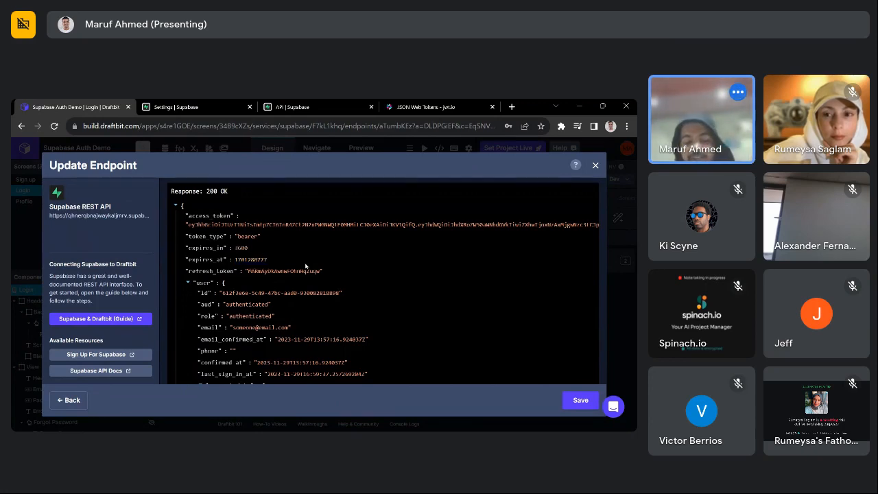
double_click(265, 260)
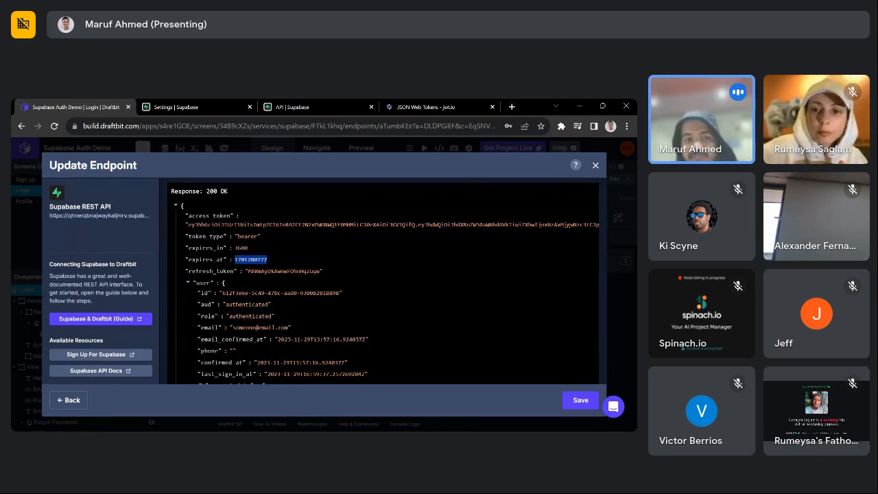
left_click(309, 267)
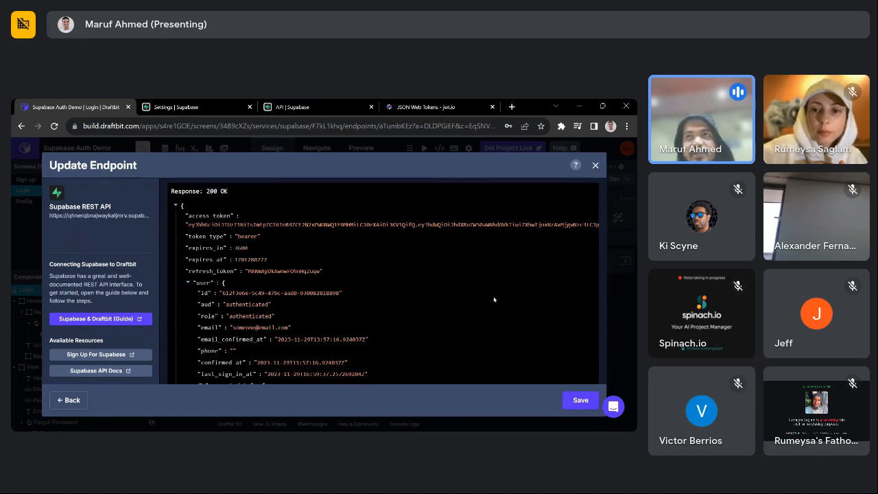
left_click(595, 165)
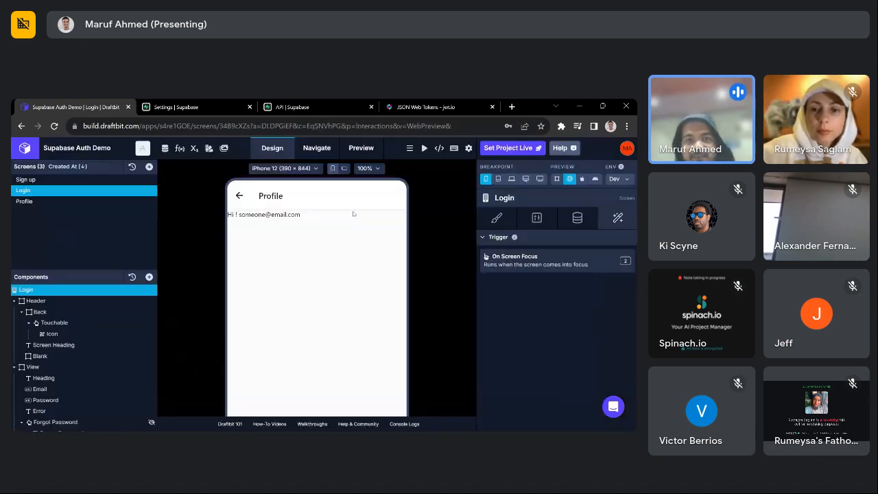
- Open isAlreadyLoggedIn from Global Functions and inspect the * 1000 expiry comparison on line 8
left_click(181, 148)
left_click(59, 179)
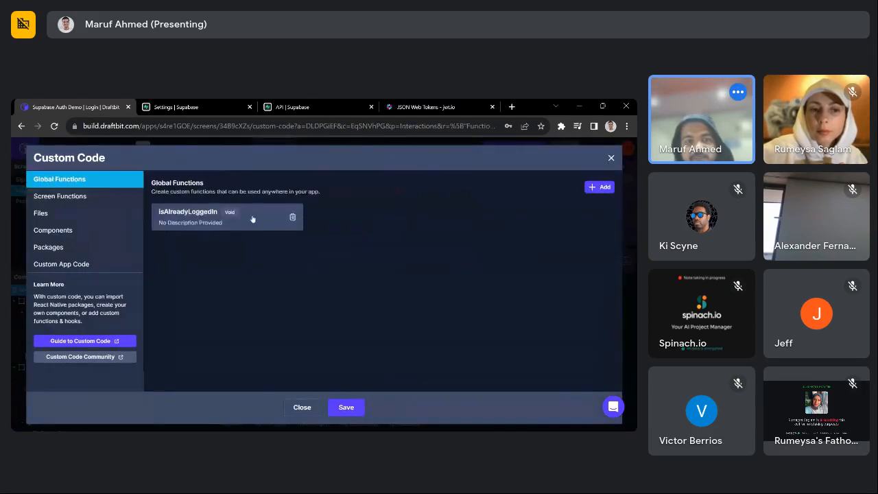
left_click(254, 220)
left_click(279, 251)
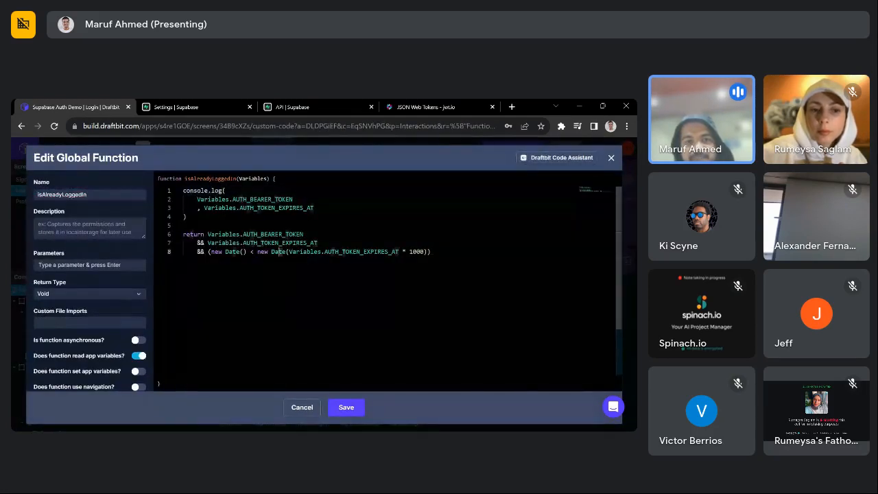
double_click(275, 252)
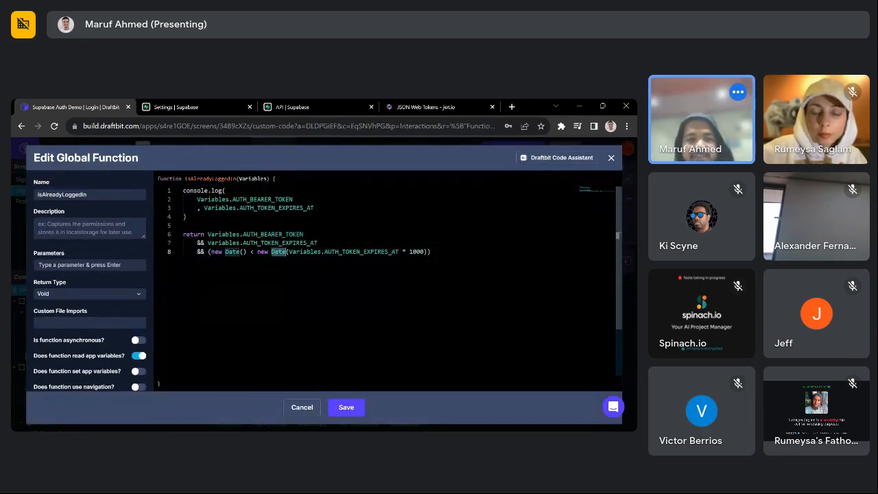
left_click(431, 252)
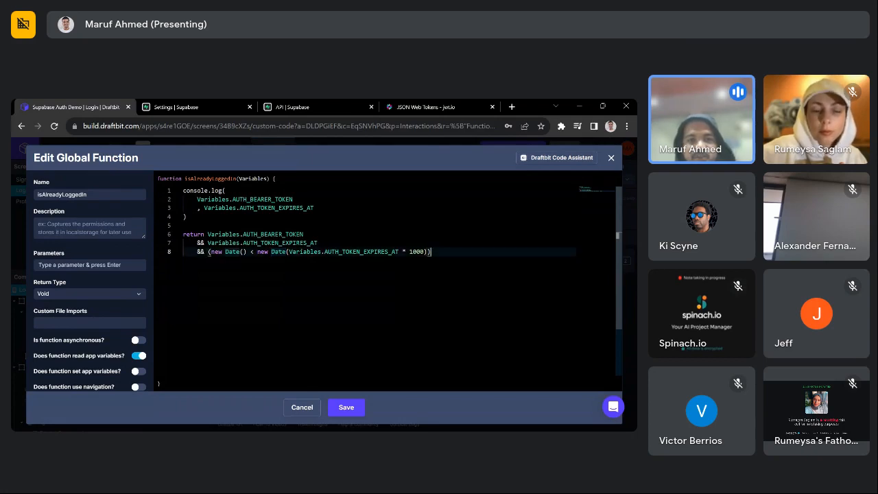
left_click_drag(401, 251, 424, 252)
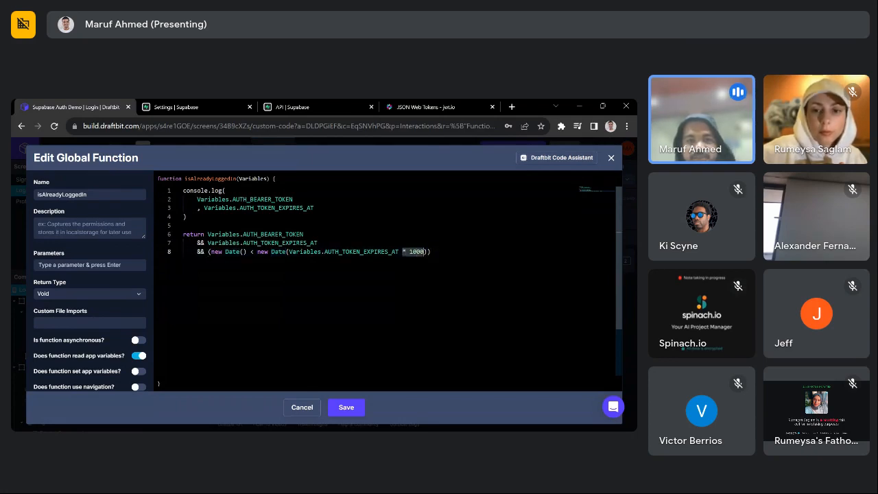
left_click(432, 252)
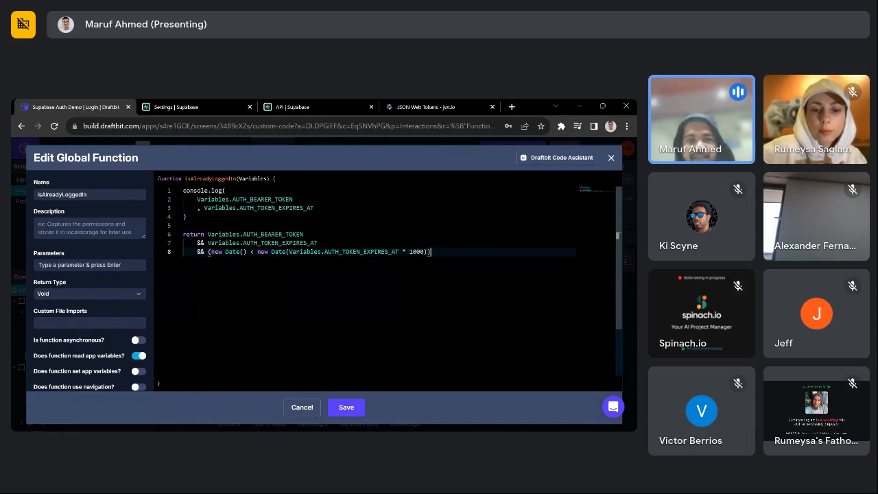
- Delete the console.log block on lines 1–4 and save both dialogs
left_click_drag(186, 216, 151, 191)
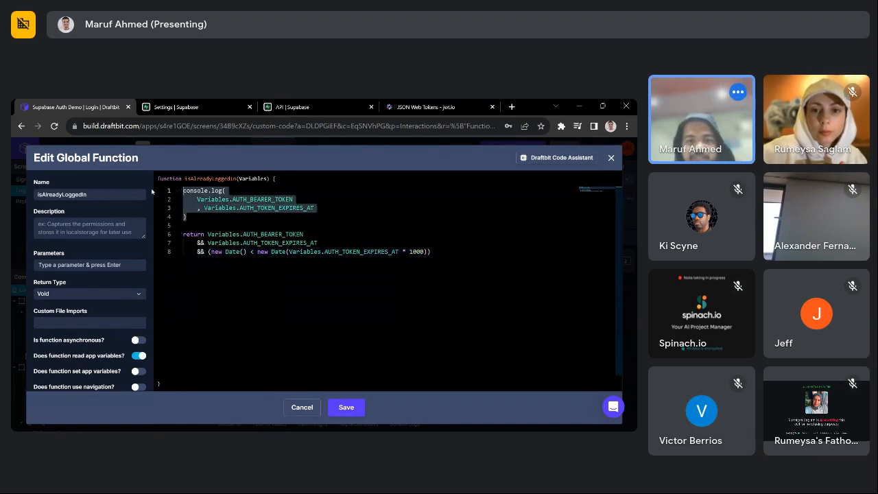
key("BackSpace")
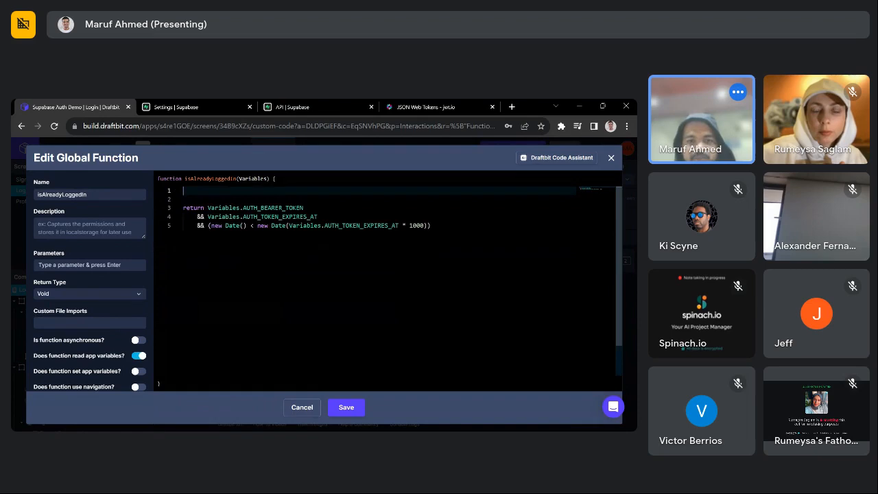
left_click(344, 407)
left_click(346, 407)
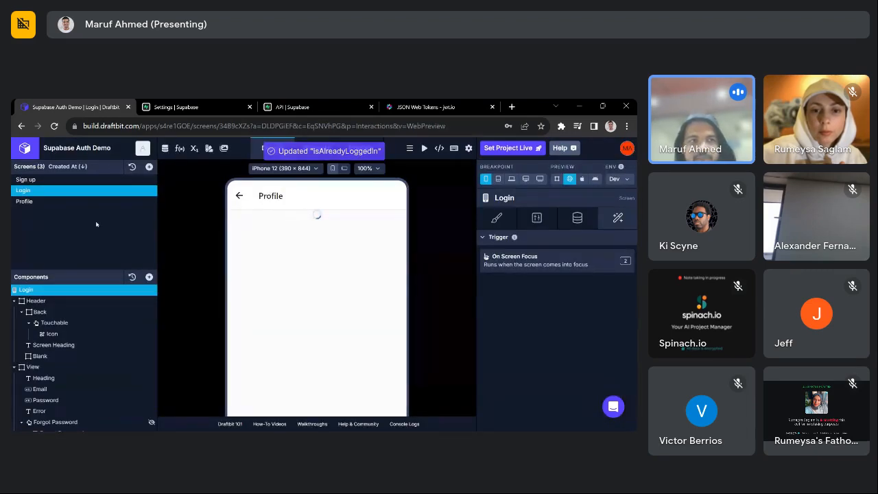
left_click(41, 201)
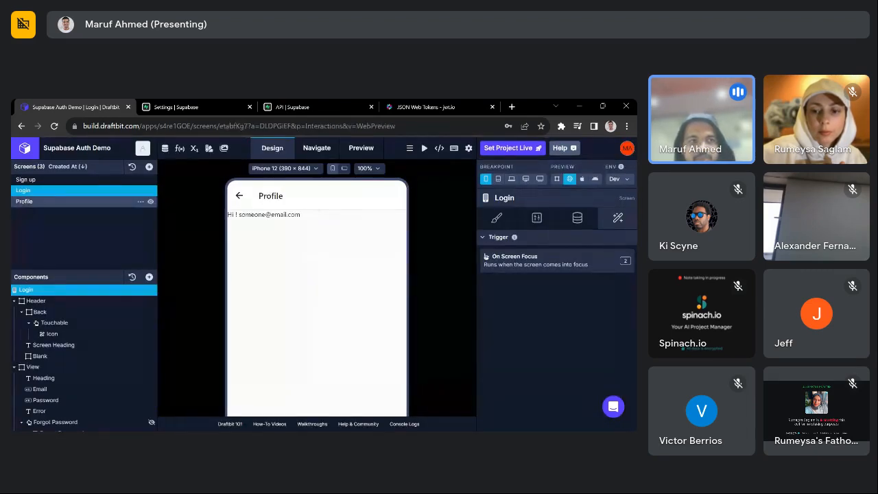
left_click(72, 191)
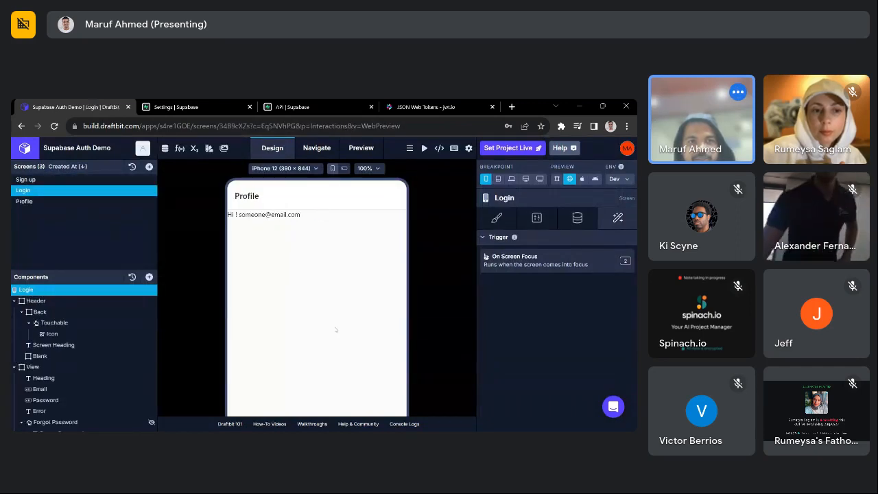